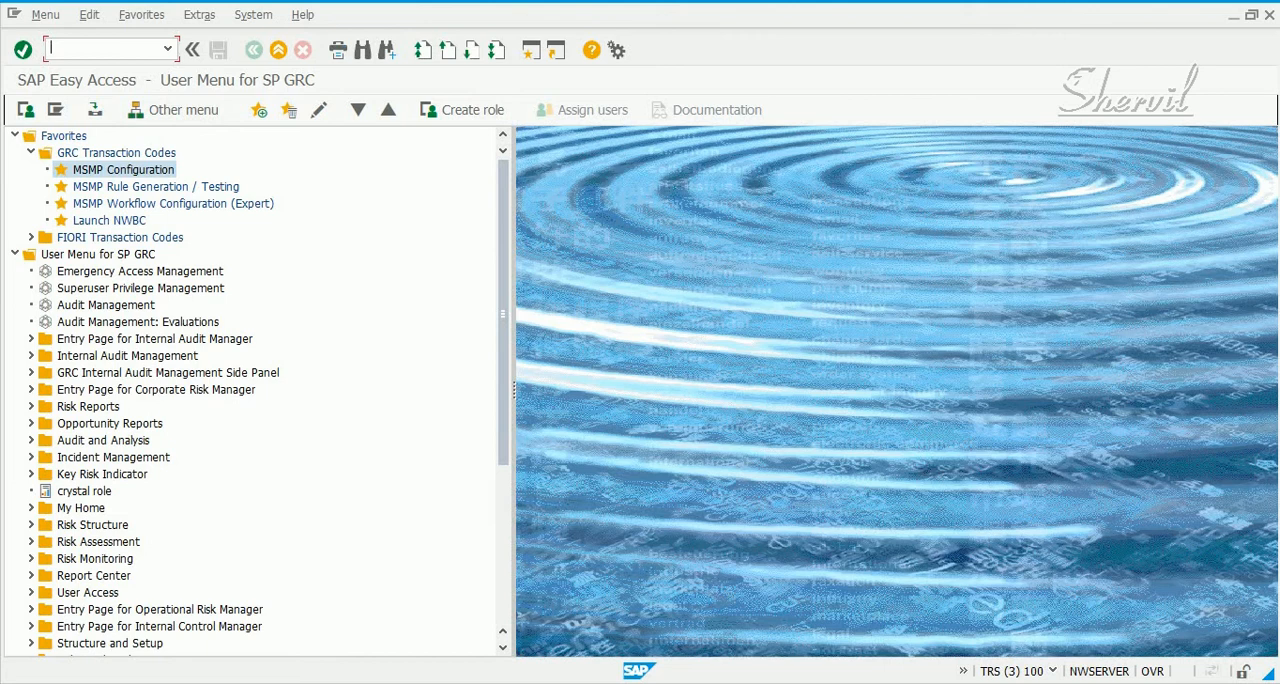
Launch NetWeaver Business Client with nwbc and start creating a new access risk from Access Risks under Setup
text(nwbc)
key(Return)
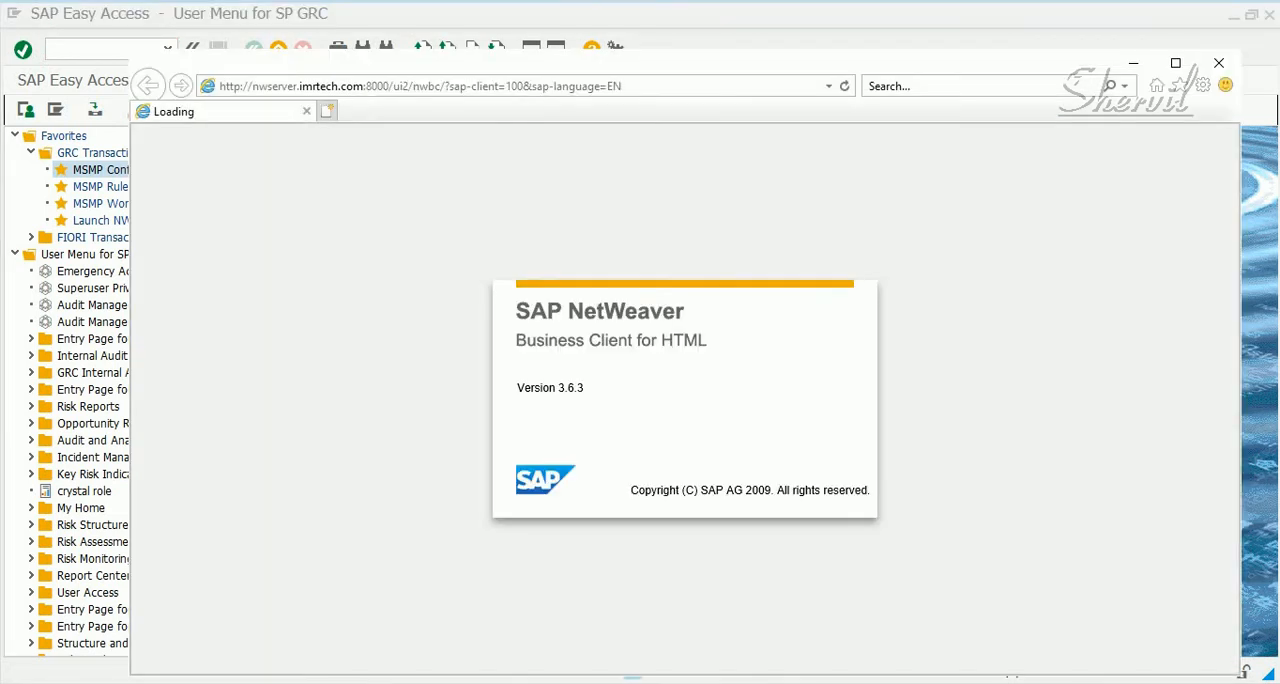
click(1175, 63)
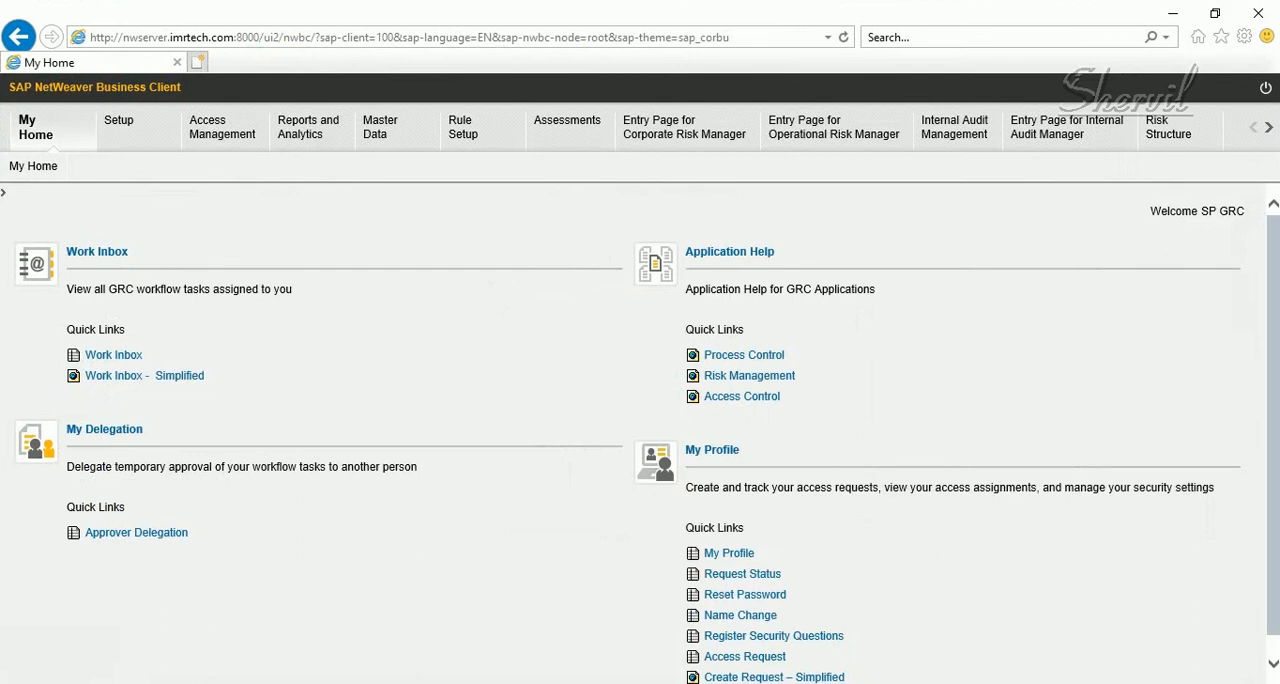
click(121, 130)
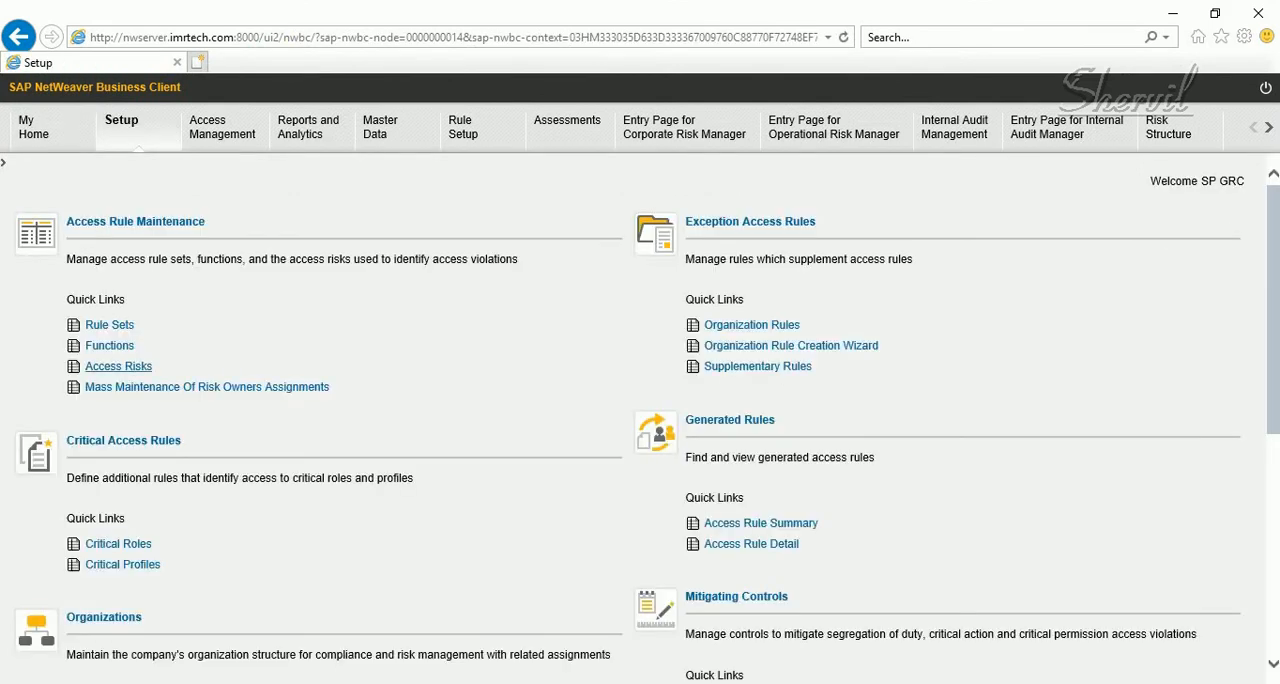
click(118, 366)
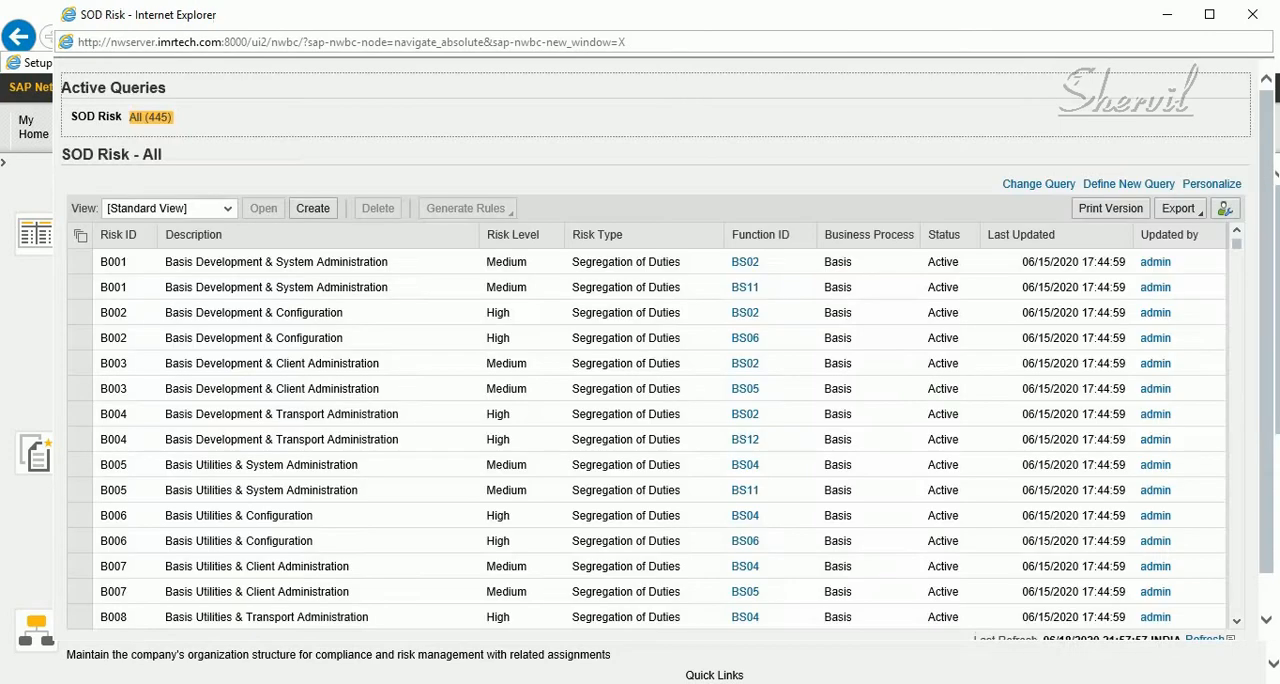
click(313, 208)
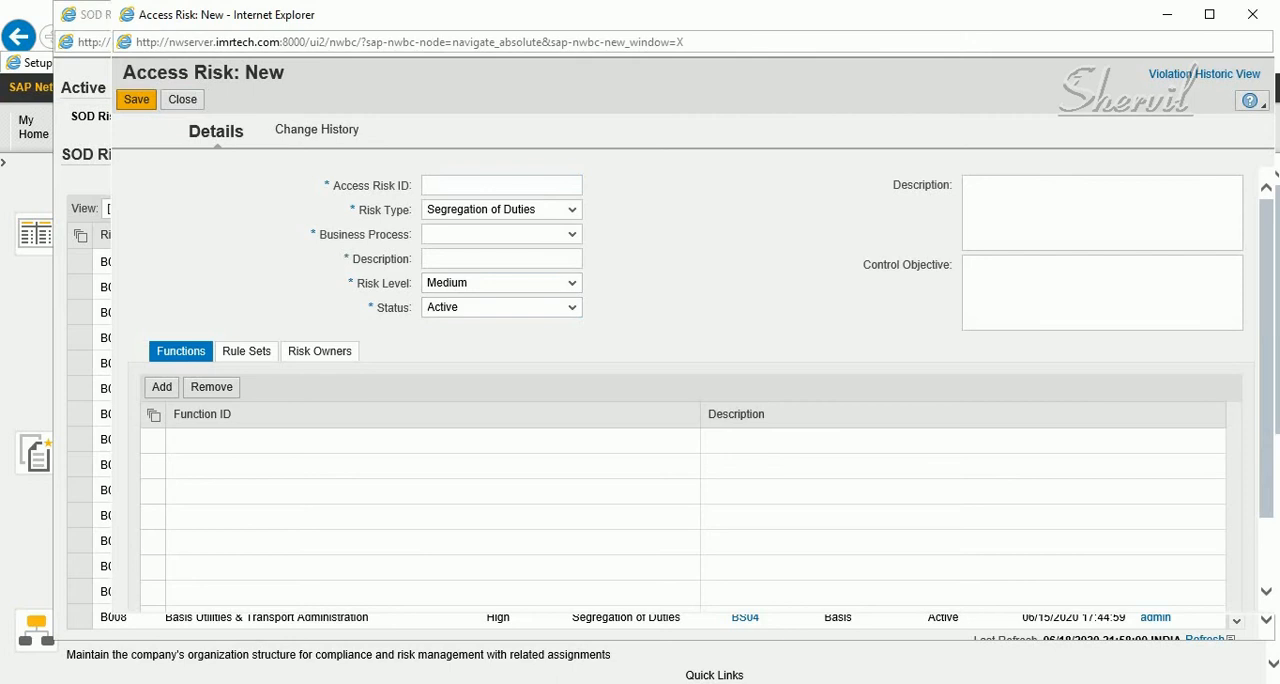
Review the blank access risk form's ID, business process and risk type fields, and close all Business Client windows without saving
click(485, 185)
click(502, 234)
click(500, 234)
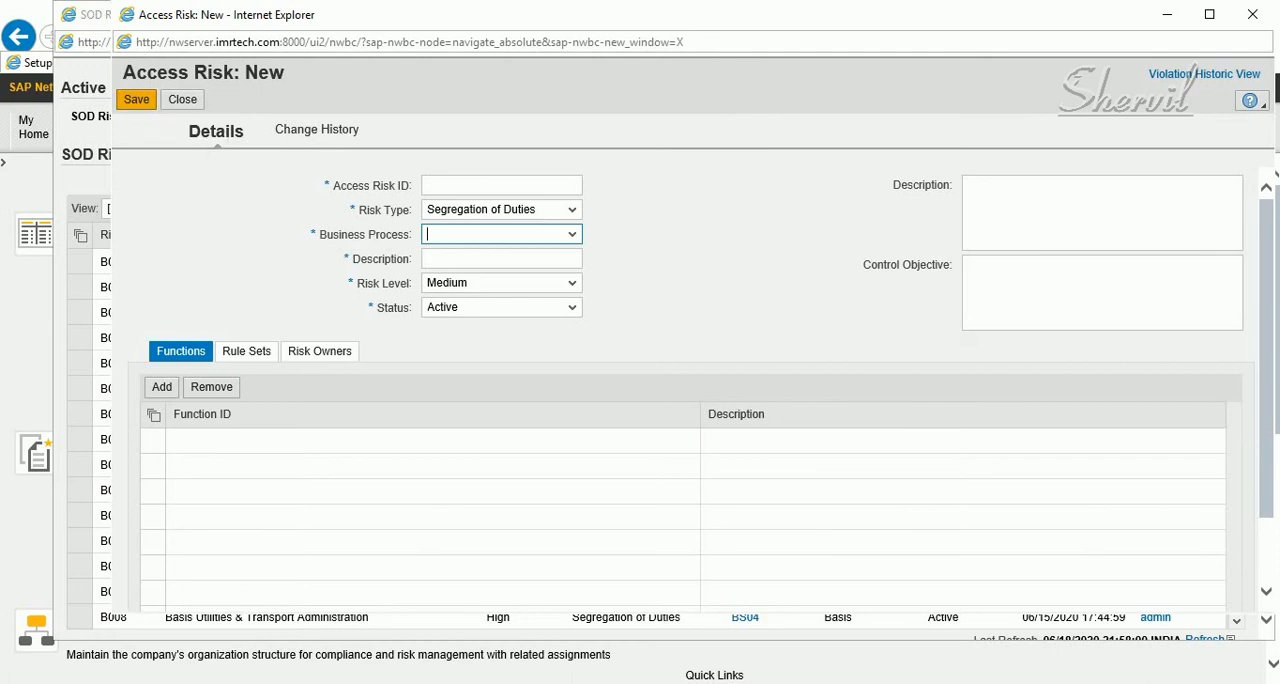
click(500, 210)
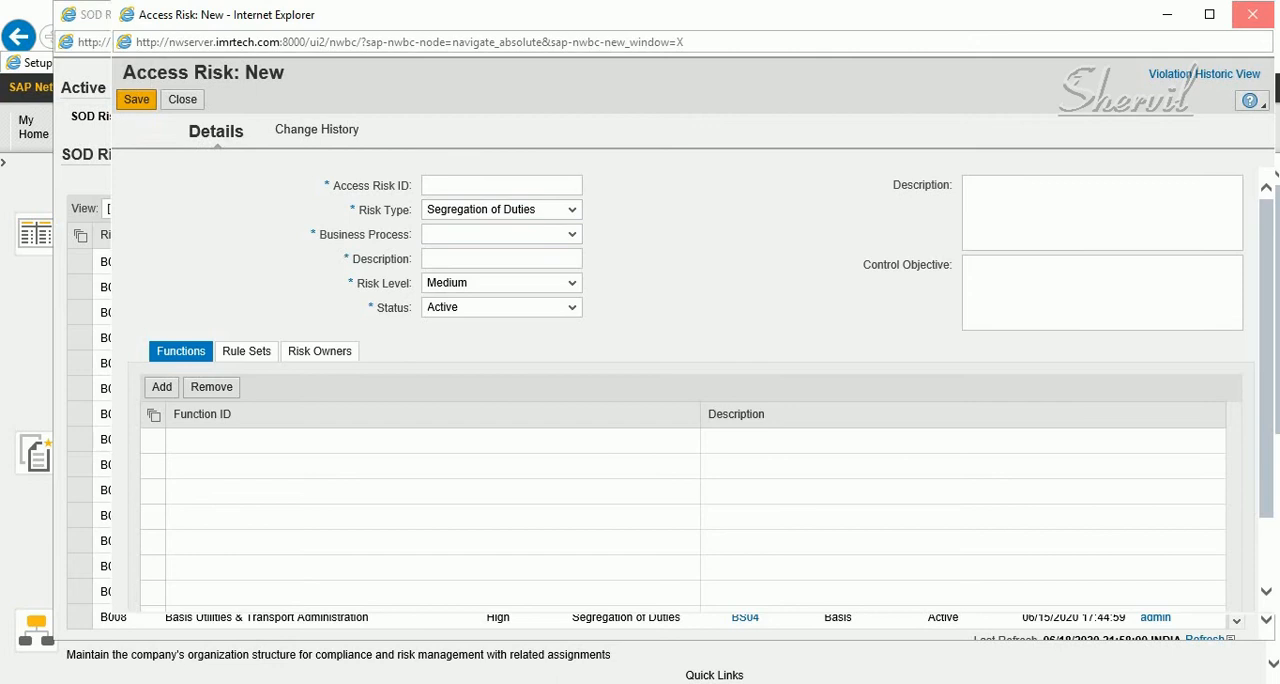
click(1252, 14)
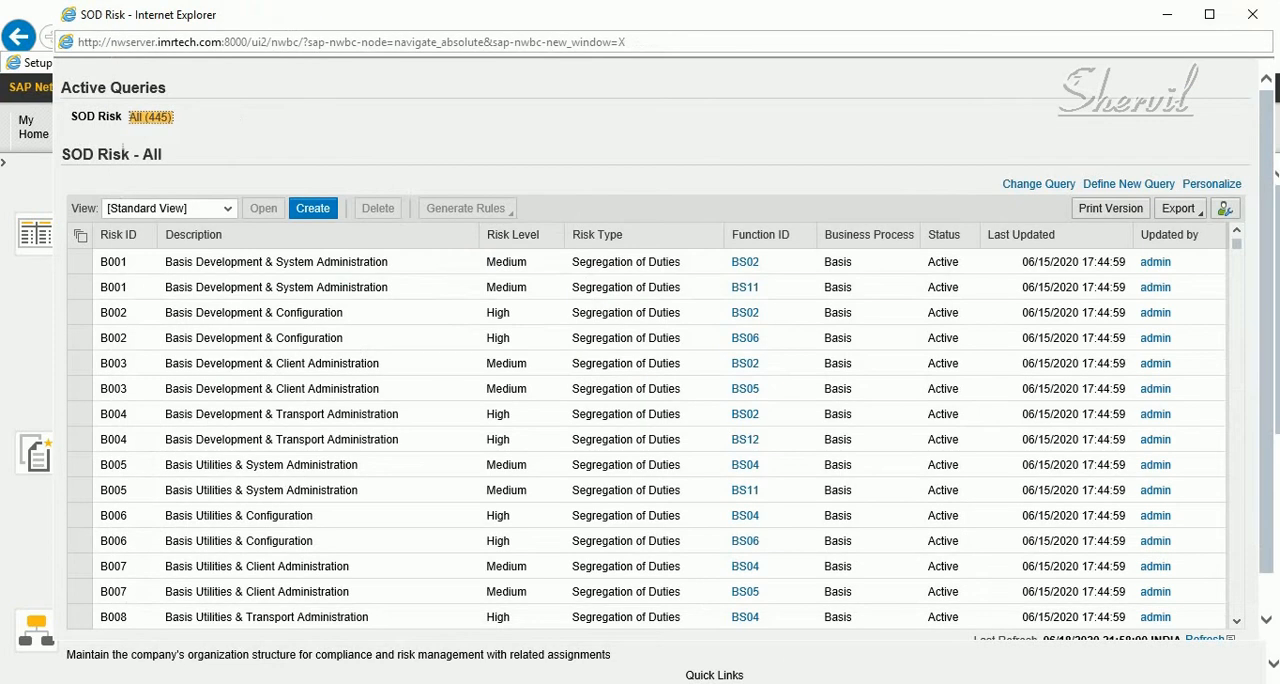
click(1252, 14)
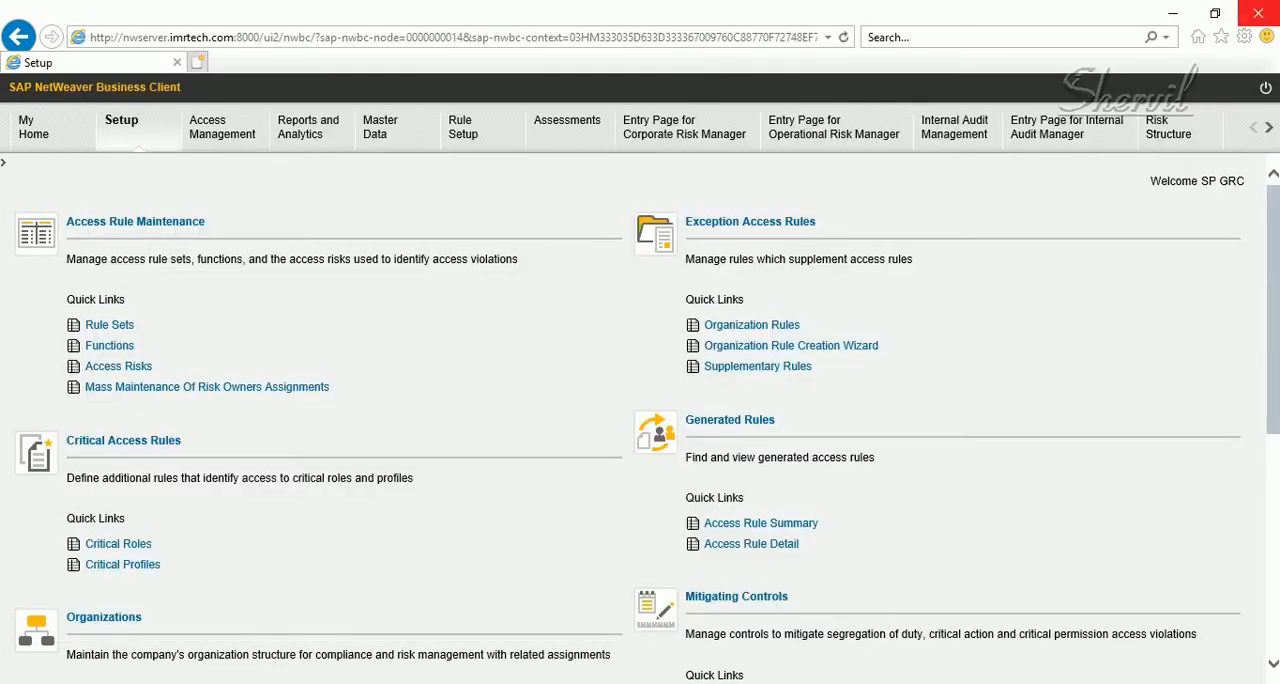
click(1258, 14)
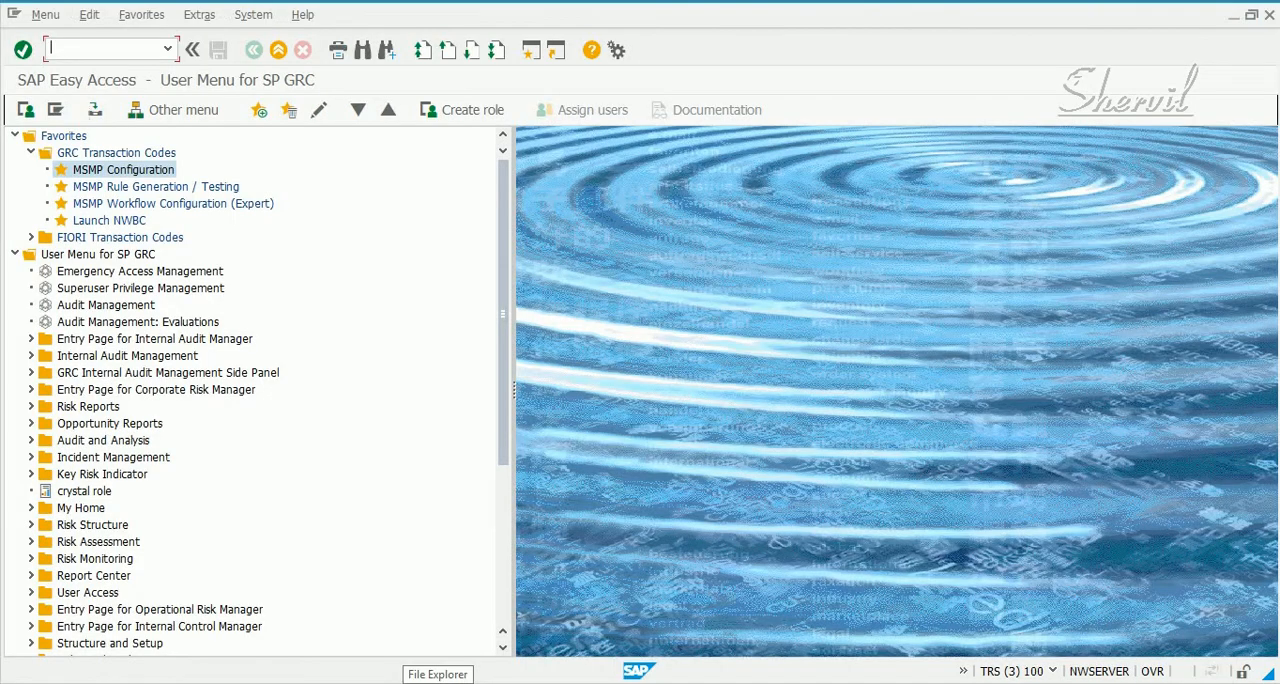
Run spro and open Maintain Configuration Settings under Governance, Risk and Compliance > Access Control in the SAP Reference IMG
text(spro)
key(Return)
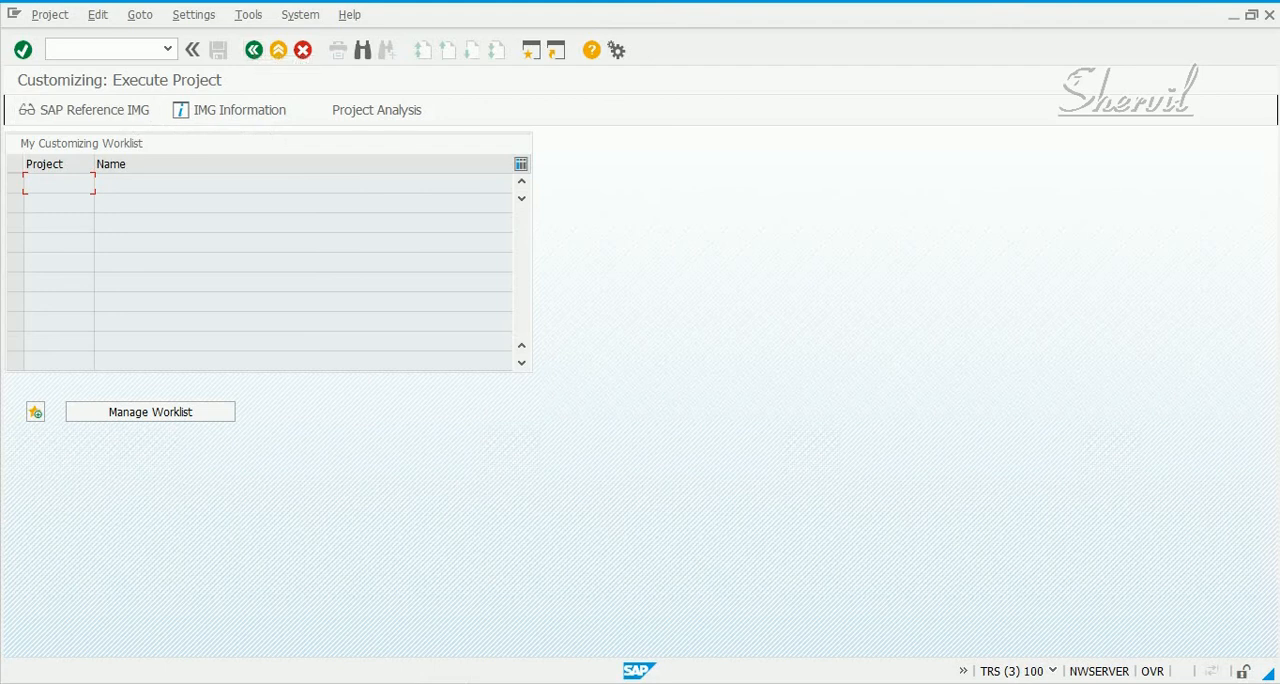
click(86, 110)
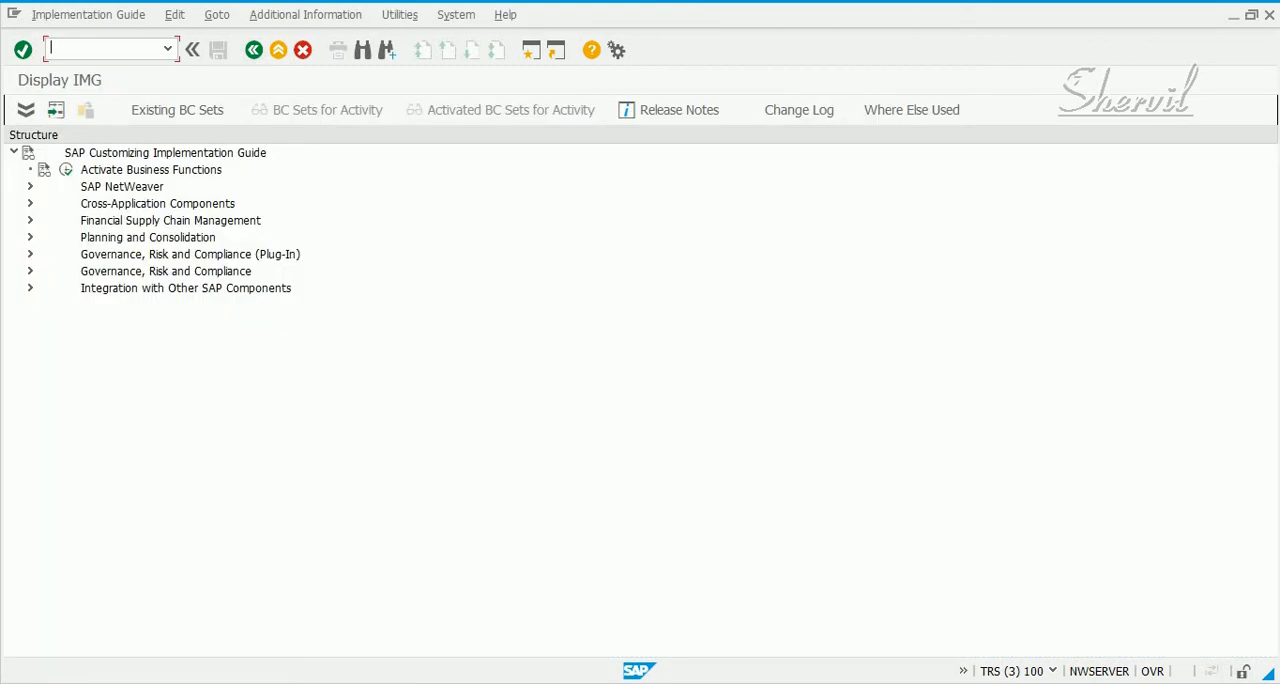
click(30, 271)
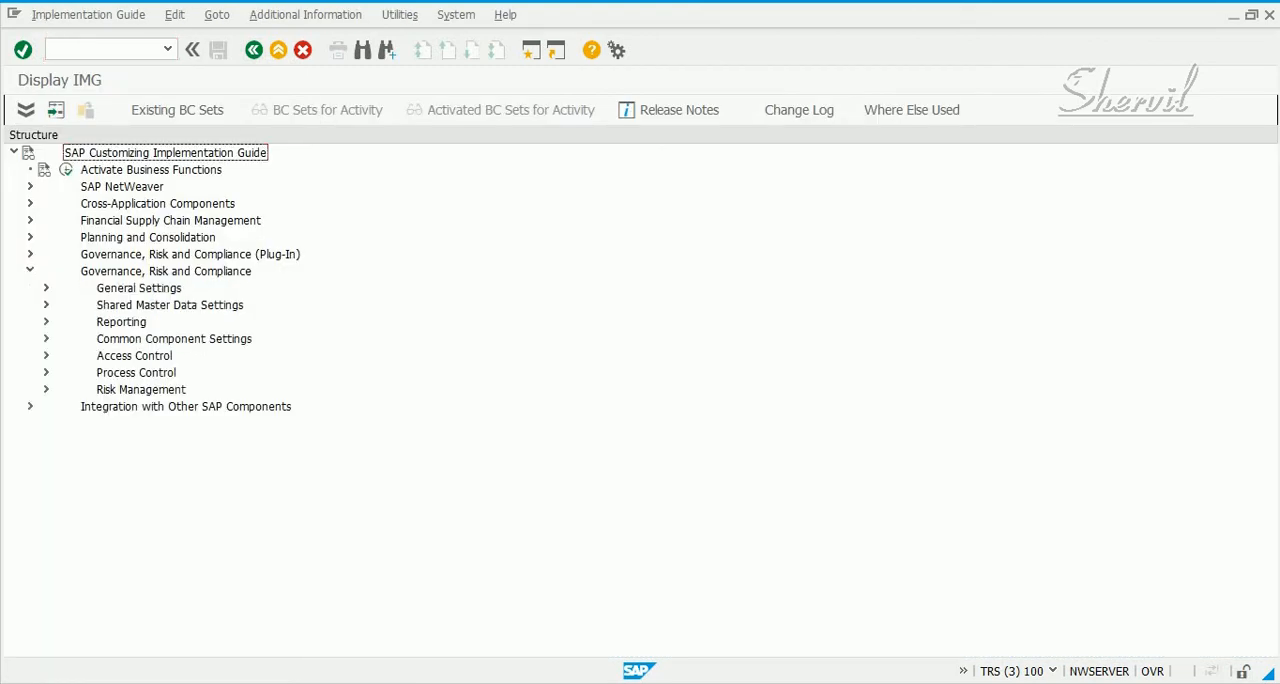
click(46, 355)
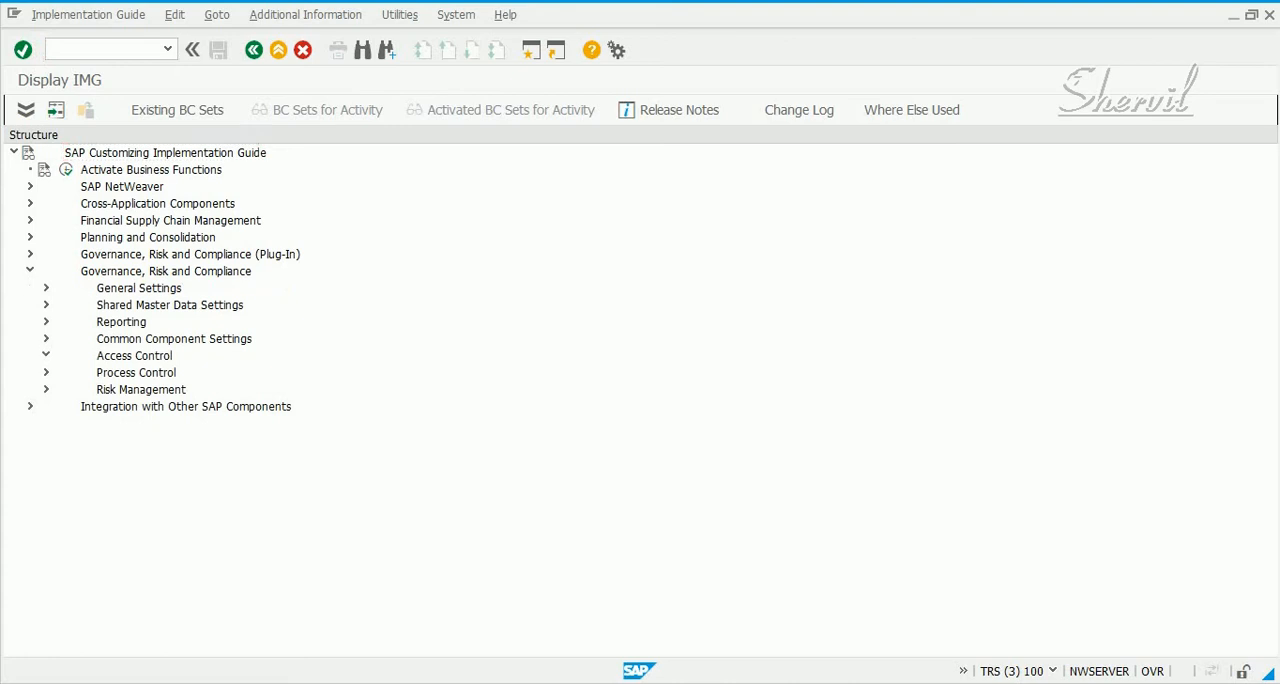
click(191, 373)
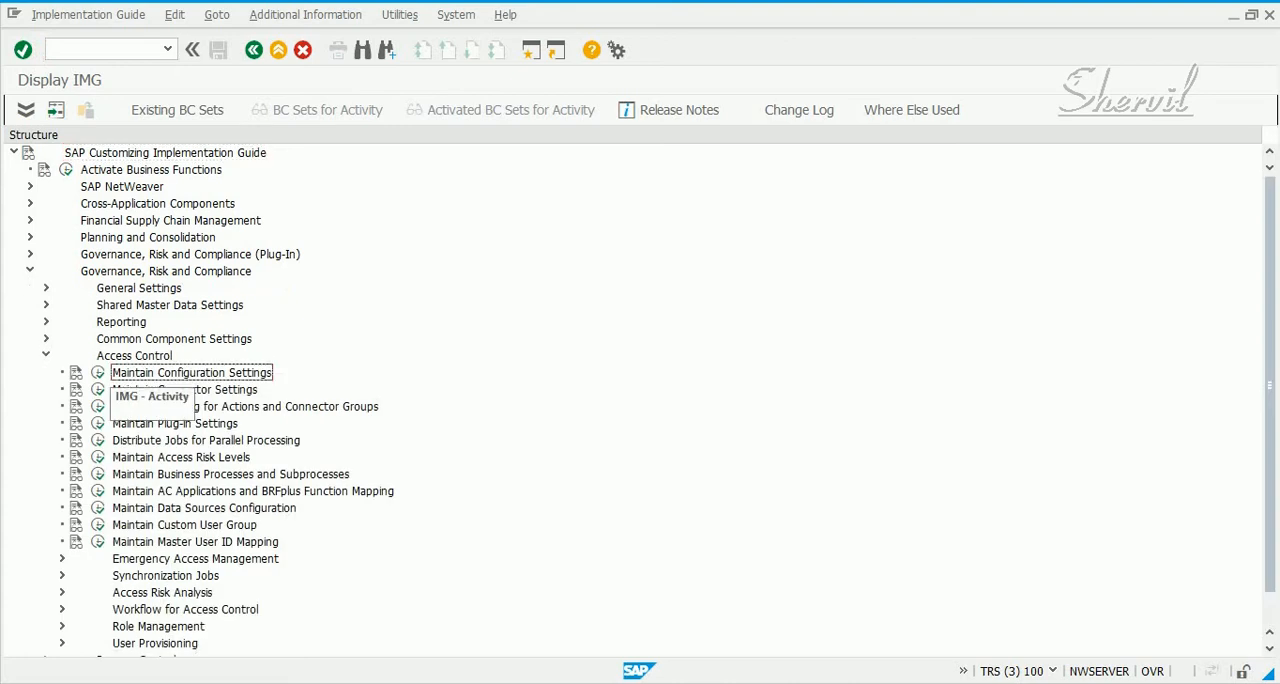
click(97, 372)
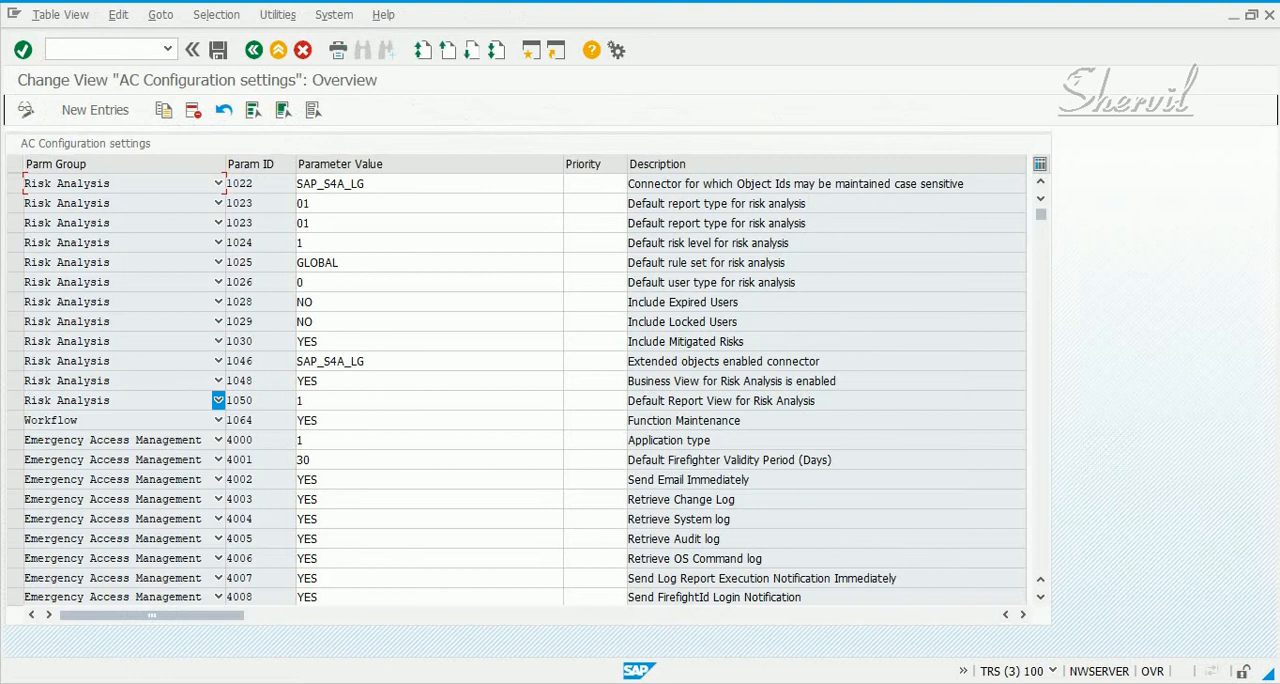
click(218, 420)
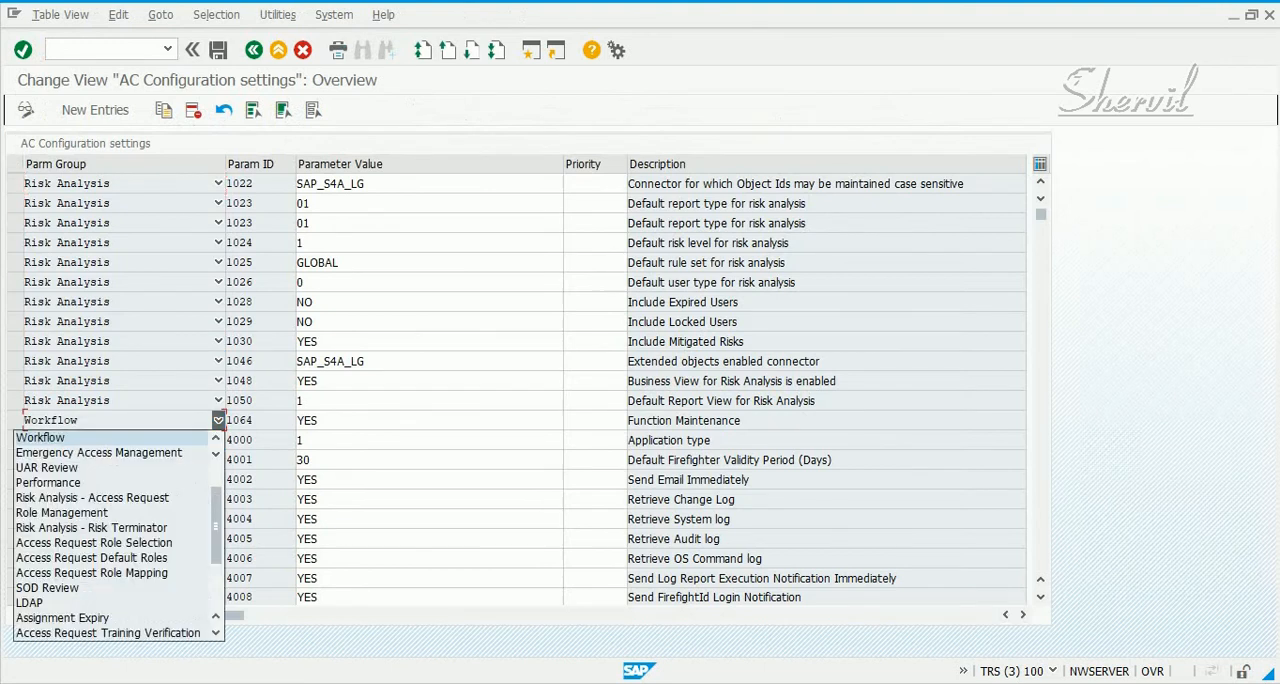
click(218, 420)
click(218, 420)
click(218, 420)
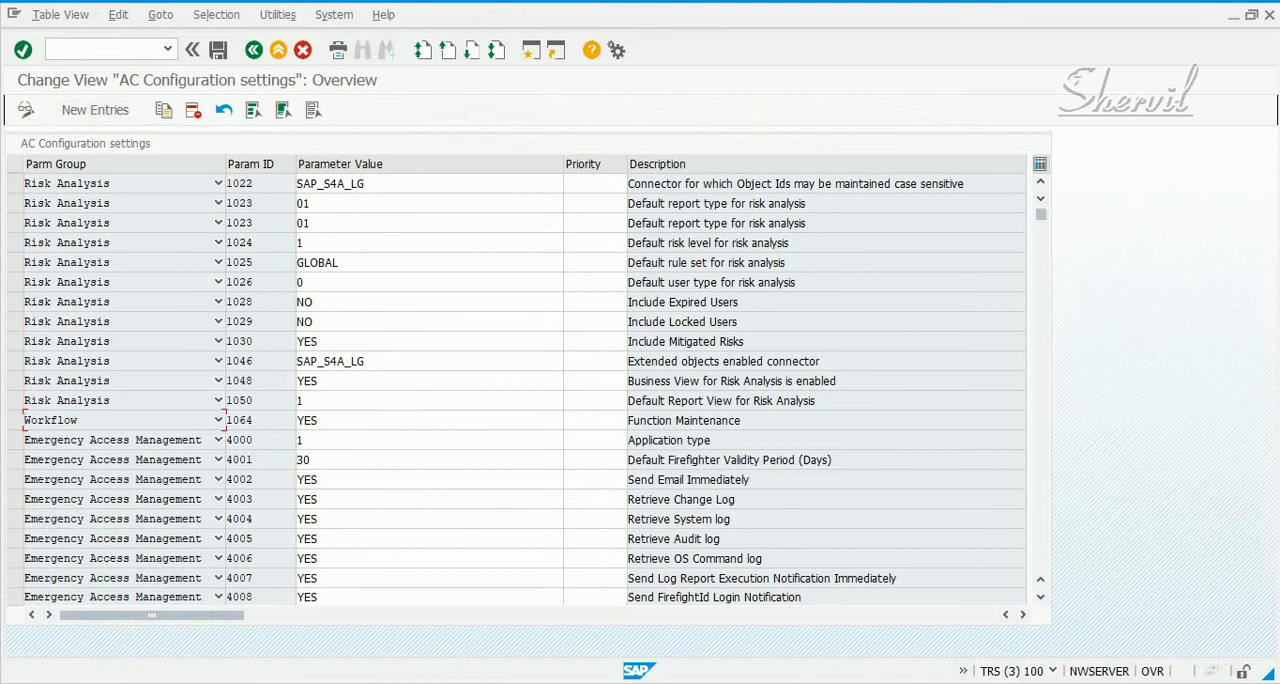
Add a new AC configuration entry with parameter group Workflow and parameter ID 1063 (Risk Maintenance)
click(95, 110)
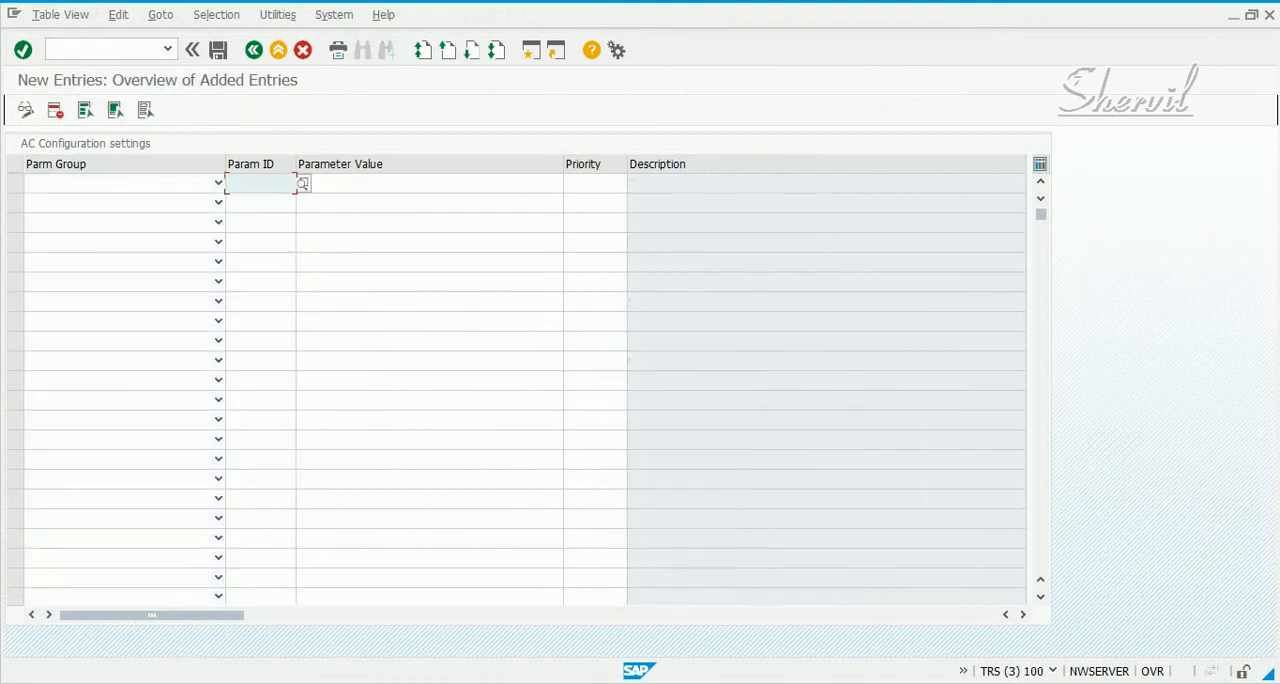
click(218, 183)
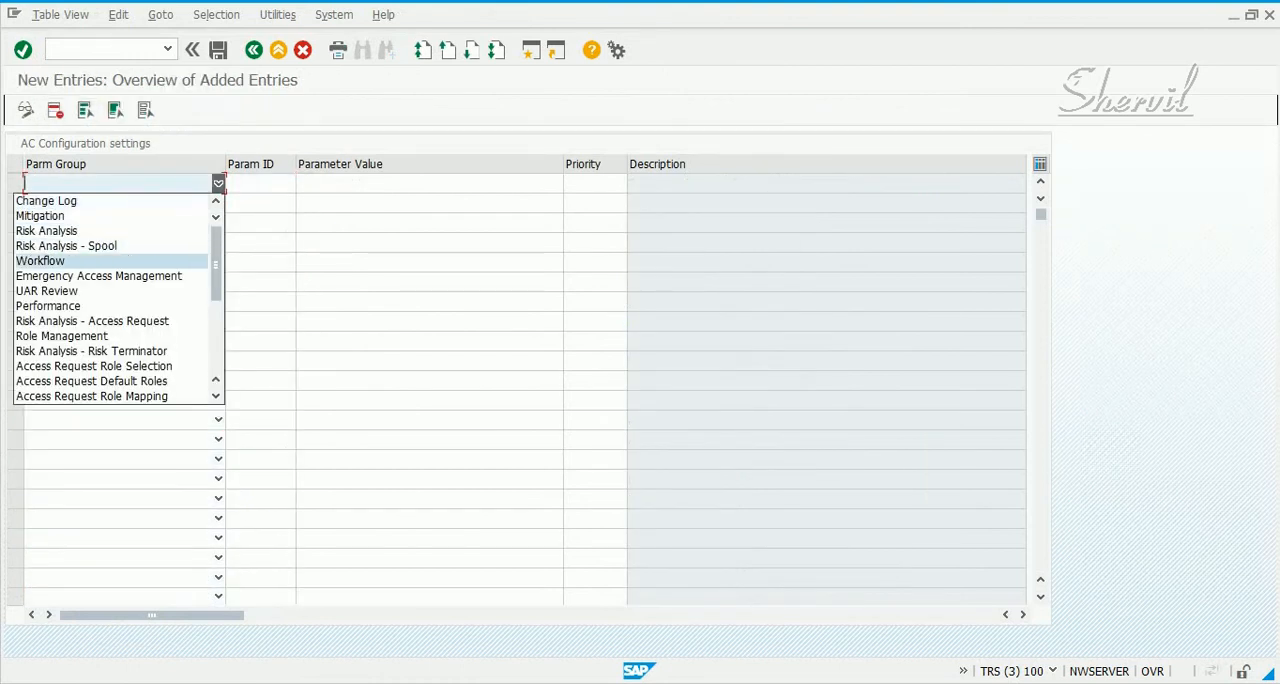
click(40, 260)
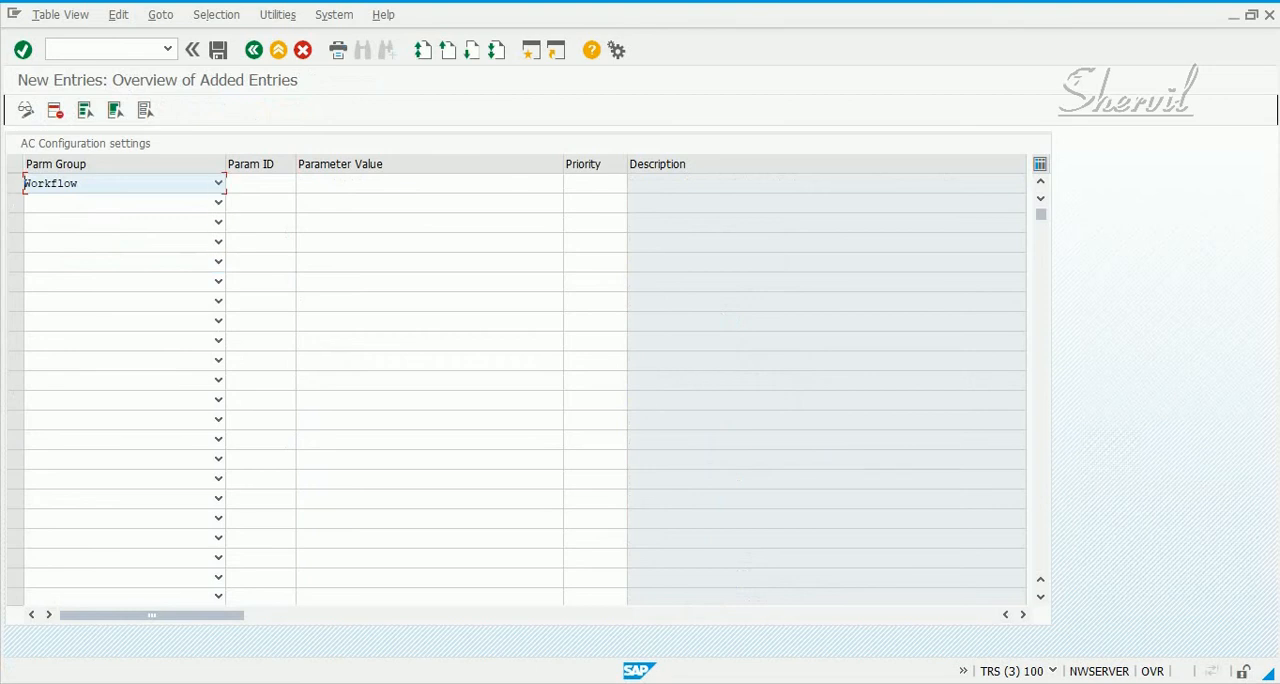
click(260, 183)
click(302, 183)
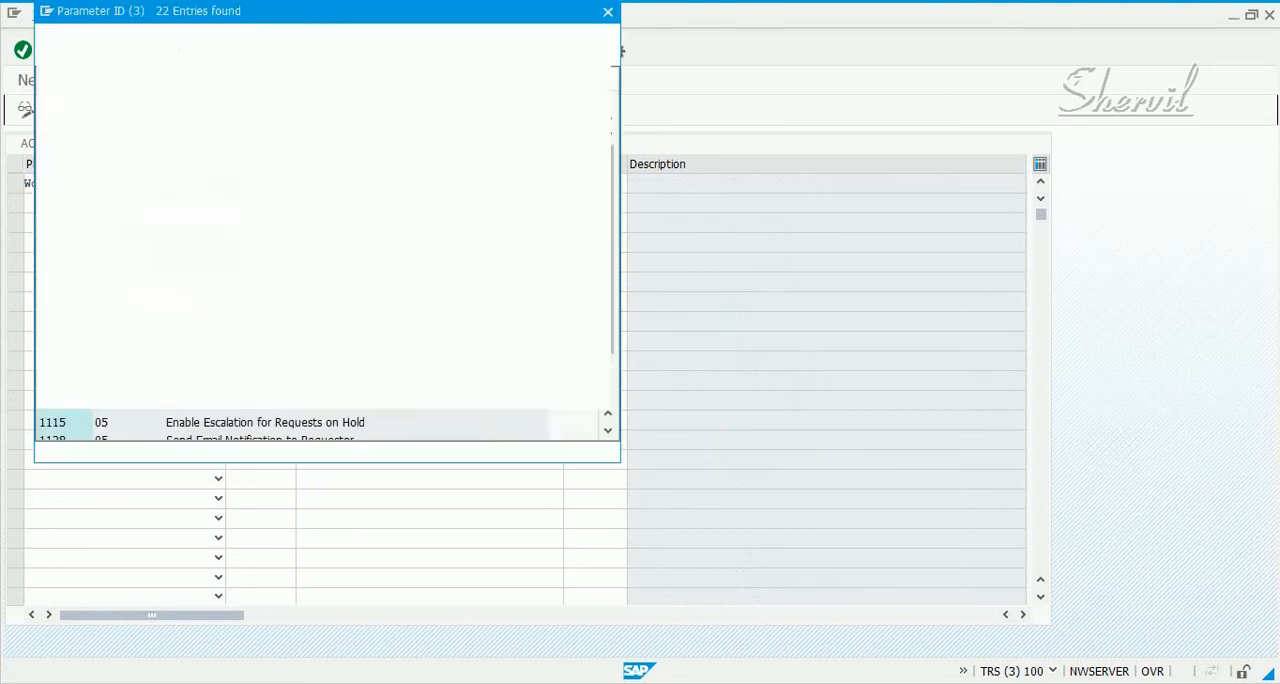
key(Down)
key(Down)
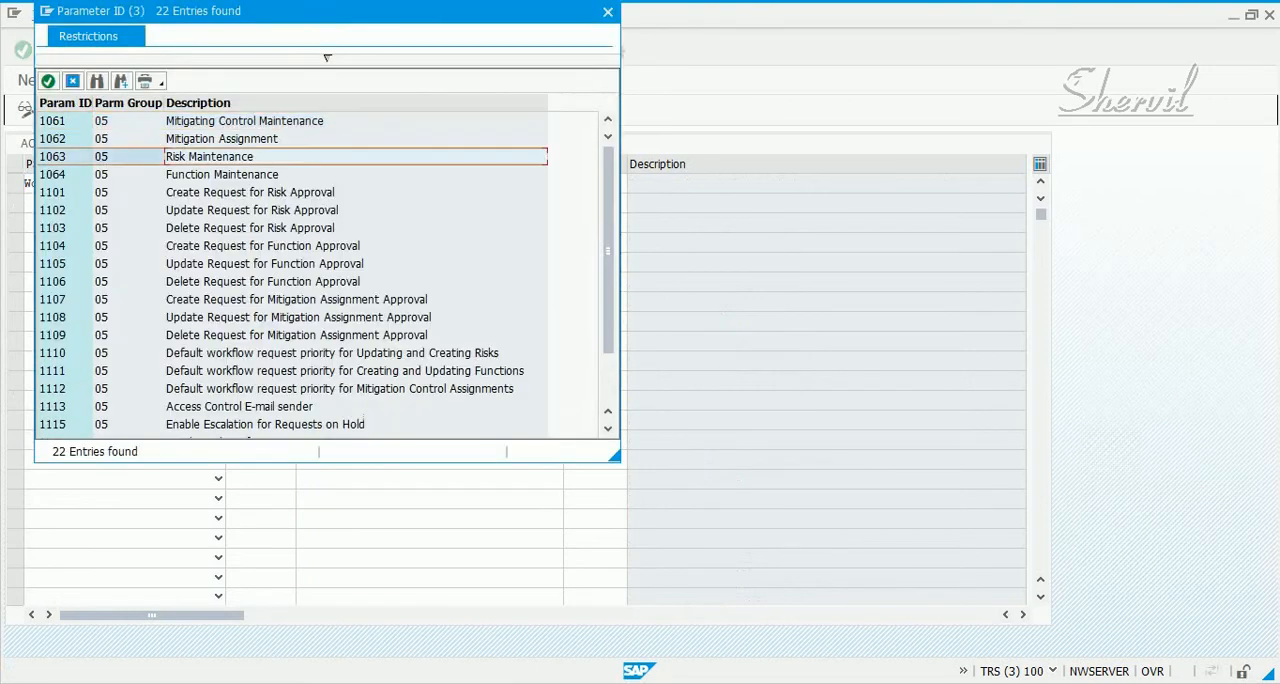
click(53, 157)
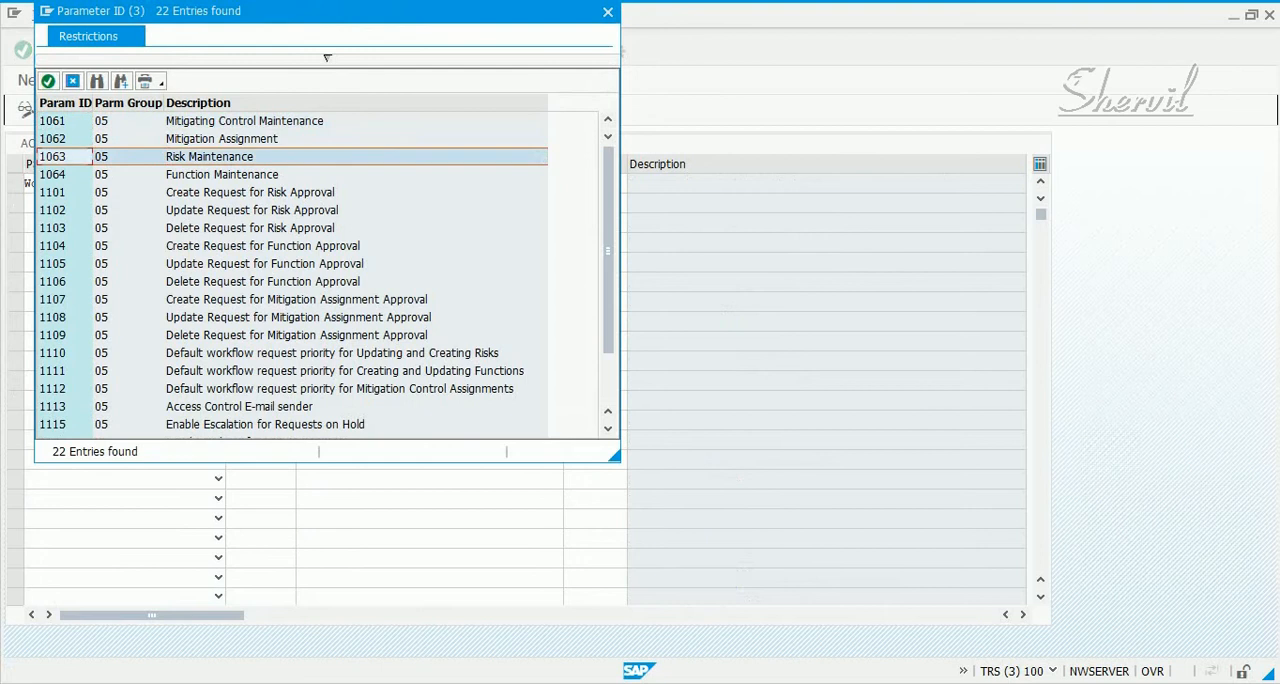
key(Return)
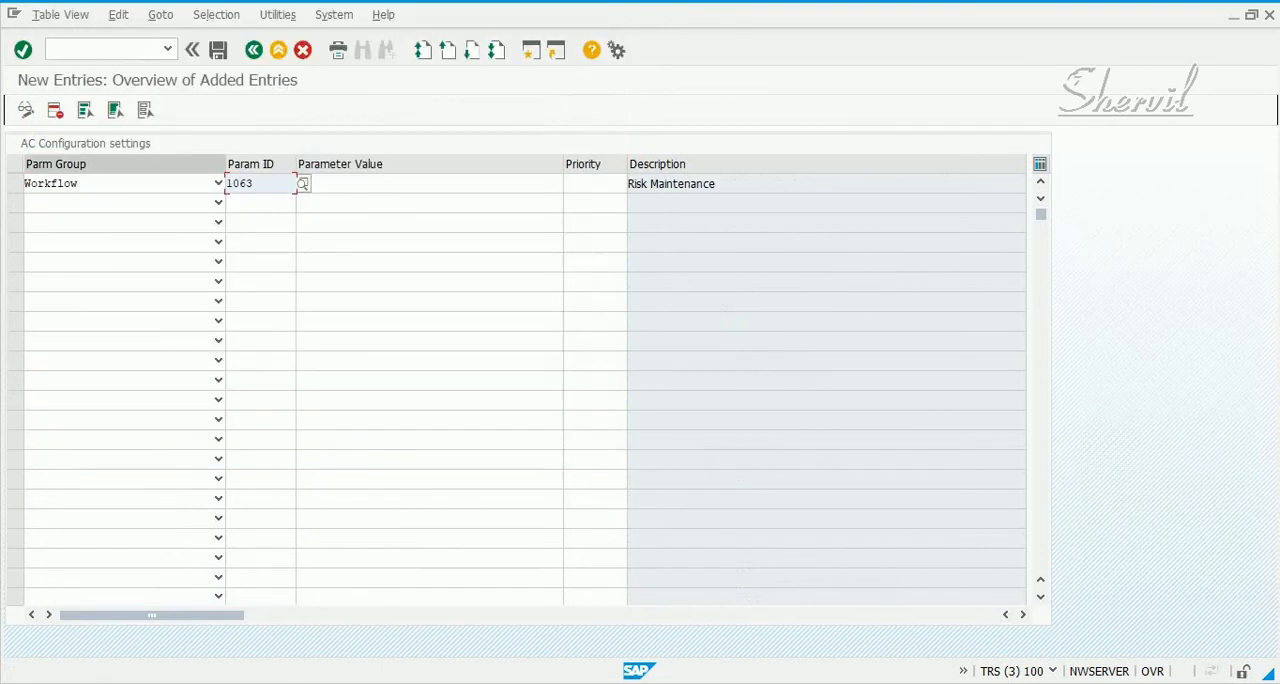
Set the value of parameter 1063 to YES and save the new configuration entry
click(400, 184)
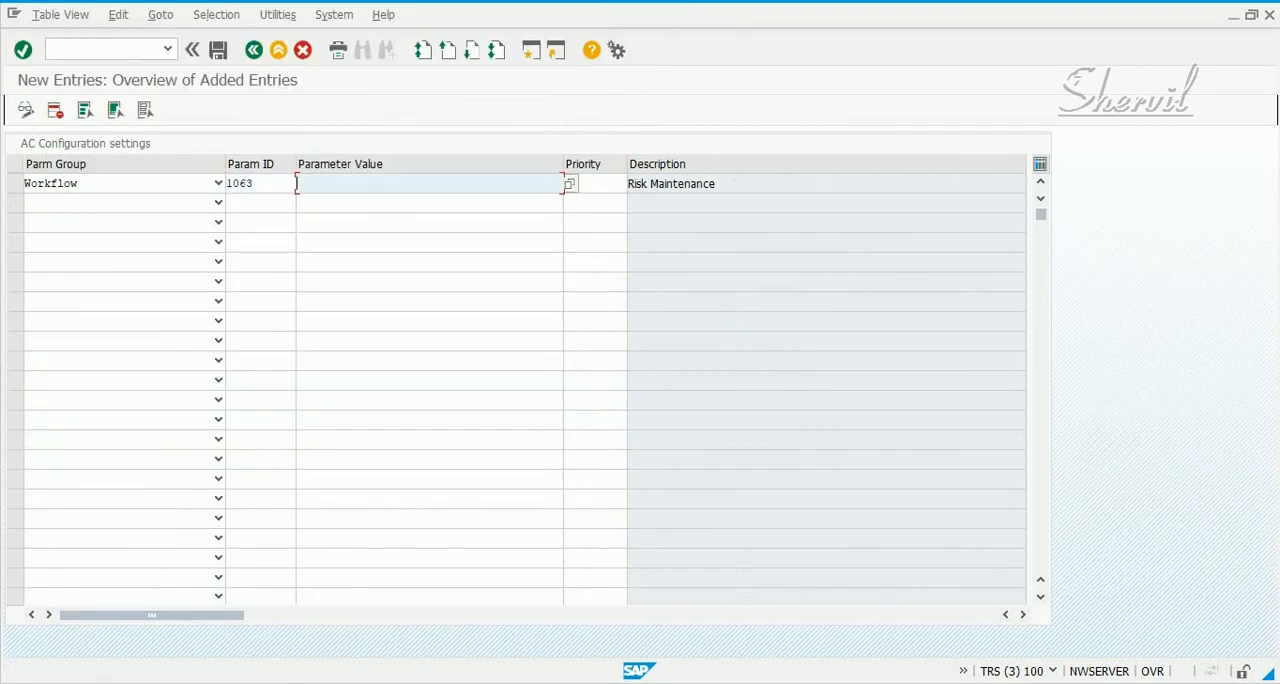
key(F4)
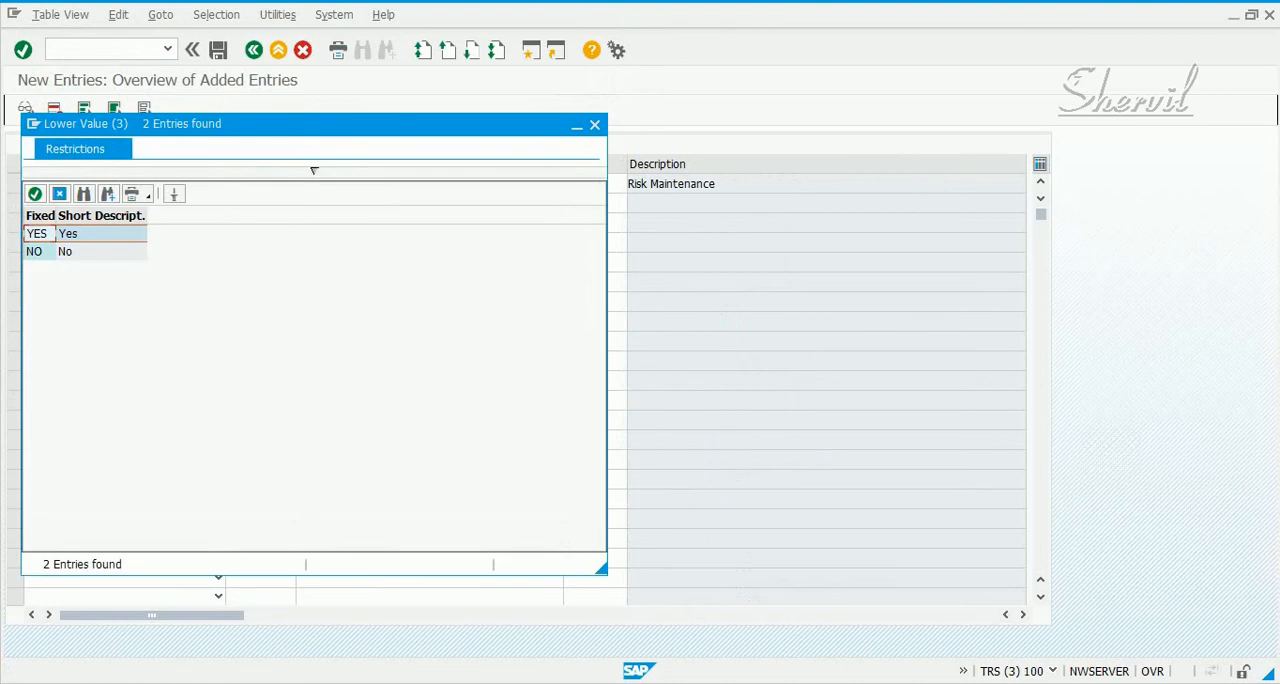
double_click(100, 233)
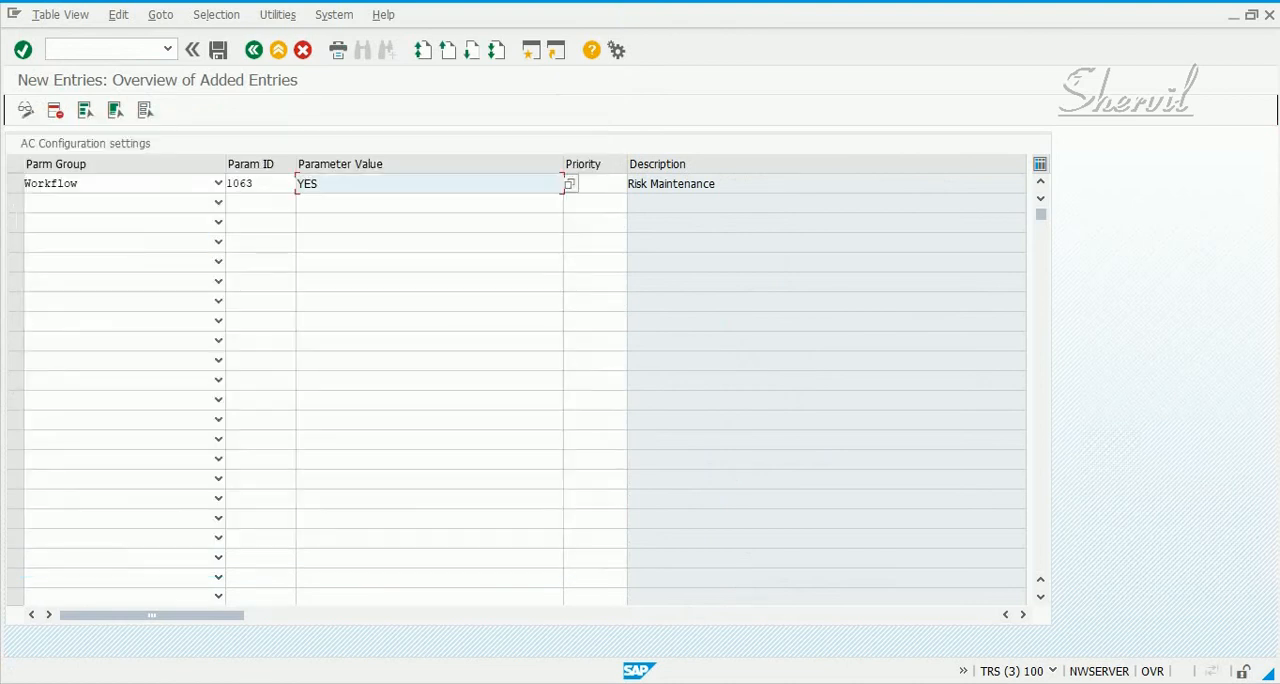
key(Return)
key(ctrl+s)
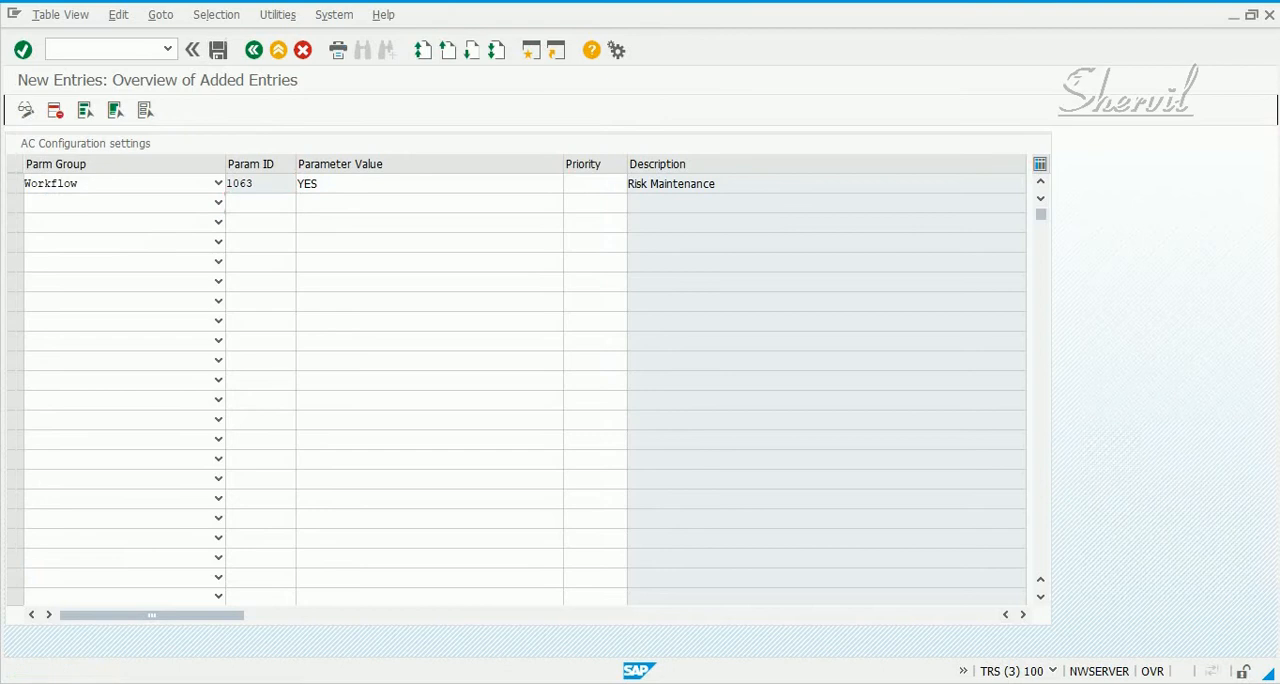
key(Return)
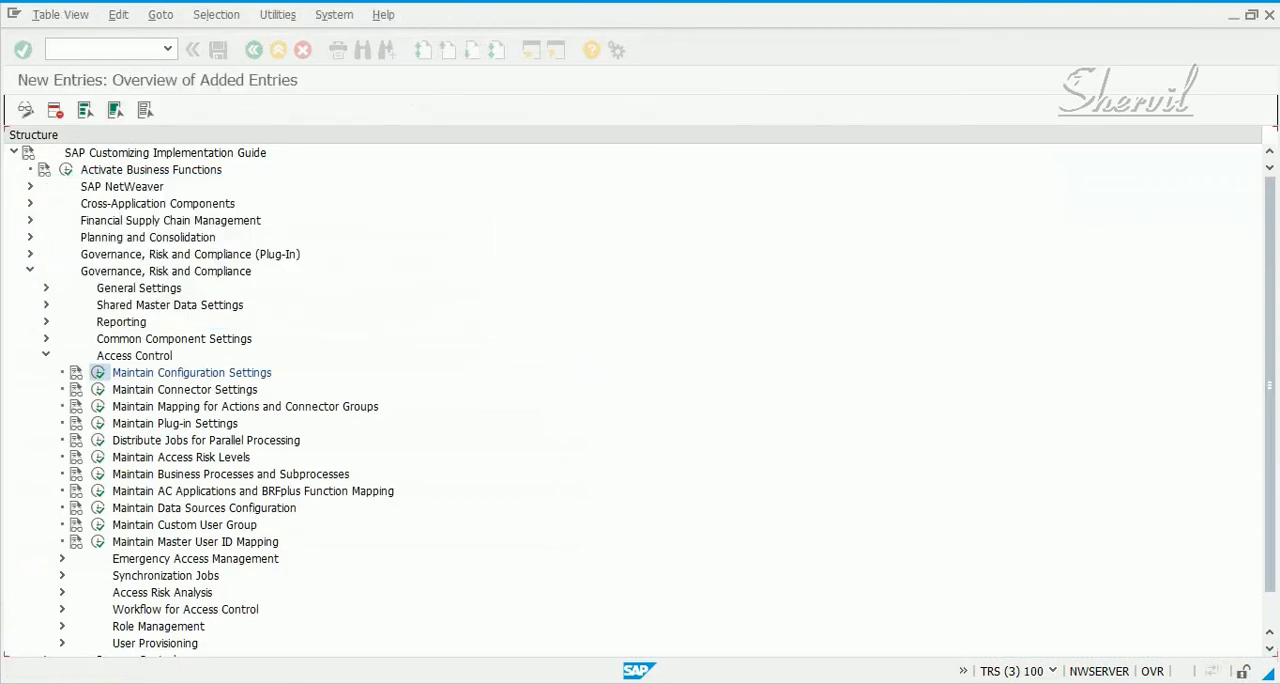
Leave the configuration settings and the implementation guide, returning to SAP Easy Access
click(253, 50)
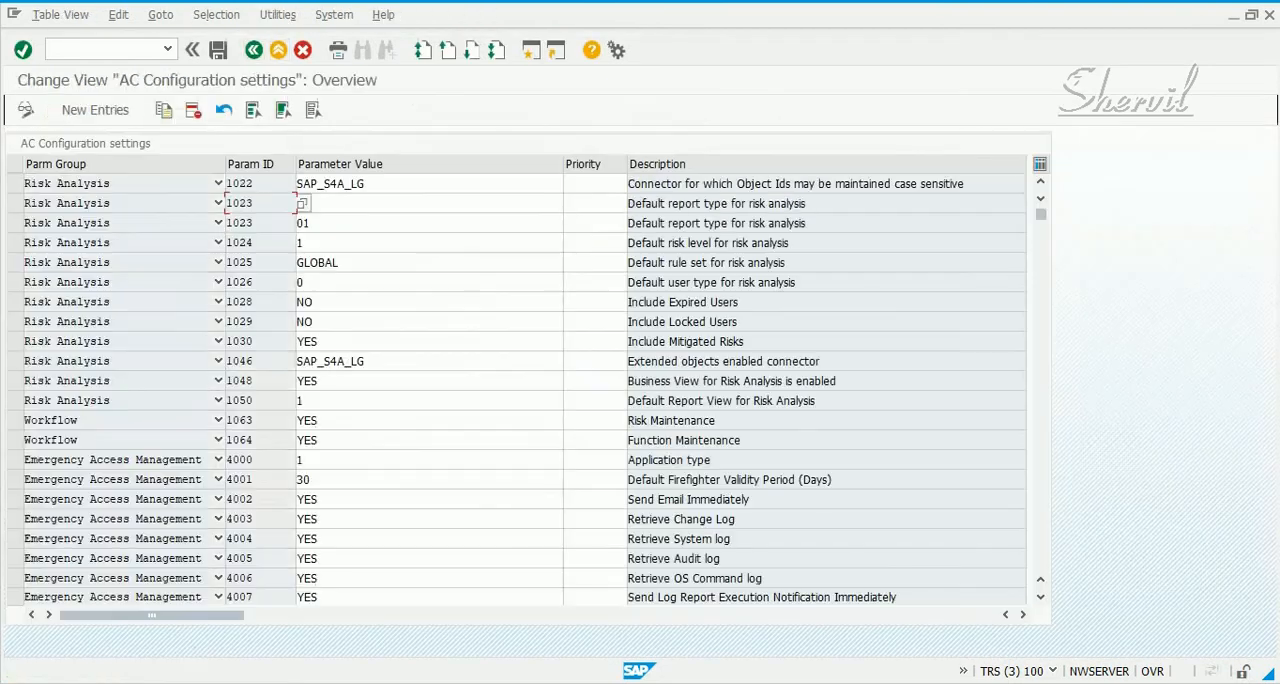
click(253, 50)
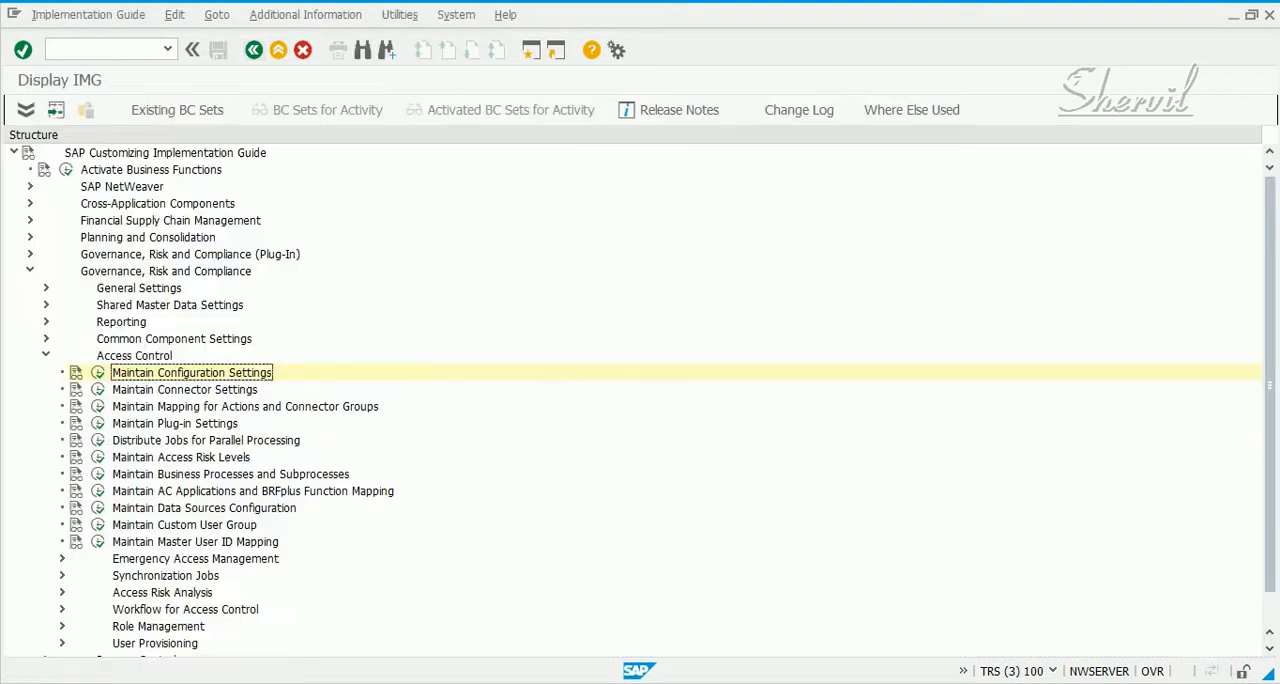
click(253, 50)
click(253, 50)
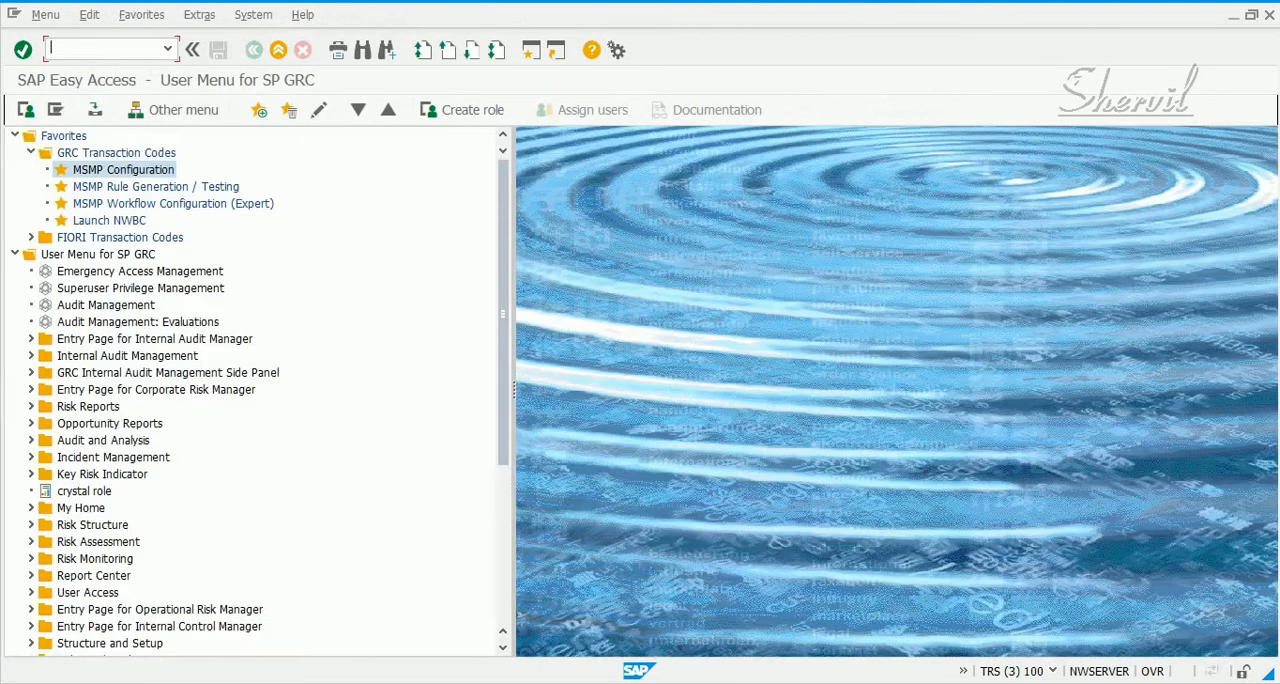
Relaunch NetWeaver Business Client with nwbc in a maximized window and open the Setup work center
text(nwbc)
key(Return)
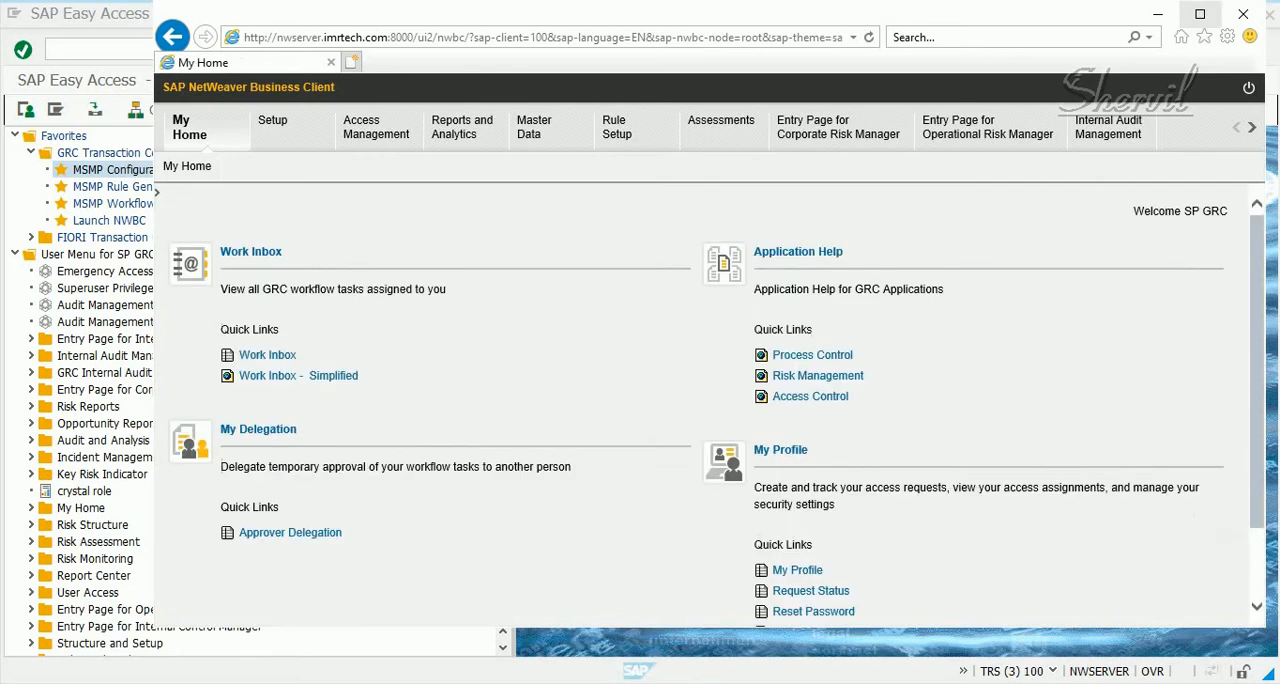
click(1200, 14)
click(121, 127)
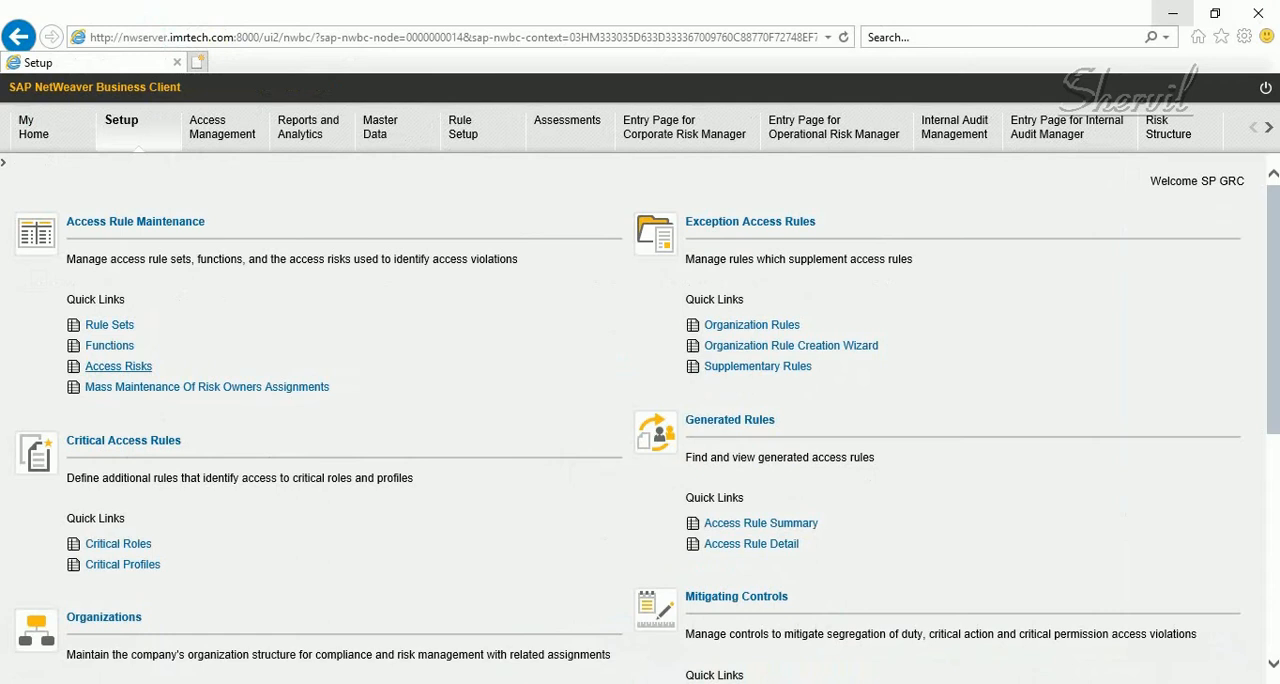
Open the access risks list, view the form for creating a new access risk, and close all NWBC windows
click(118, 366)
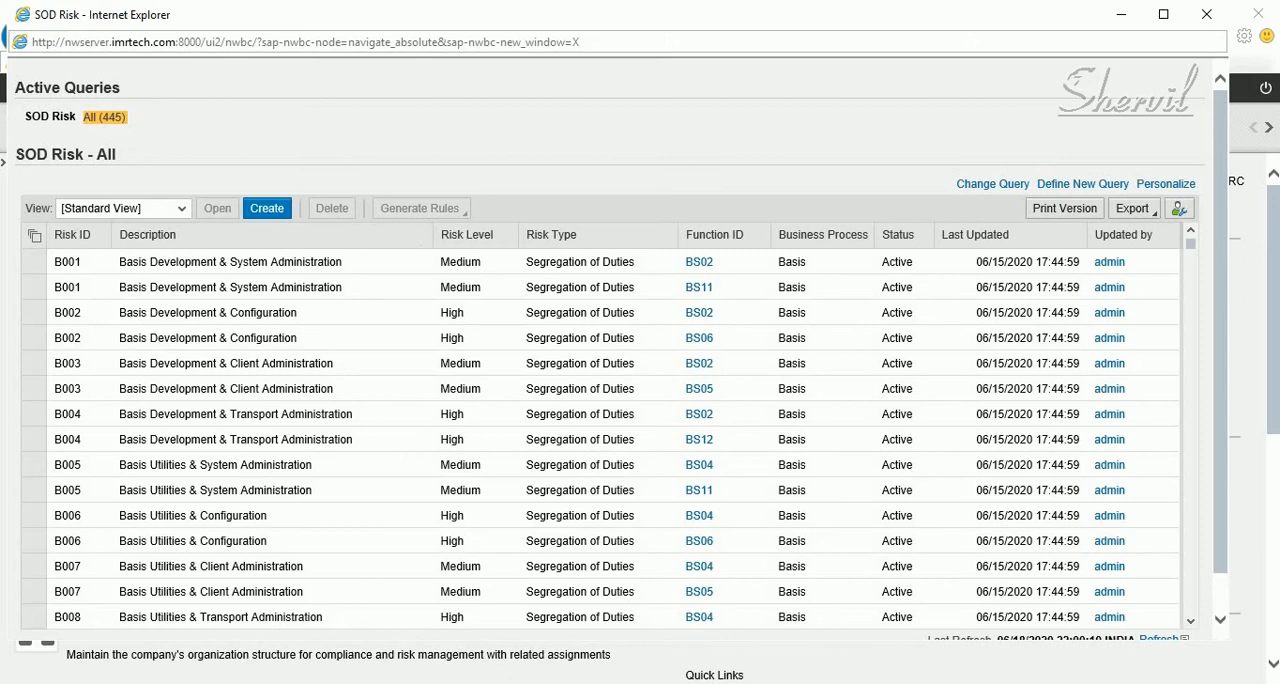
click(267, 208)
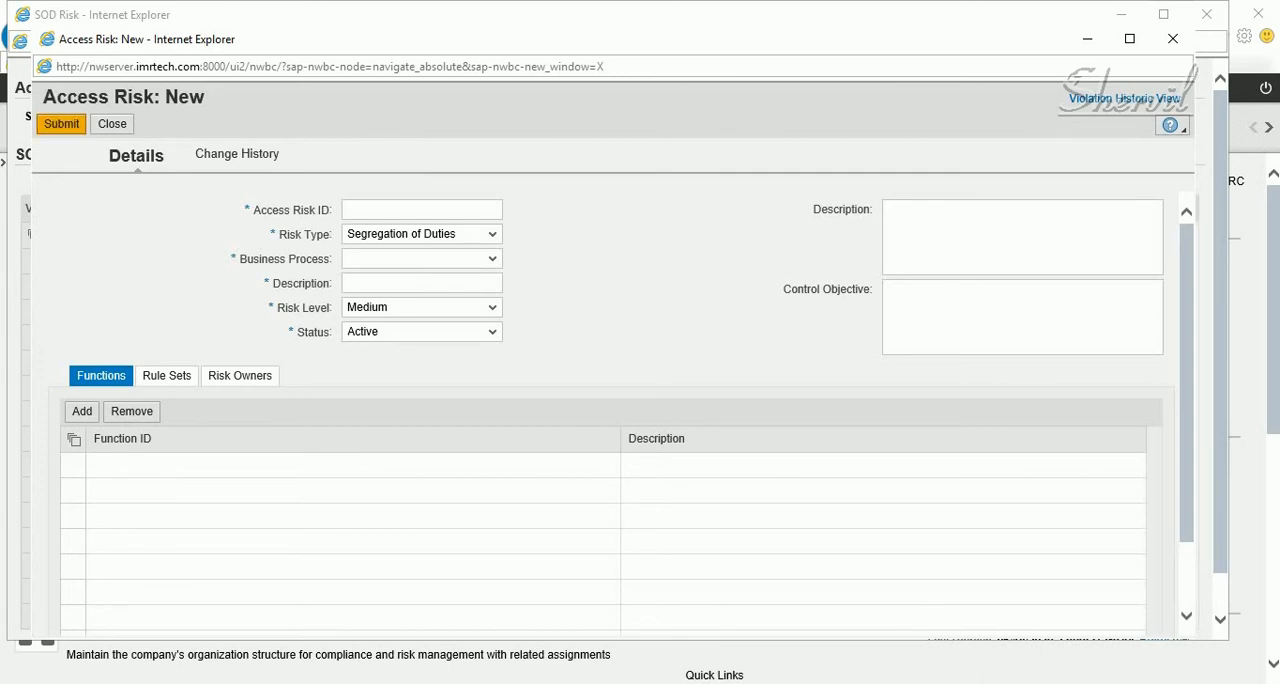
click(1173, 38)
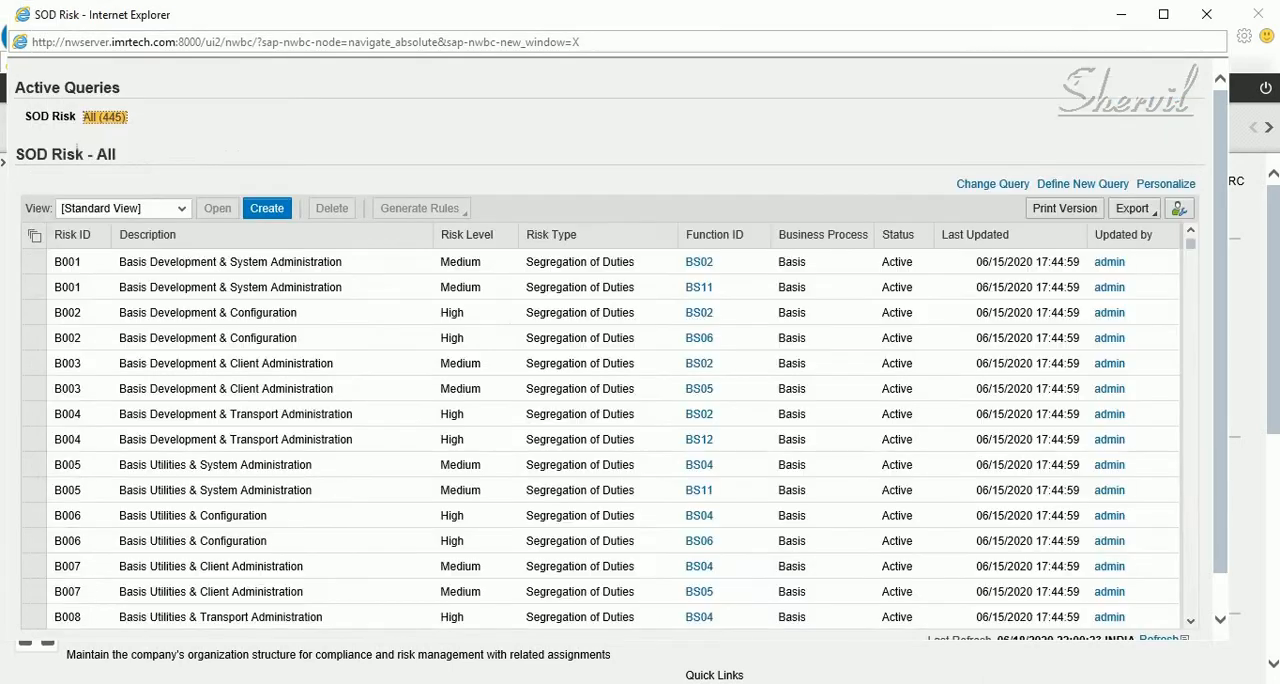
click(1206, 14)
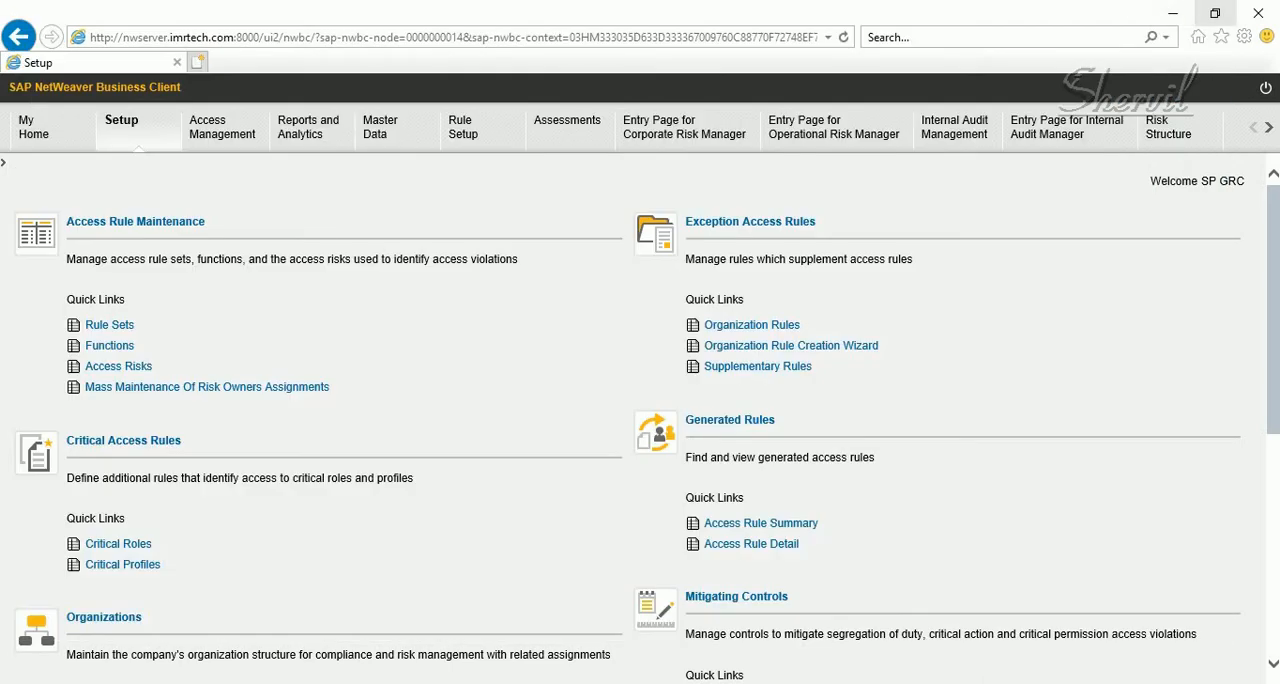
click(1258, 14)
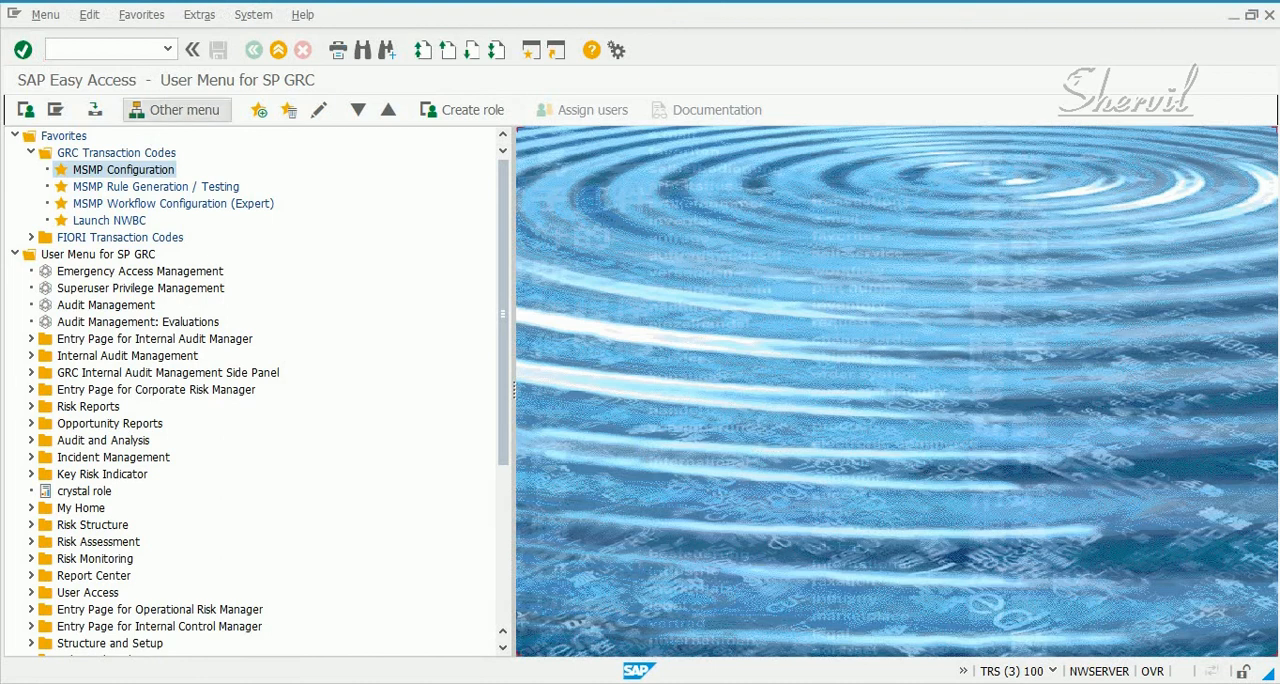
Run transaction su01 and display the master record of user SPGRC
click(104, 49)
text(su01)
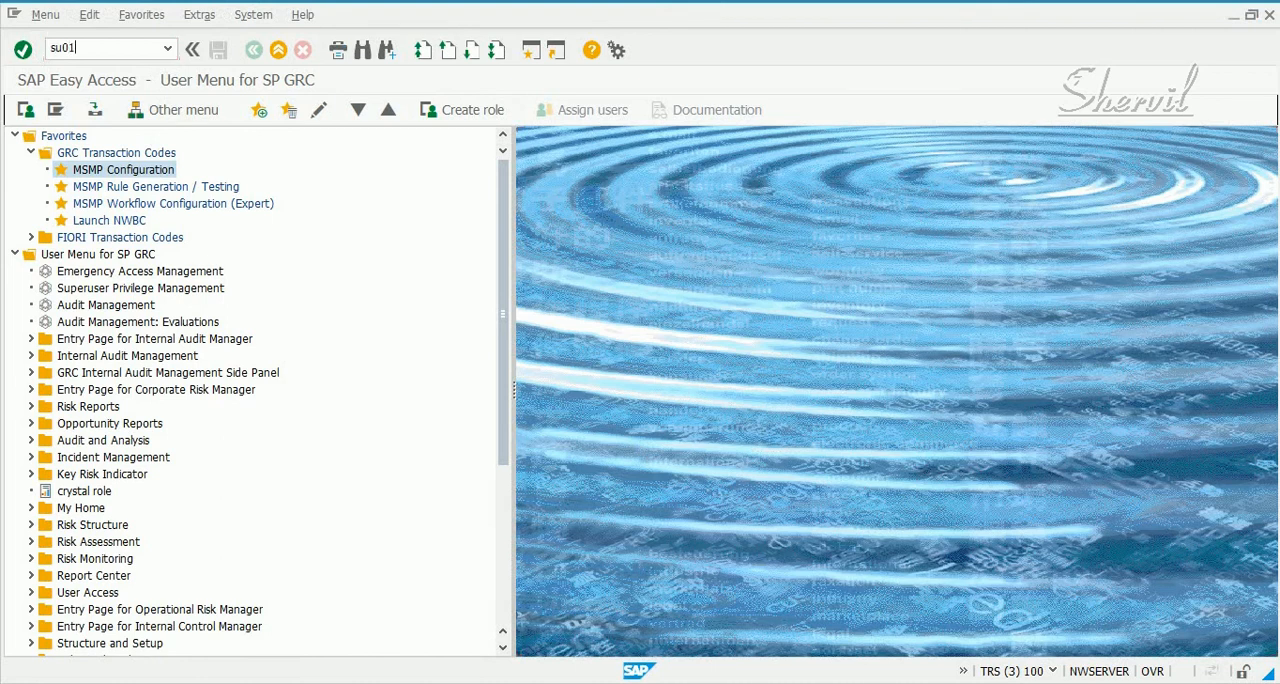
key(Return)
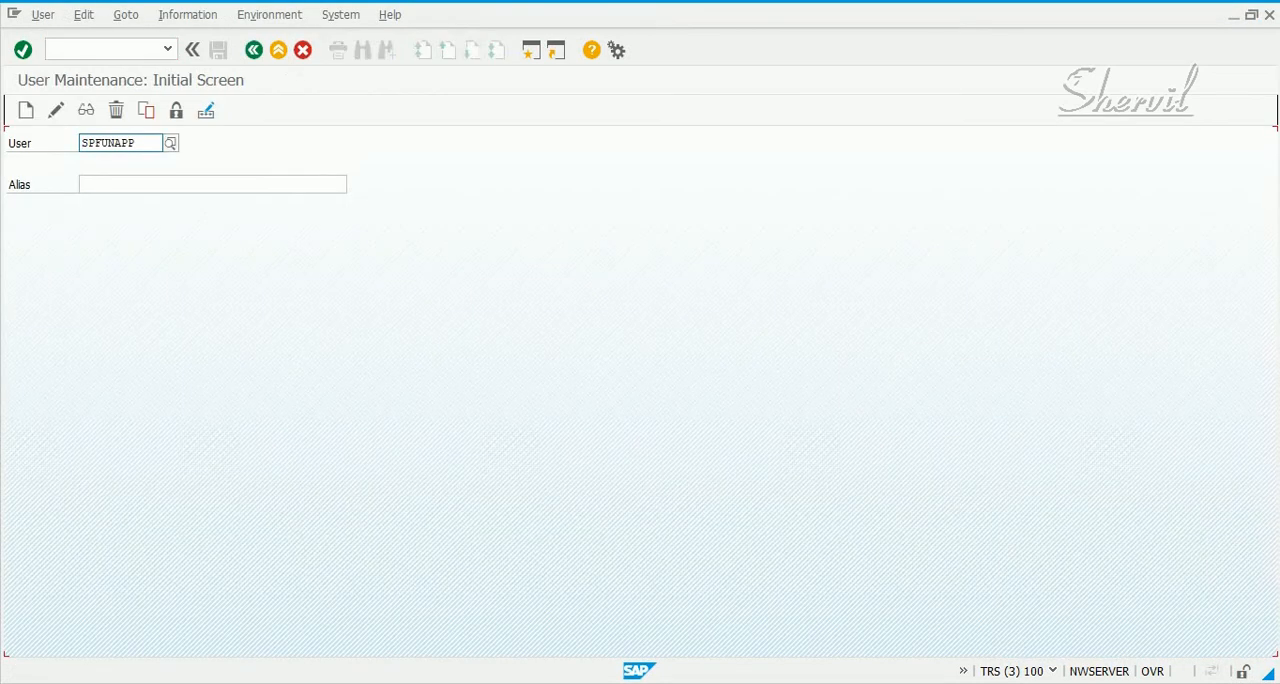
key(BackSpace)
key(BackSpace)
key(BackSpace)
key(BackSpace)
key(BackSpace)
key(BackSpace)
key(BackSpace)
key(BackSpace)
text(sp)
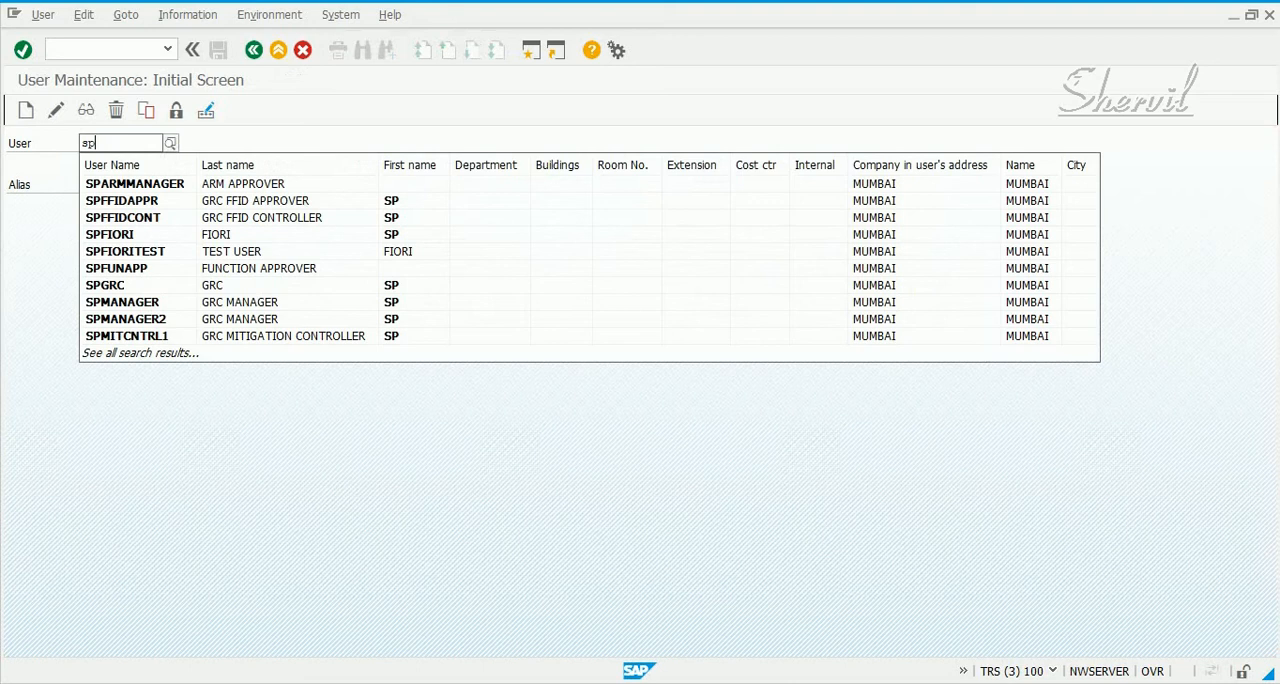
key(Down)
key(Down)
key(Down)
key(Escape)
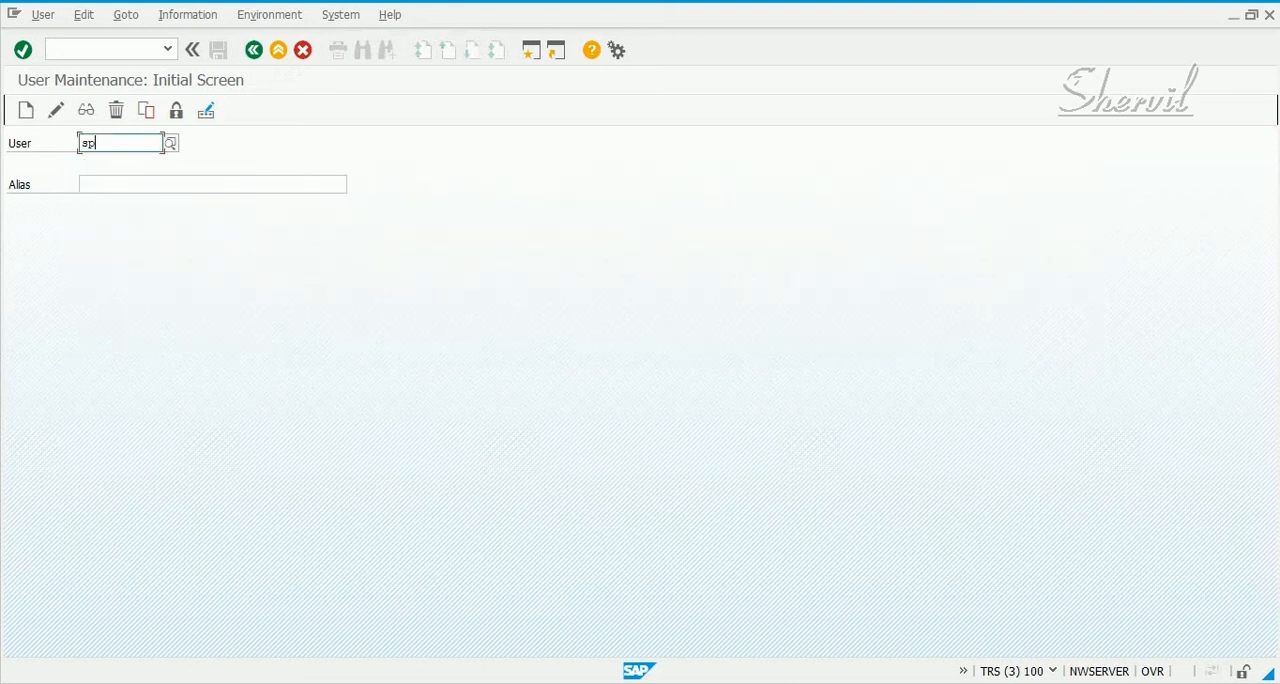
text(grc)
key(Return)
key(F7)
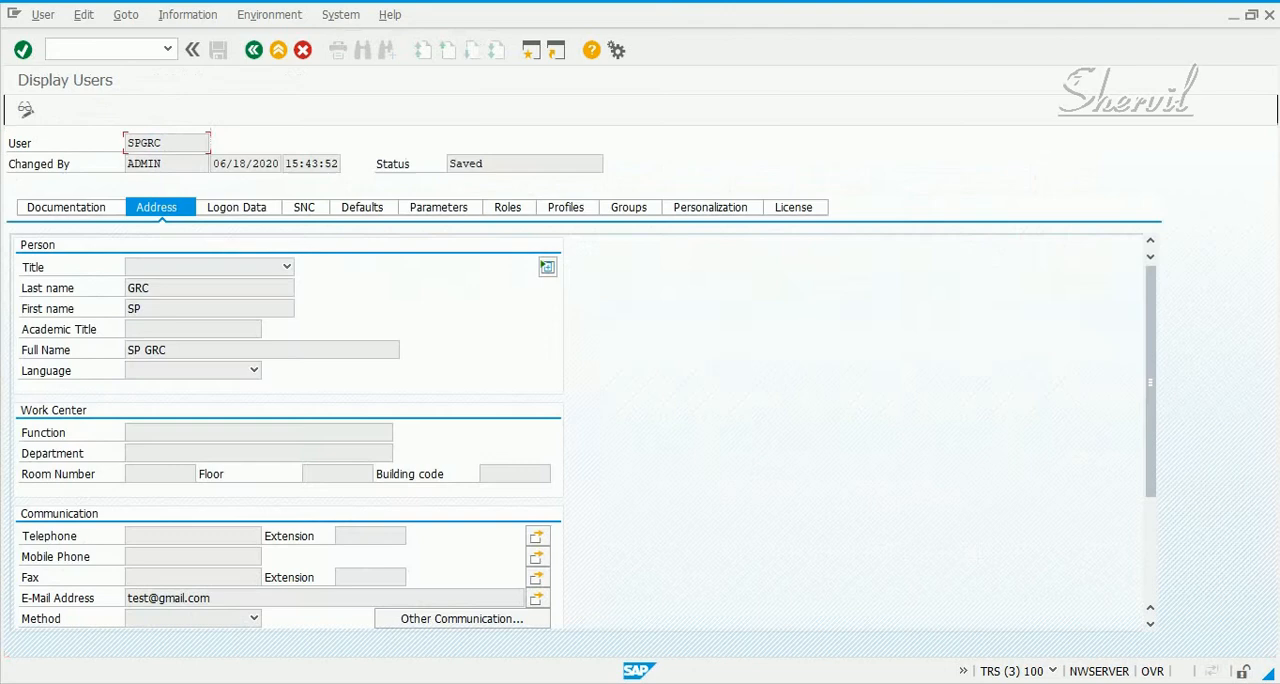
Check the user's role assignments for SAP_GRAC_RISK_OWNER and return to SAP Easy Access
click(508, 207)
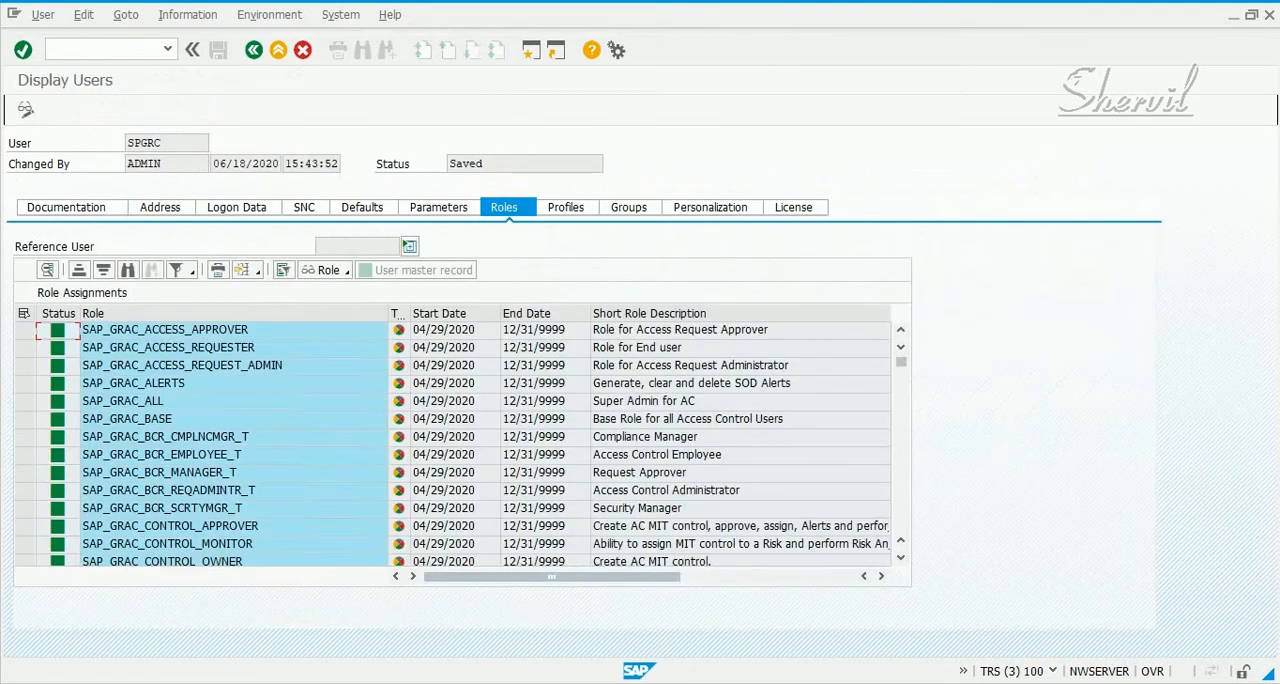
click(232, 437)
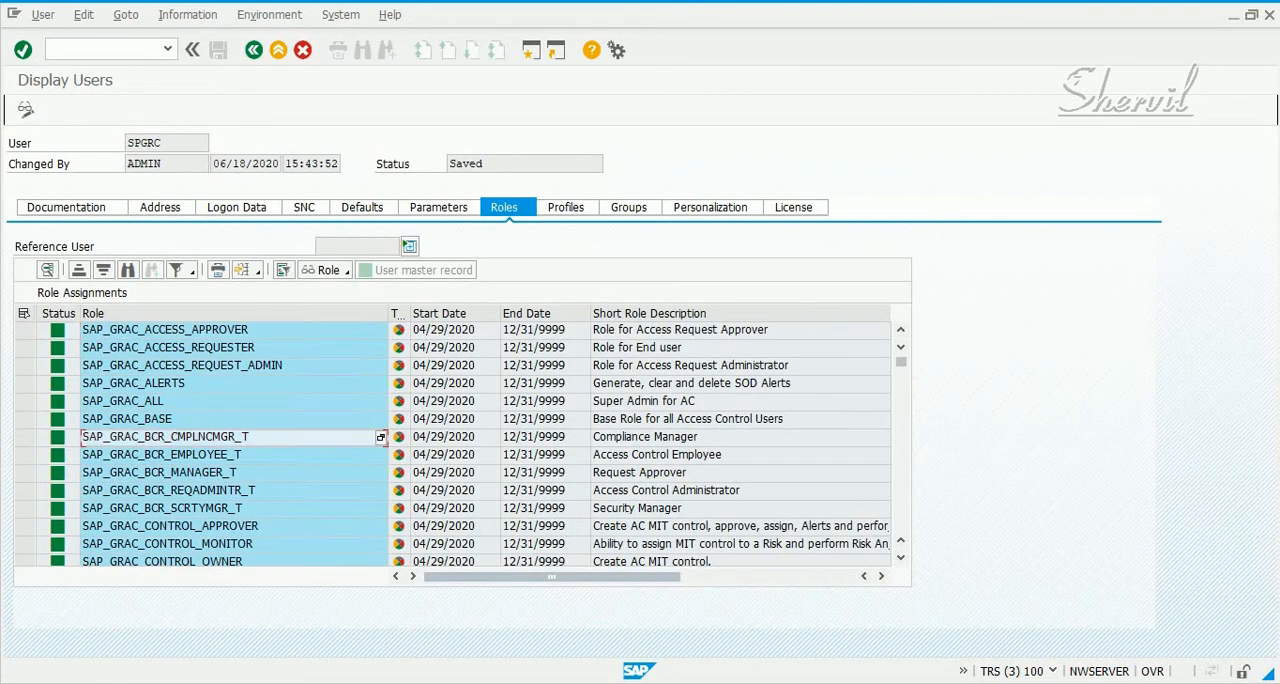
scroll(450, 445, down, 5)
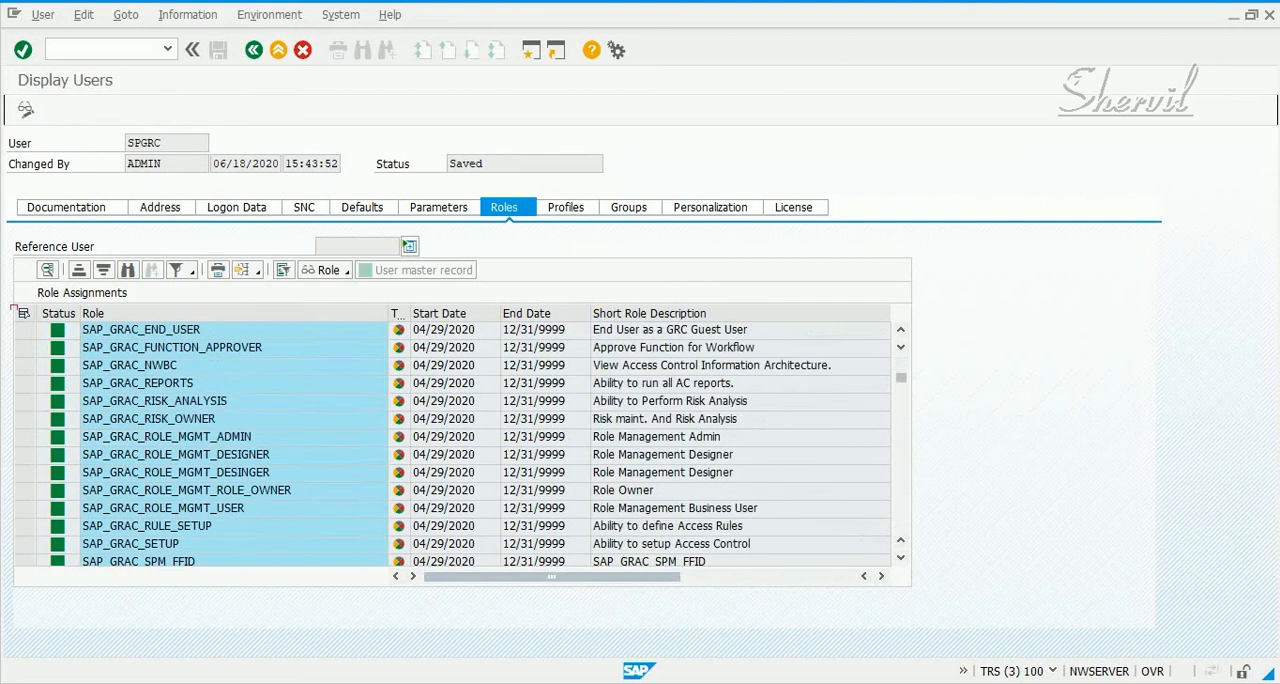
click(216, 419)
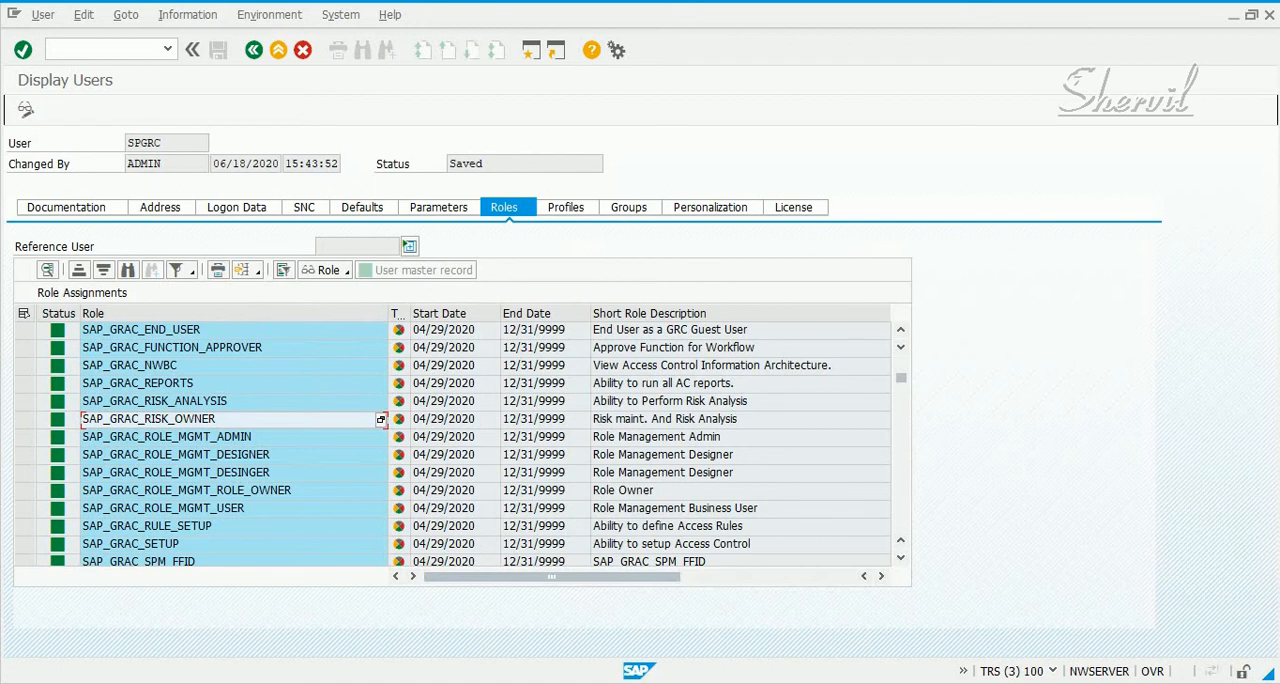
key(F3)
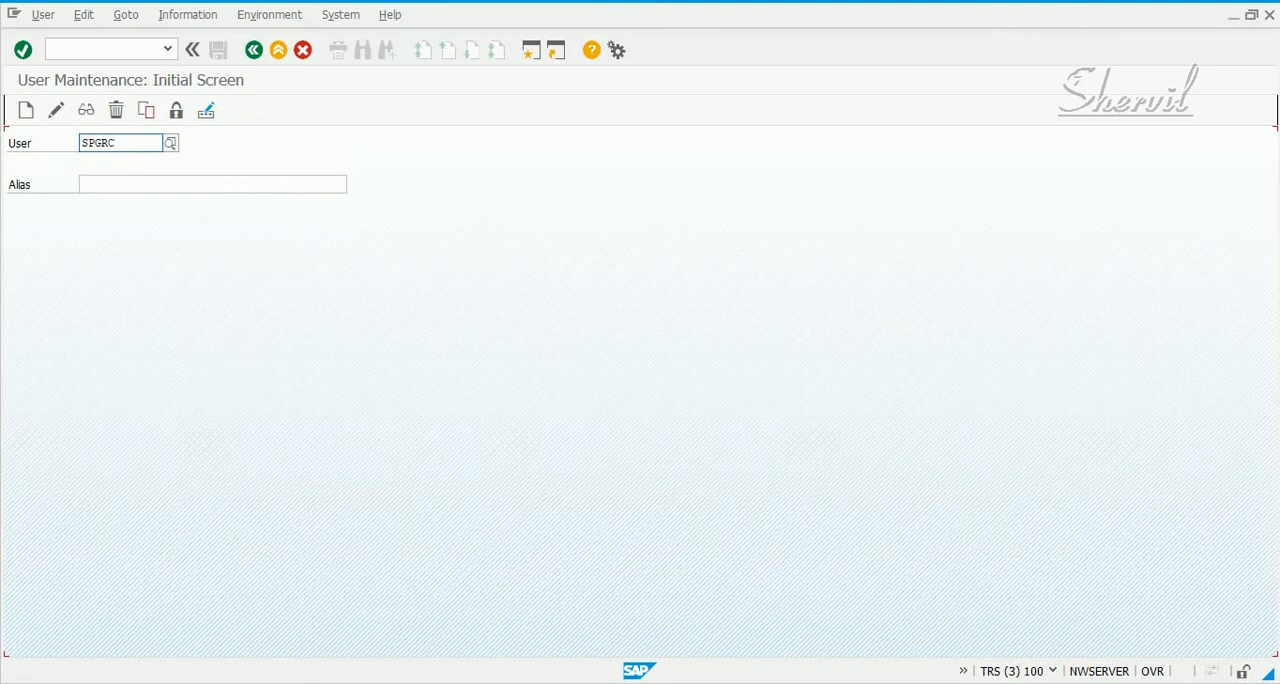
key(F3)
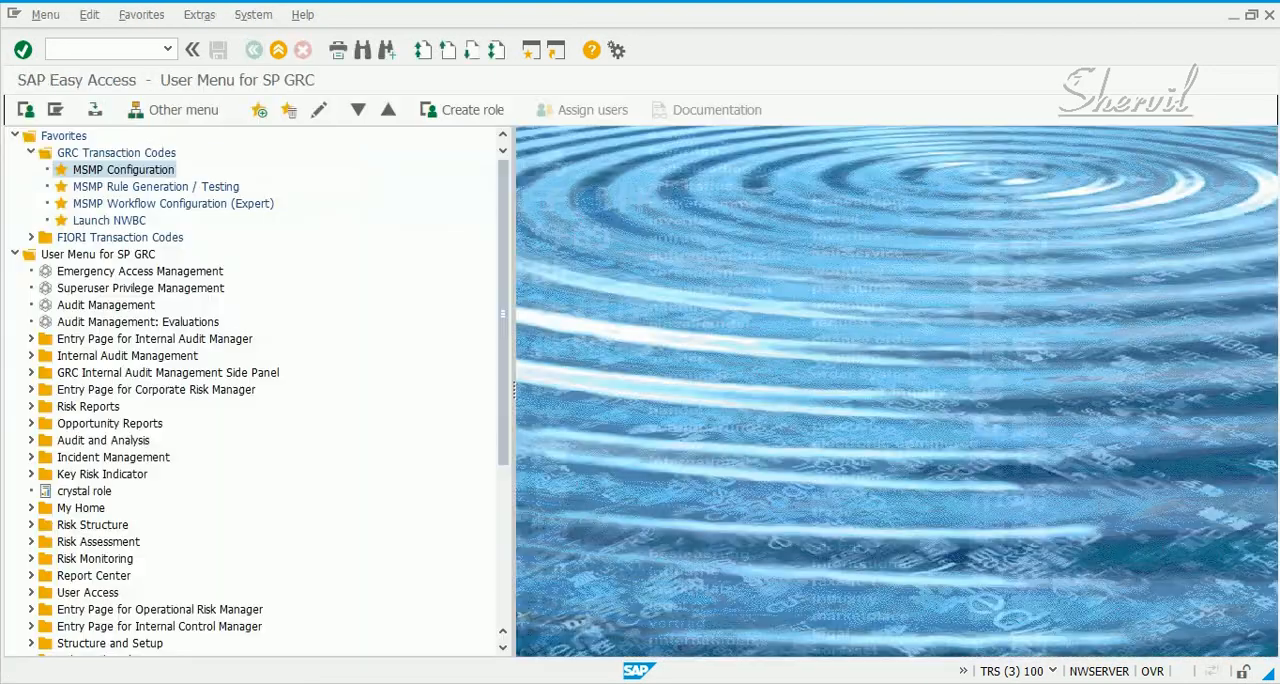
Launch nwbc, open Access Control Owners from the Setup work center, and check the BASIS and FINANCE Component Risk Owner entries
click(100, 49)
text(nwbc)
key(Return)
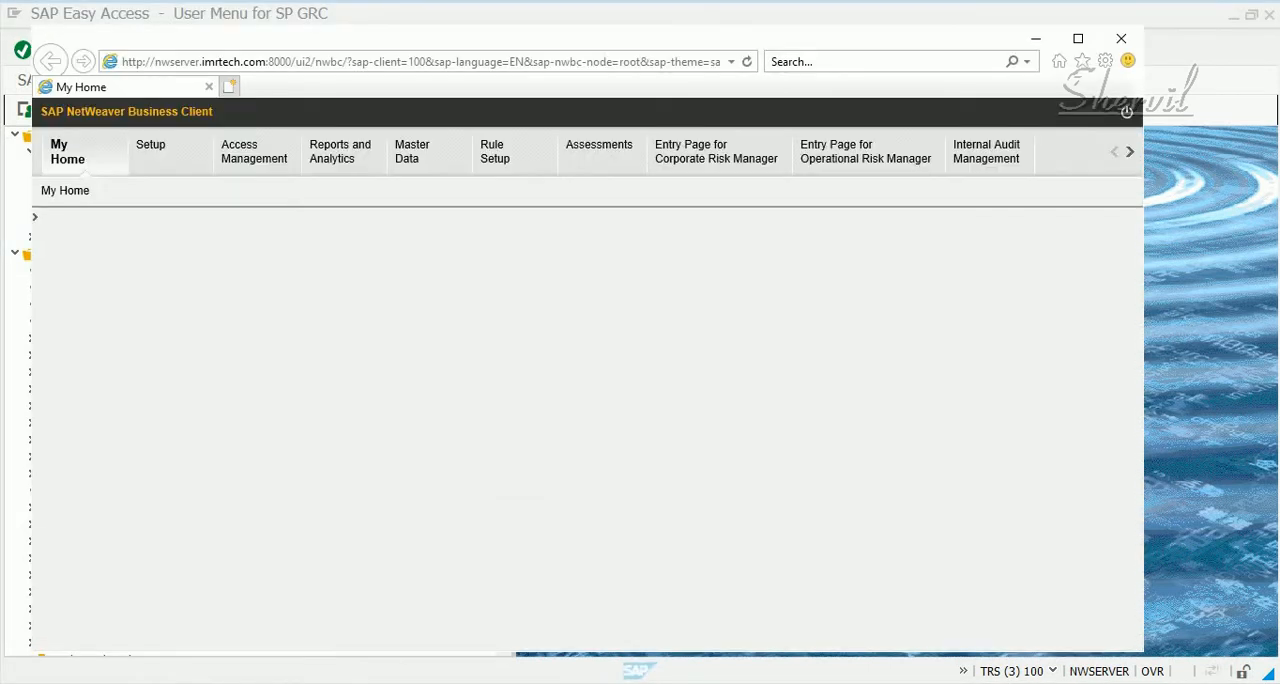
click(152, 151)
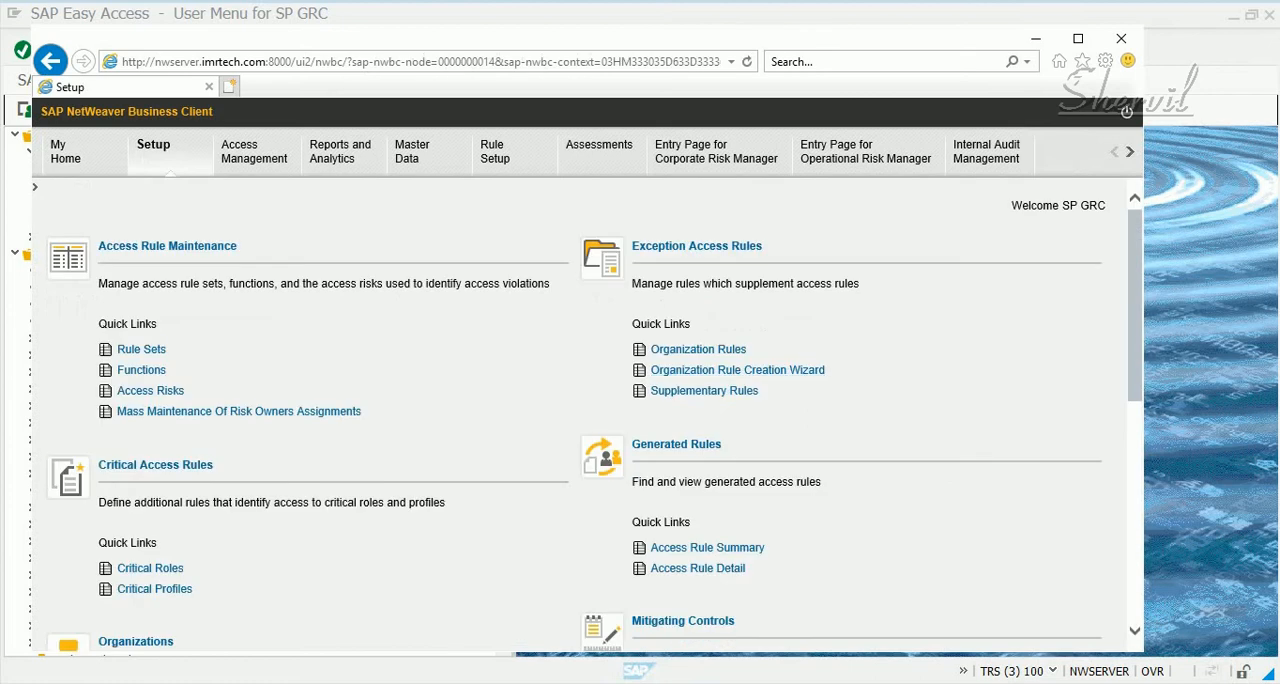
scroll(587, 410, down, 5)
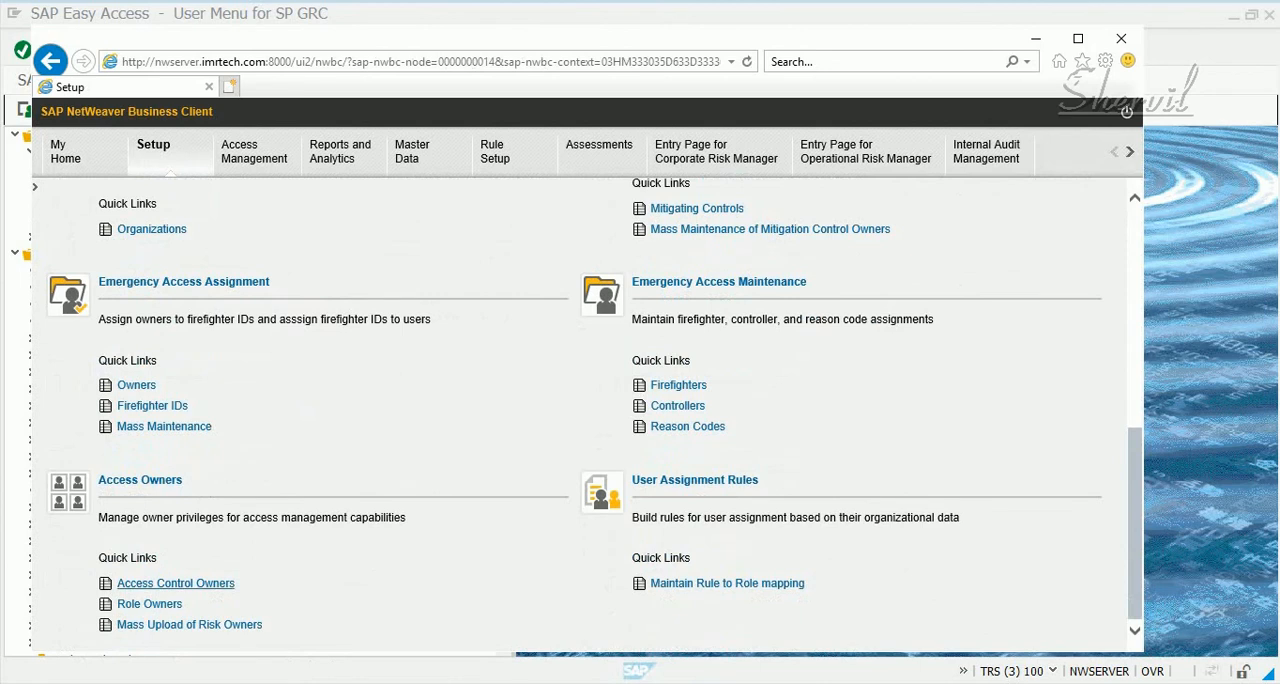
click(175, 583)
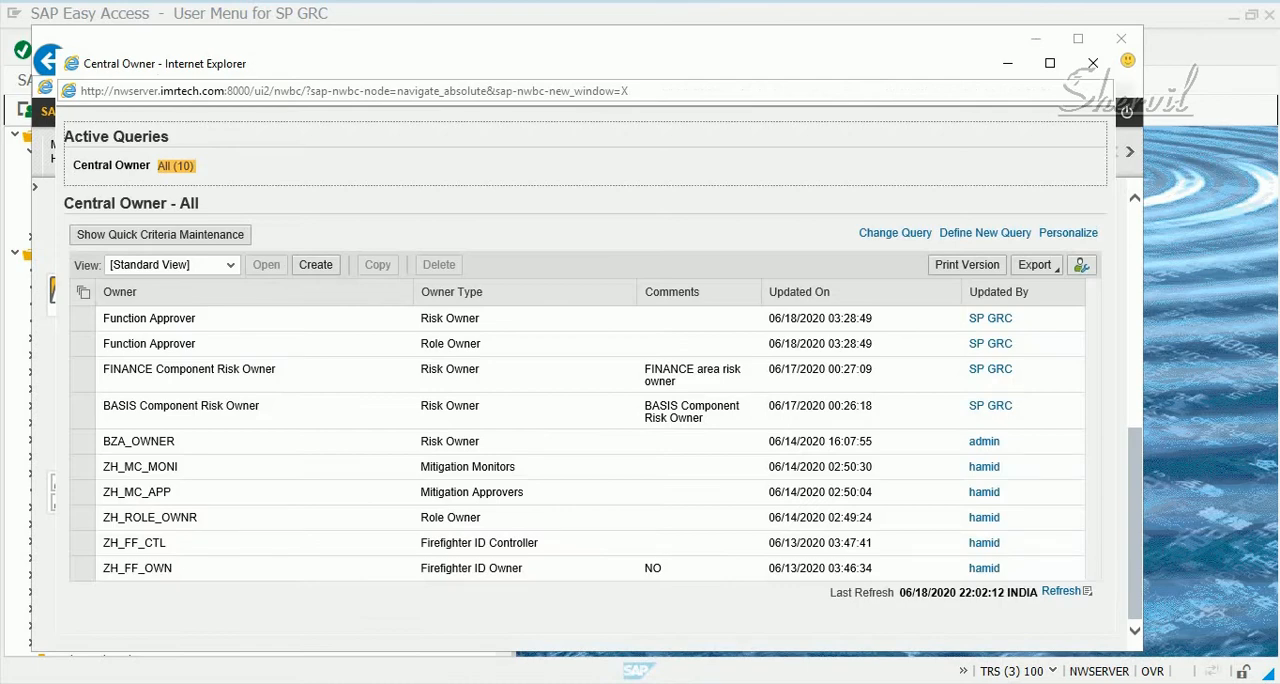
click(181, 406)
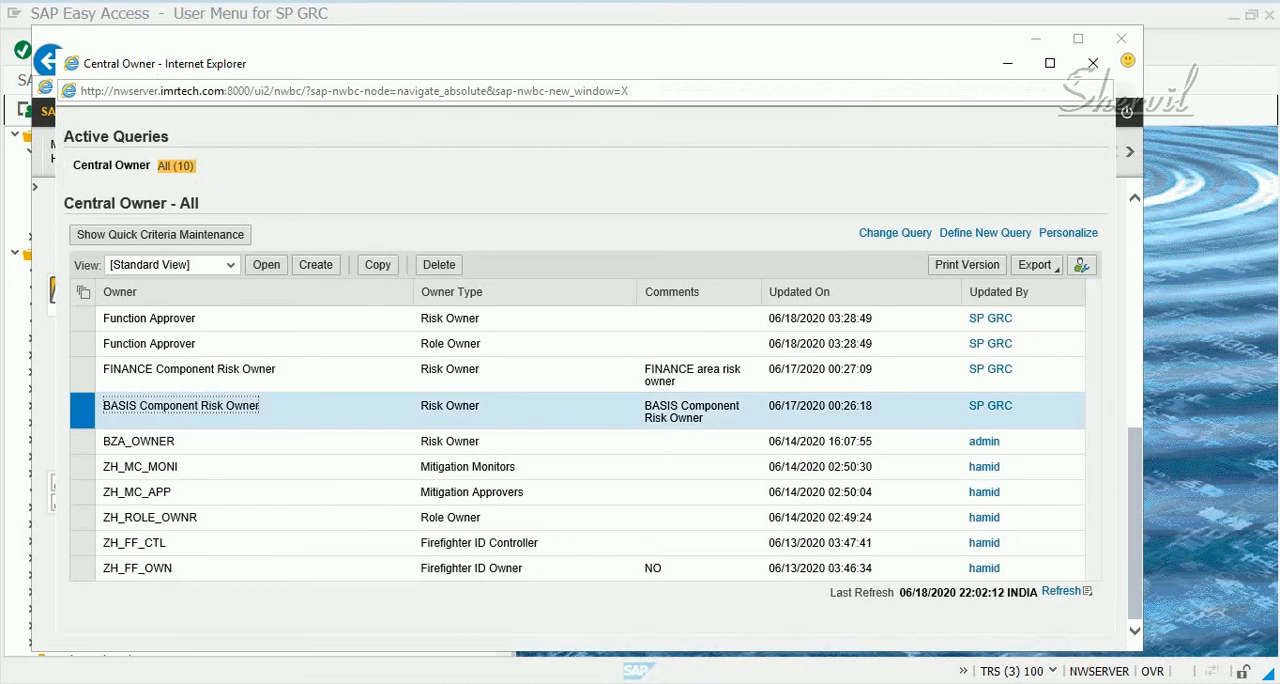
click(189, 370)
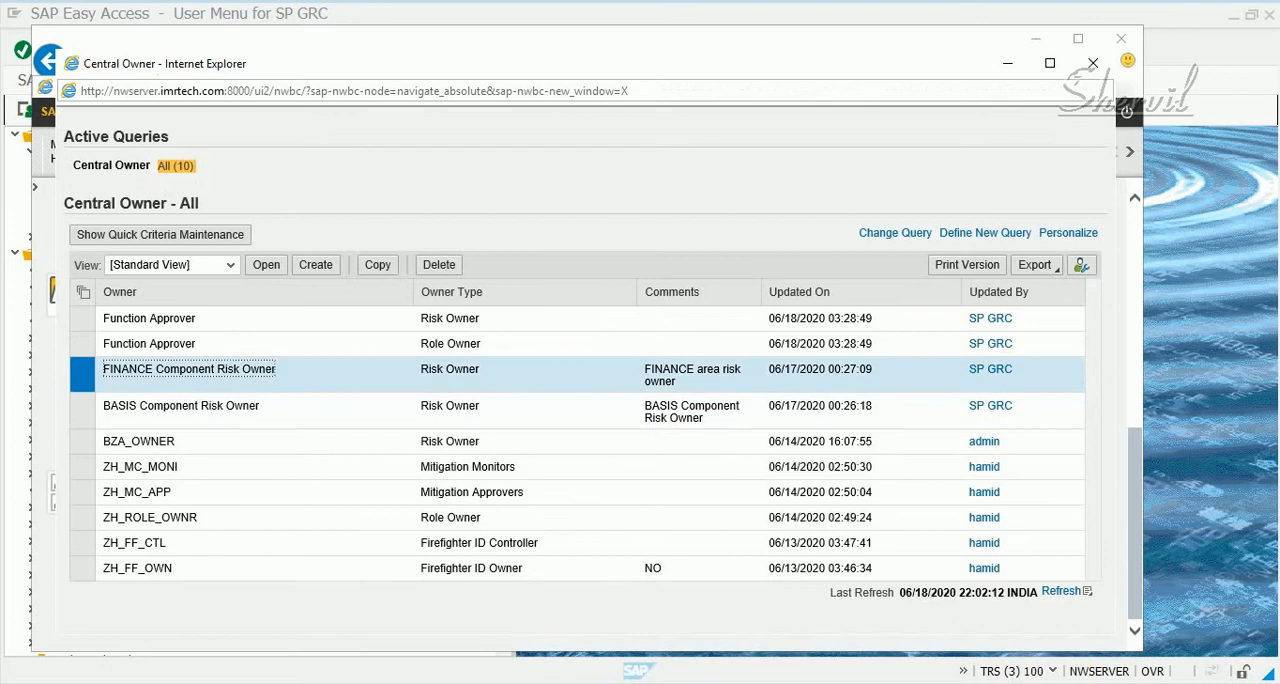
Switch to the SAP Easy Access window, run transaction su01, and display user BCOWNER
mouse_move(621, 681)
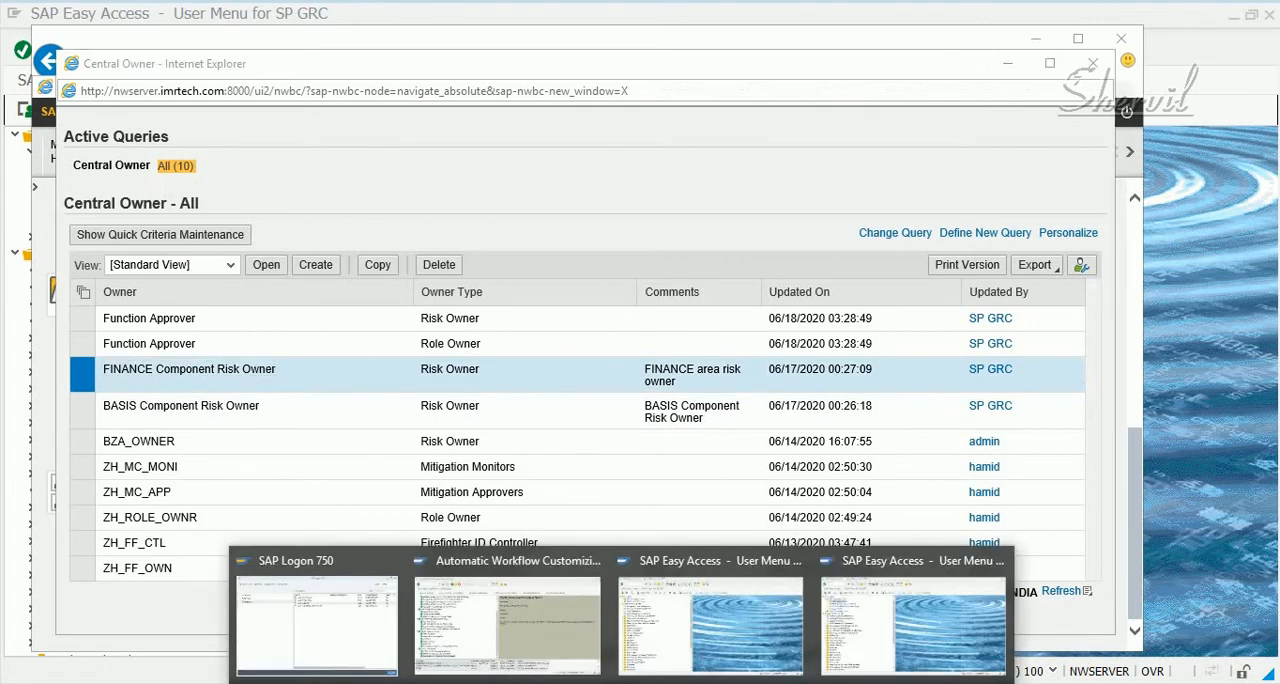
click(914, 620)
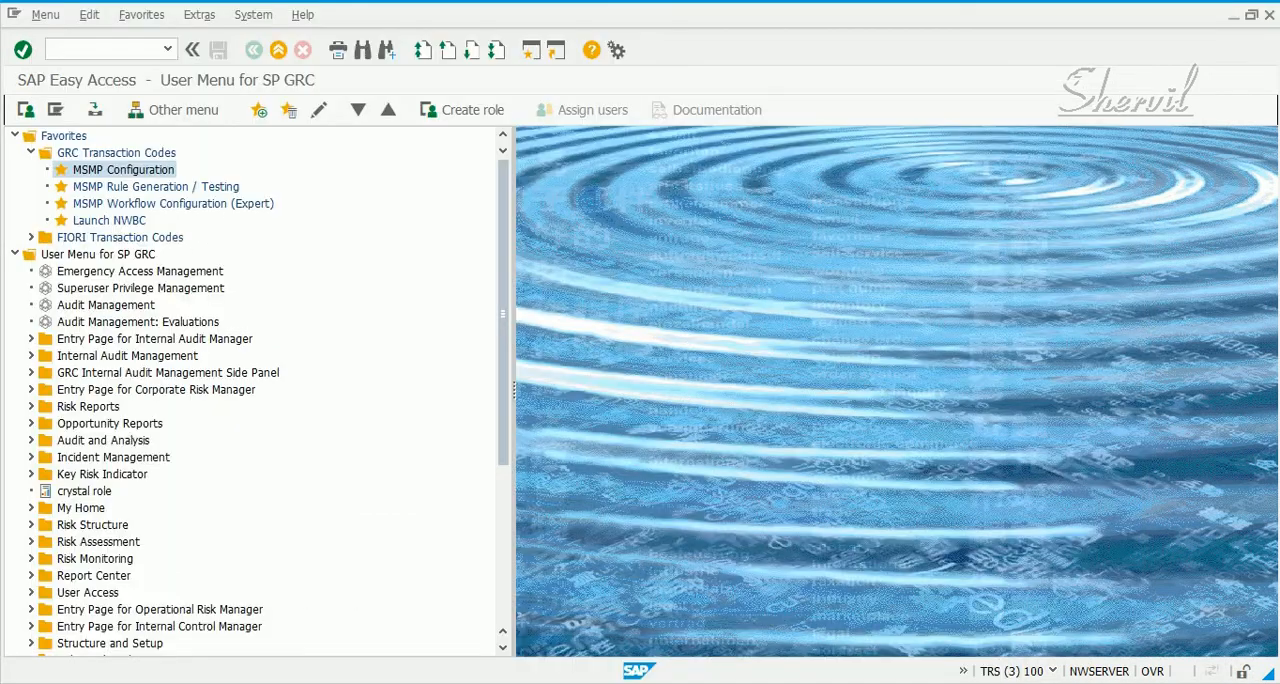
text(su01)
key(Return)
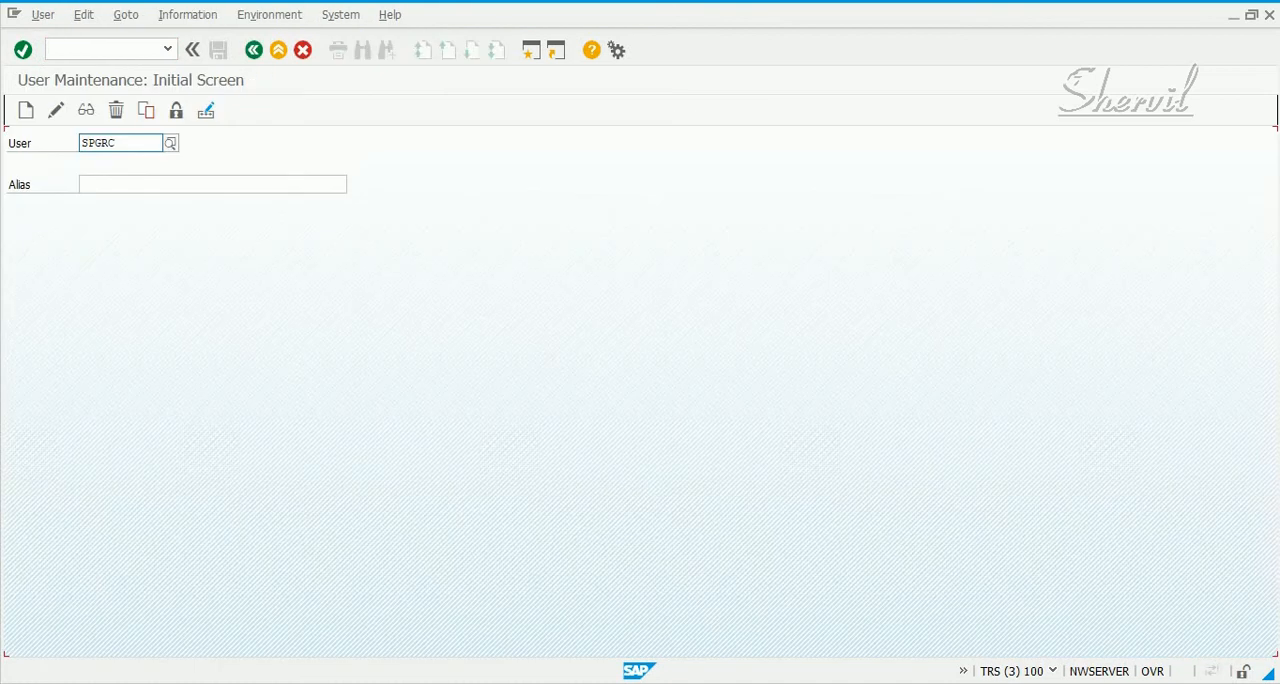
key(Delete)
key(Delete)
key(Delete)
key(Delete)
key(Delete)
text(bc)
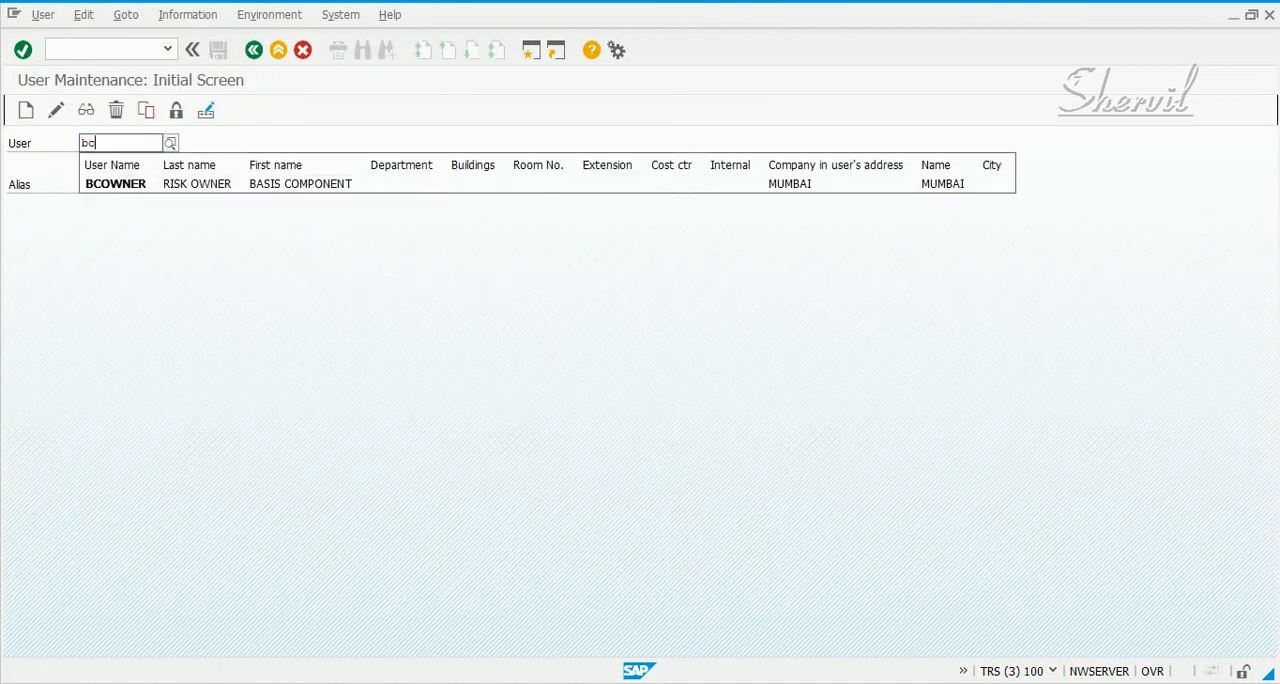
key(Down)
key(Return)
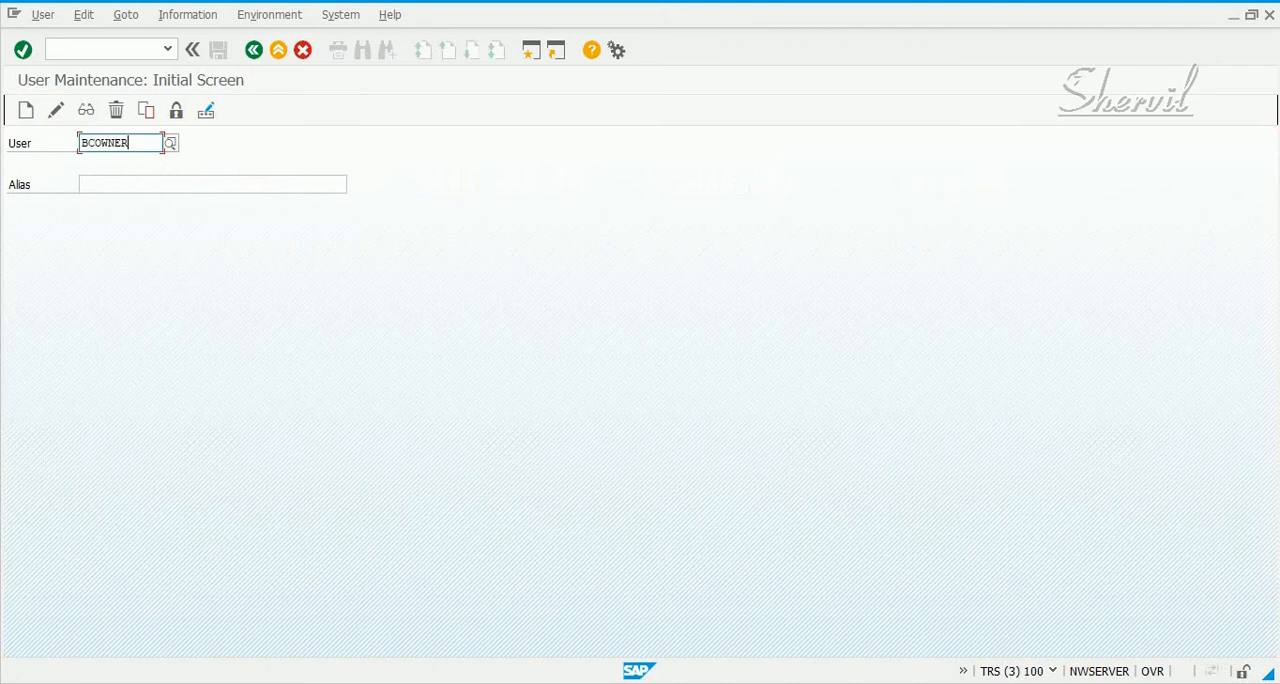
key(F7)
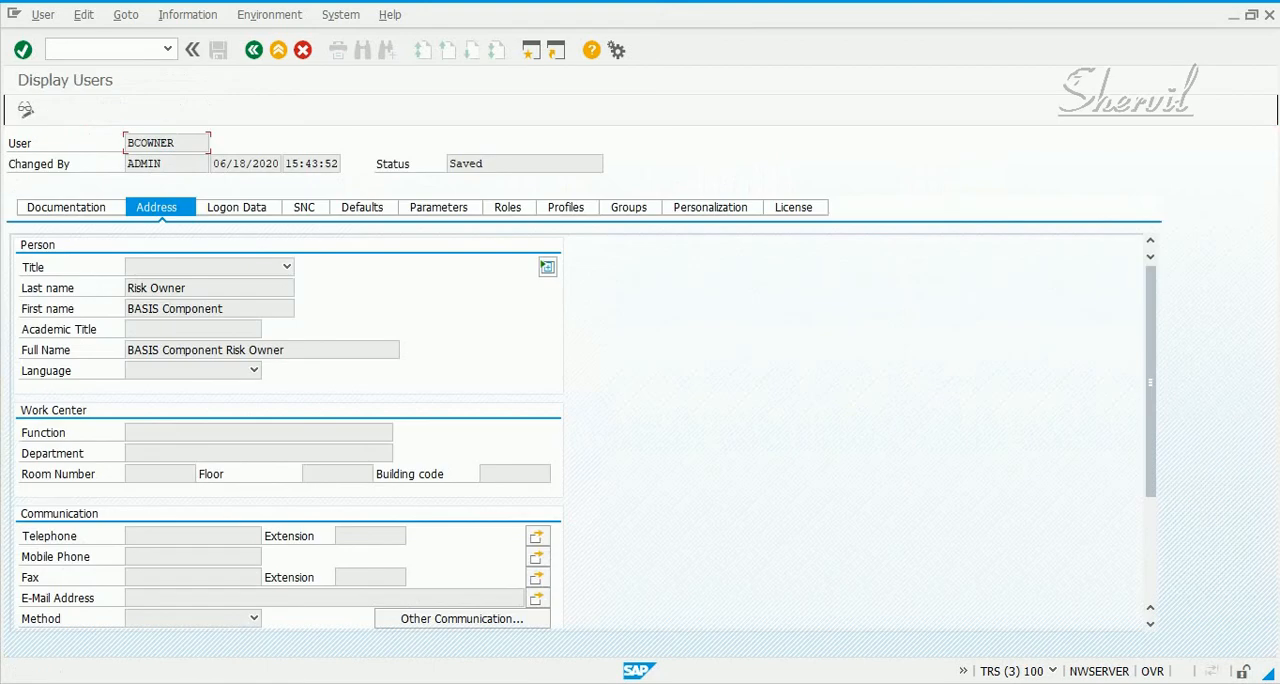
Check BCOWNER's last name and the SAP_GRAC_RISK_OWNER role assignment, and return to the initial user maintenance screen
drag(128, 288, 188, 288)
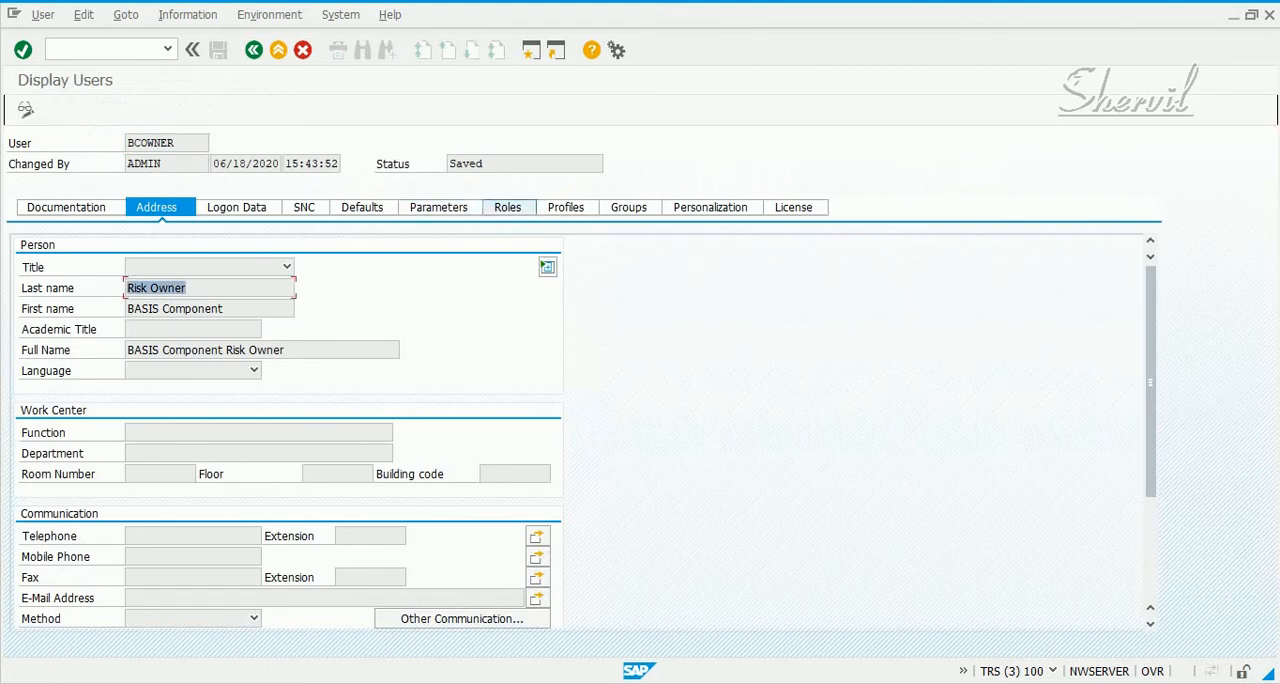
click(507, 207)
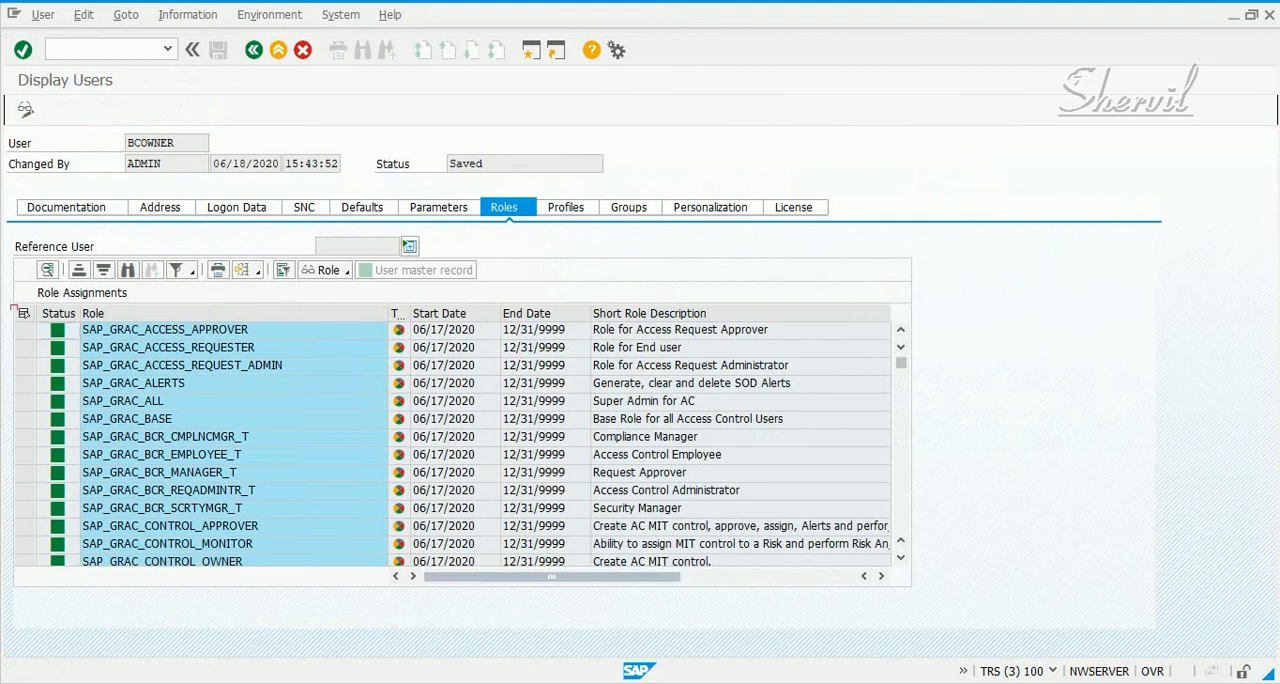
scroll(450, 445, down, 2)
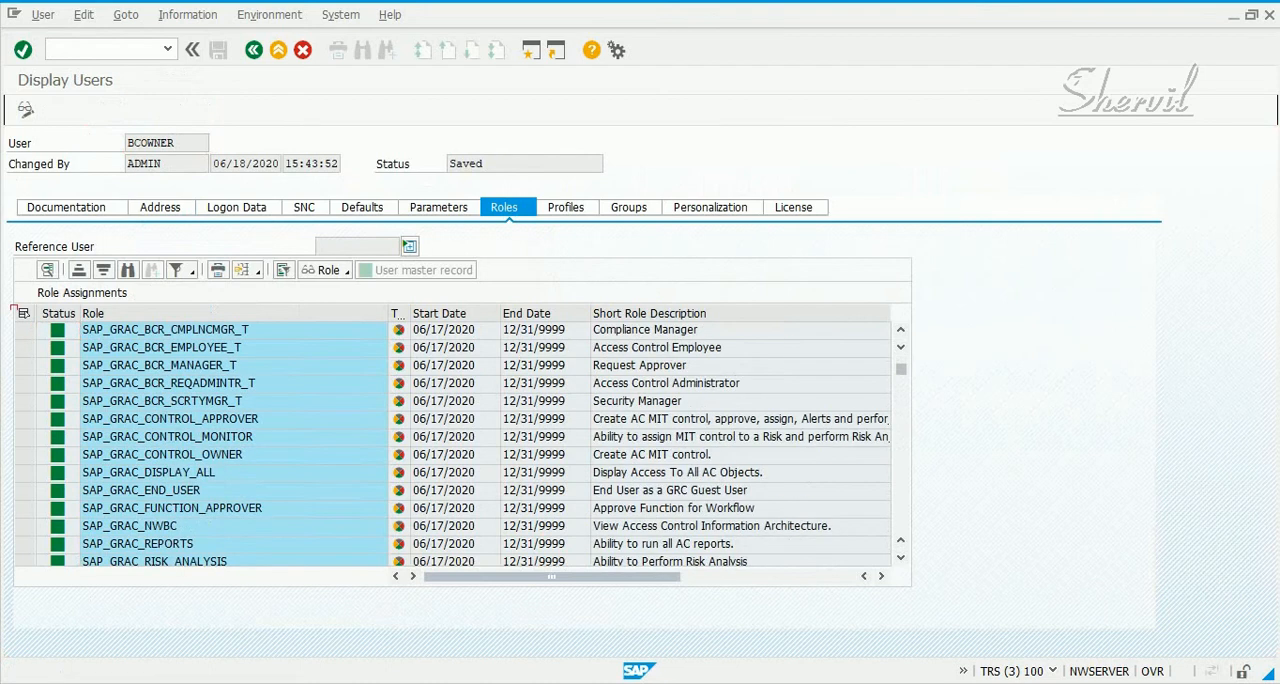
scroll(450, 445, down, 3)
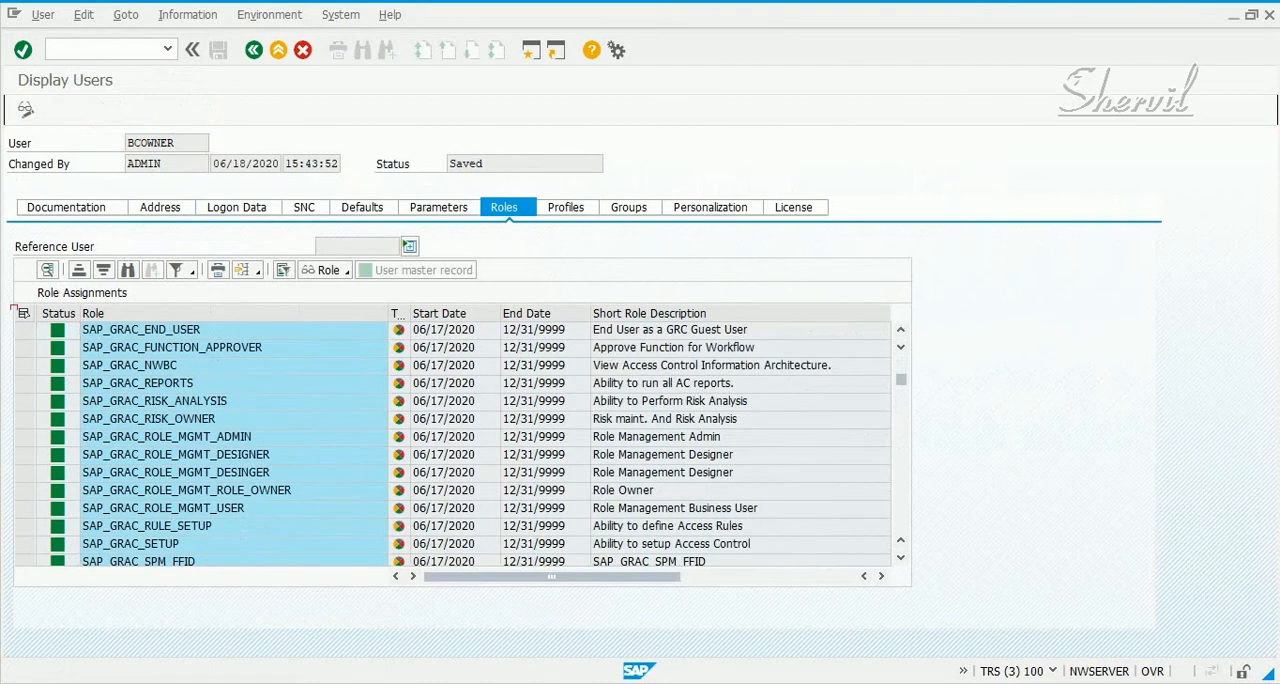
click(200, 419)
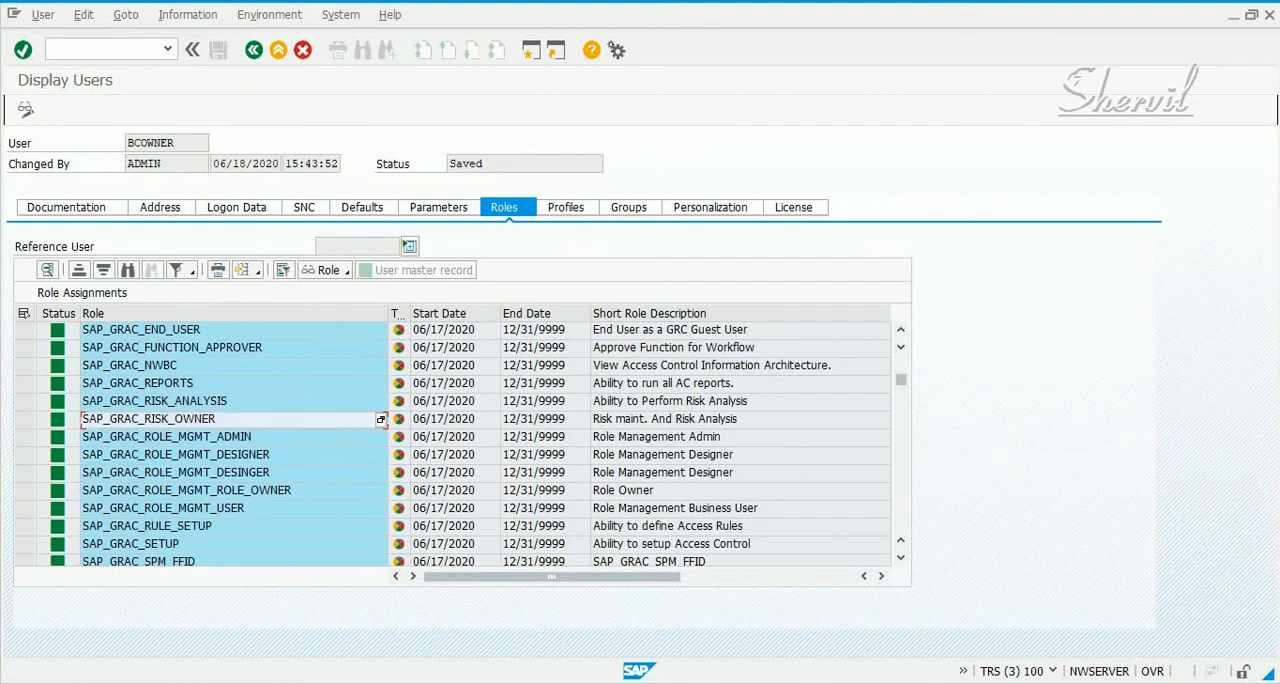
click(254, 49)
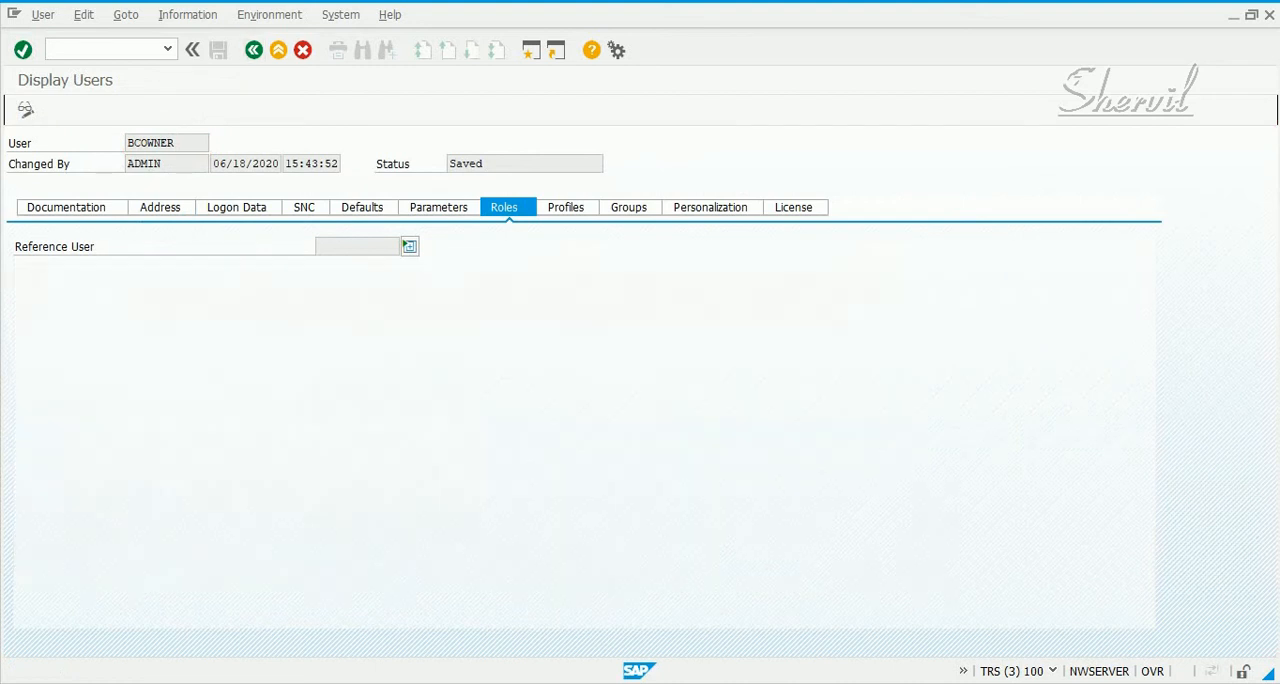
Display the user master record of FIOWNER
drag(130, 143, 79, 143)
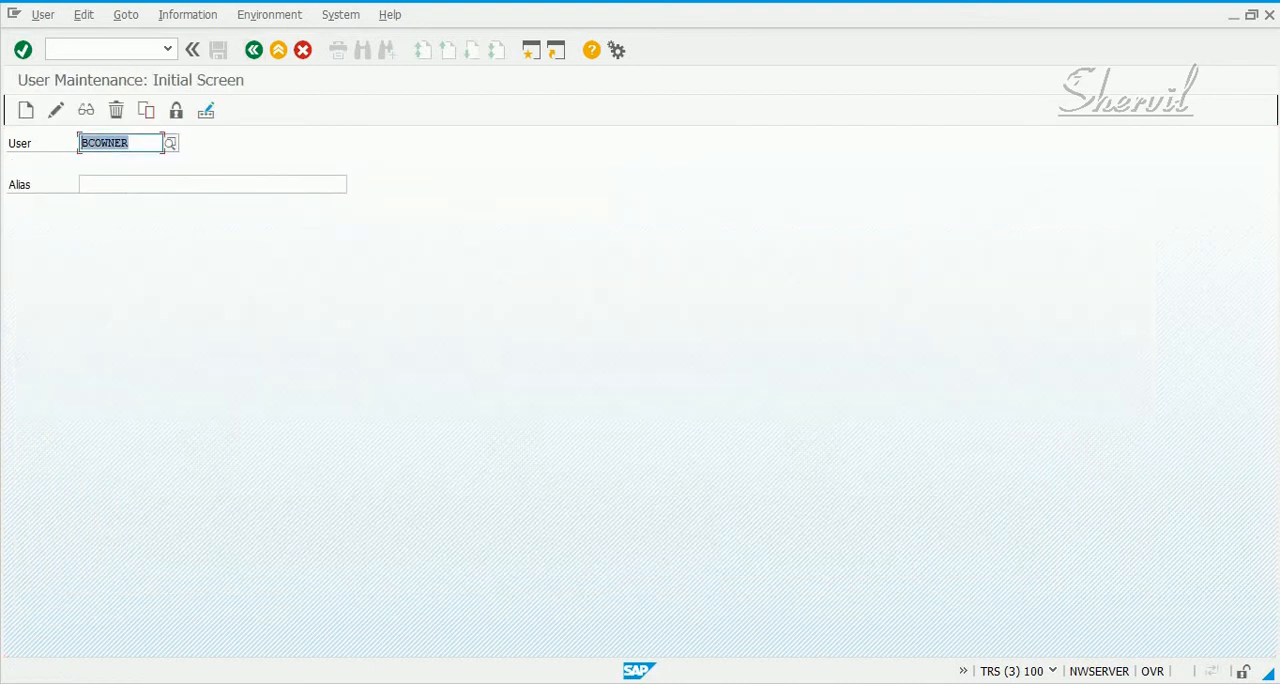
text(fiowne)
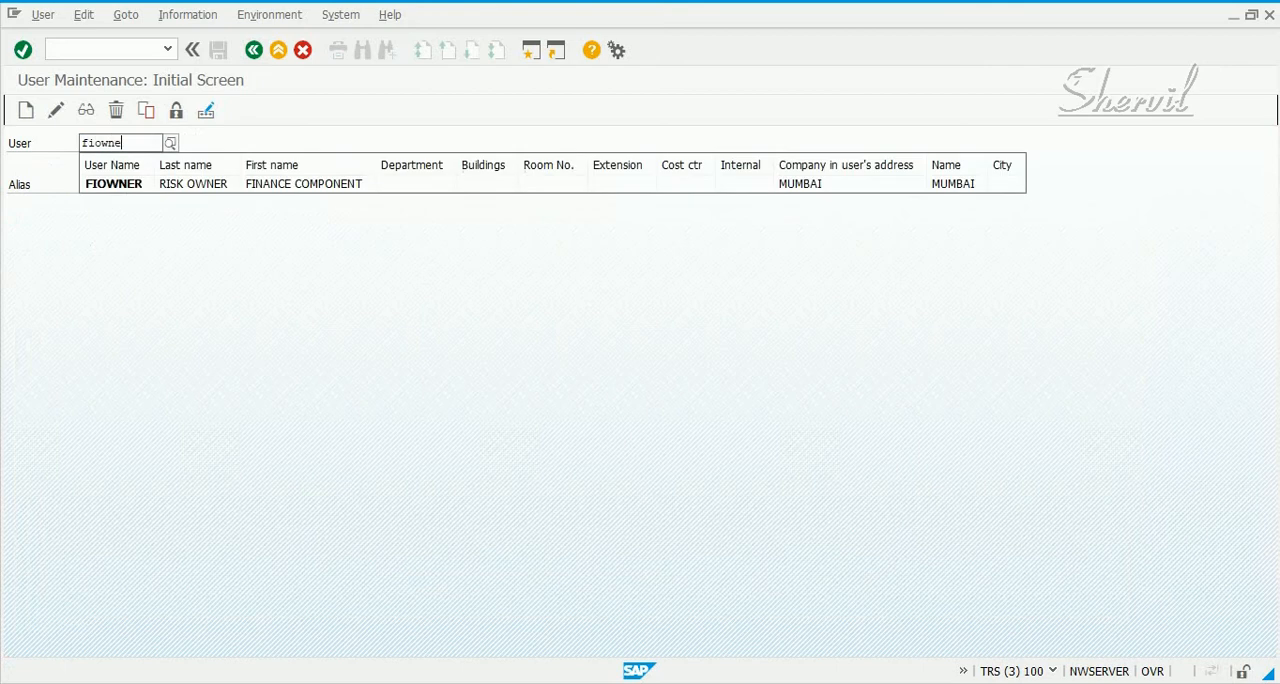
text(r)
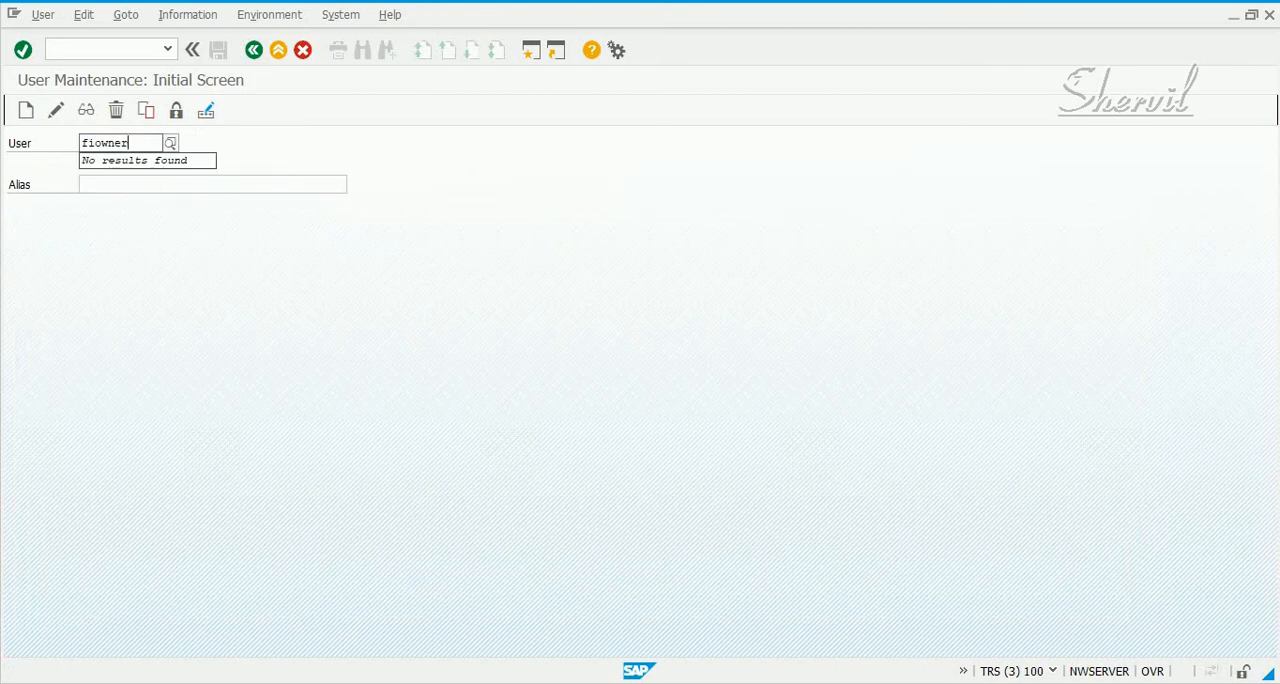
key(Return)
click(86, 110)
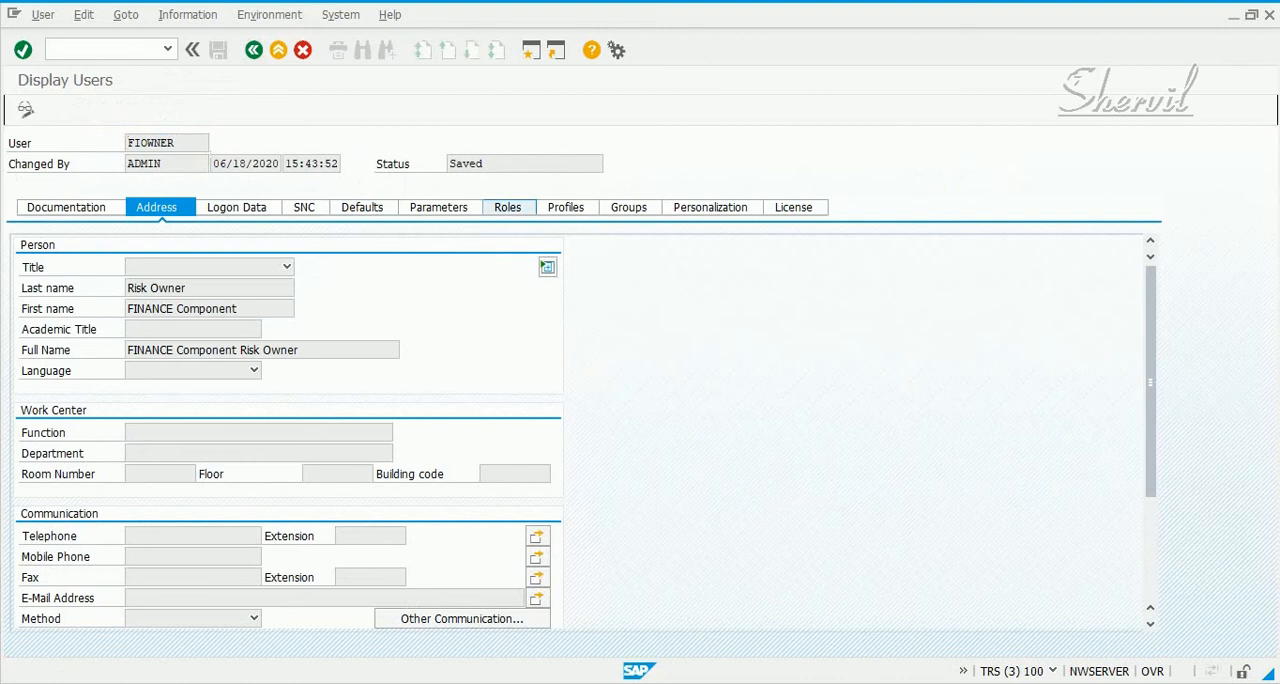
Check FIOWNER's SAP_GRAC_RISK_OWNER role assignment and return to the initial user maintenance screen
click(507, 207)
scroll(450, 445, down, 3)
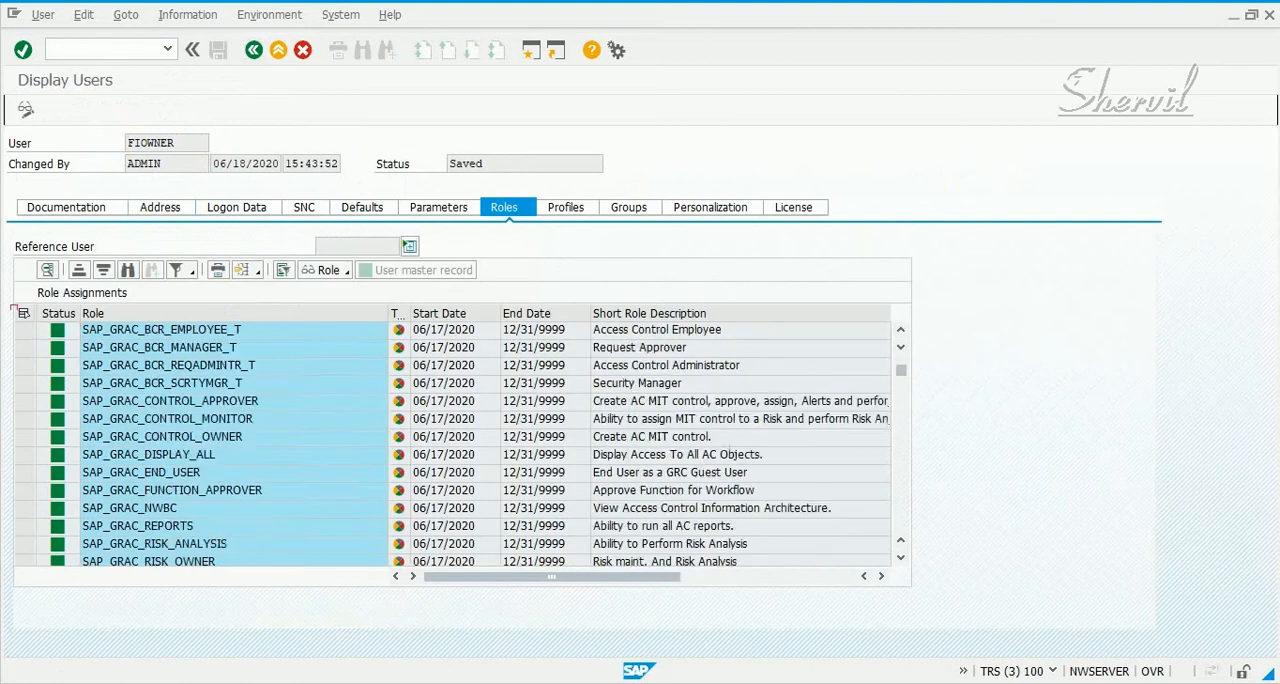
click(380, 526)
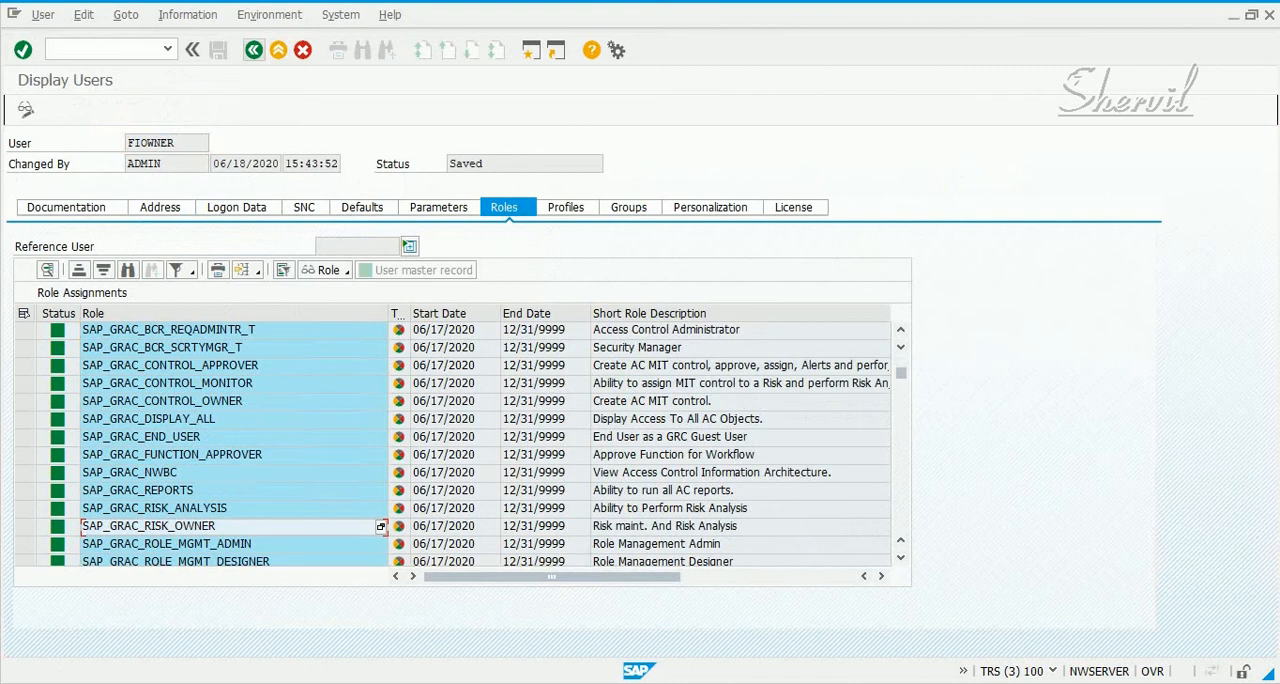
click(254, 50)
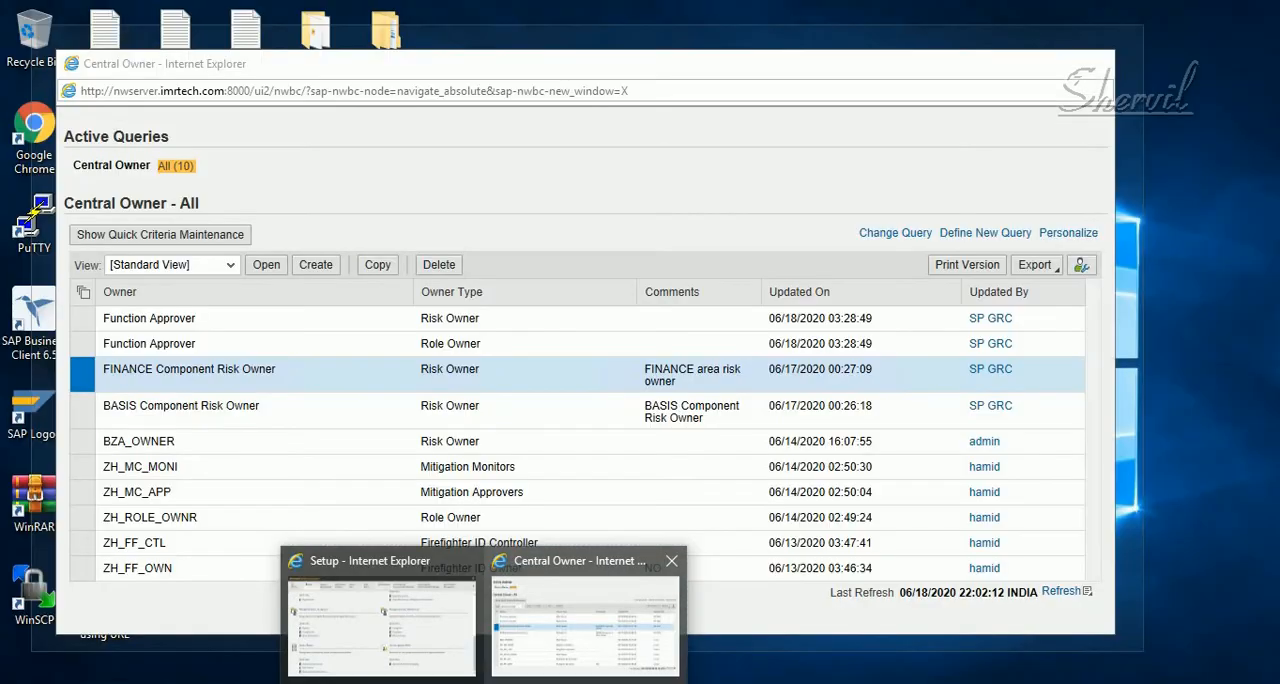
Close the open Central Owner window and reopen Access Control Owners from the maximized Setup work center
click(586, 614)
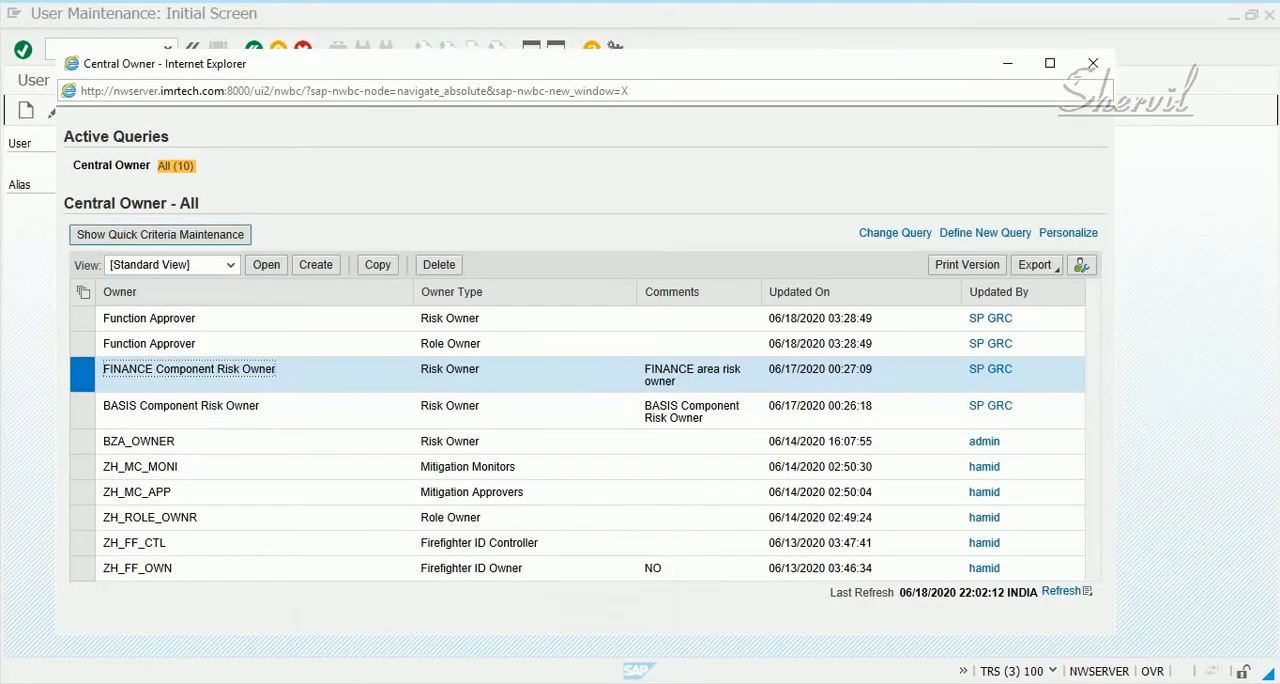
click(1093, 63)
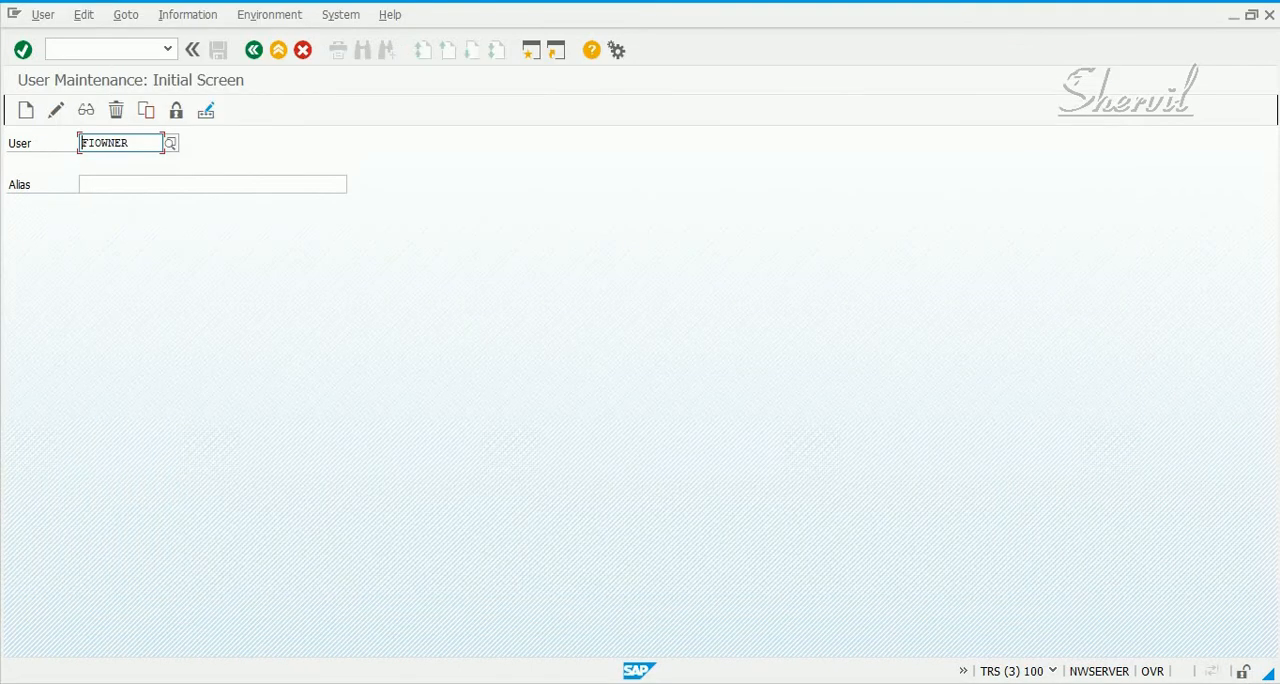
key(alt+Tab)
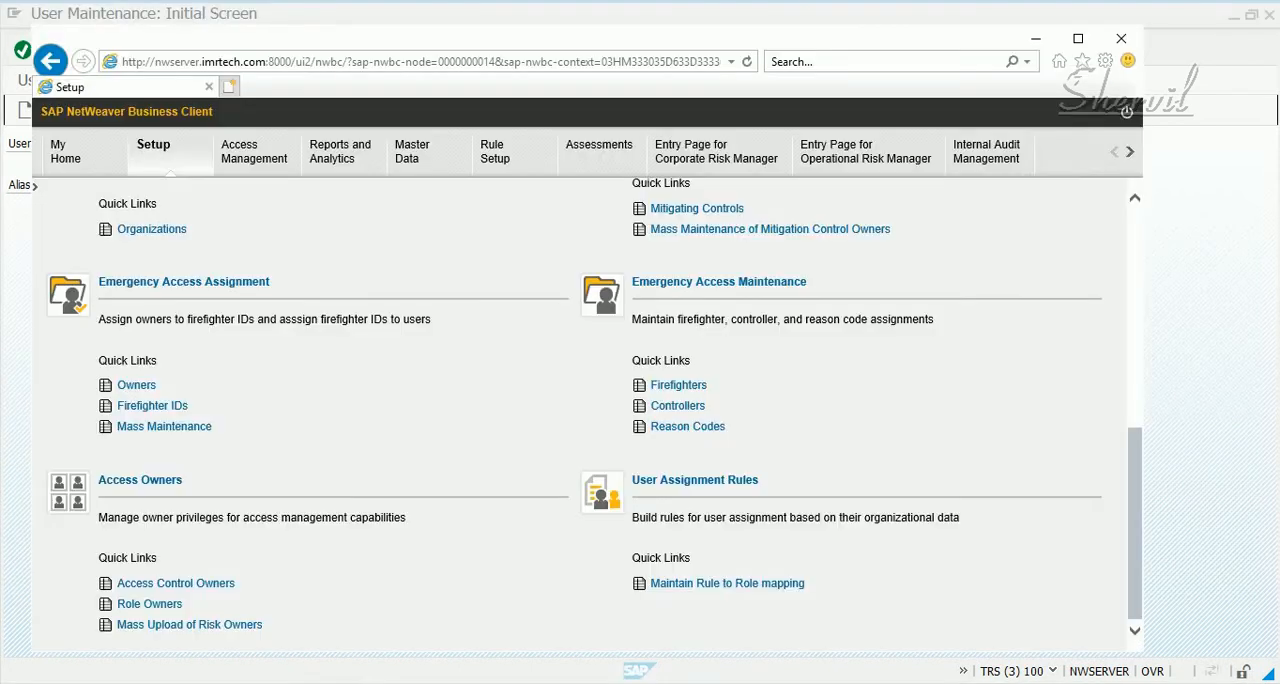
click(1078, 38)
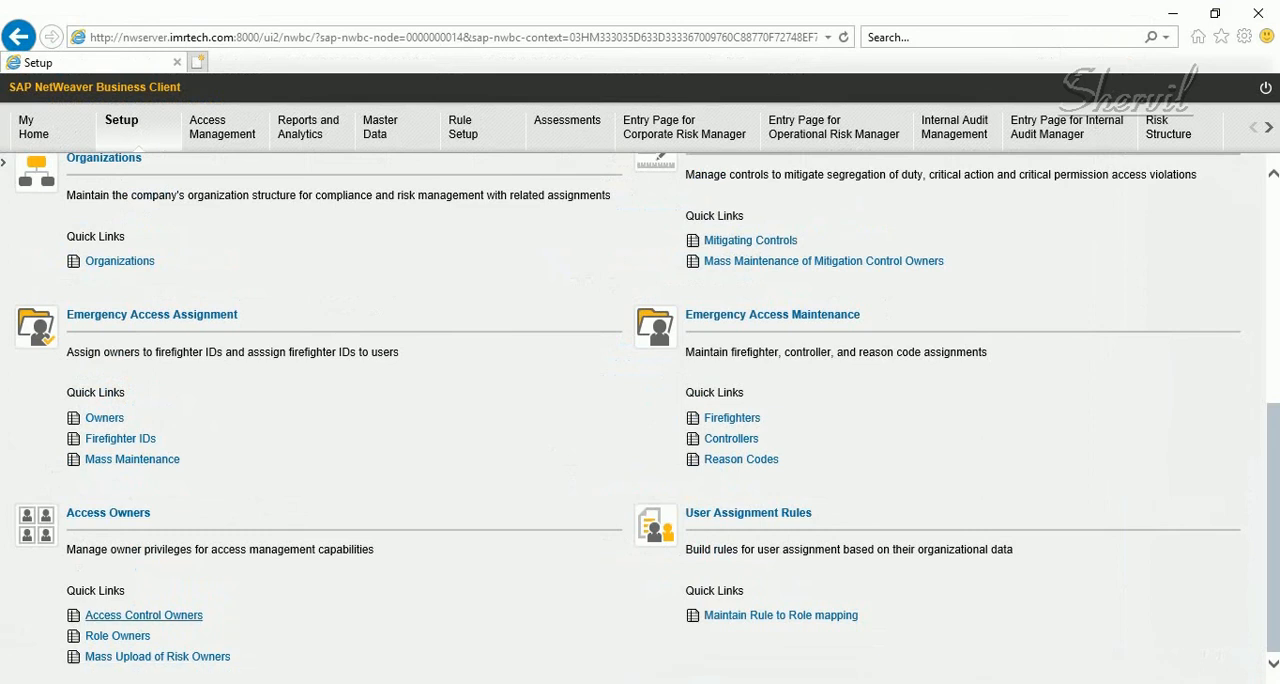
click(143, 615)
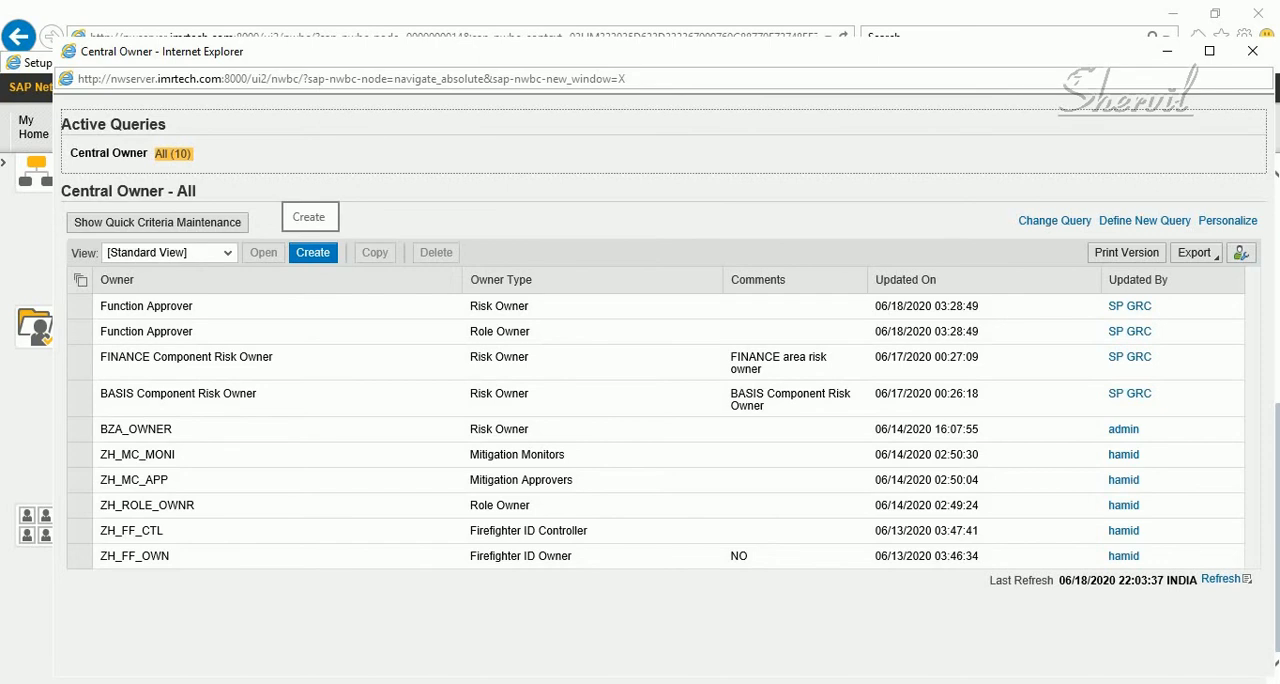
click(80, 362)
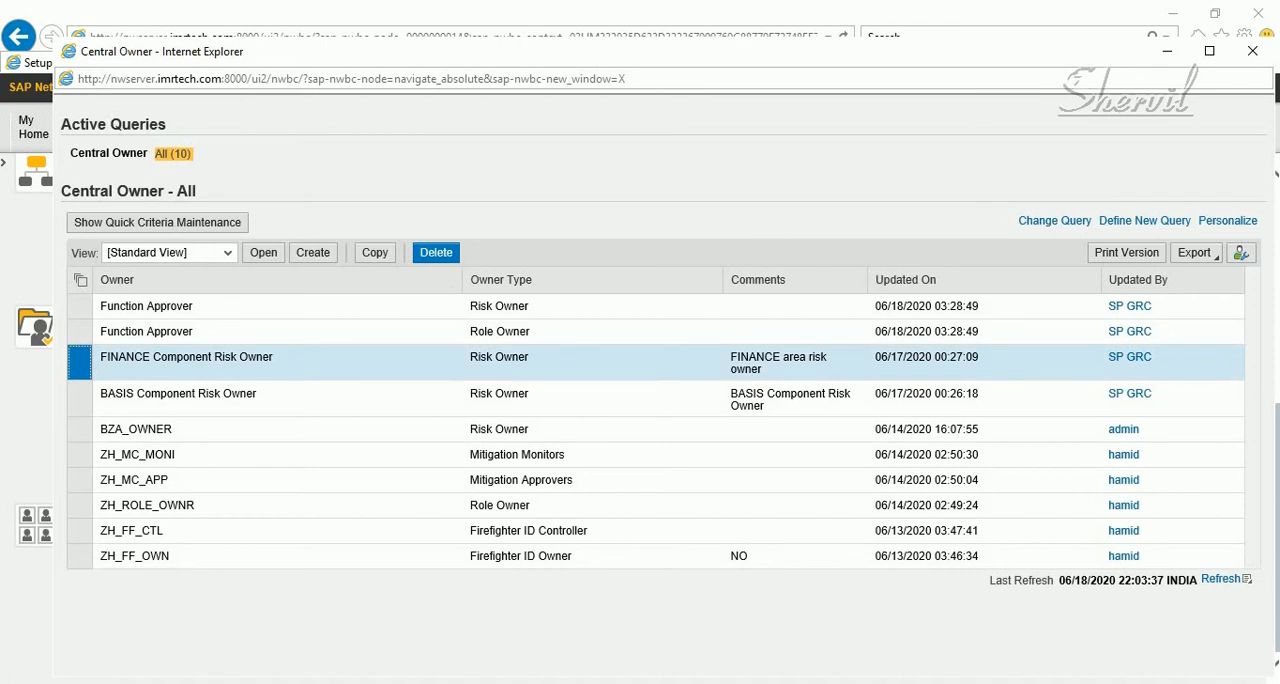
click(436, 252)
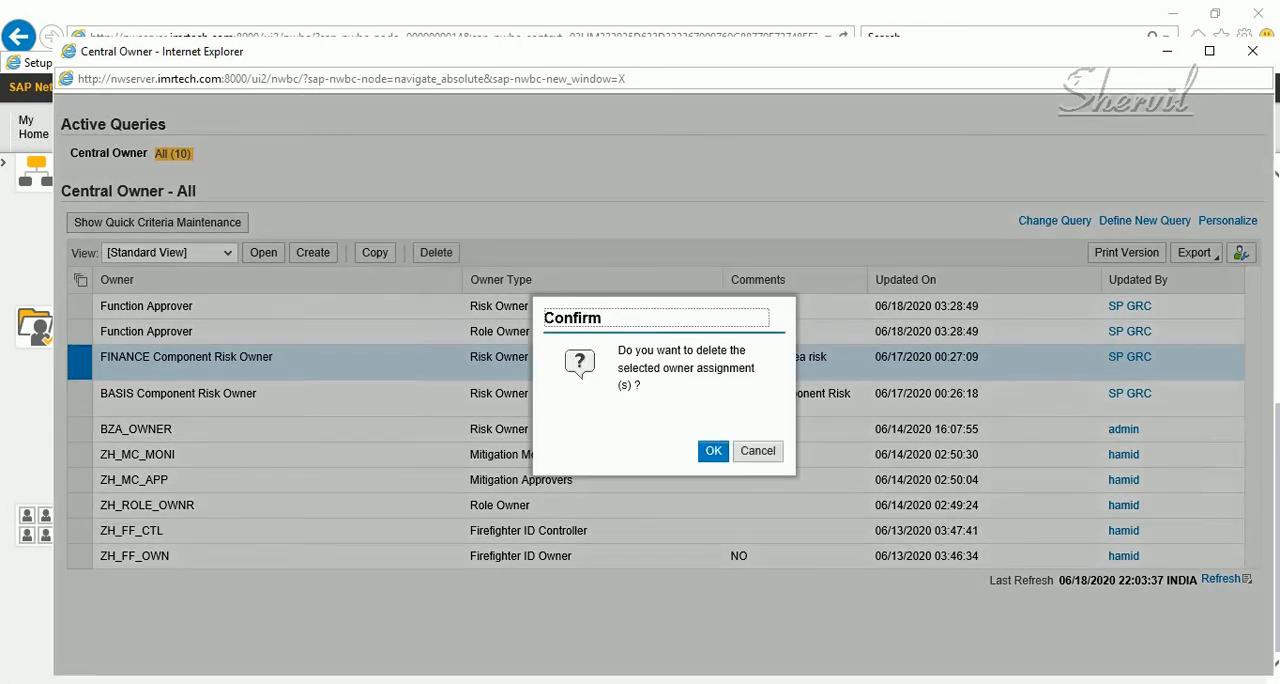
click(758, 451)
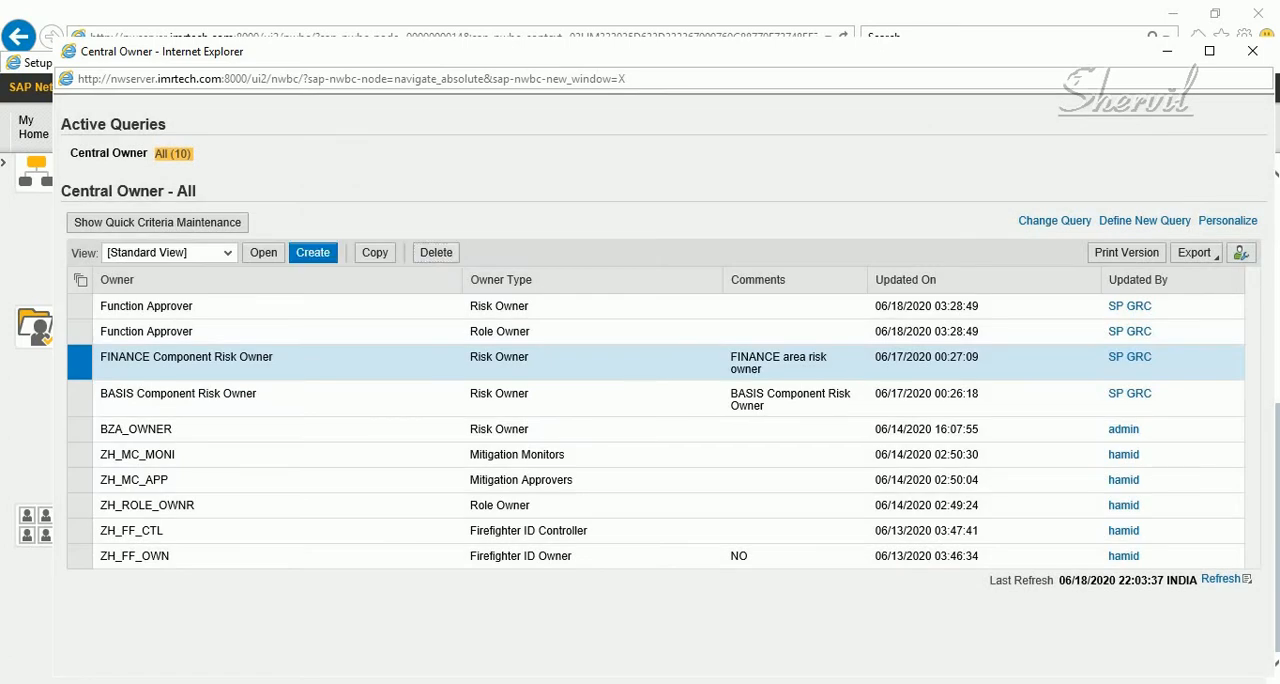
Create a new owner assignment and choose SPSECMANAGER as the owner, finding it with the user name search SP*
click(312, 252)
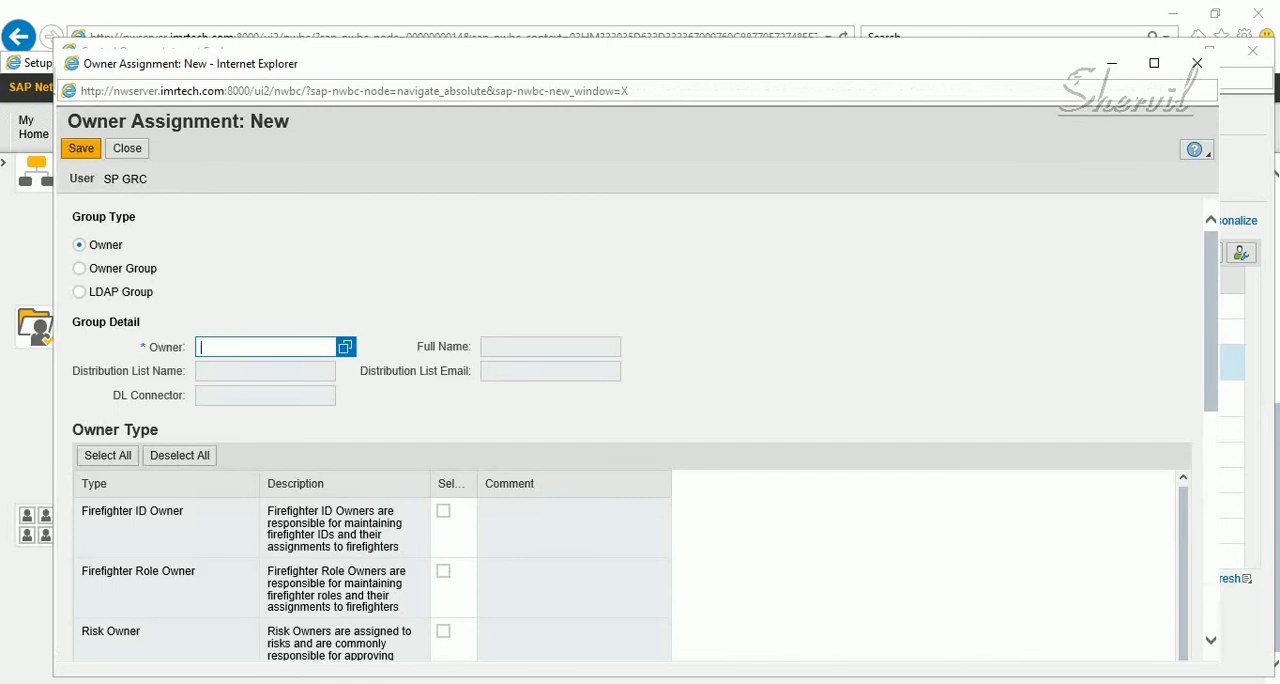
click(345, 347)
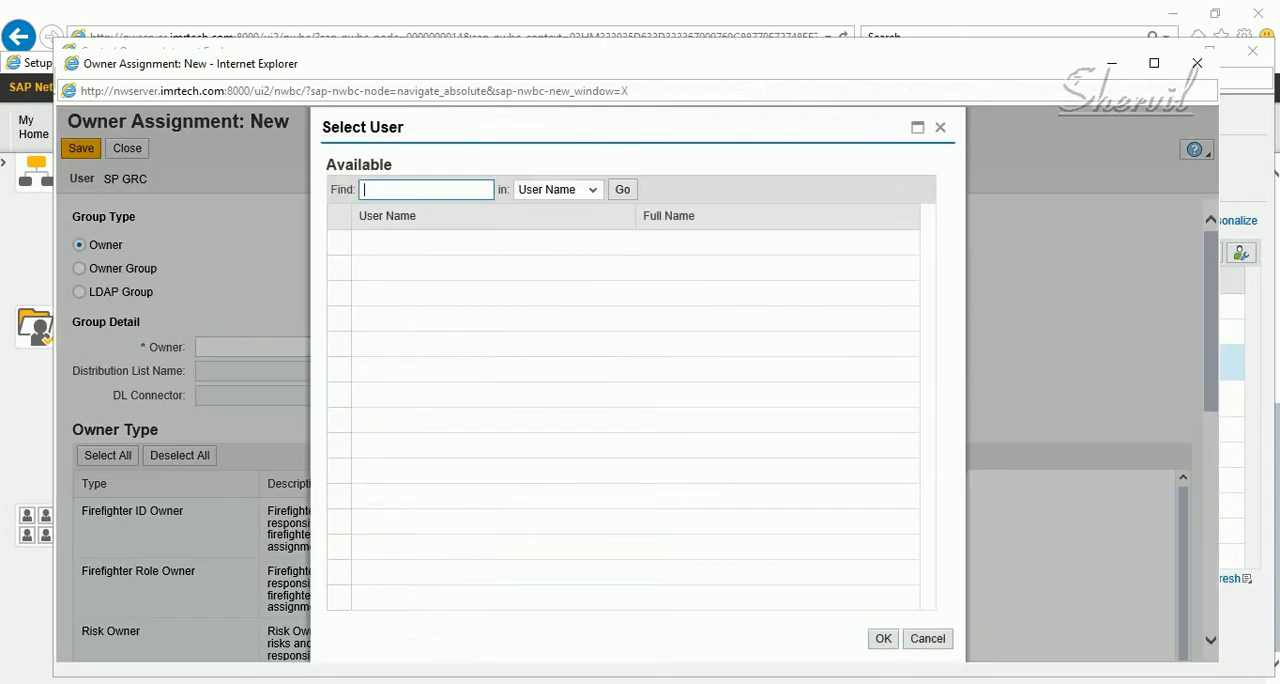
text(SP)
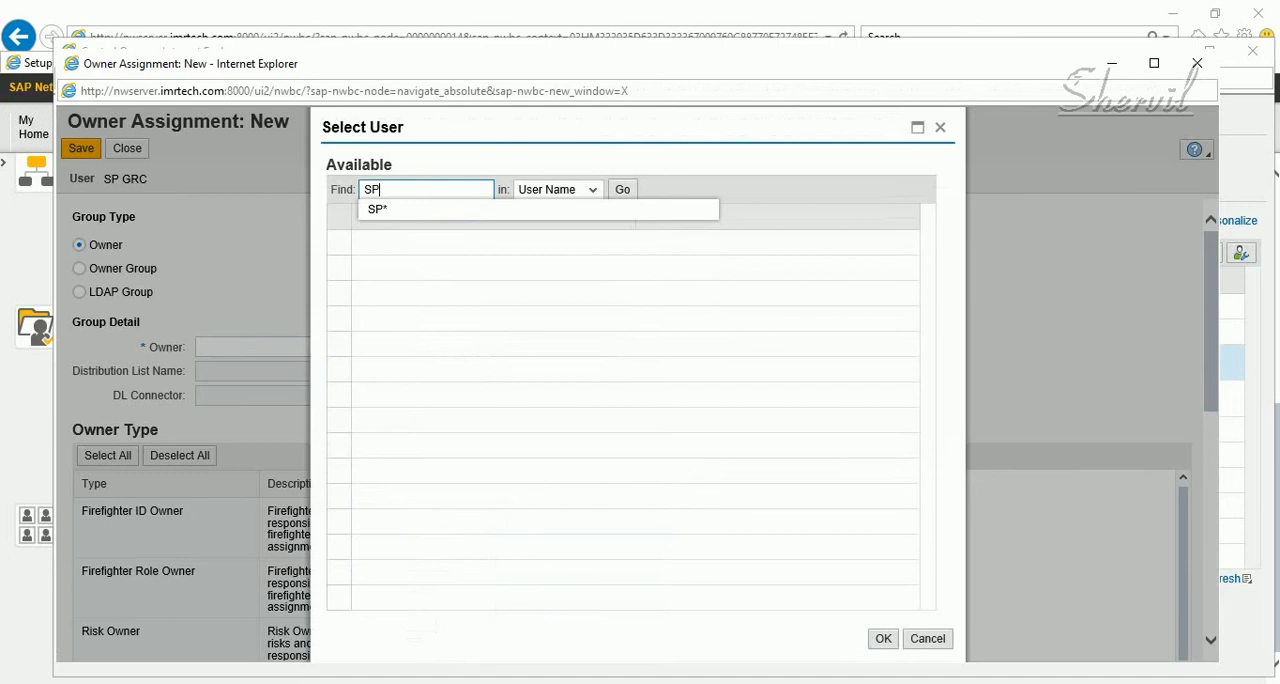
key(Down)
key(Return)
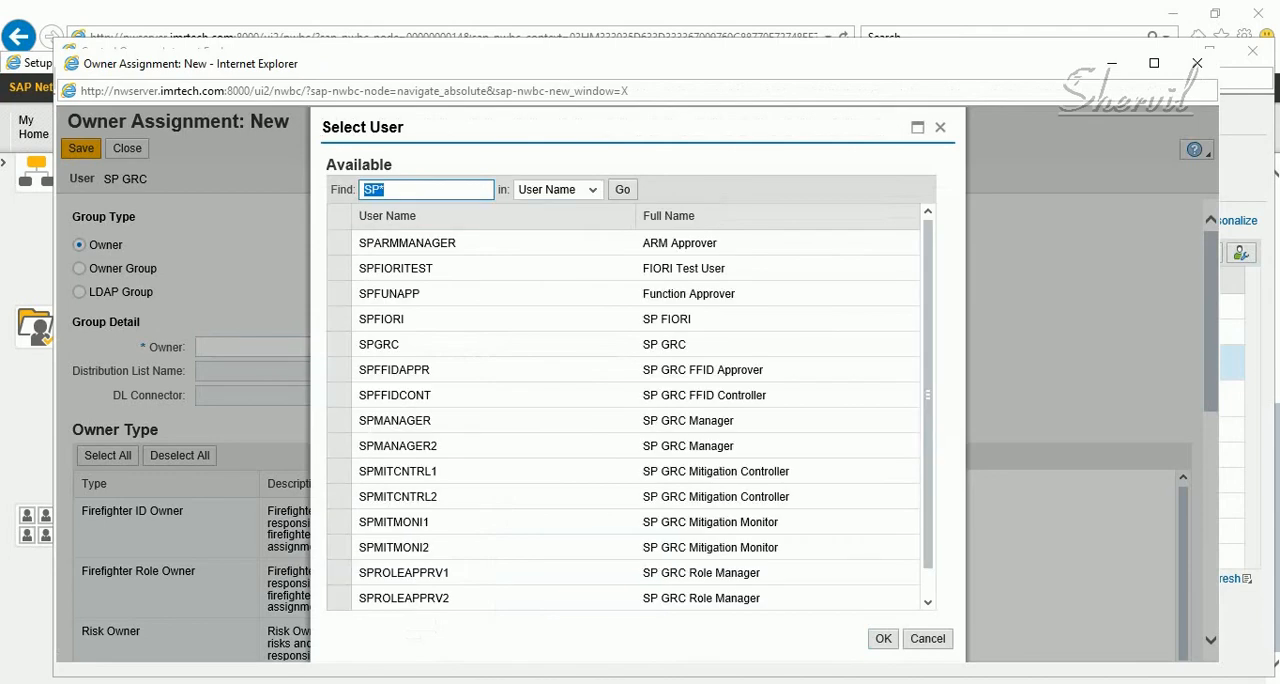
scroll(707, 240, down, 1)
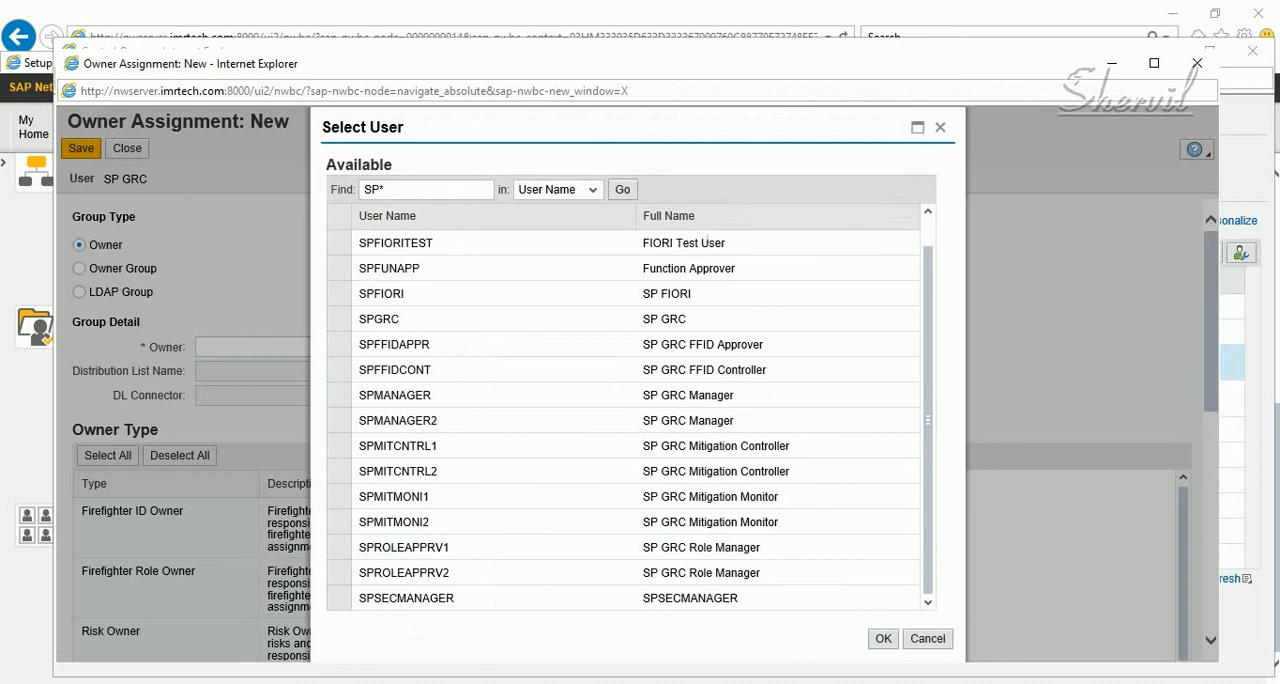
click(339, 598)
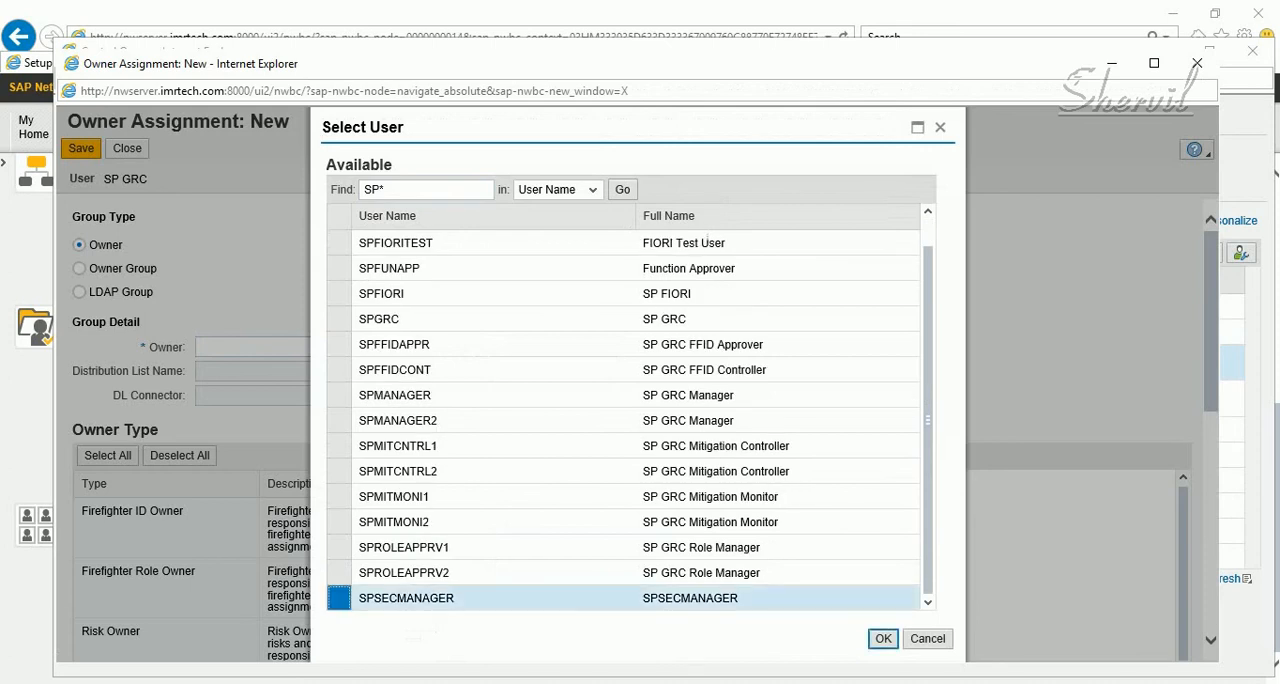
key(Return)
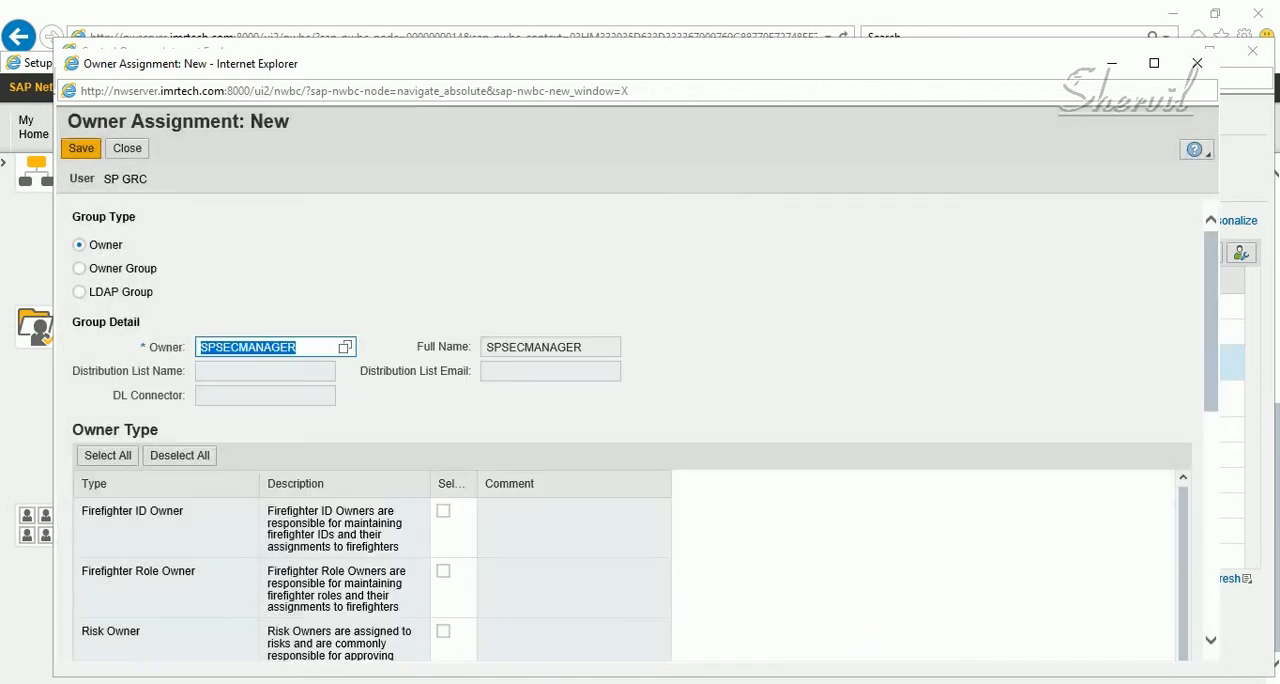
Assign the Risk Owner type to SPSECMANAGER, then save and close the owner assignment
scroll(632, 437, down, 2)
scroll(632, 437, up, 2)
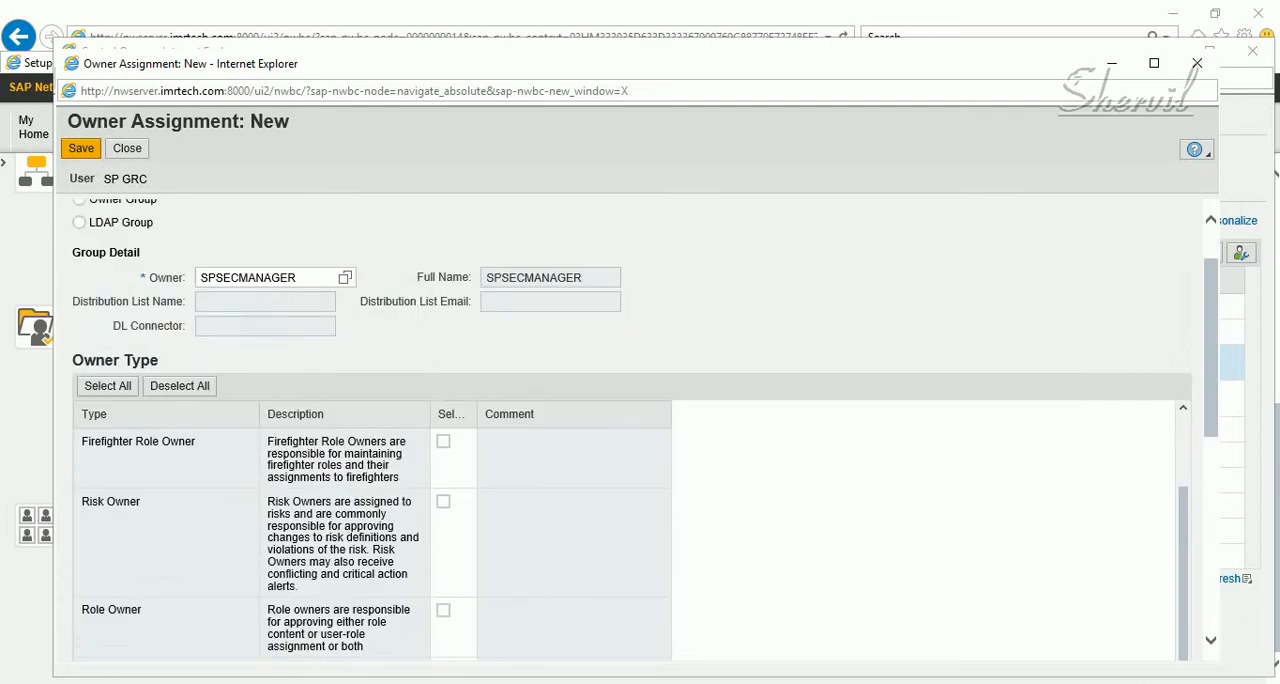
scroll(632, 437, down, 1)
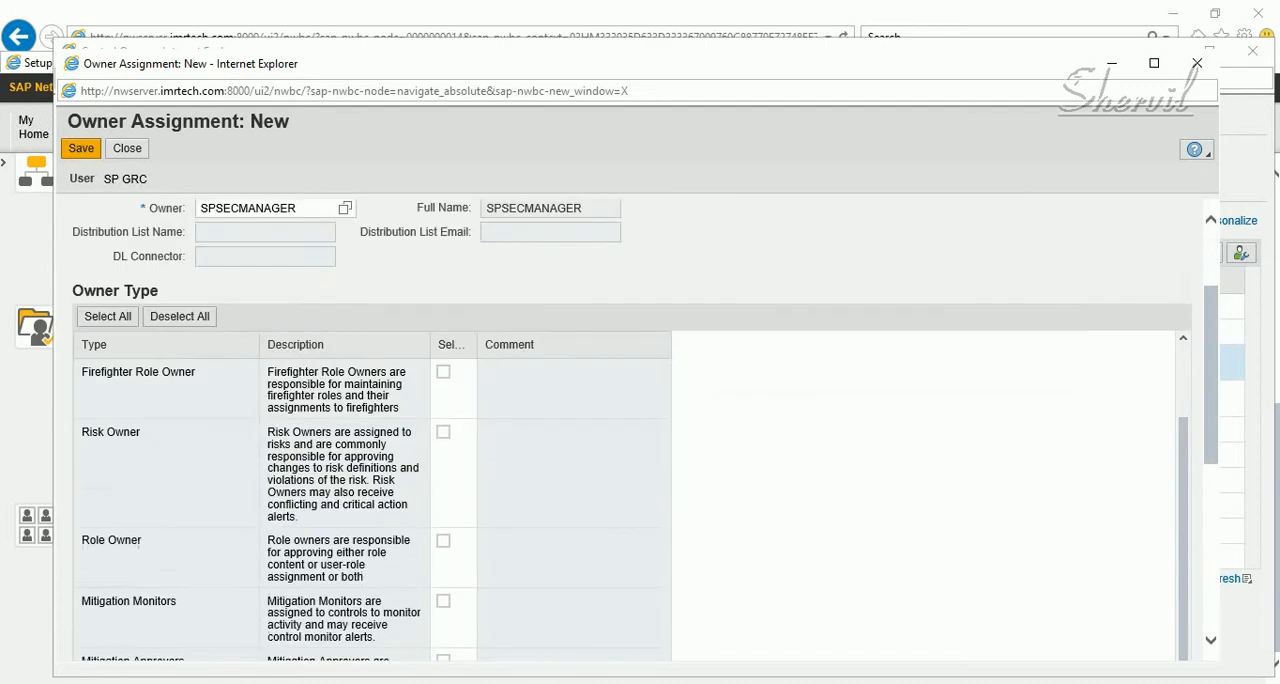
click(83, 428)
click(443, 431)
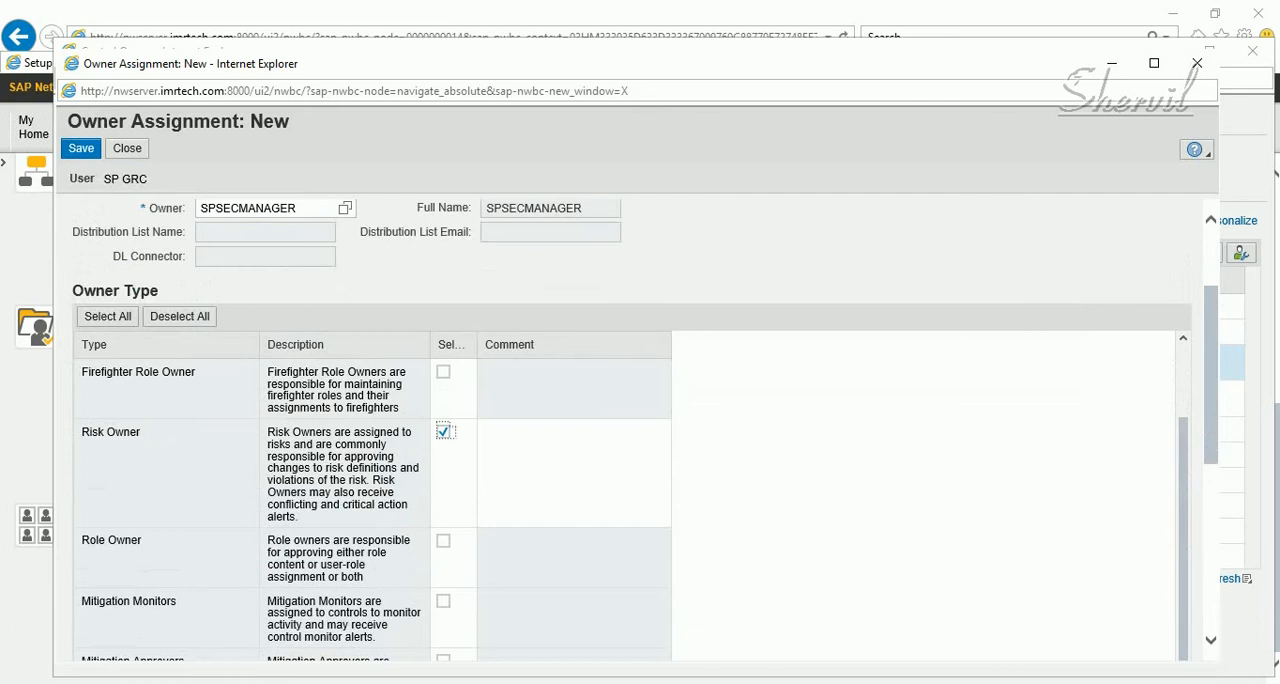
click(81, 148)
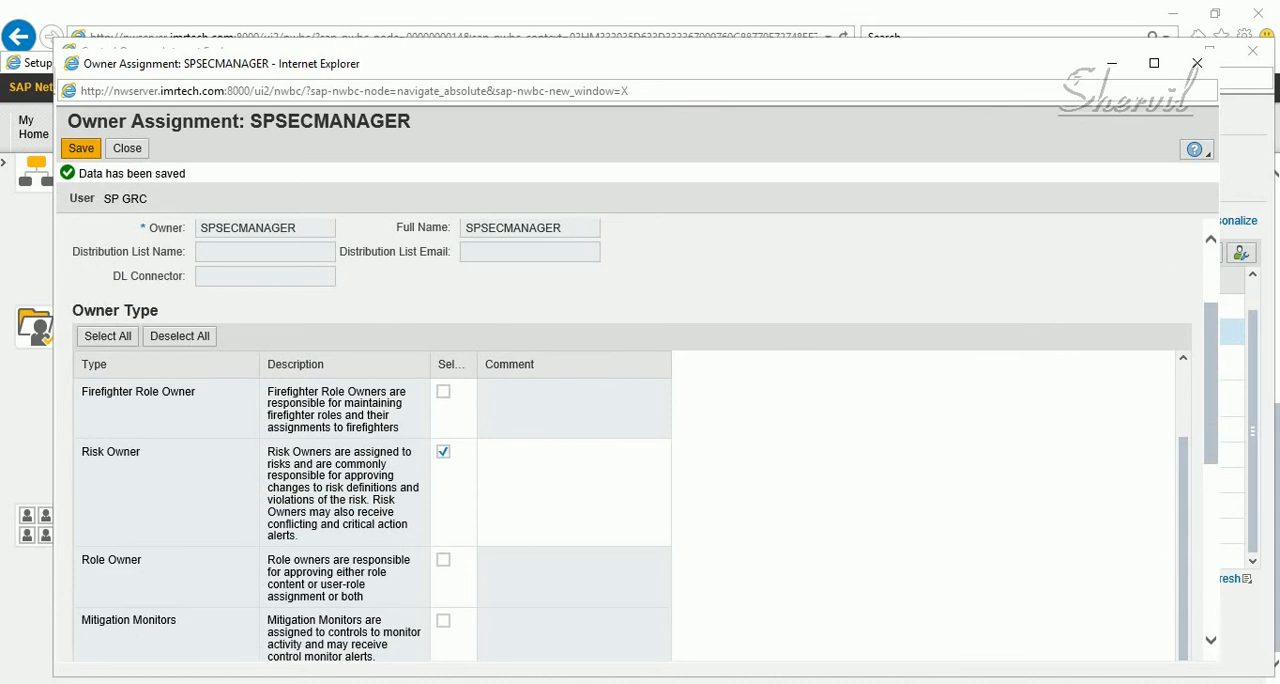
drag(296, 228, 200, 228)
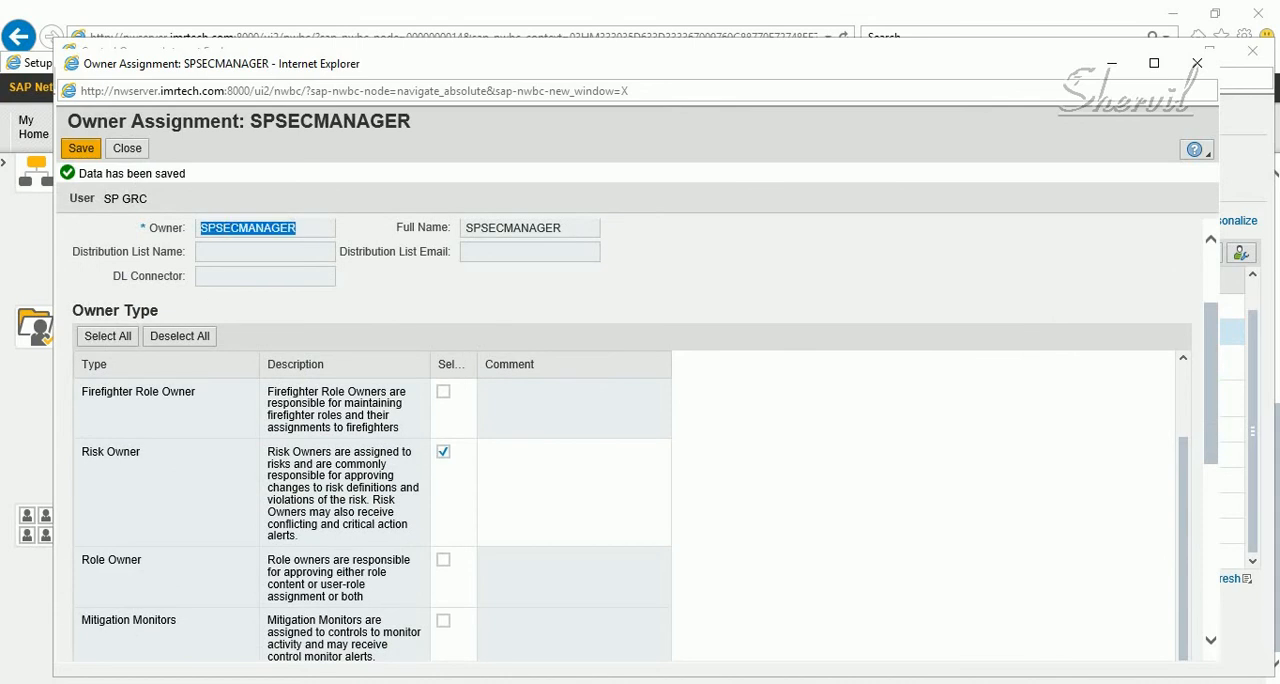
click(250, 228)
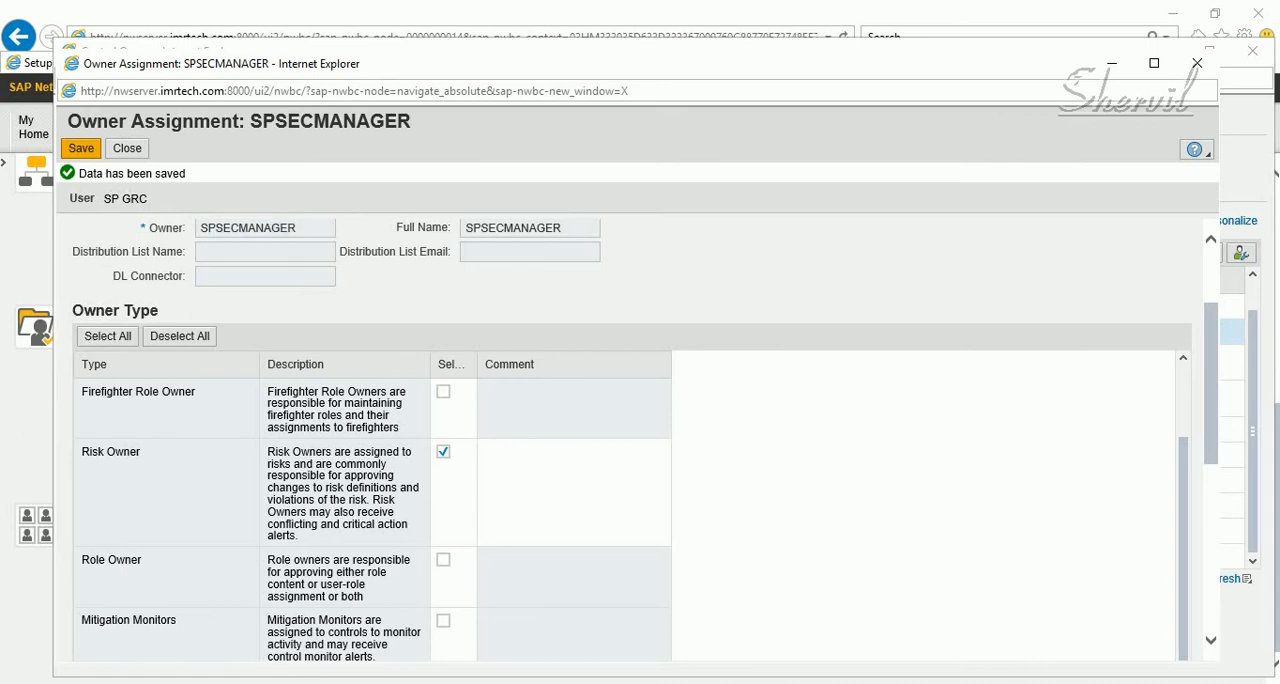
click(127, 148)
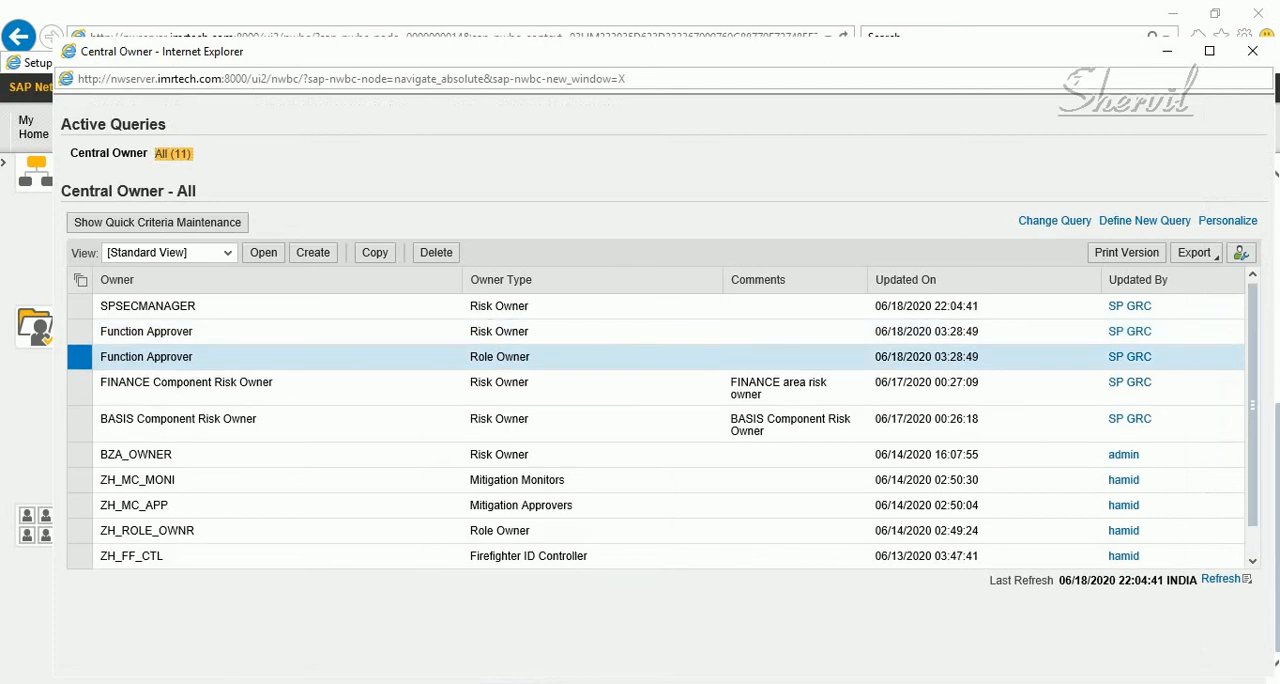
Check the SPSECMANAGER Risk Owner entry in a reopened Access Control Owners list, and exit to SAP Easy Access
click(147, 306)
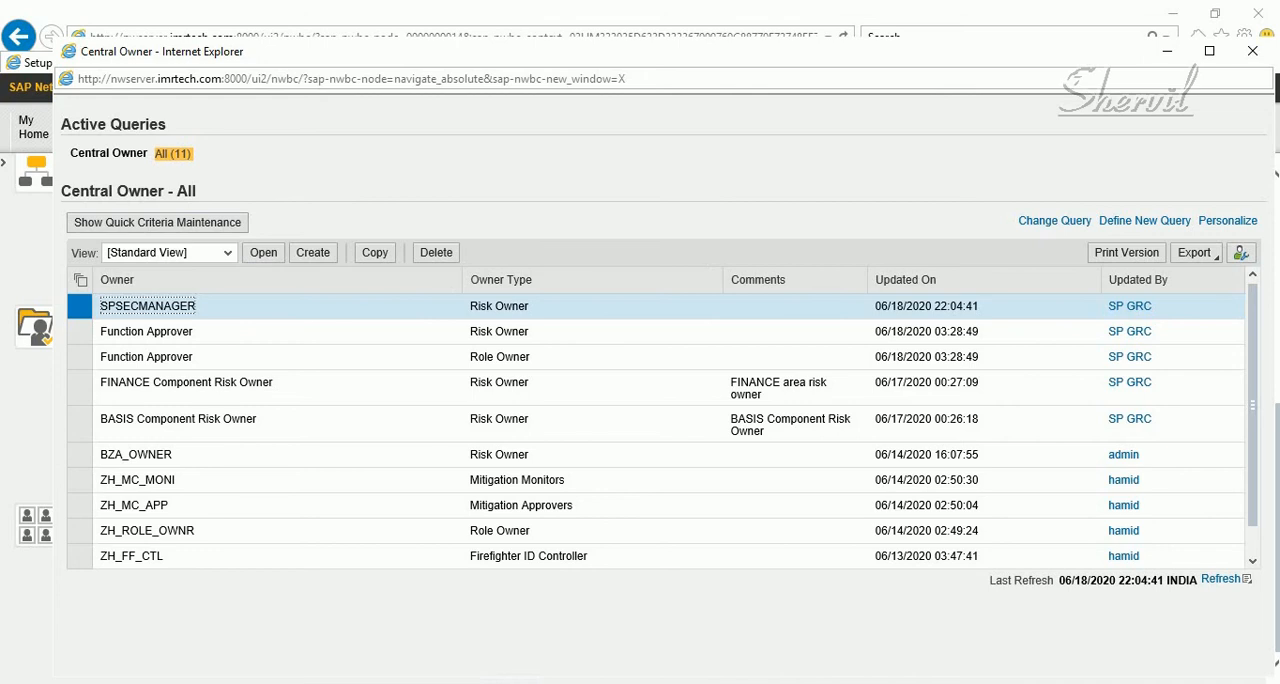
click(1253, 51)
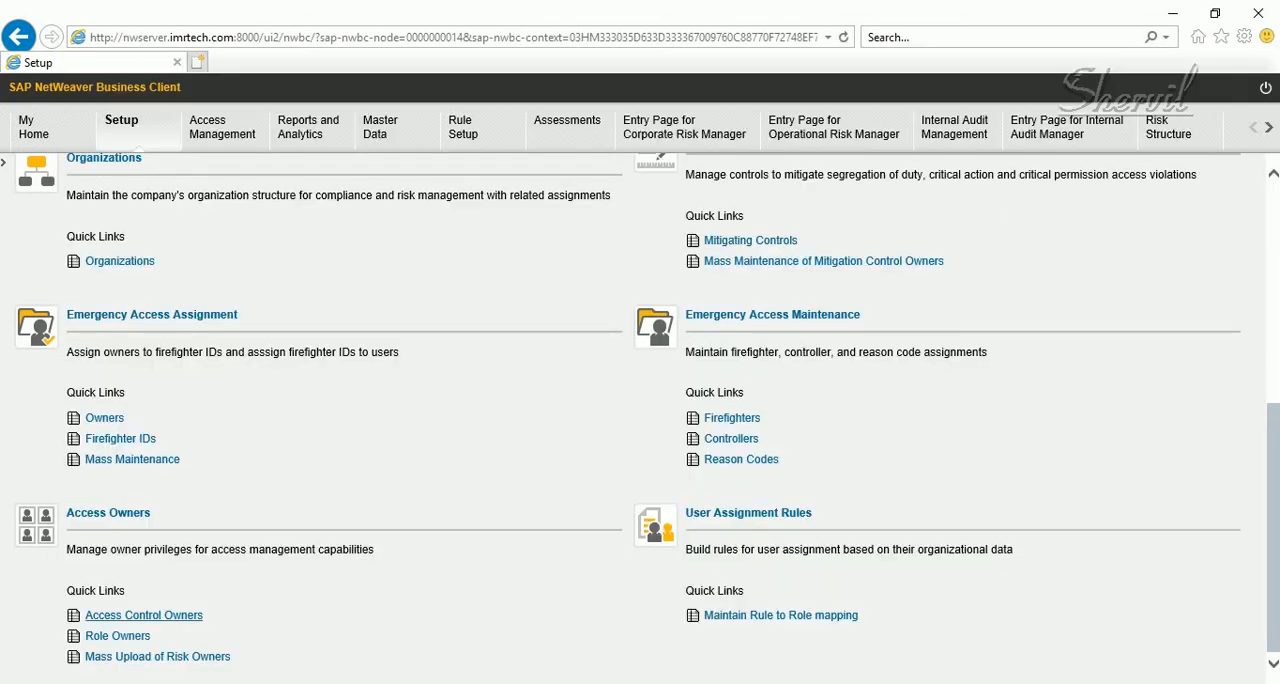
click(143, 615)
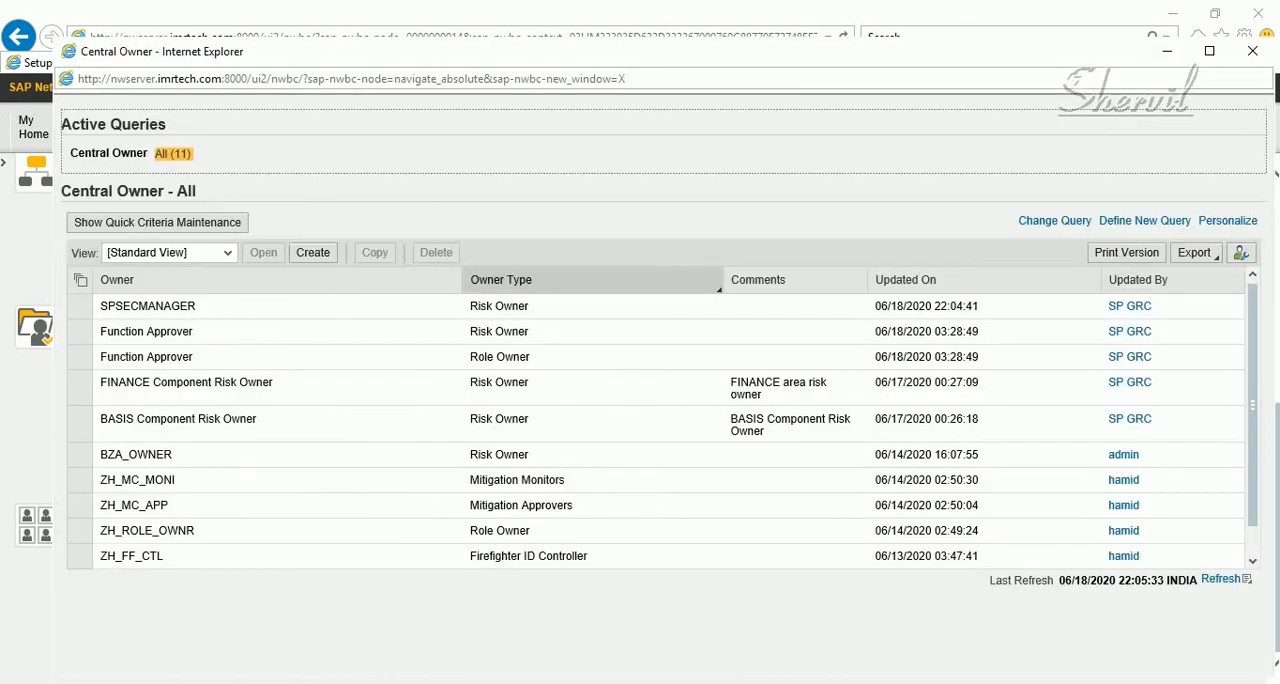
click(1252, 51)
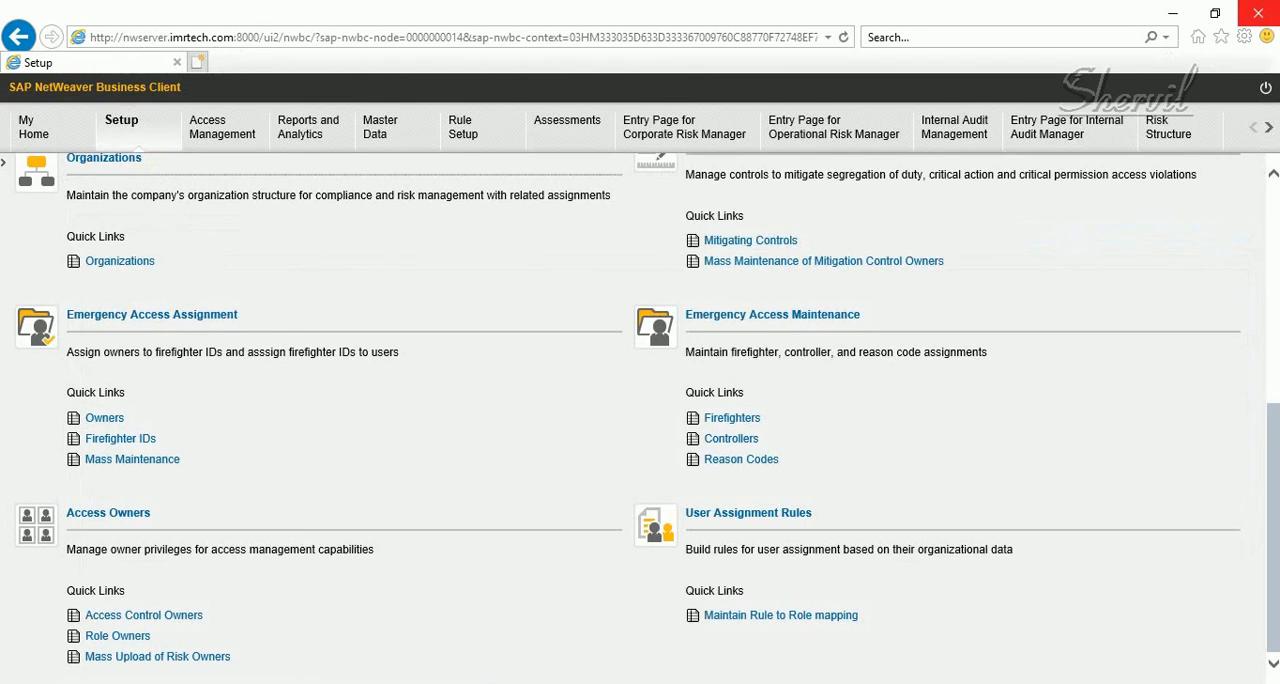
click(1256, 13)
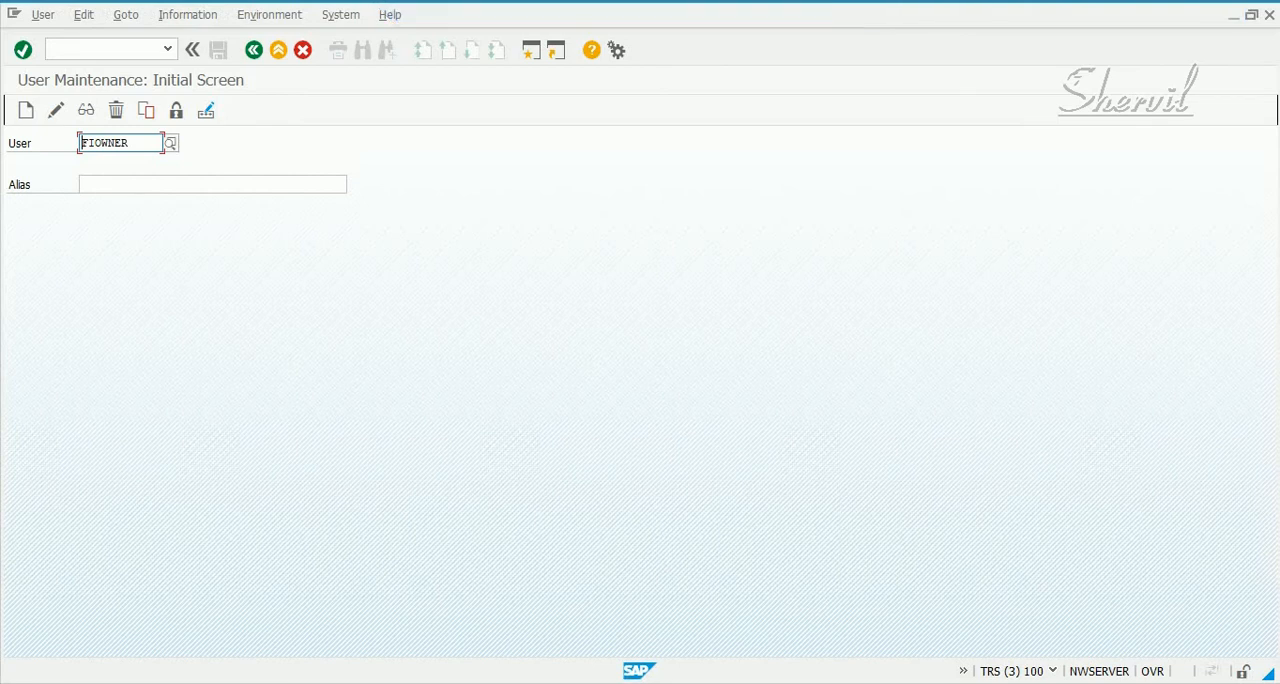
click(254, 50)
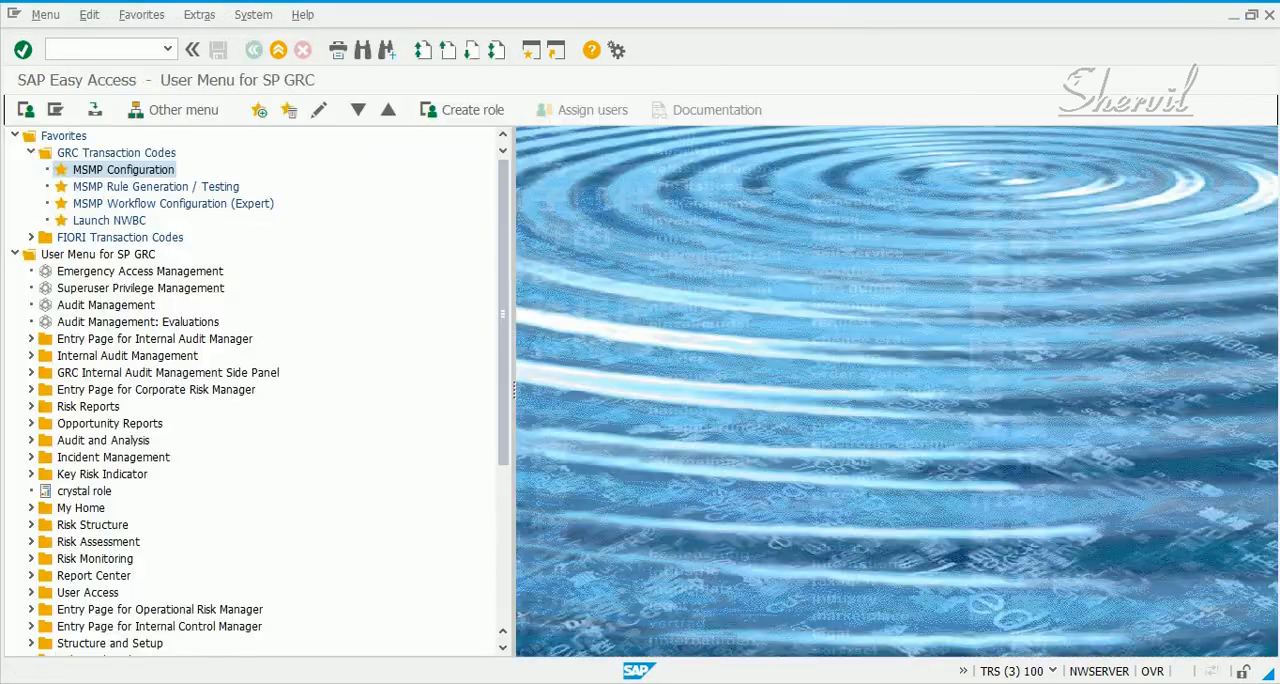
Launch the MSMP workflow configuration with transaction GRFNMW_CONFIGURE_WD
click(104, 49)
text(spro)
key(BackSpace)
key(BackSpace)
key(BackSpace)
key(BackSpace)
text(GR)
text(FNMW)
text(_)
text(CON)
text(FI)
text(GURE_)
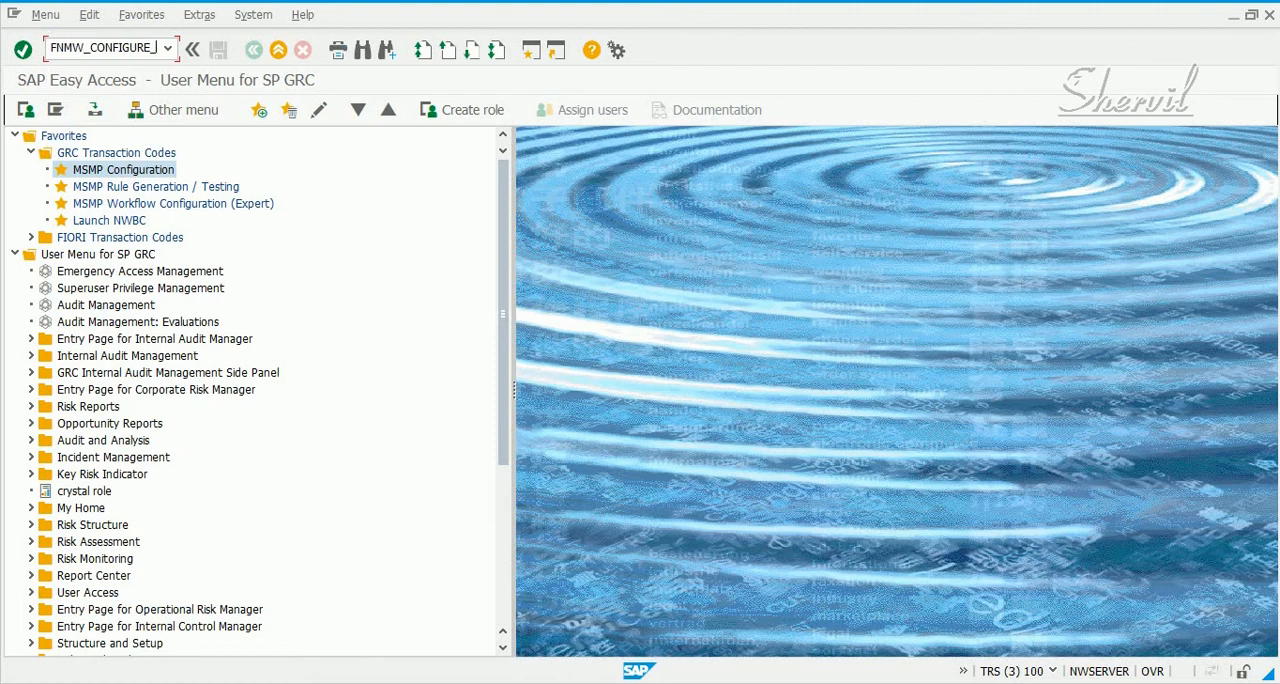
text(WD)
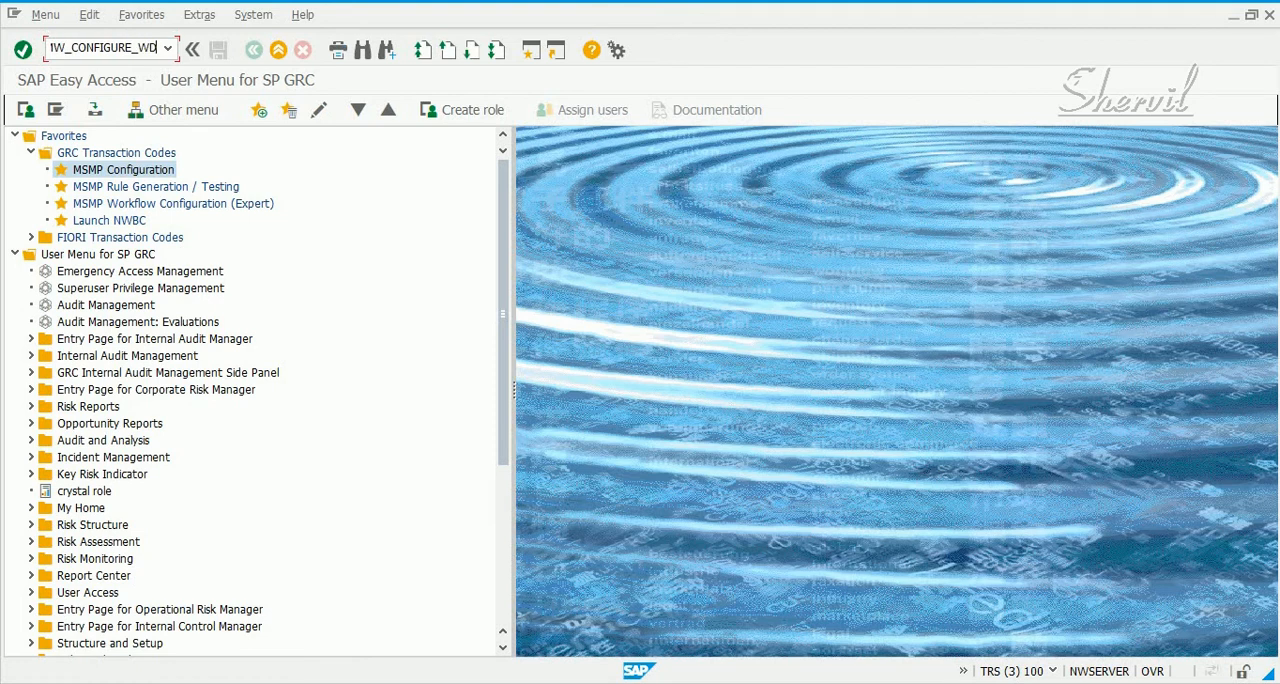
key(Return)
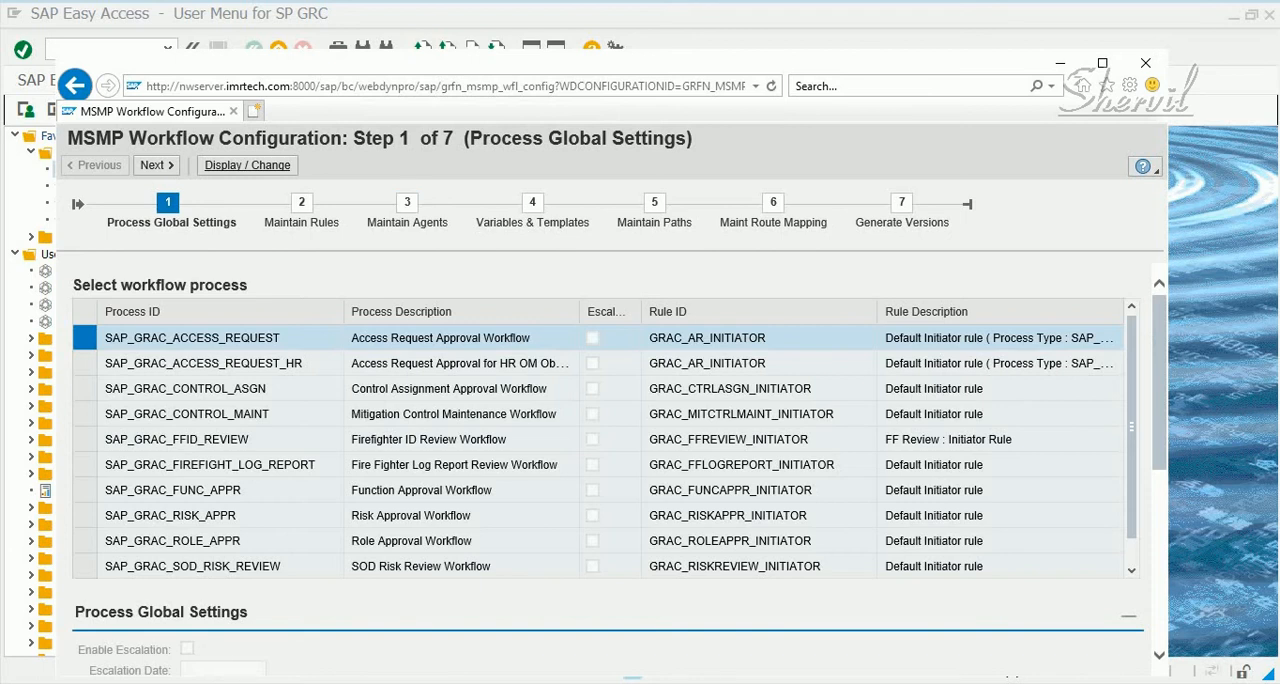
Move the configuration window aside and check the transaction command history in SAP Easy Access
drag(540, 62, 683, 53)
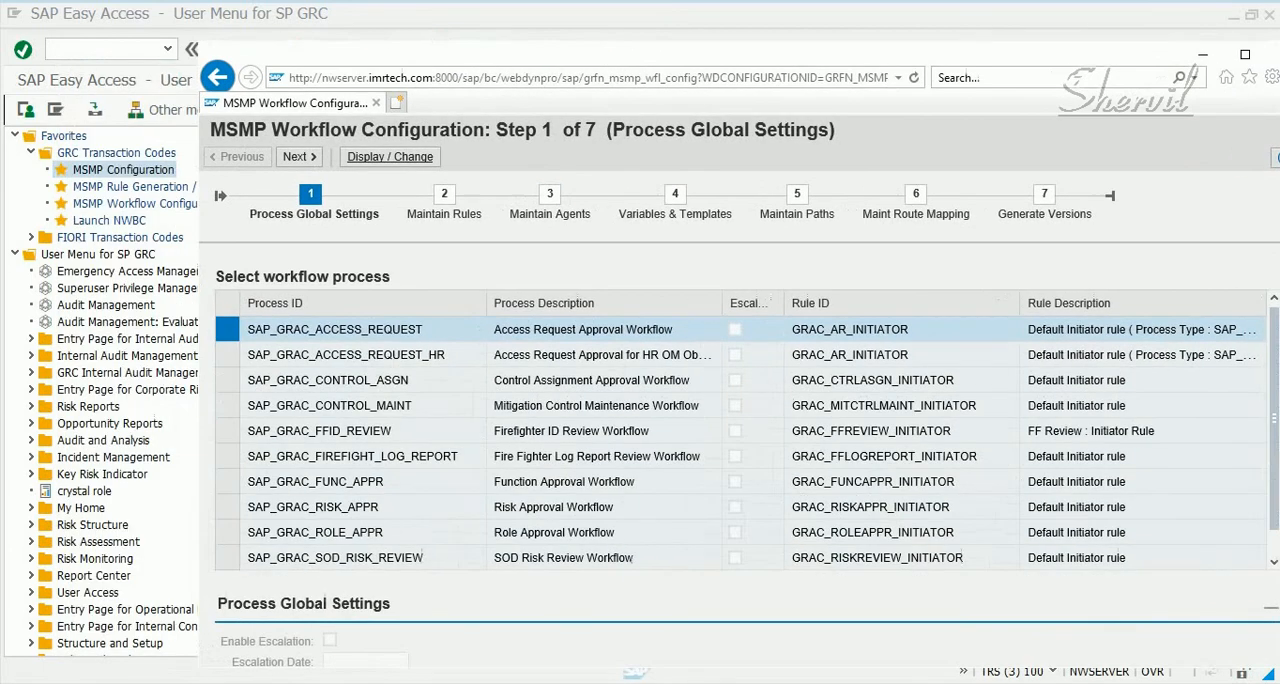
click(168, 49)
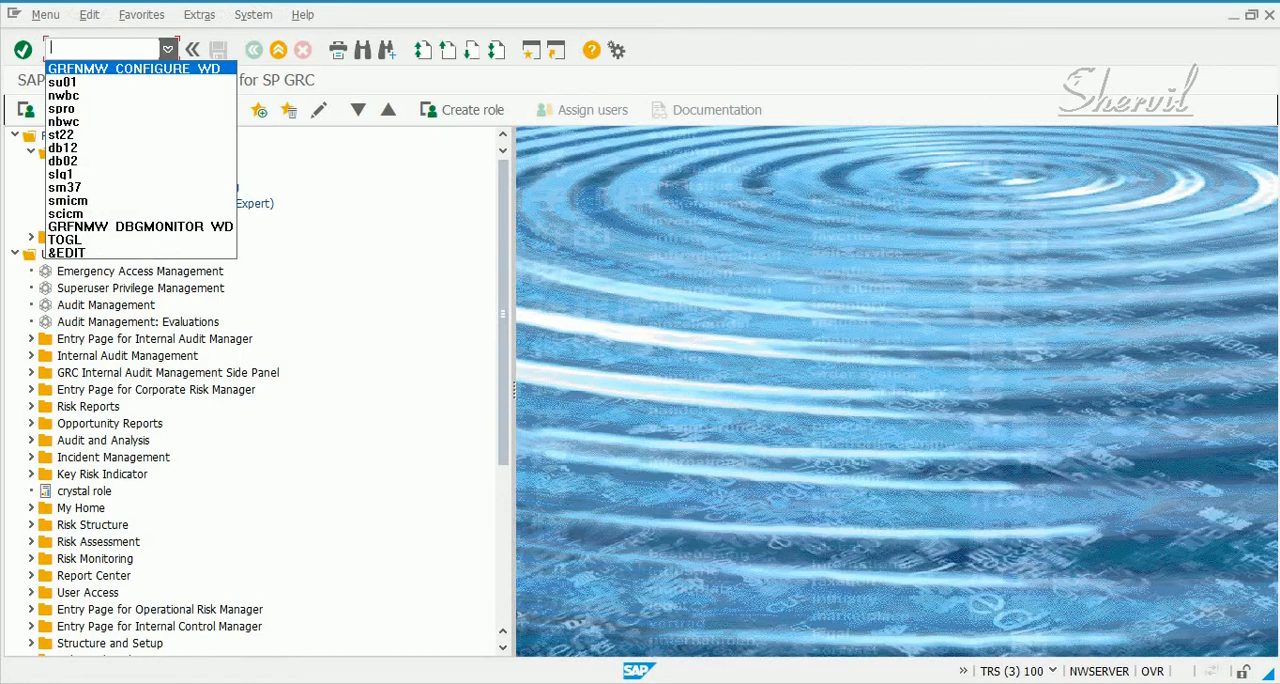
click(168, 49)
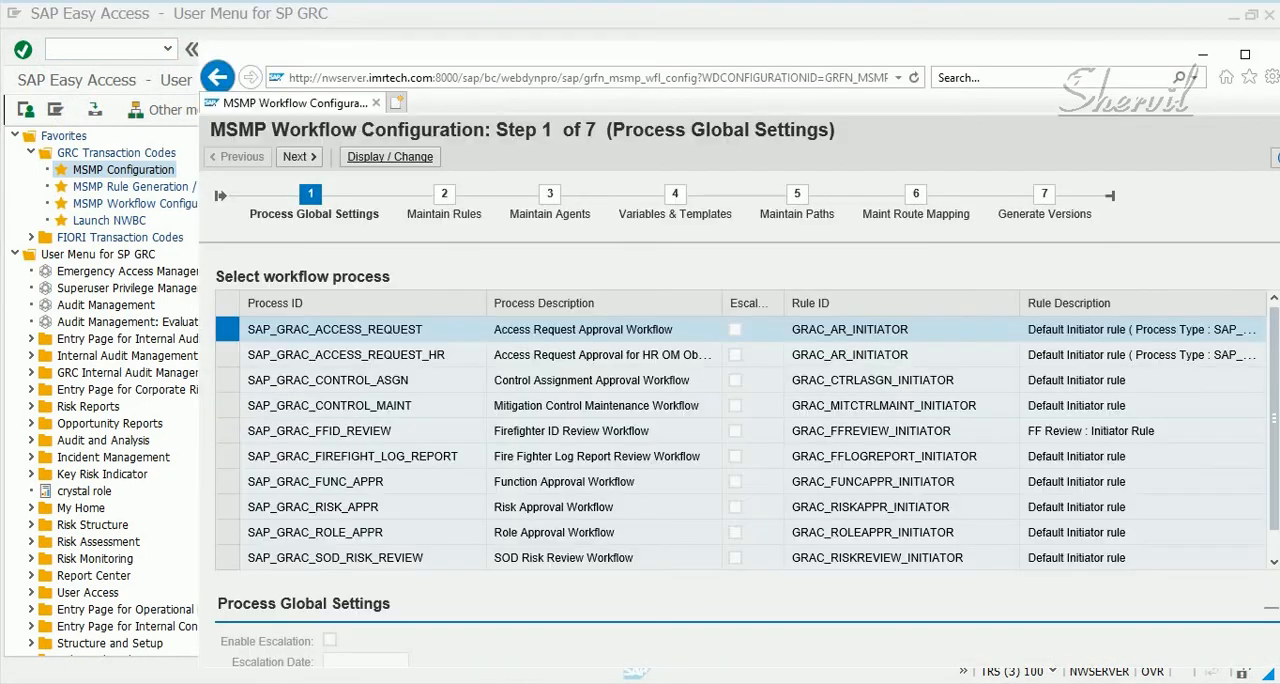
Maximize the MSMP configuration window, select the SAP_GRAC_RISK_APPR process and switch it to change mode
click(1245, 54)
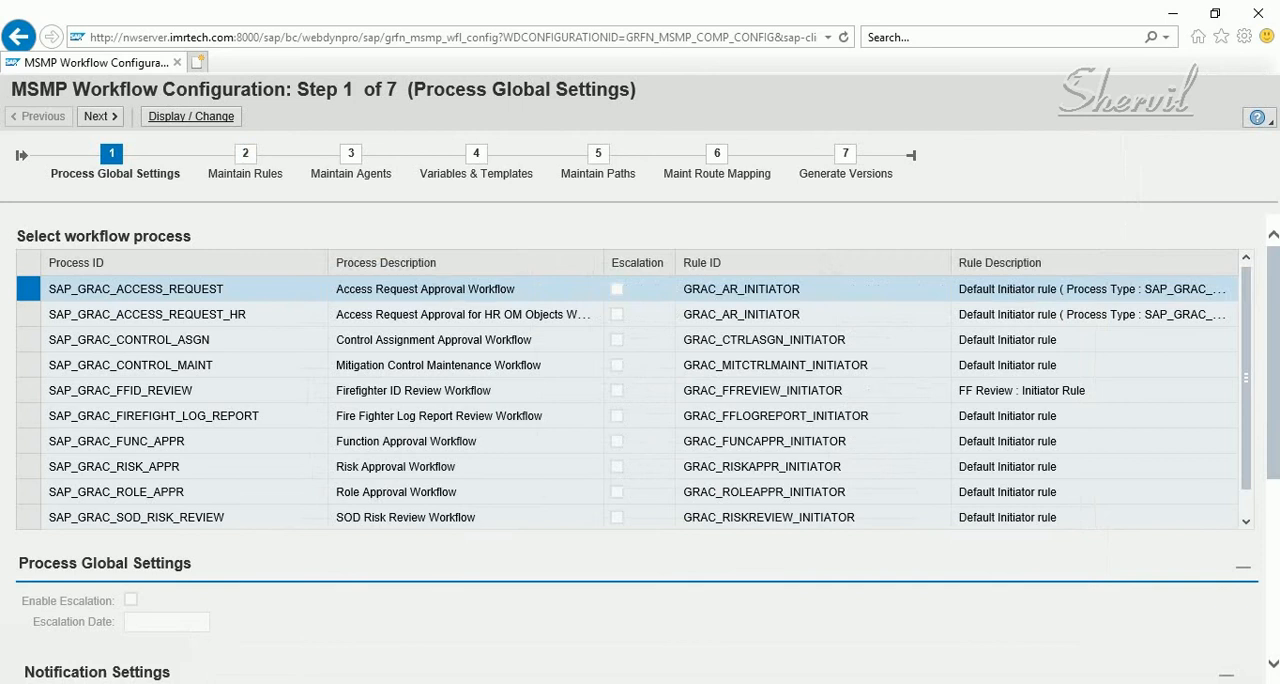
click(28, 466)
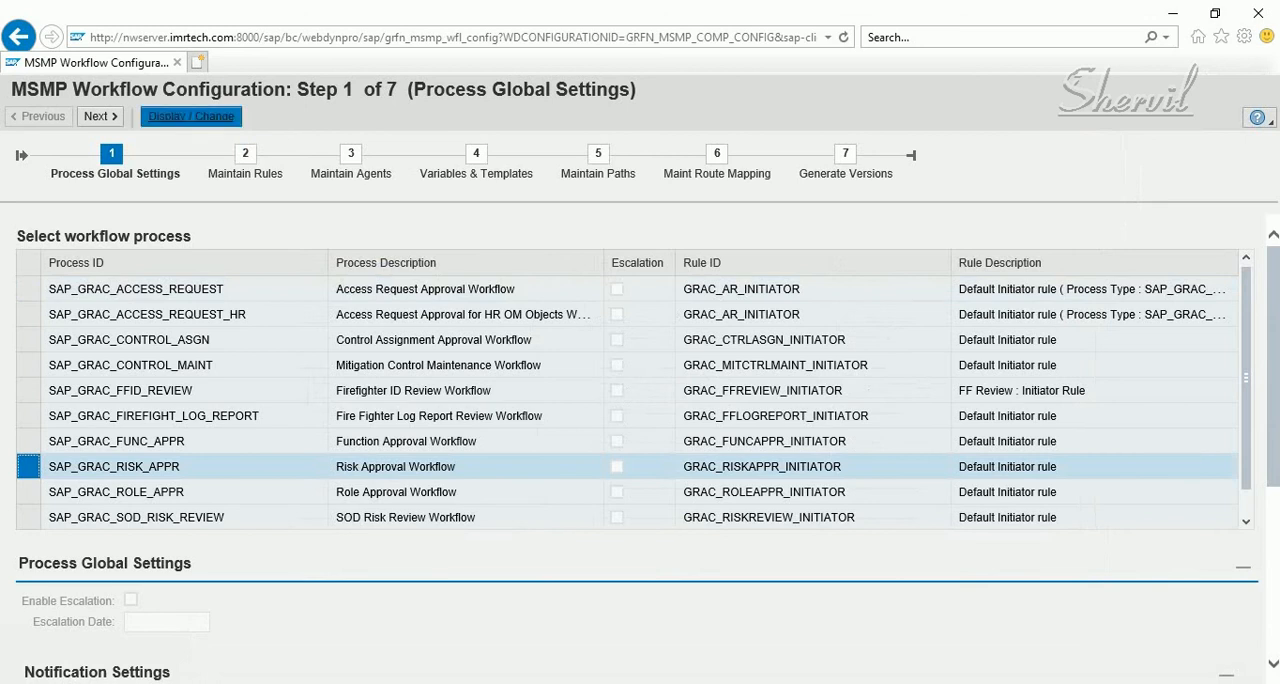
click(191, 116)
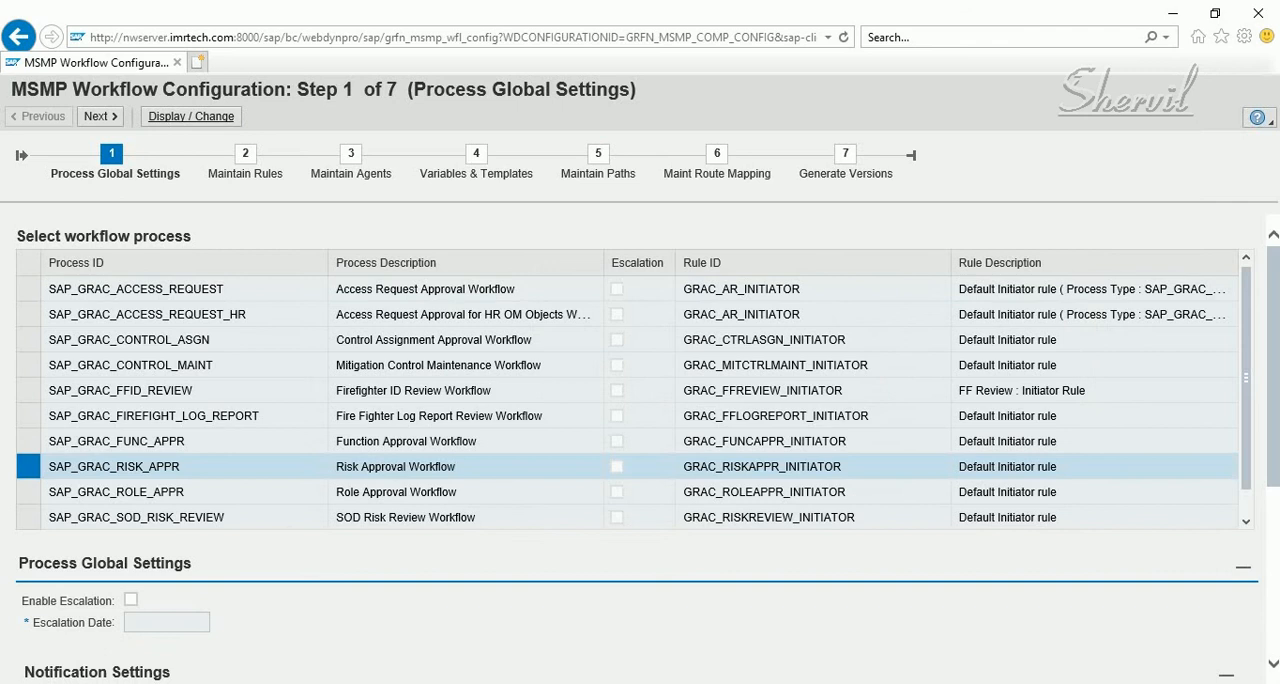
scroll(627, 400, down, 1)
scroll(627, 400, up, 1)
Examine the GRAC_RISKAPPR_INITIATOR rule's results, its use as process initiator in the global rules, and the process's route mapping
click(245, 155)
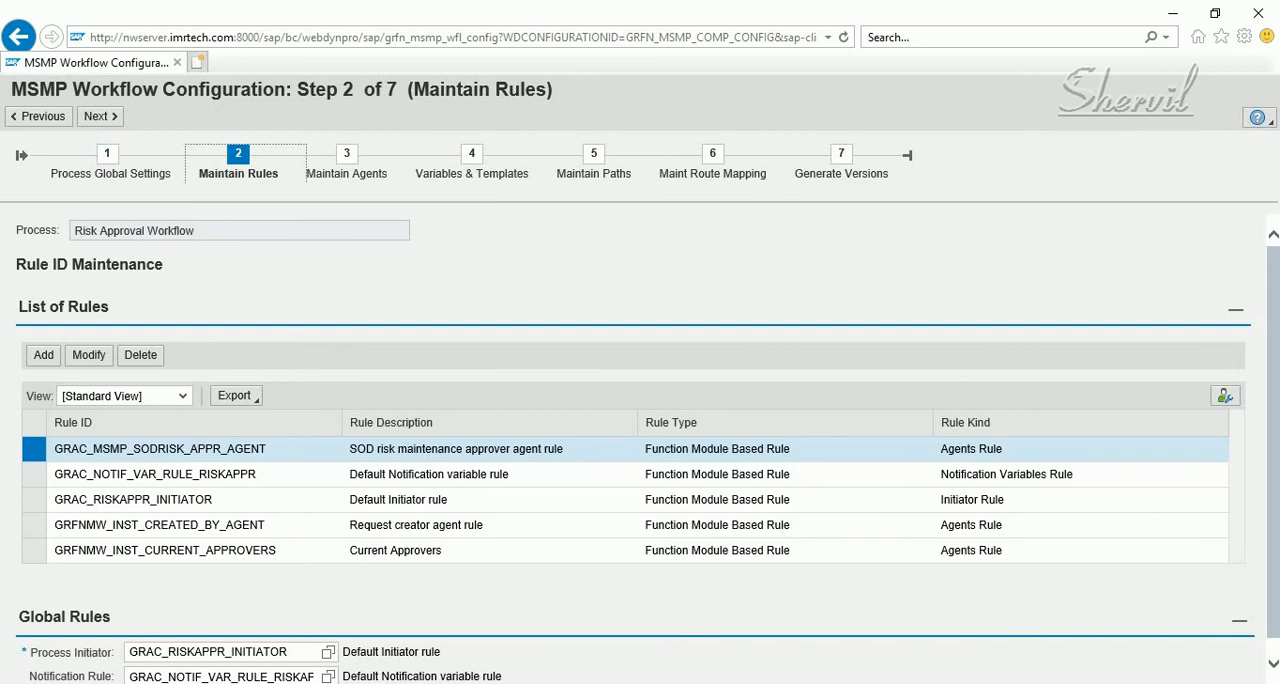
scroll(640, 449, down, 1)
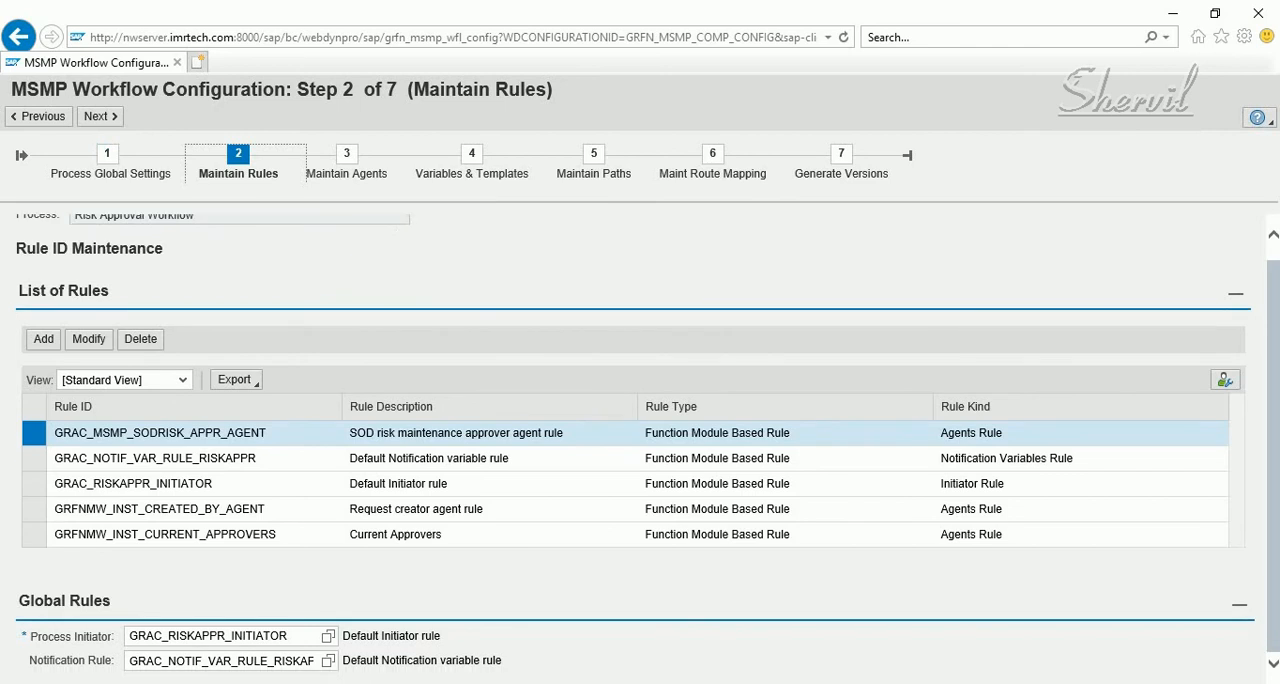
click(34, 484)
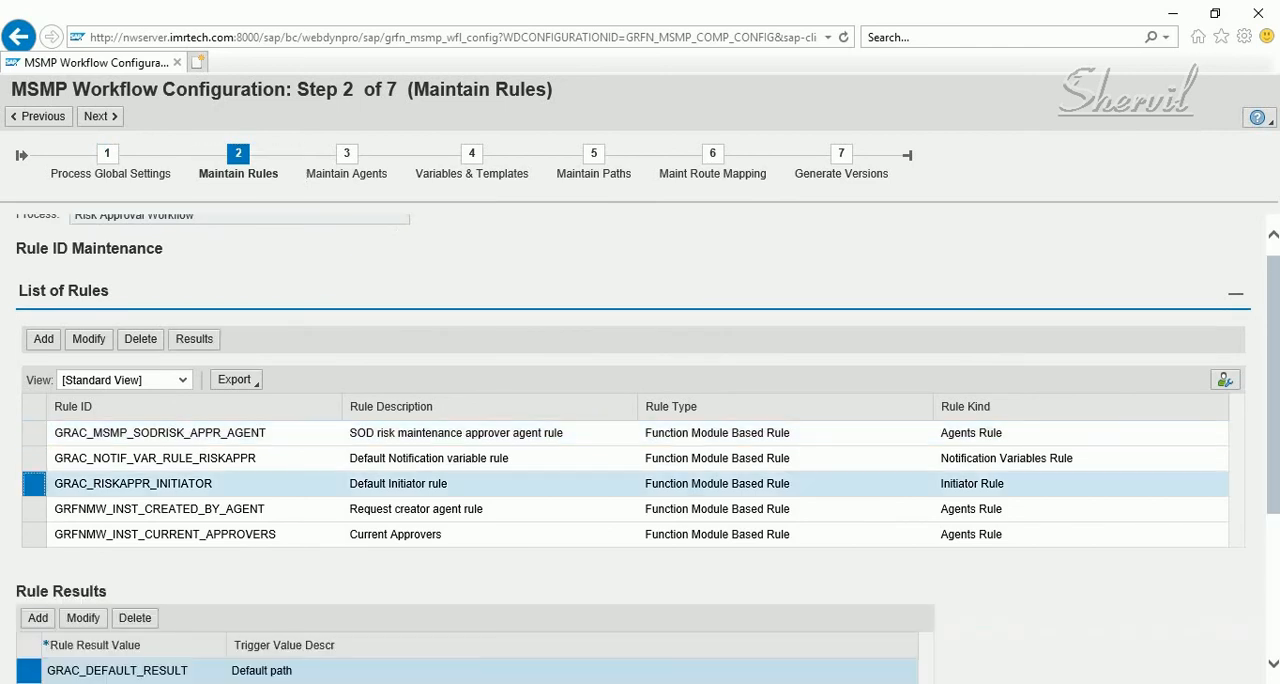
scroll(640, 449, down, 3)
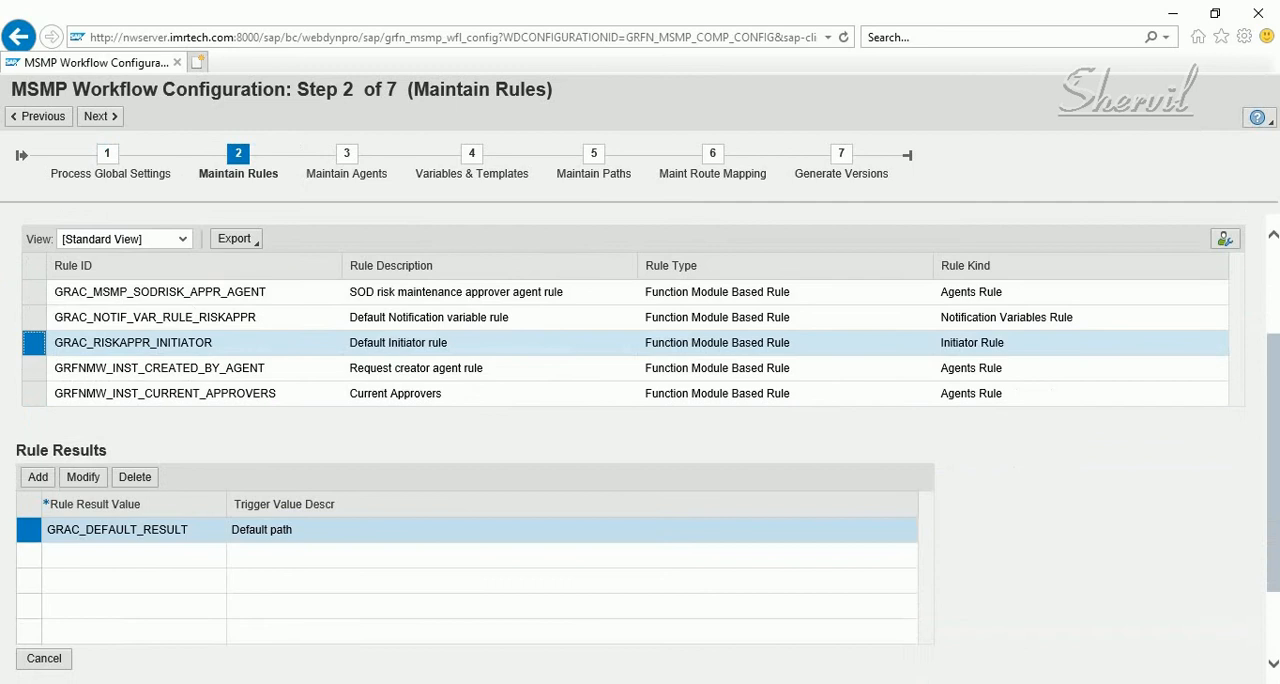
scroll(640, 449, down, 2)
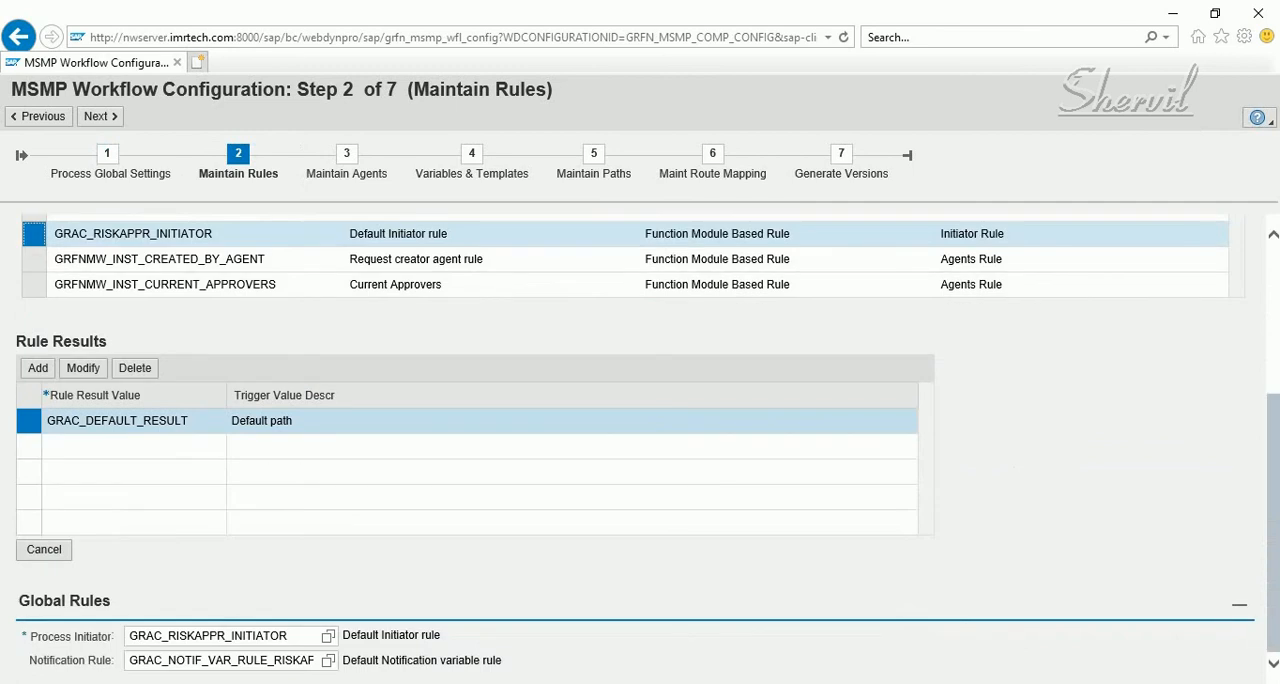
drag(129, 635, 288, 635)
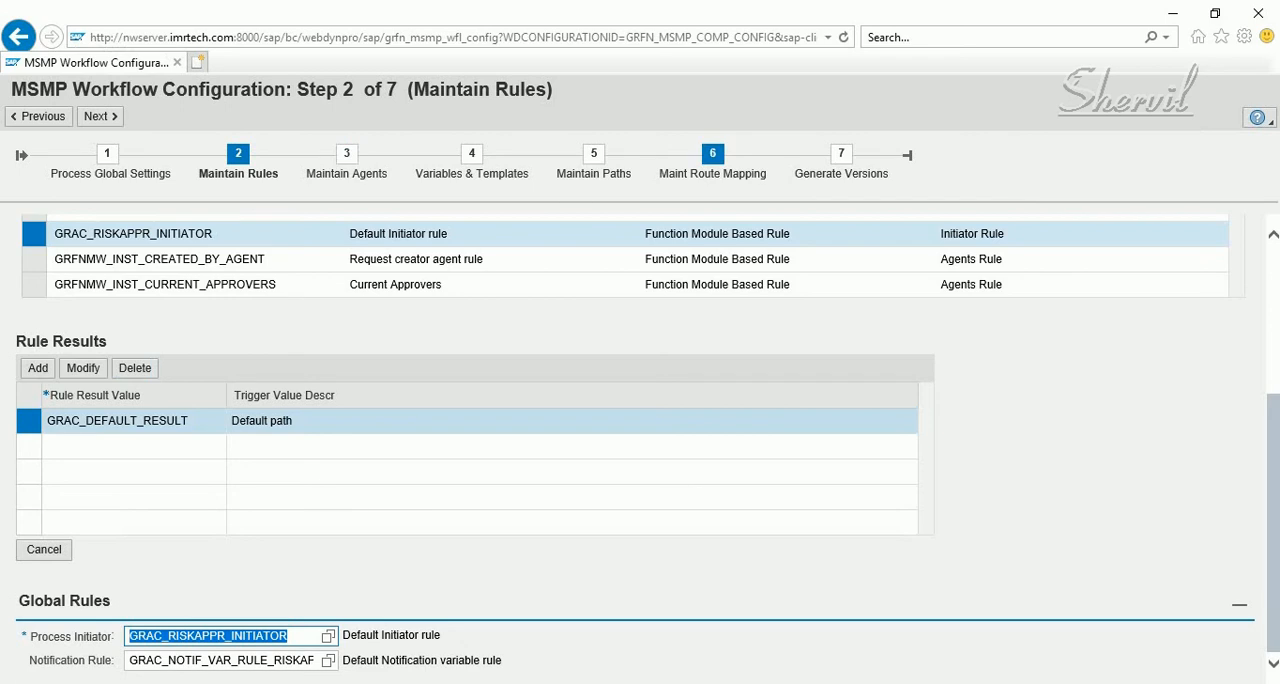
click(712, 153)
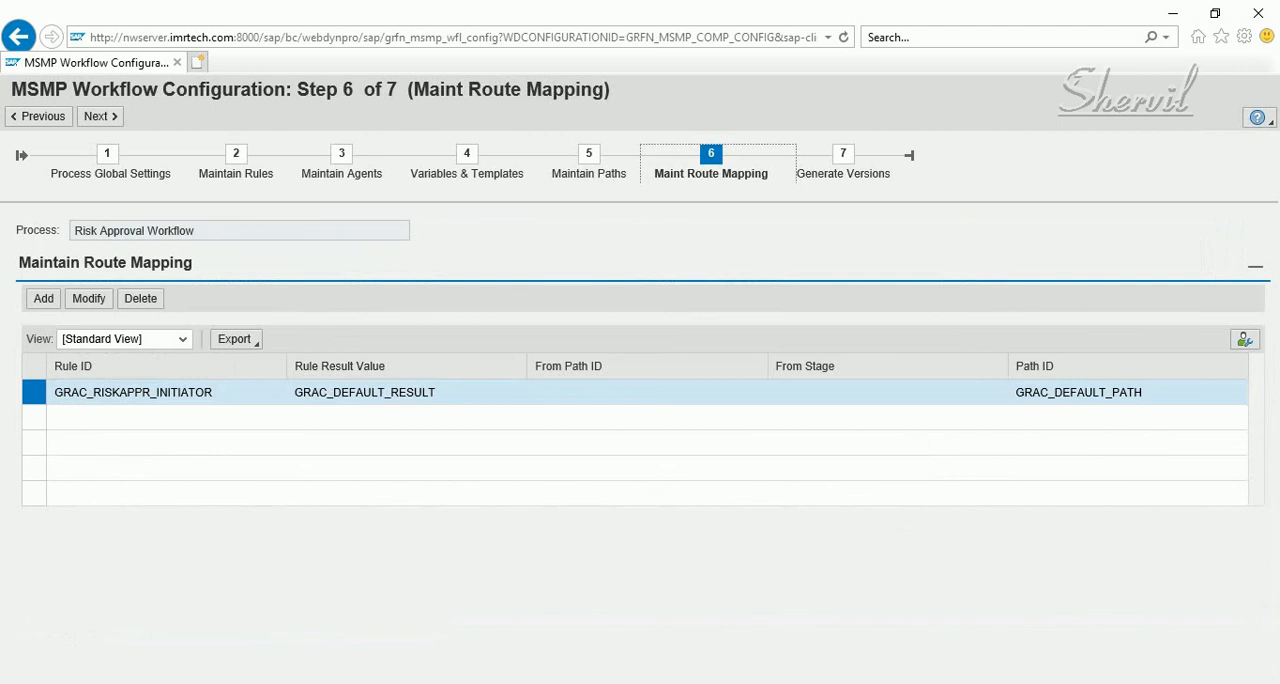
Open stage 001 of GRAC_DEFAULT_PATH for modification, expand its details and check the Agent ID field
click(589, 155)
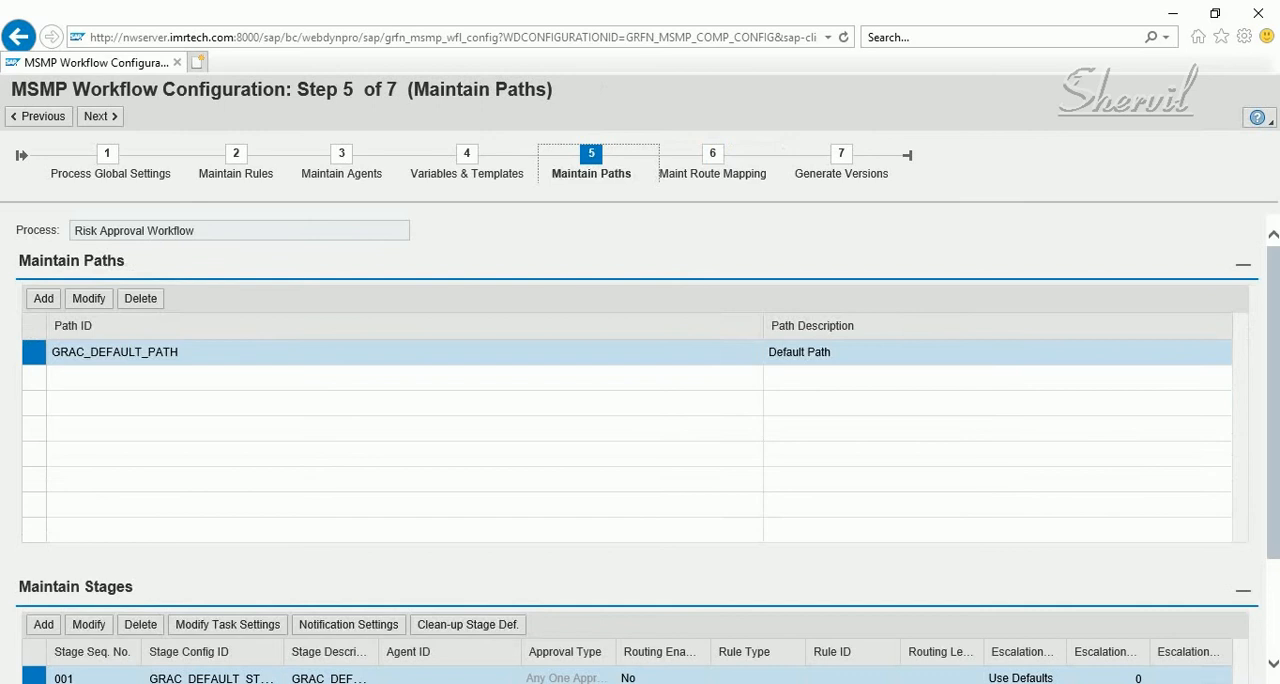
scroll(640, 440, down, 3)
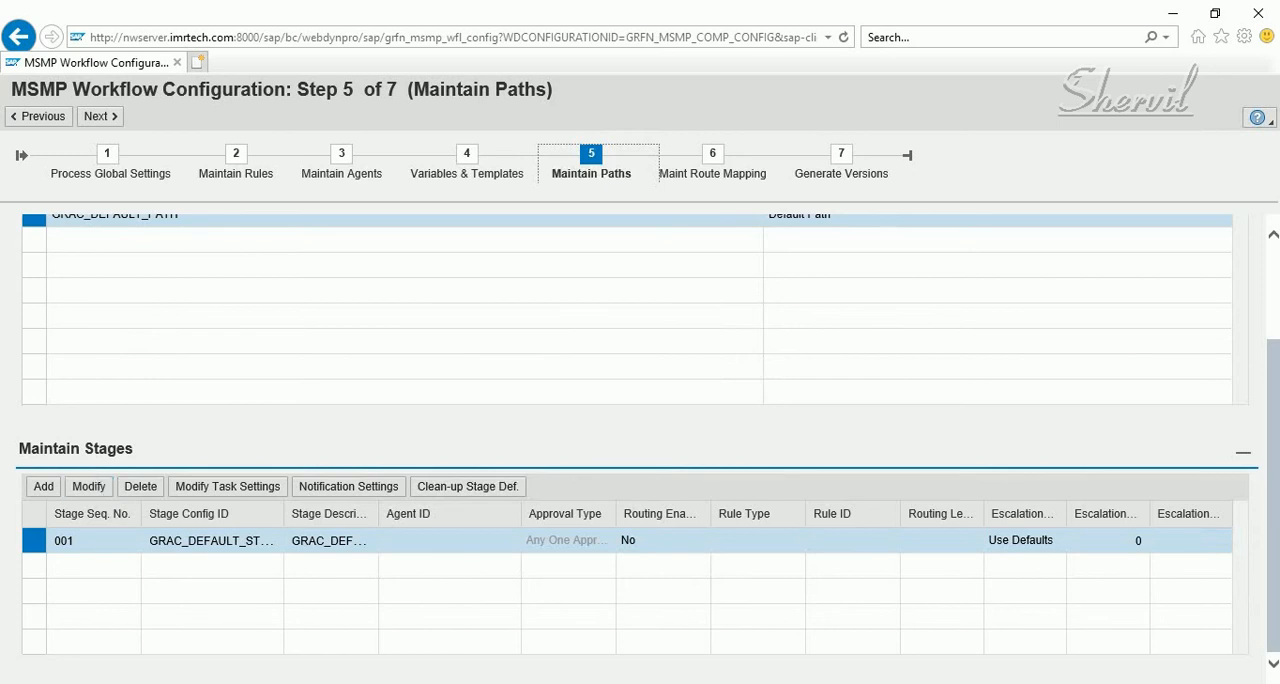
click(89, 487)
scroll(640, 440, down, 1)
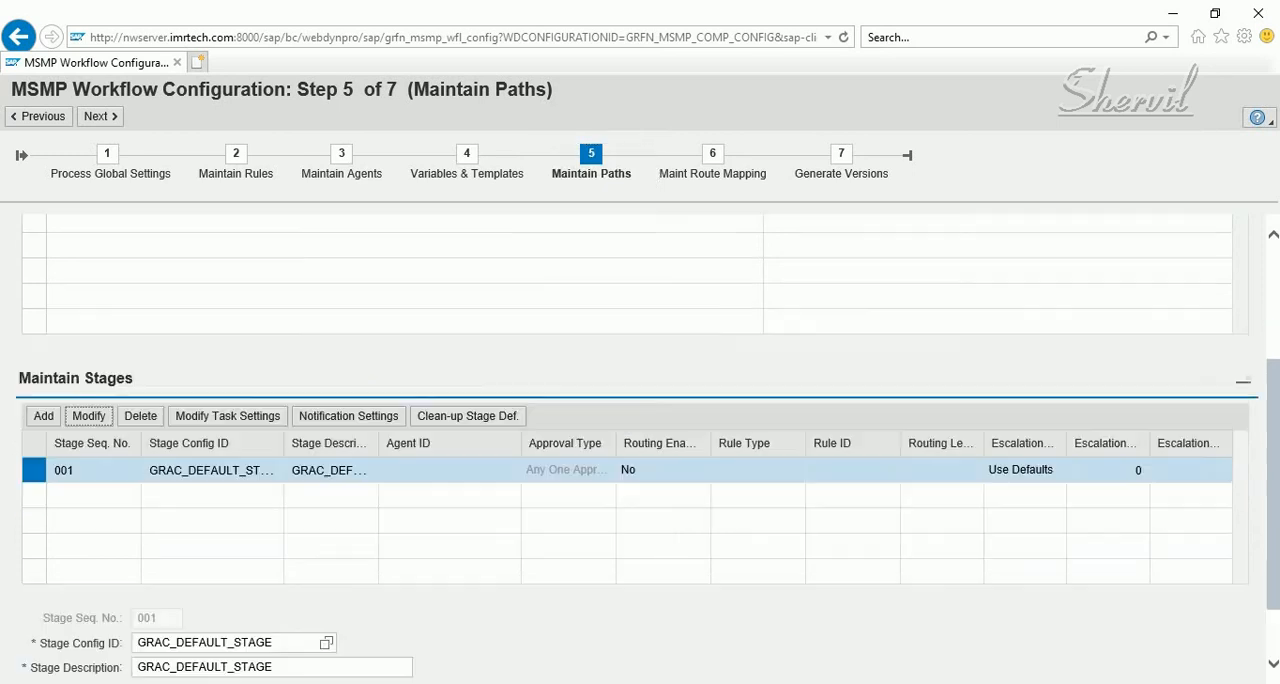
scroll(640, 456, down, 1)
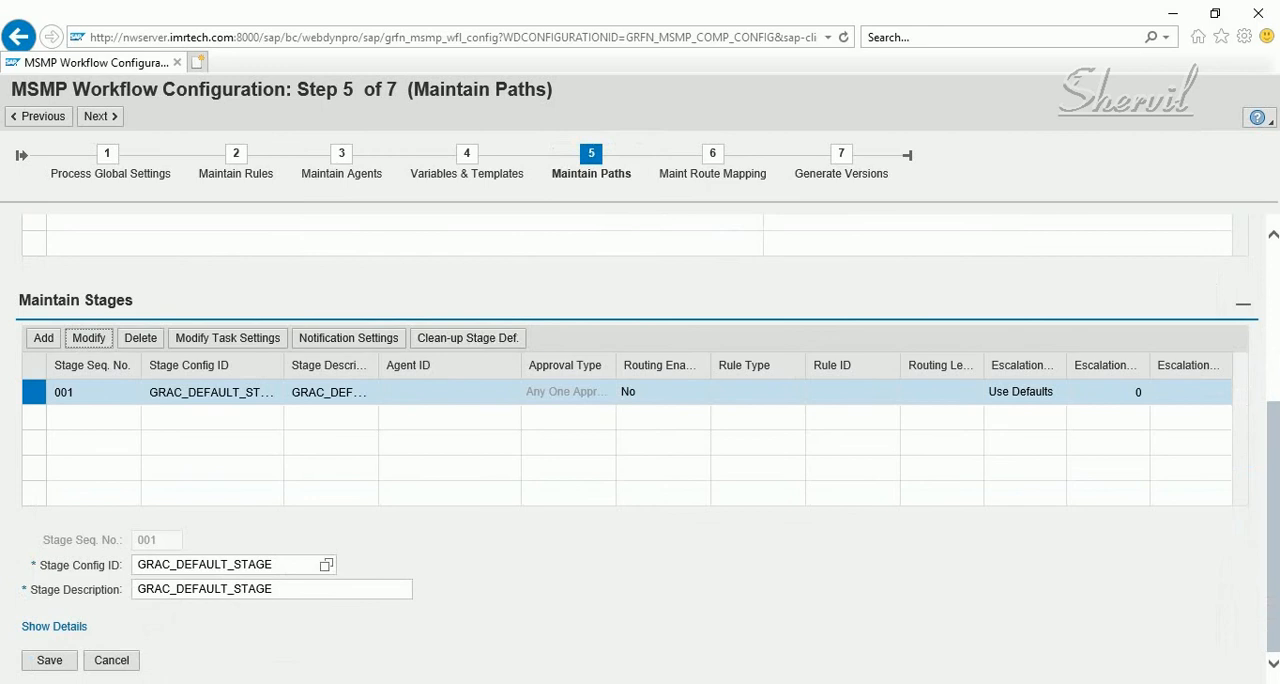
click(54, 626)
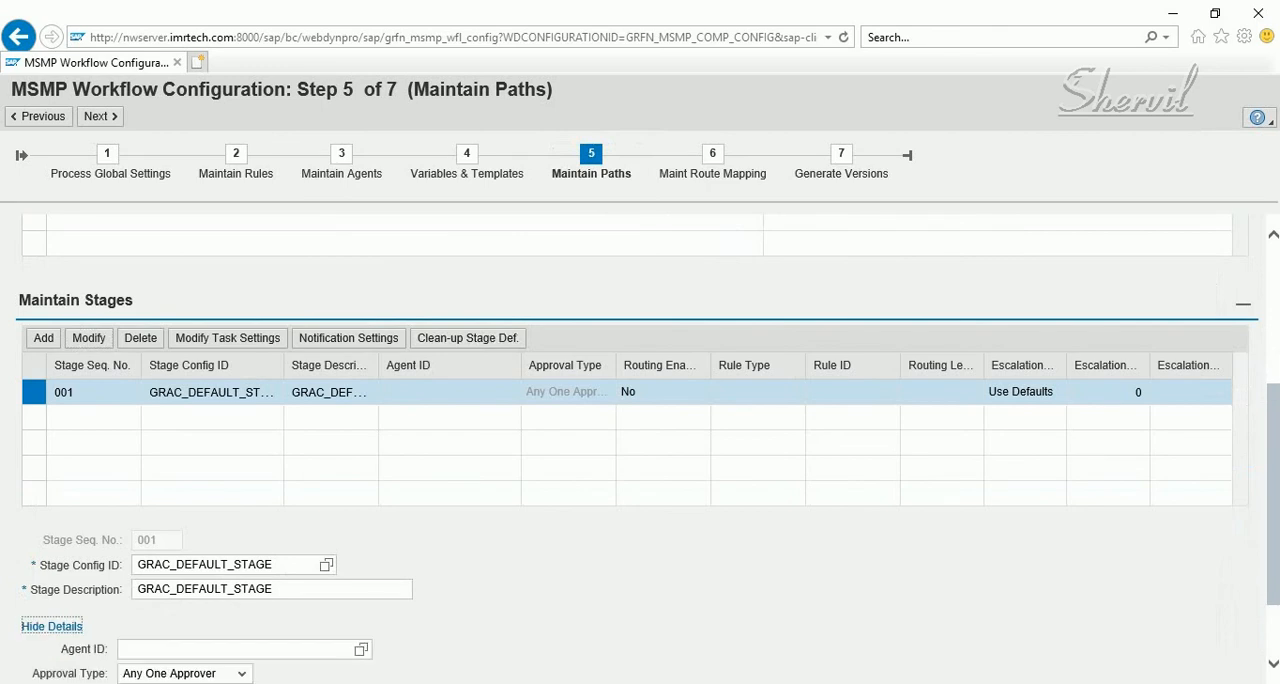
scroll(640, 440, down, 1)
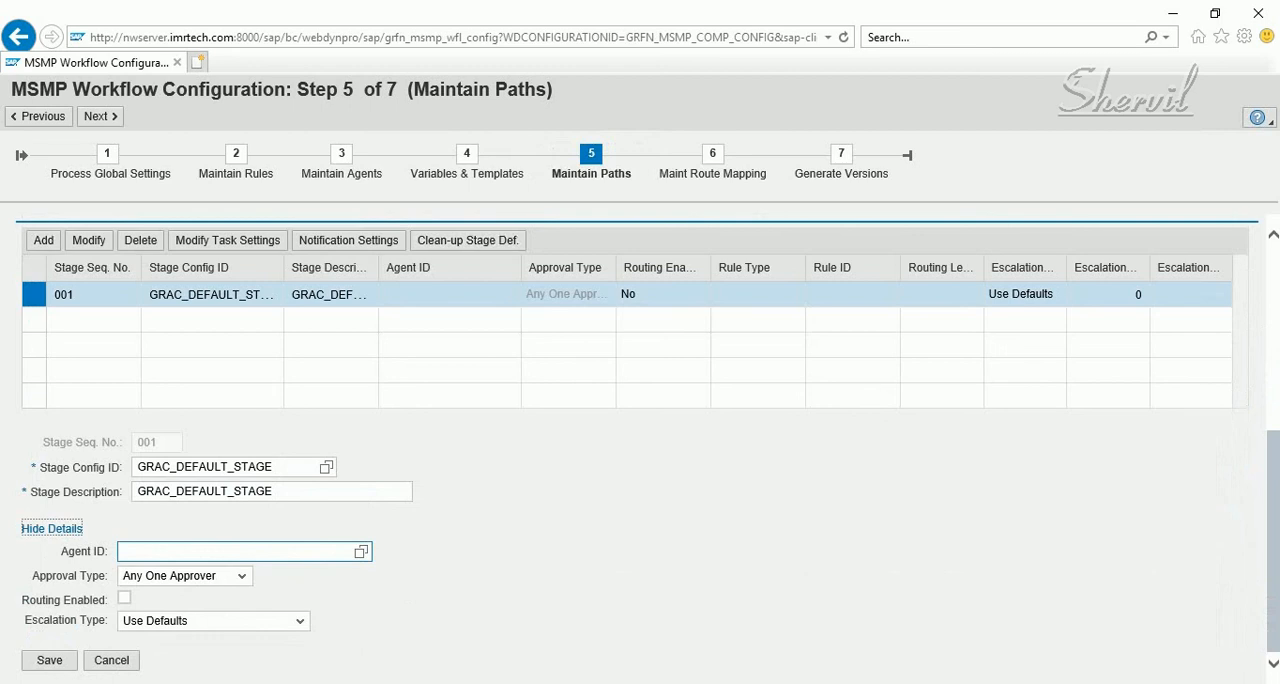
click(240, 552)
click(361, 552)
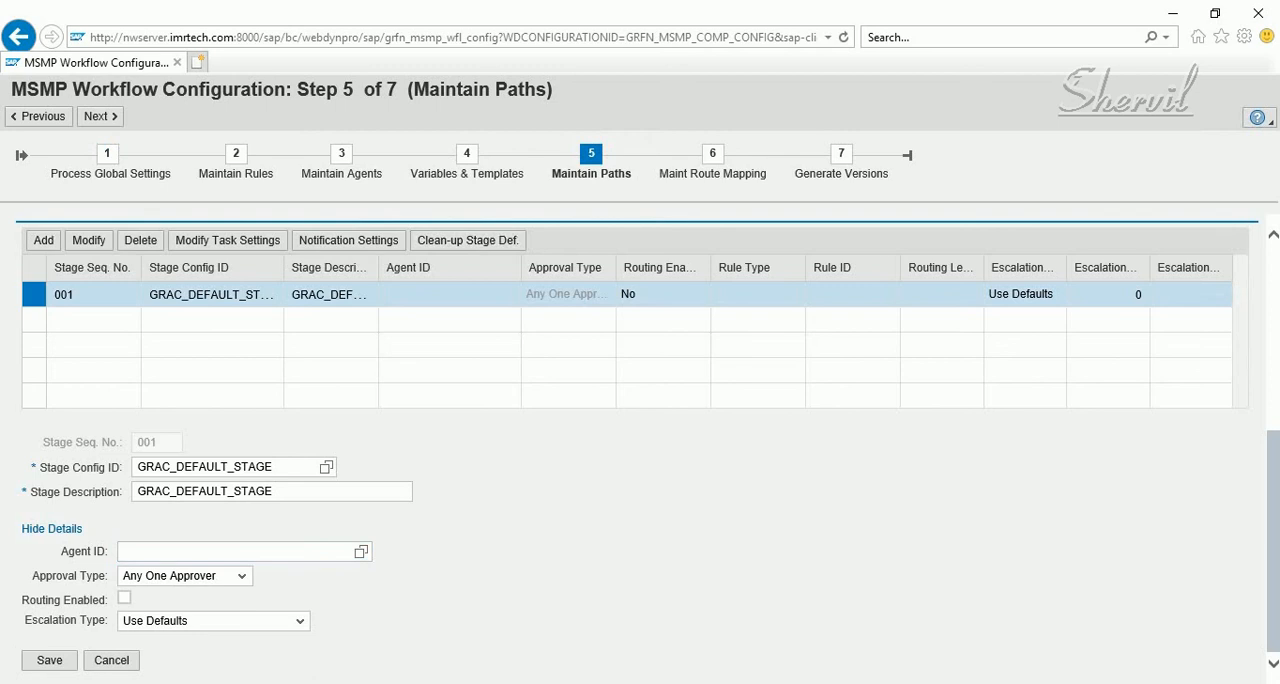
drag(61, 552, 108, 552)
click(124, 552)
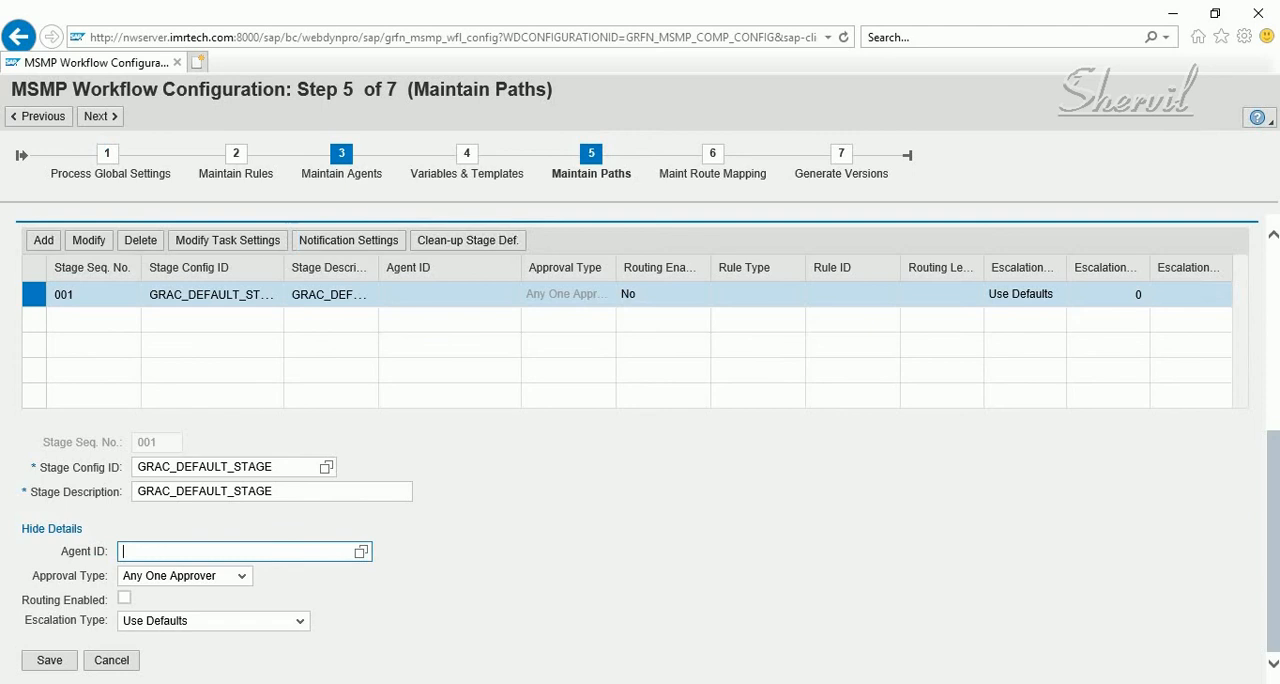
Check the agent ID, name, purpose and rule ID of the GRAC_SODRISK_APPROVER agent in Maintain Agents
click(341, 160)
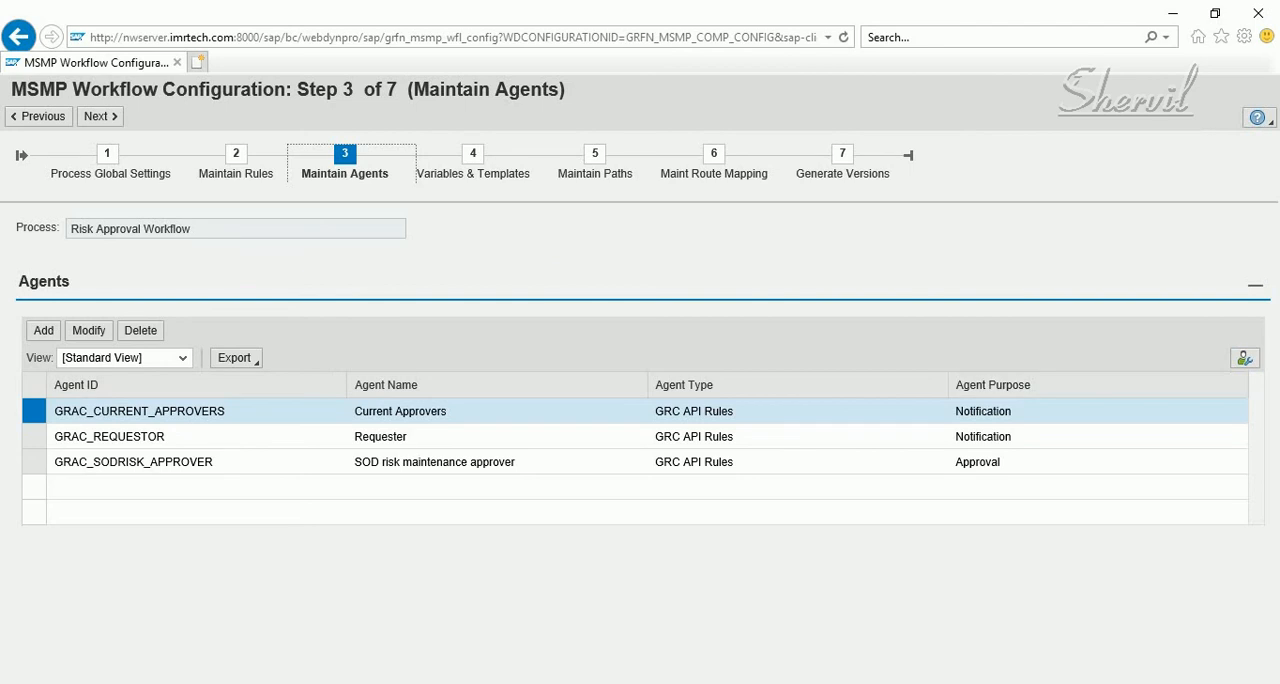
click(977, 462)
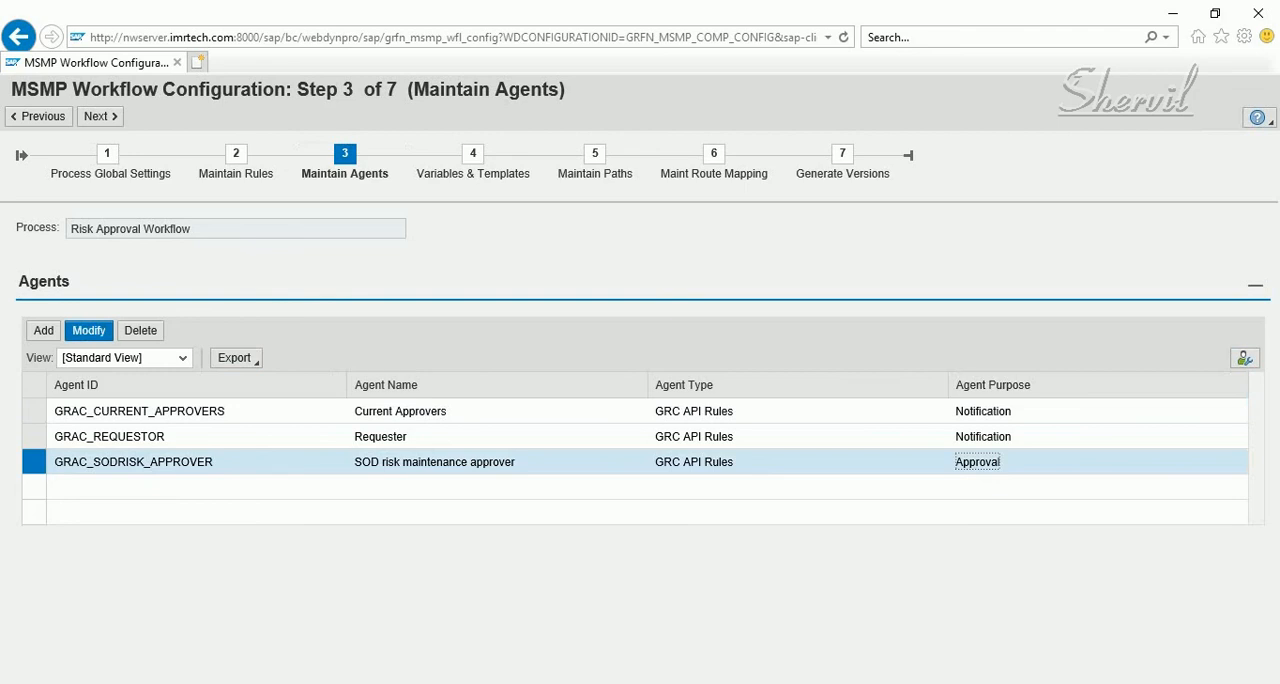
click(88, 330)
scroll(636, 449, down, 1)
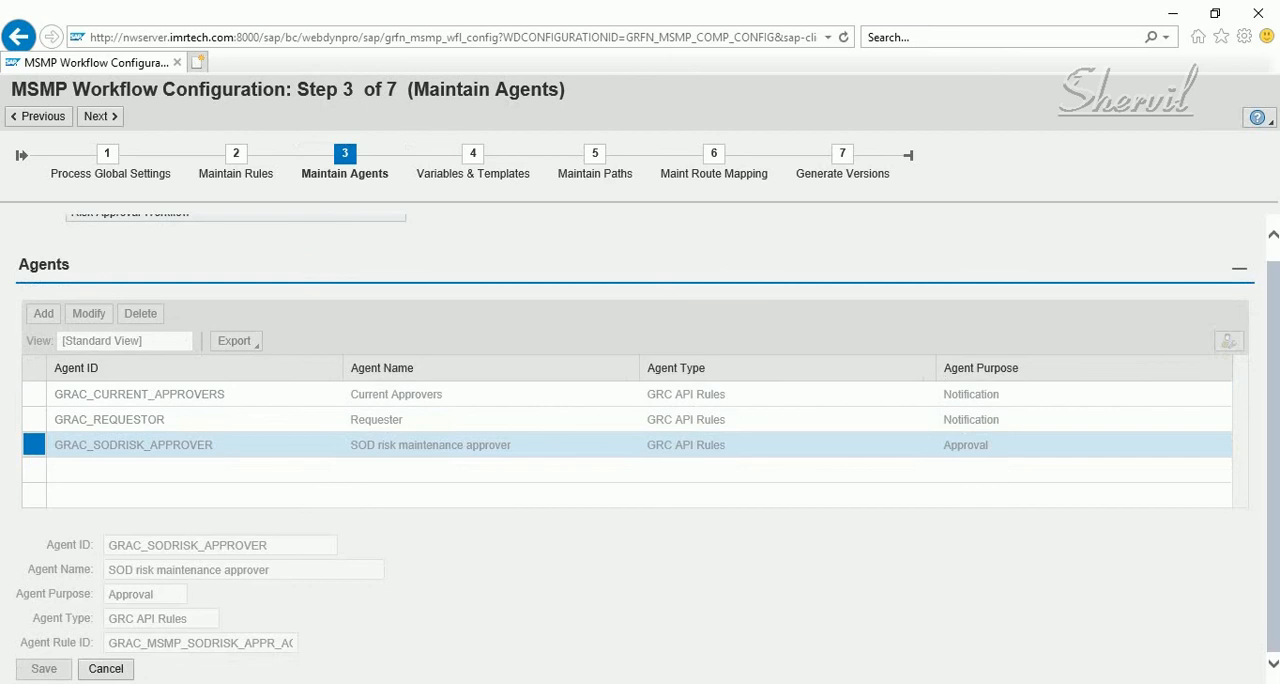
drag(108, 570, 270, 570)
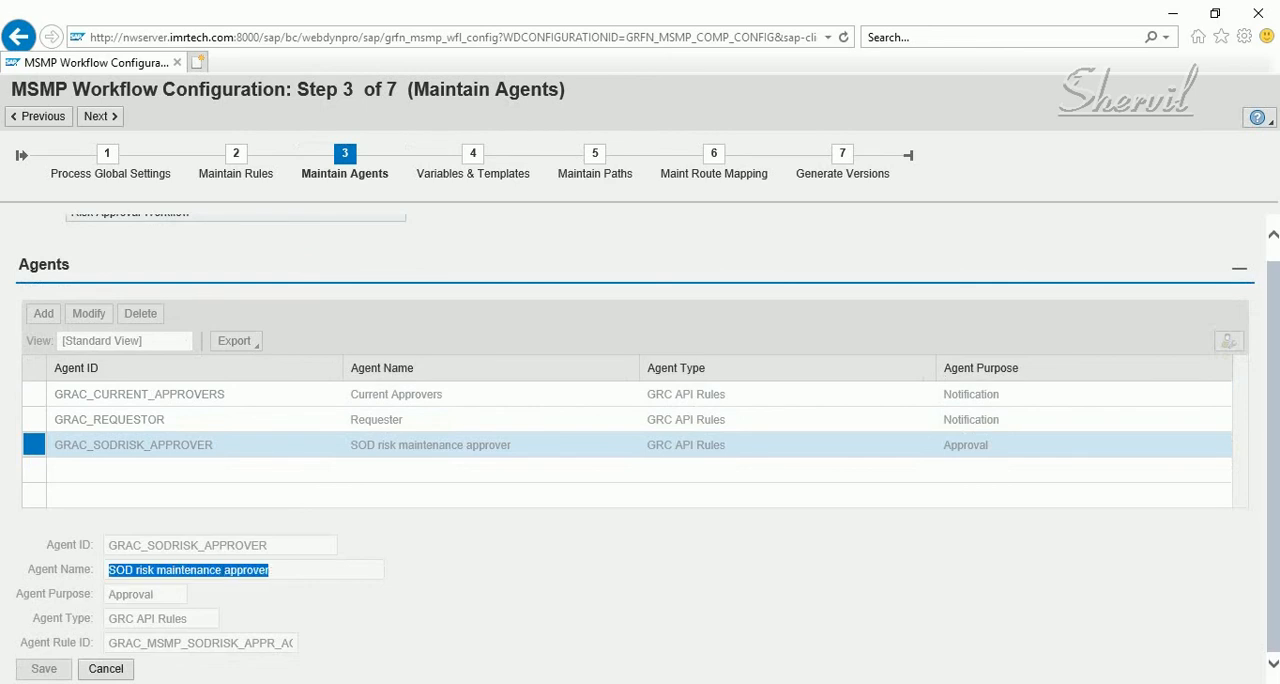
key(Tab)
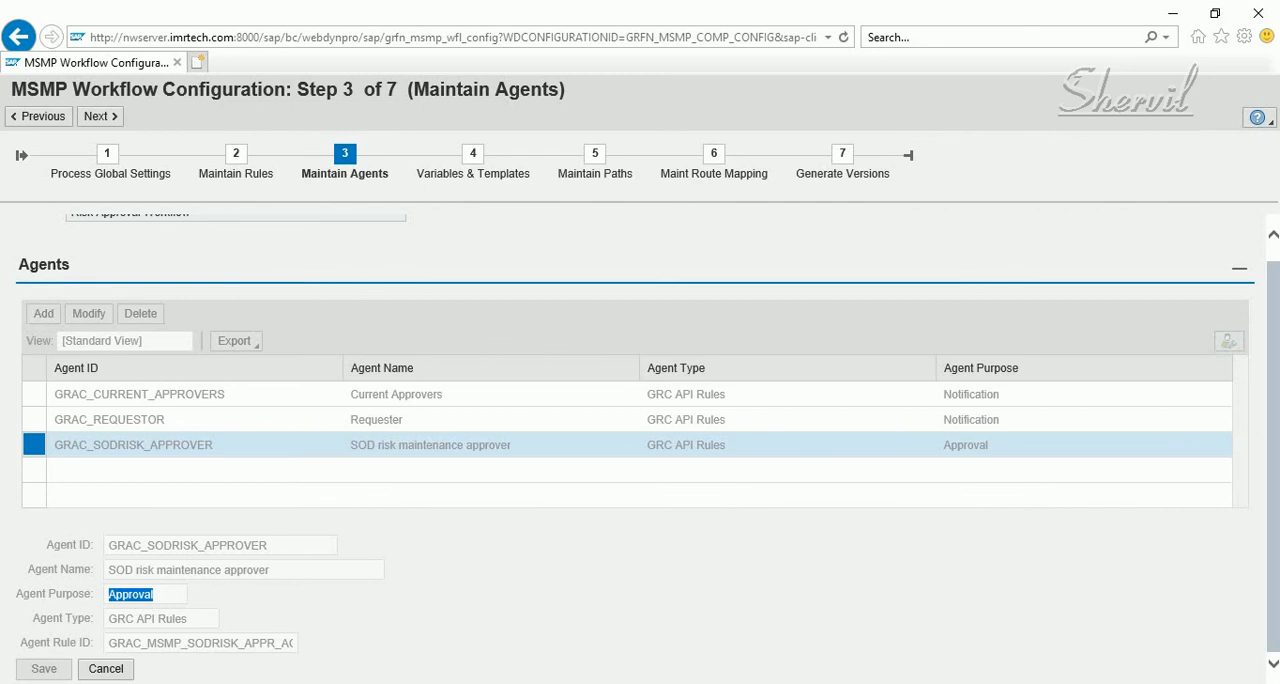
drag(108, 643, 304, 643)
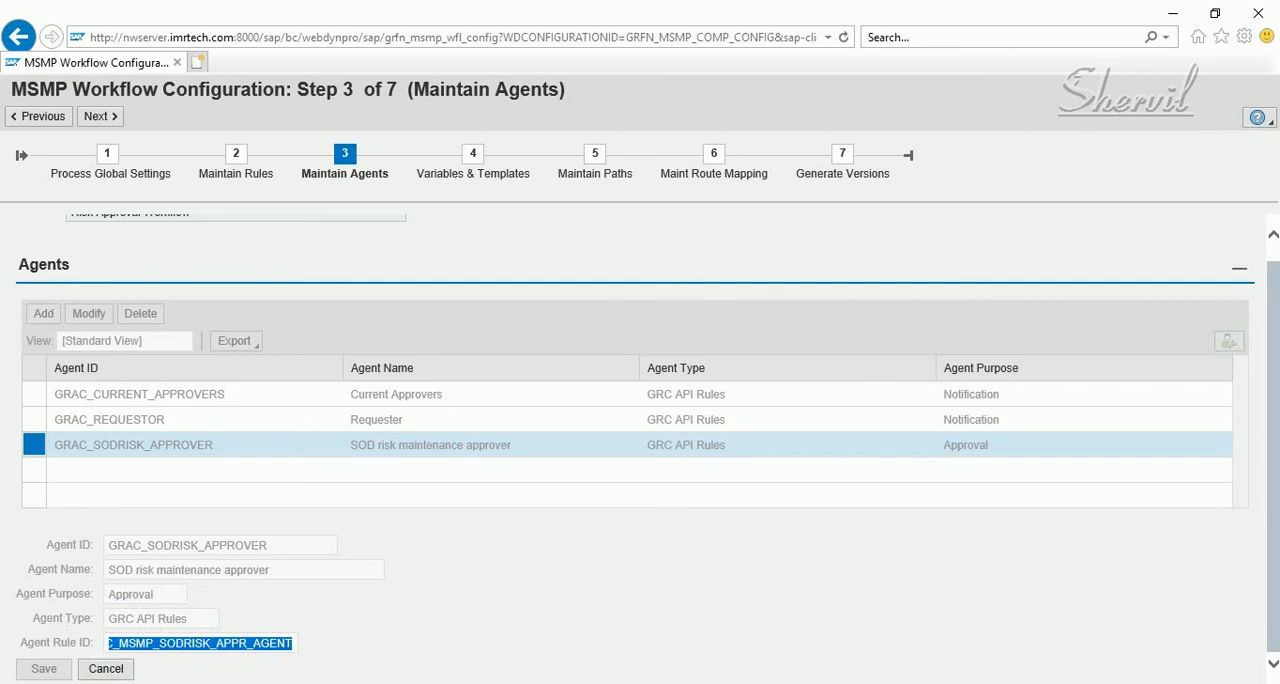
double_click(163, 544)
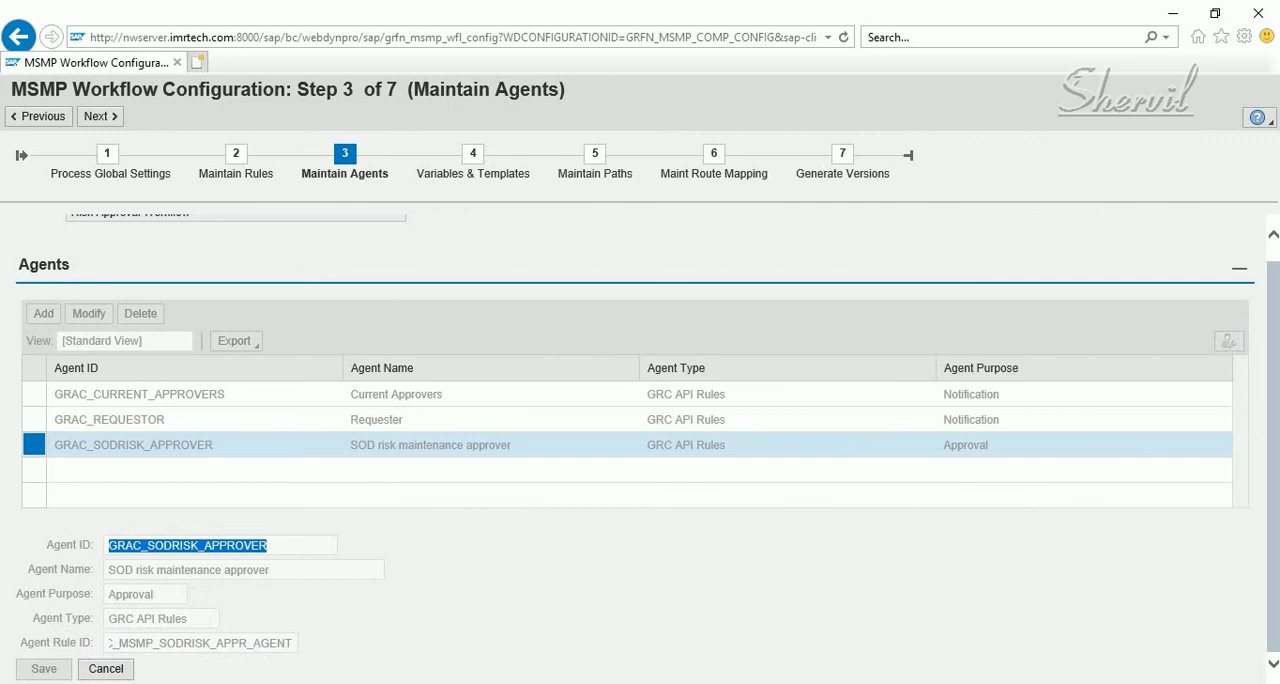
Reopen stage 001 of GRAC_DEFAULT_PATH for modification and assign GRAC_SODRISK_APPROVER as its agent ID
click(595, 153)
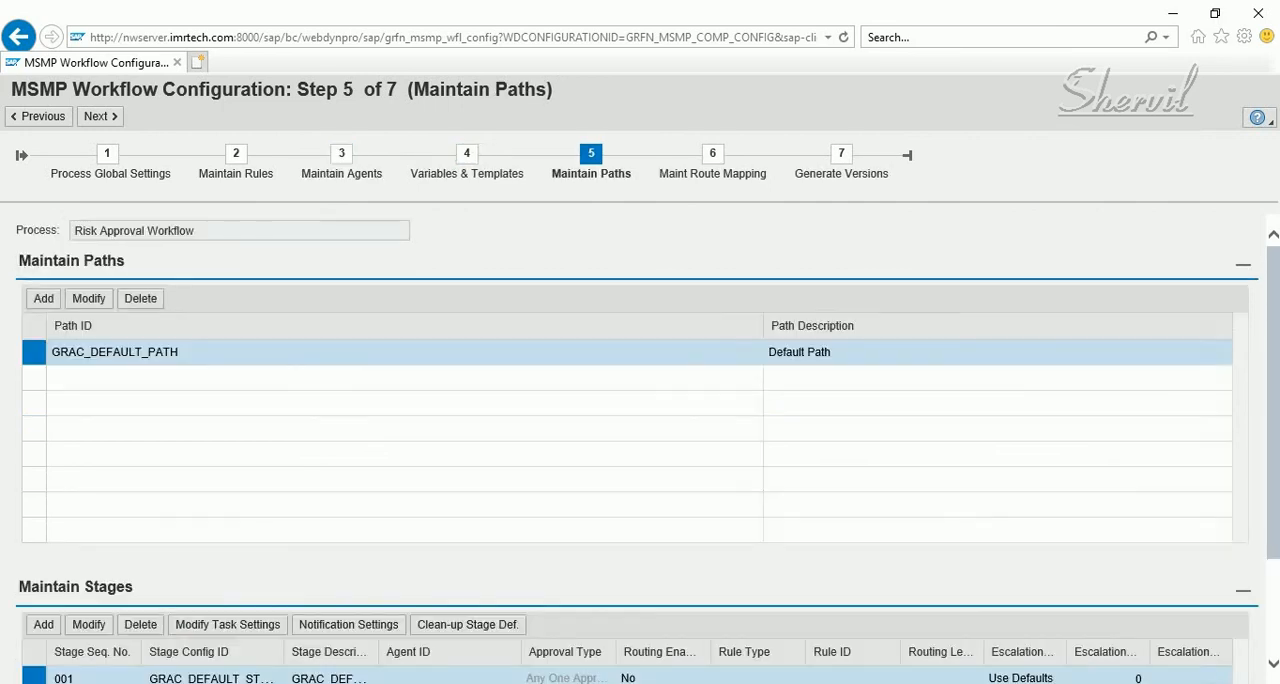
scroll(227, 486, down, 2)
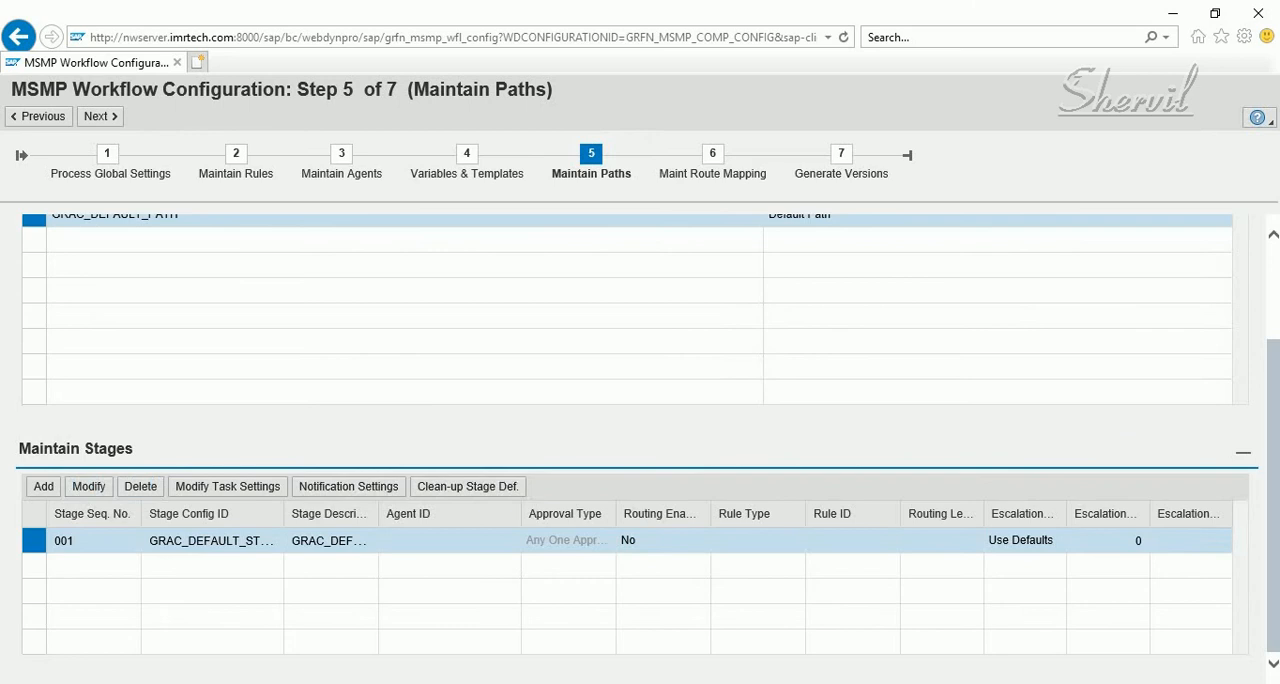
click(88, 486)
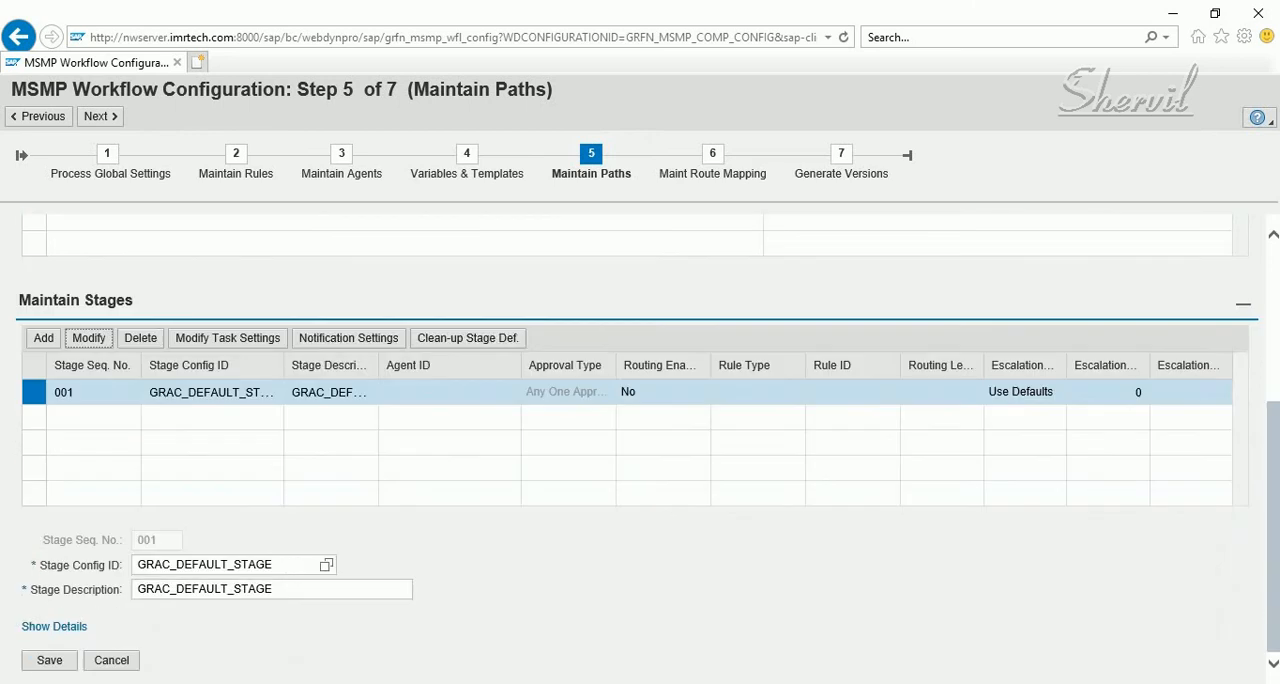
click(54, 626)
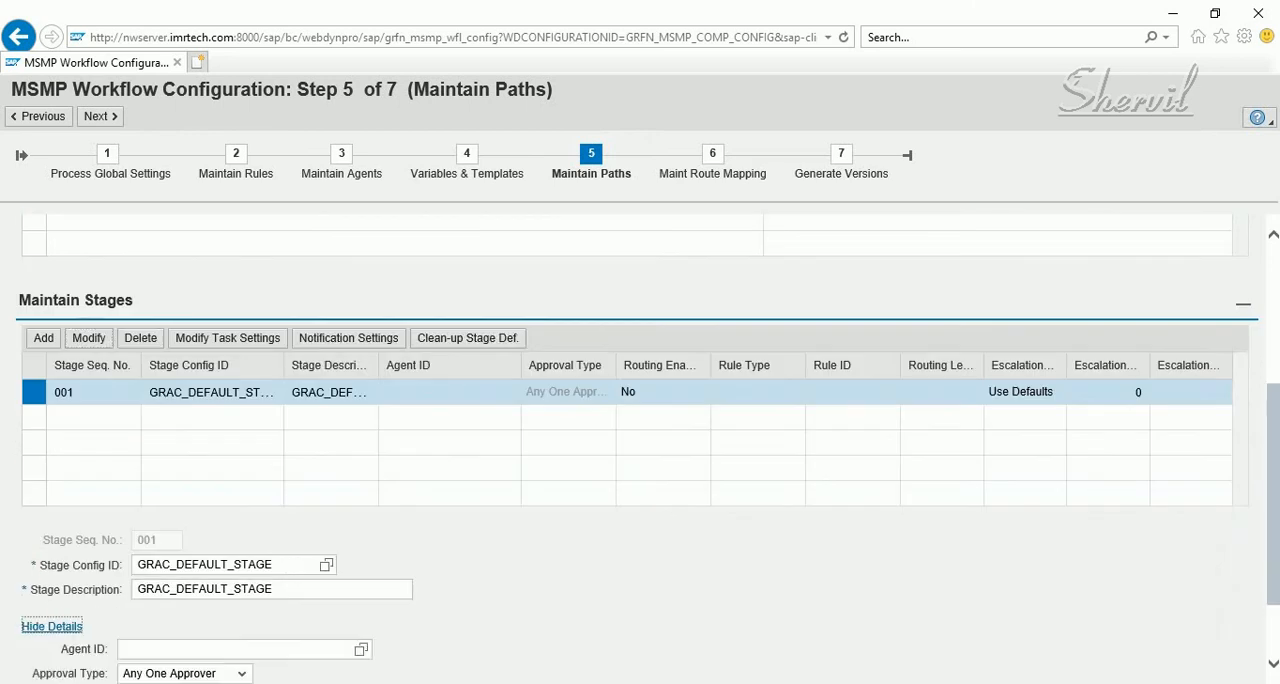
scroll(640, 448, down, 1)
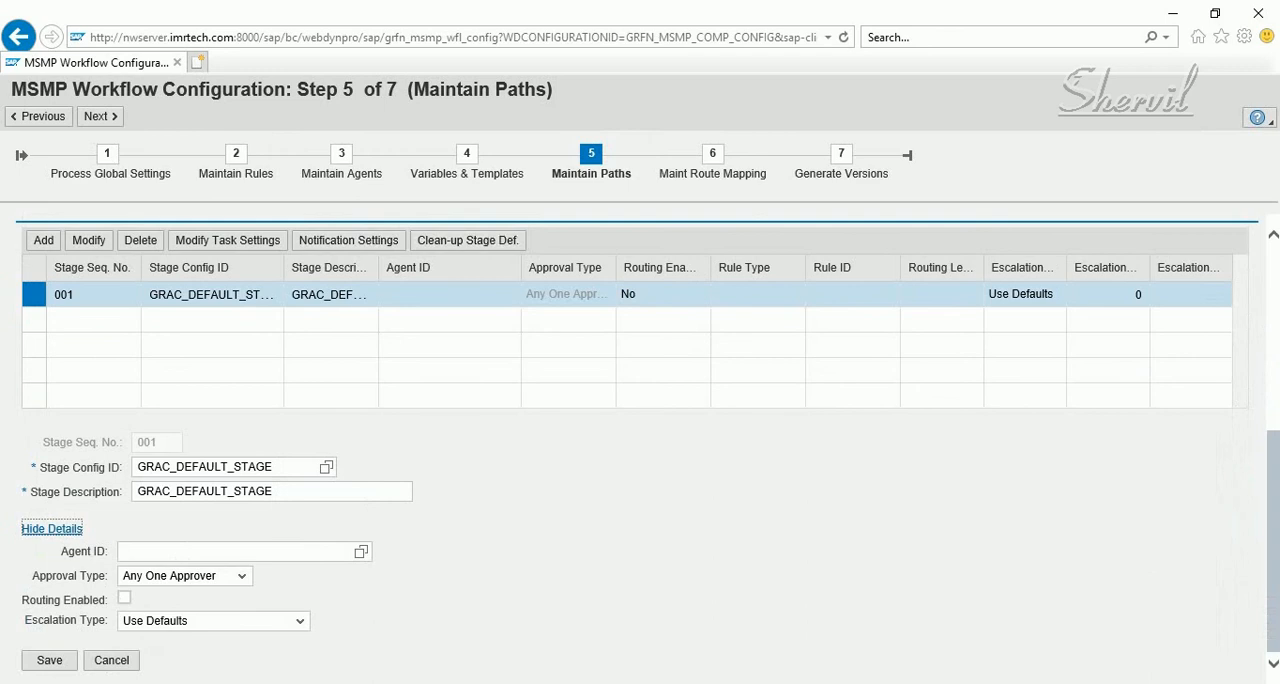
click(361, 552)
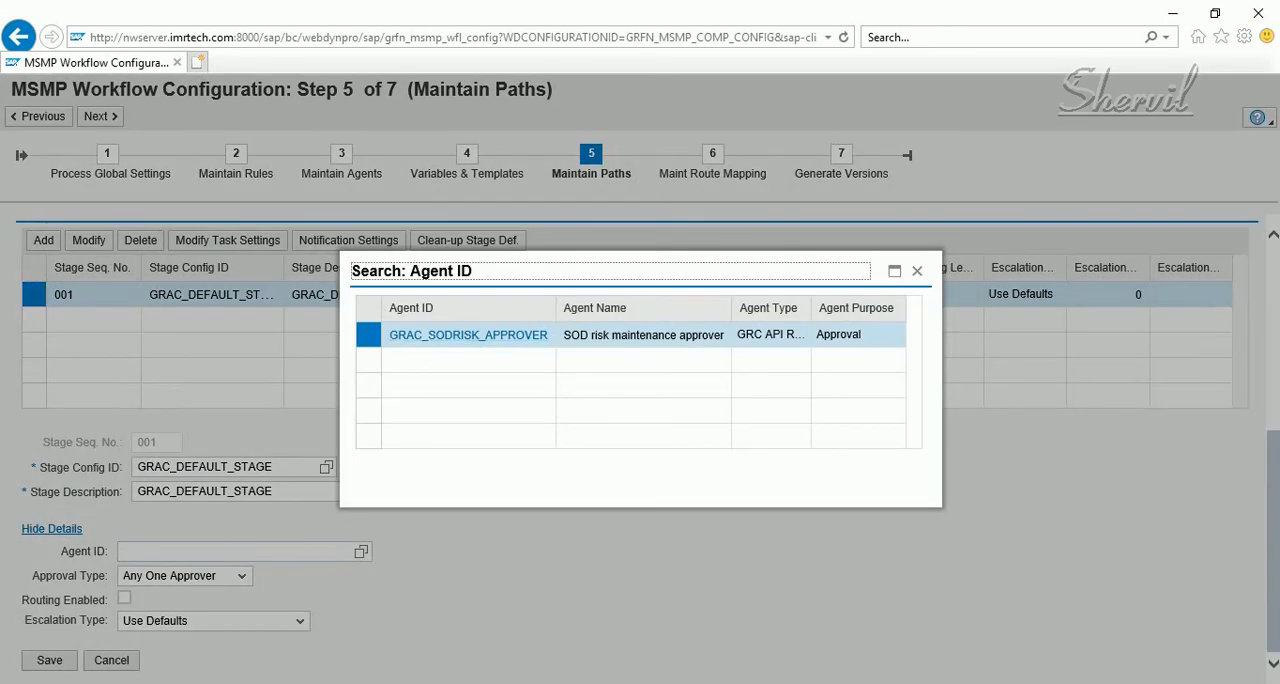
click(468, 335)
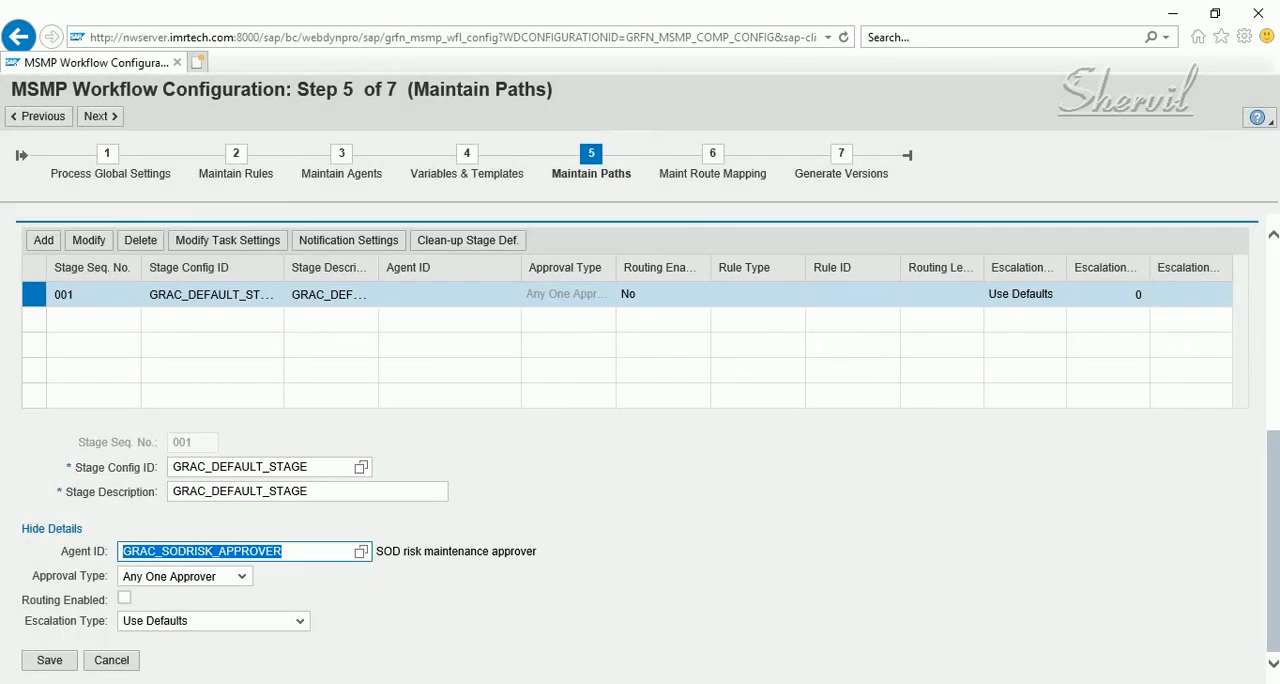
Keep the stage's approval type as Any One Approver and save the stage
click(241, 576)
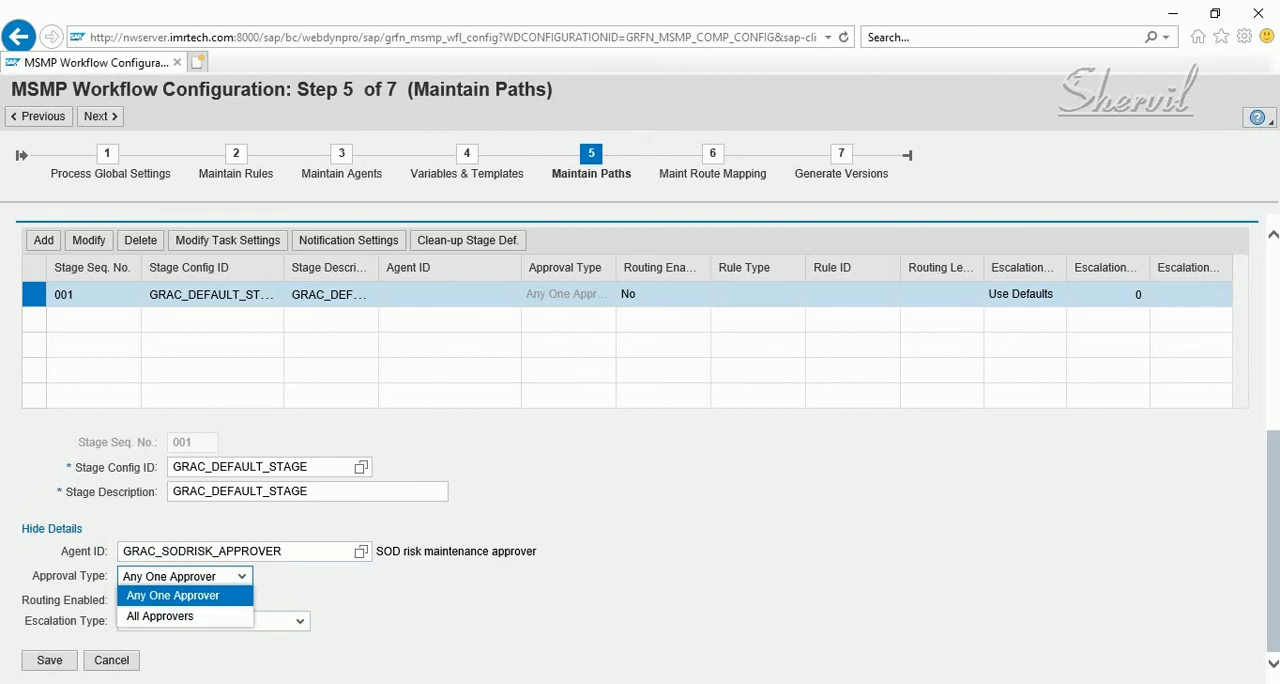
key(Return)
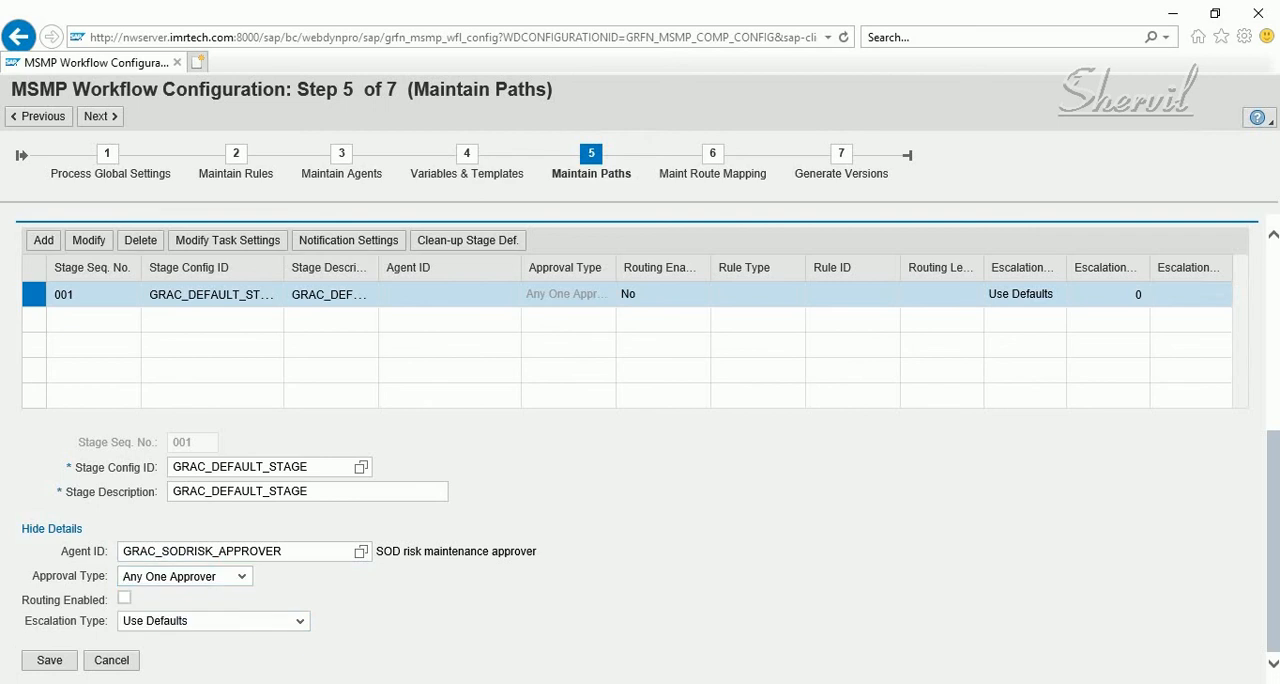
click(49, 660)
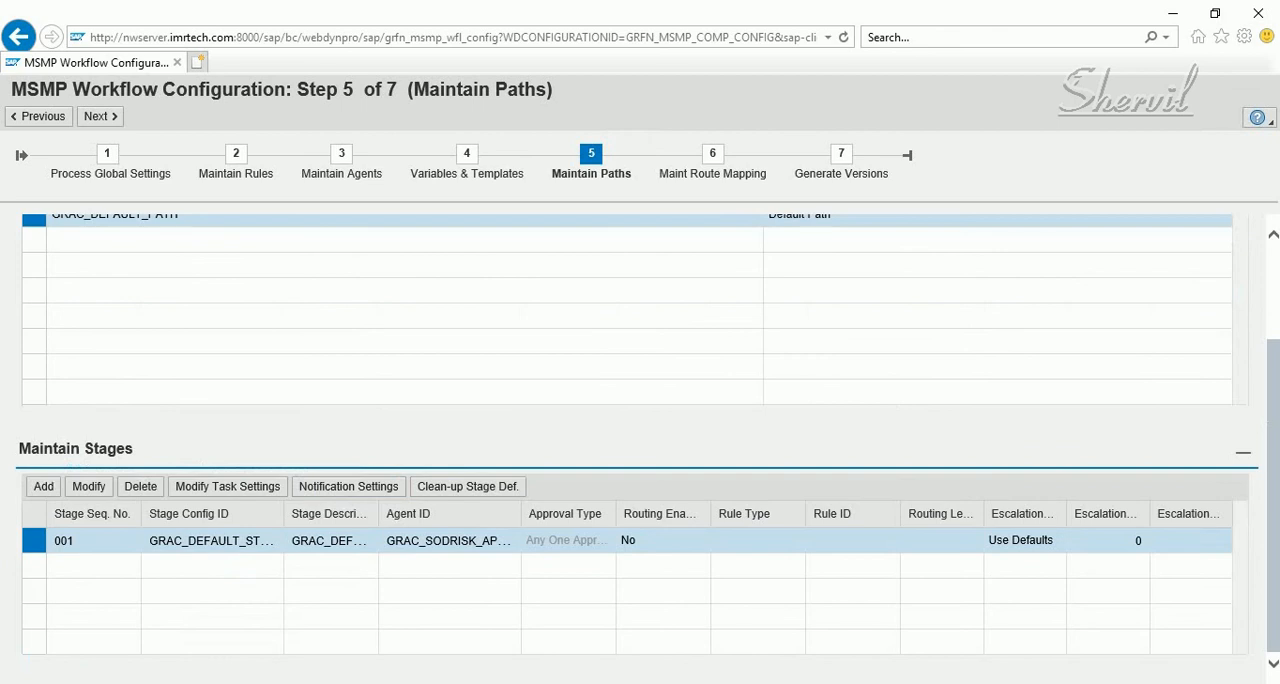
Save the Risk Approval Workflow configuration without transporting the object and activate a new version of it
click(841, 160)
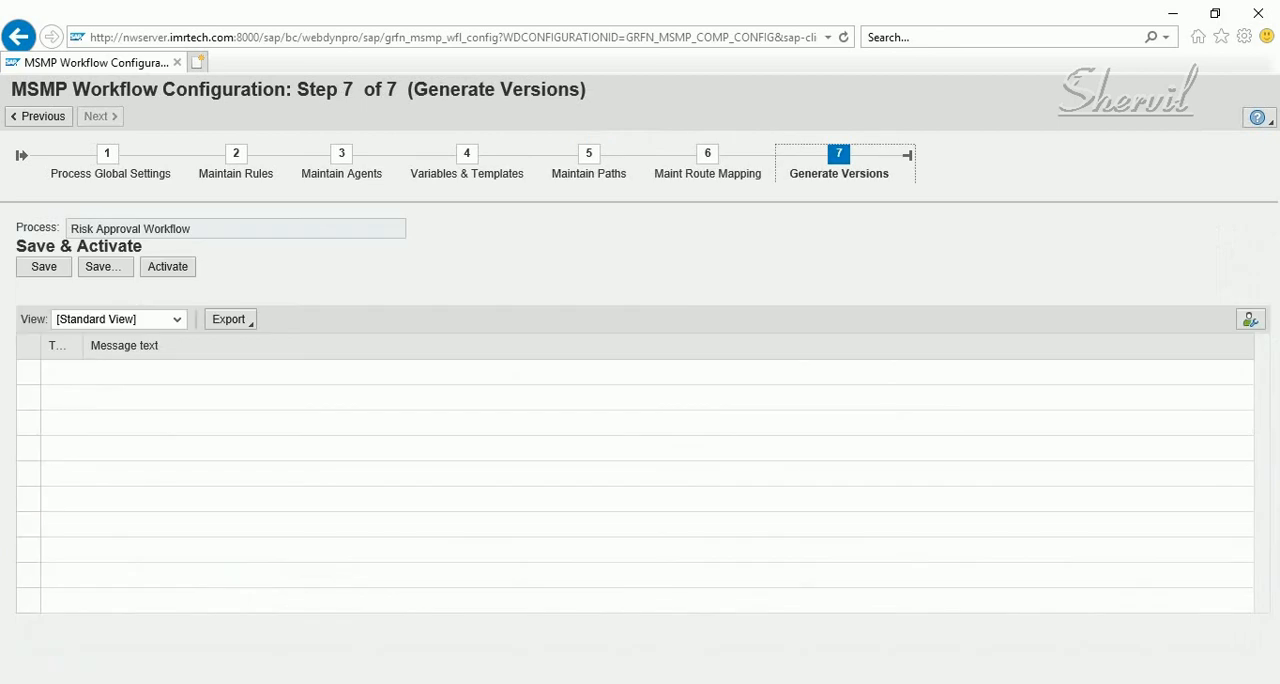
click(44, 266)
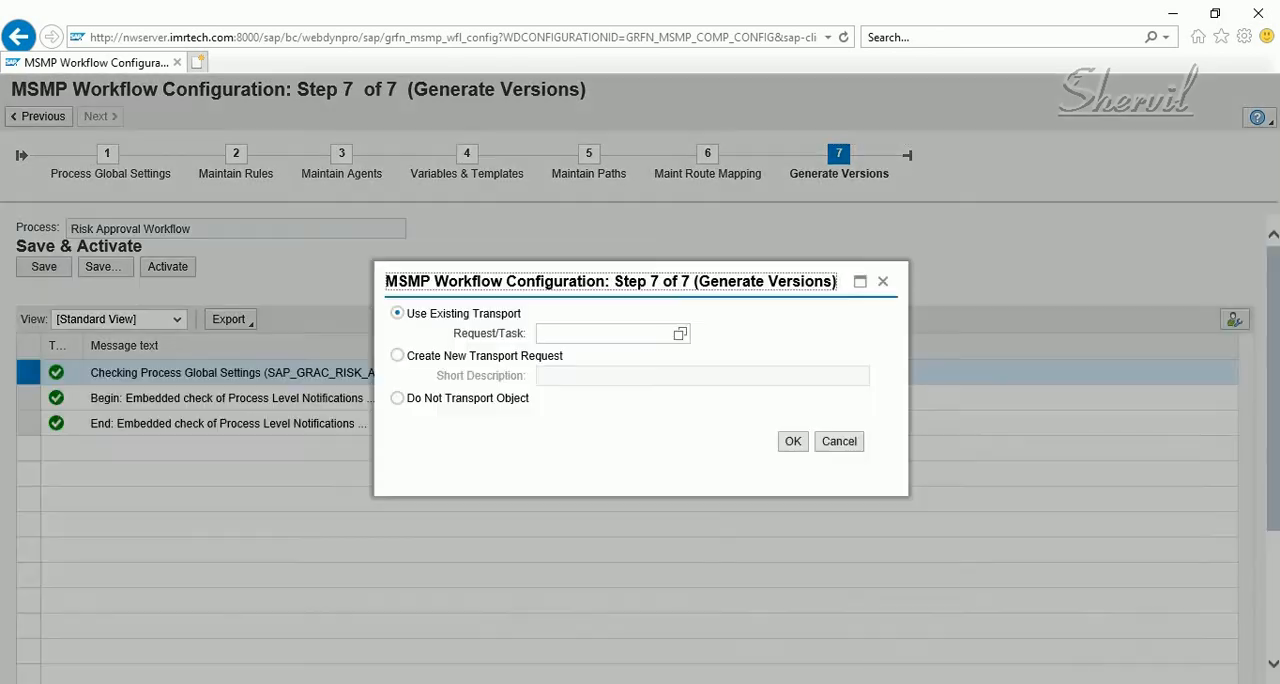
click(398, 398)
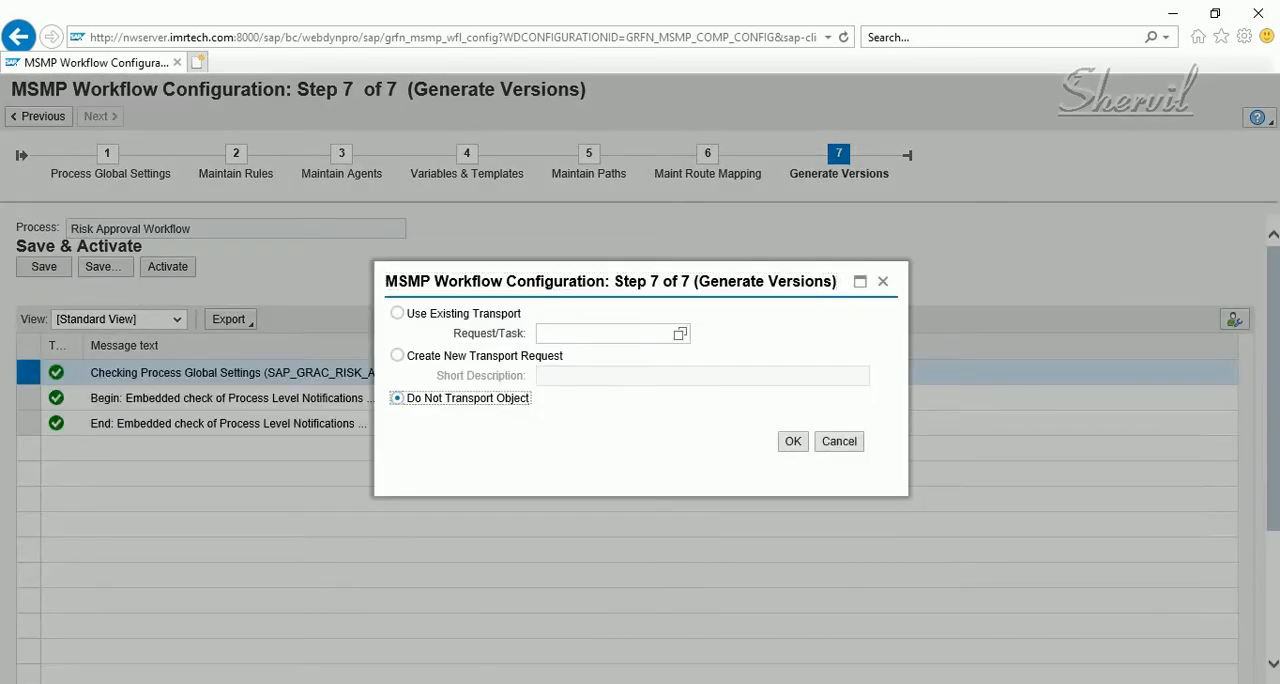
click(792, 441)
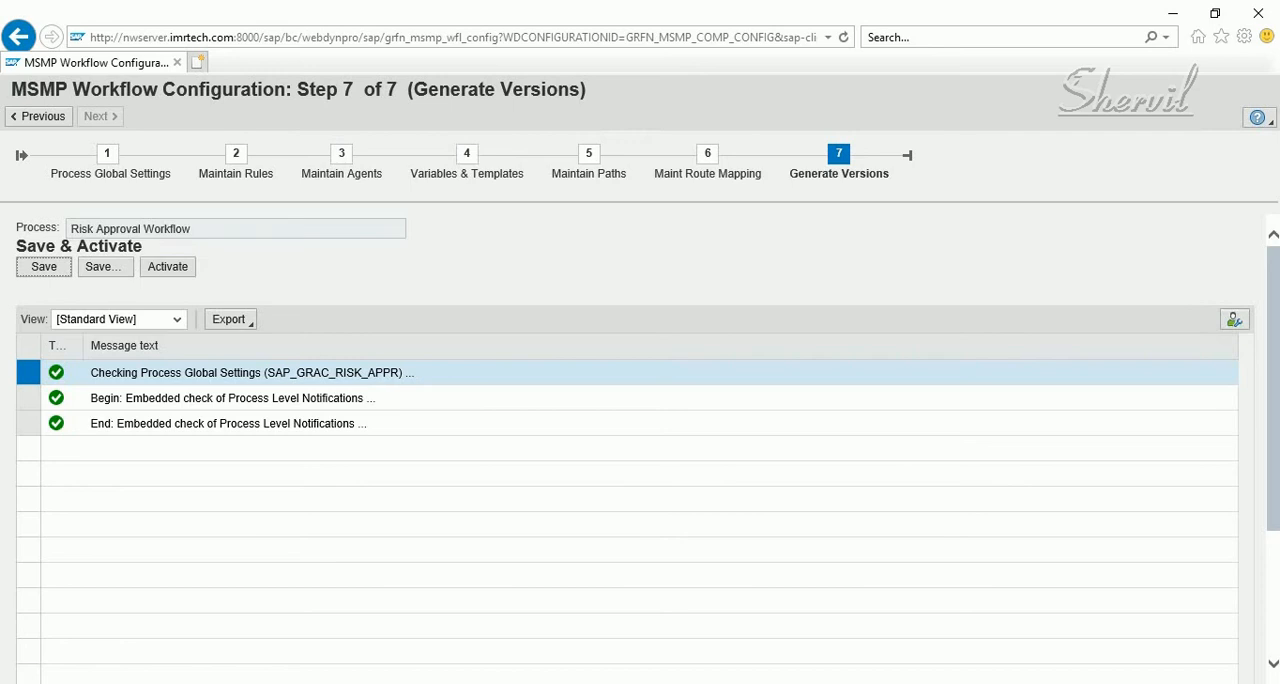
click(167, 266)
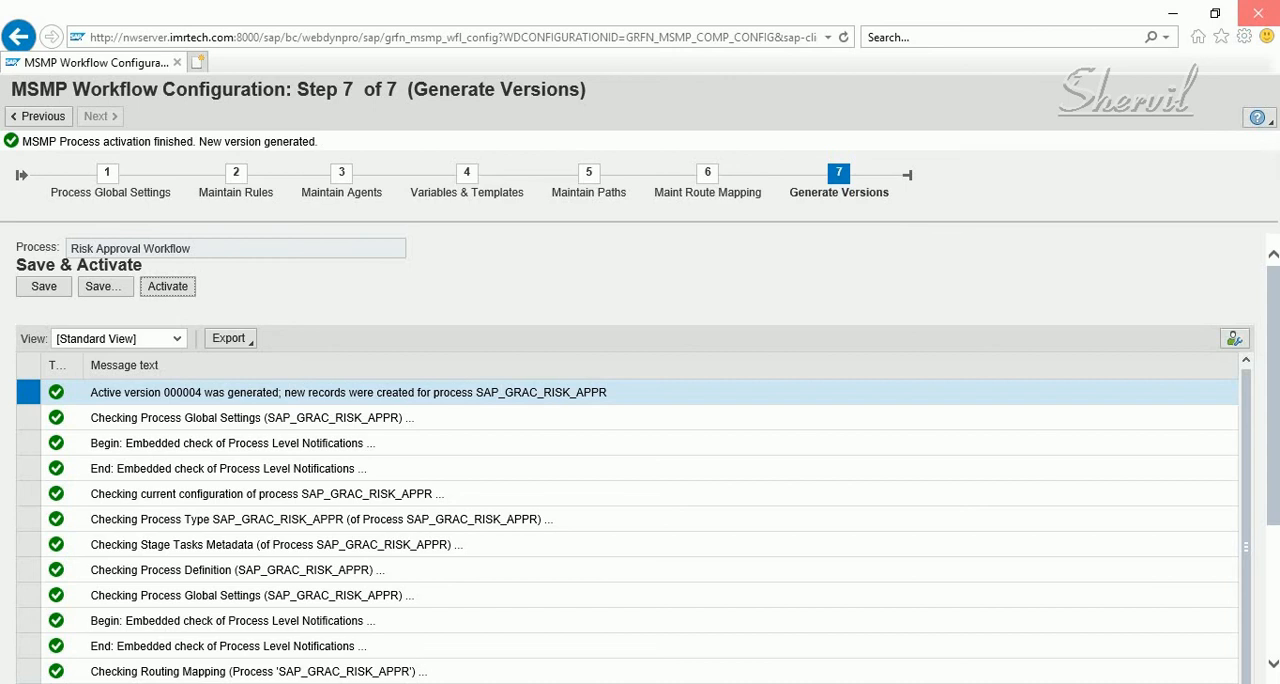
Minimize the MSMP configuration window and try to run the nwbc transaction from SAP Easy Access
click(1172, 13)
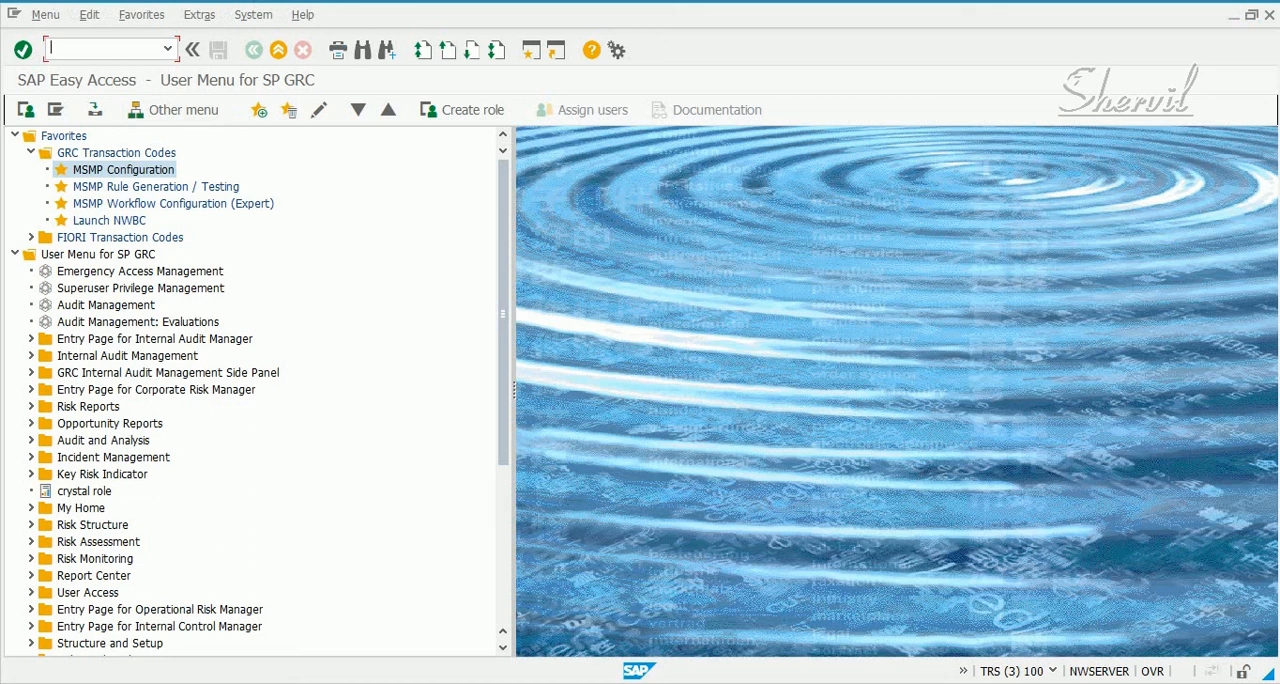
text(nwbc)
key(Return)
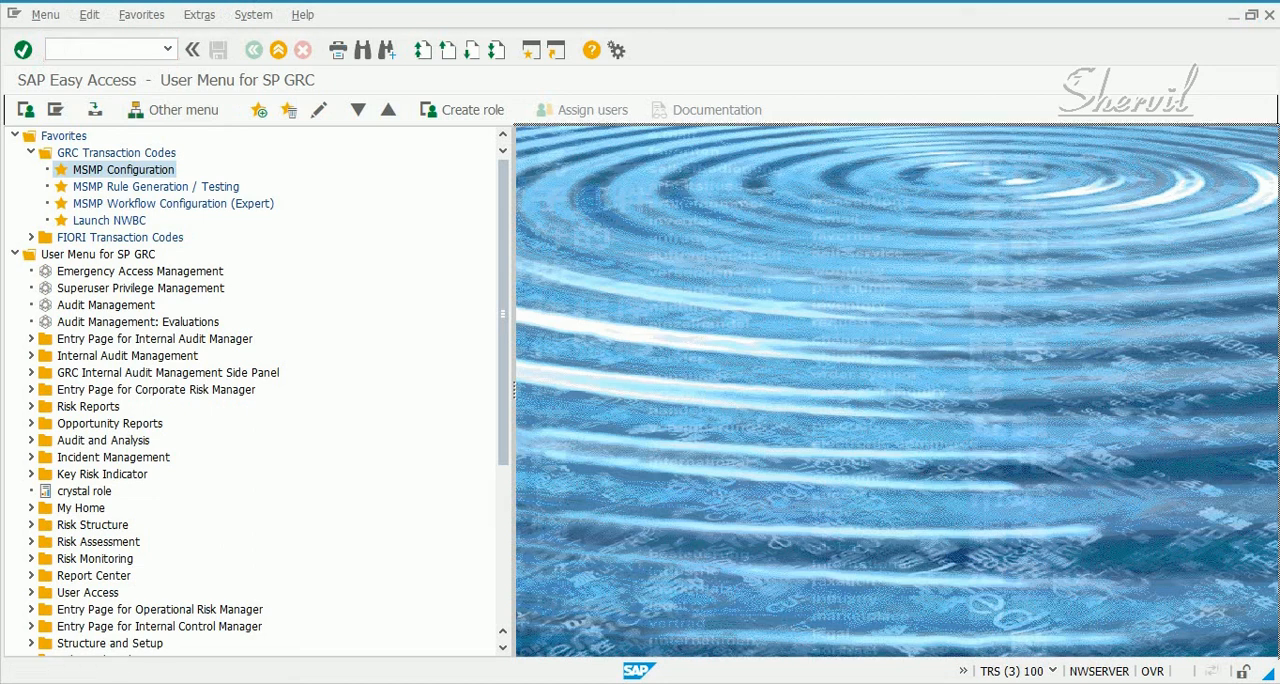
click(100, 49)
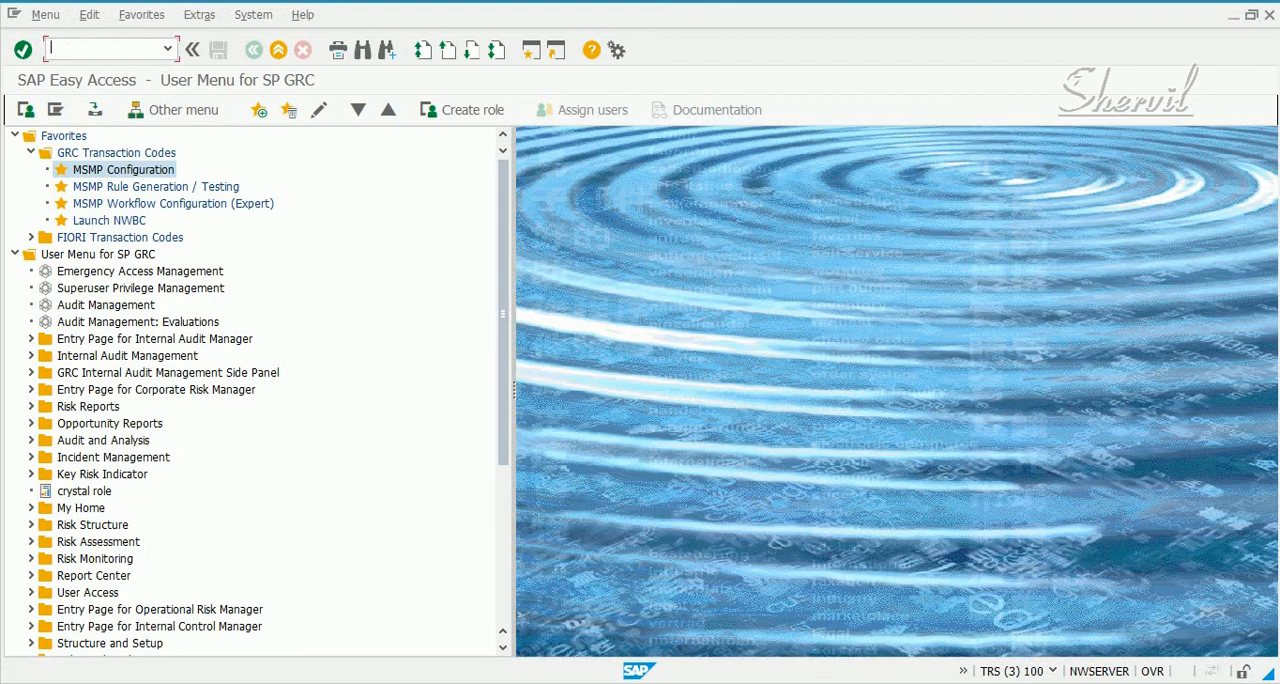
click(896, 390)
click(100, 49)
text(nwbc)
key(Return)
text(/n)
key(Return)
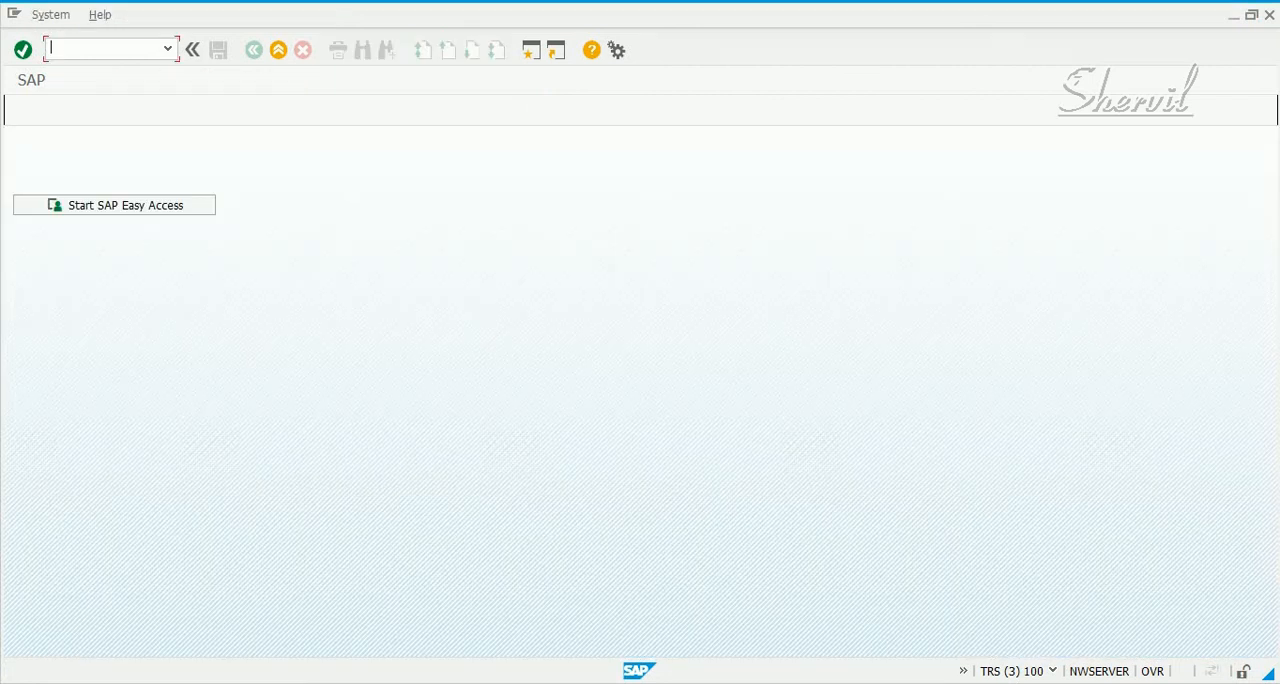
click(114, 205)
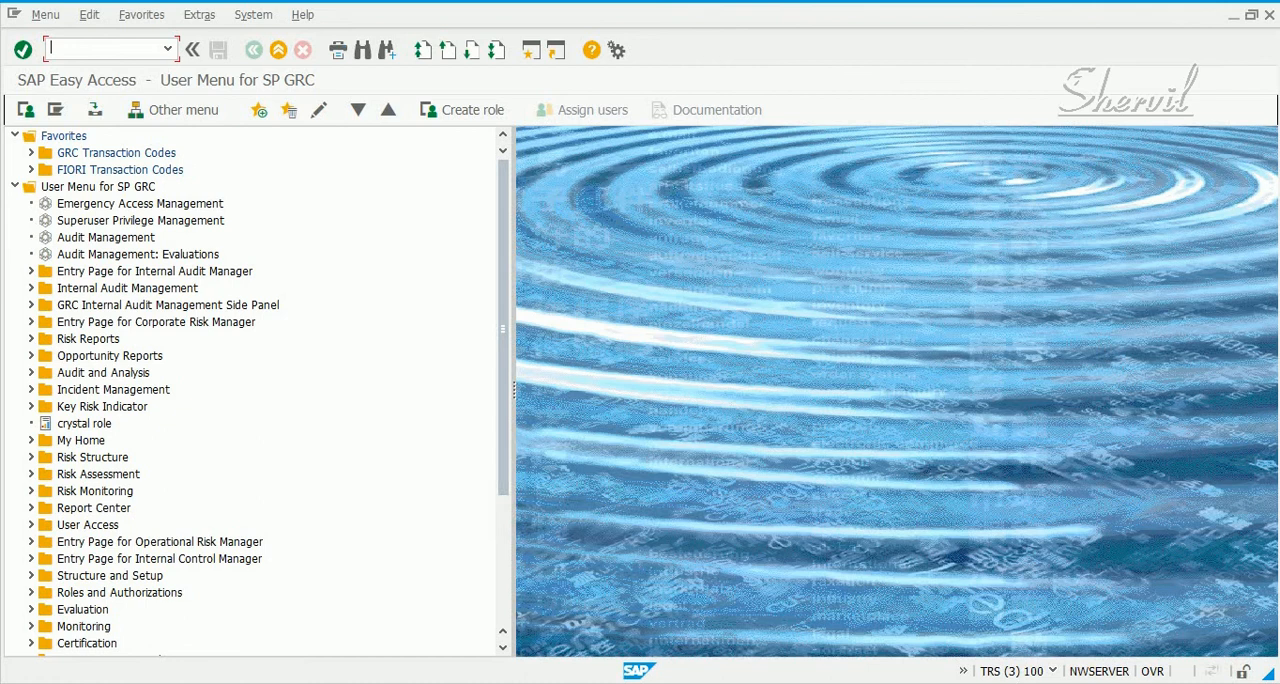
Run the NWBC transaction from SAP Easy Access and maximize the Business Client window
text(NWBC)
key(Return)
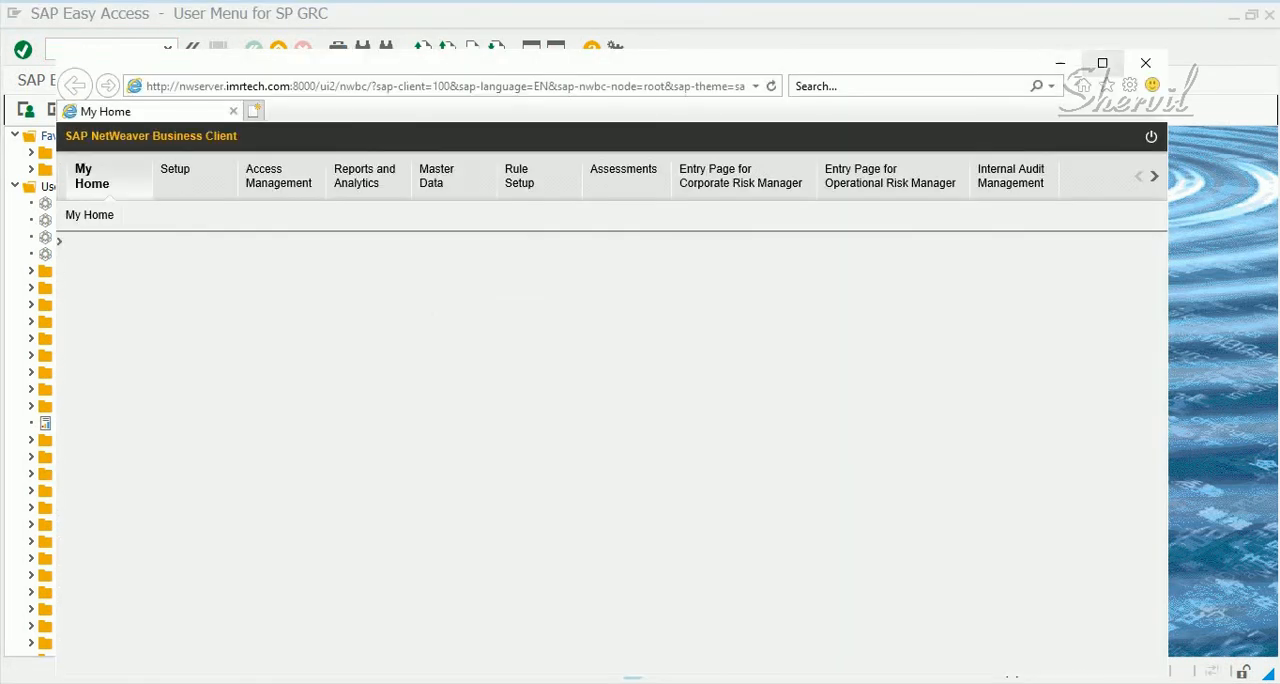
click(1103, 63)
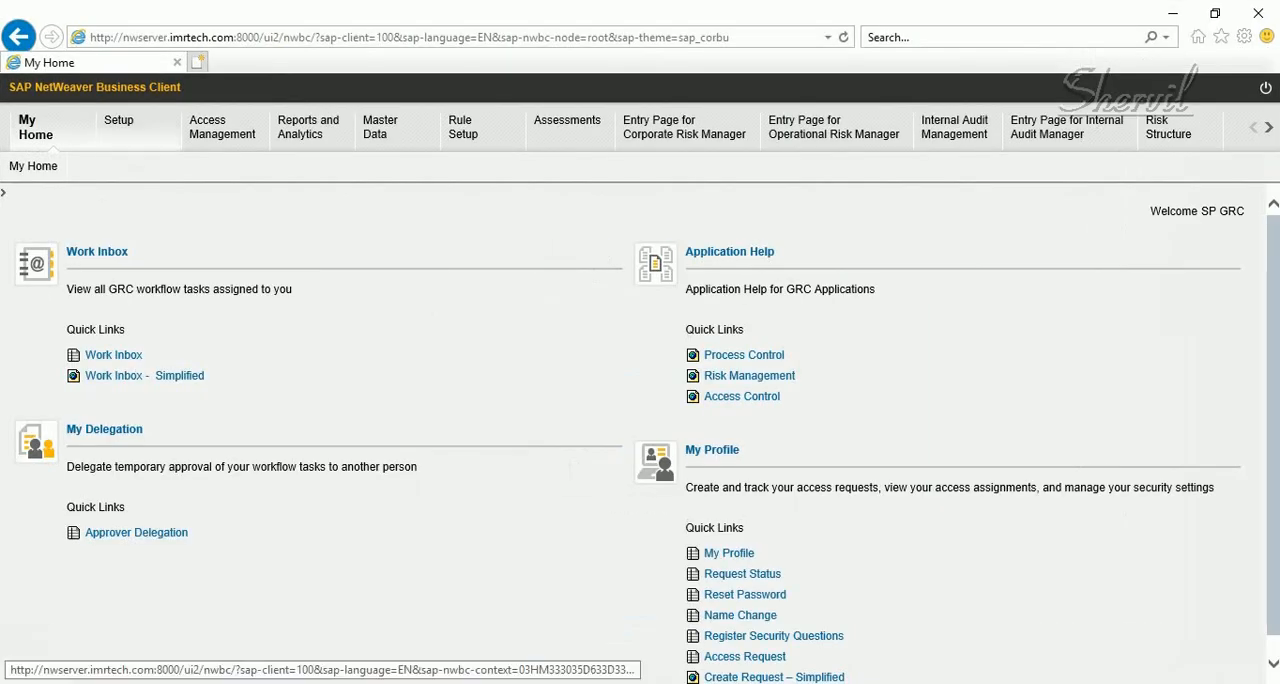
Go to Access Risks in Setup and start a new access risk with the ID ZZRISK10
click(120, 127)
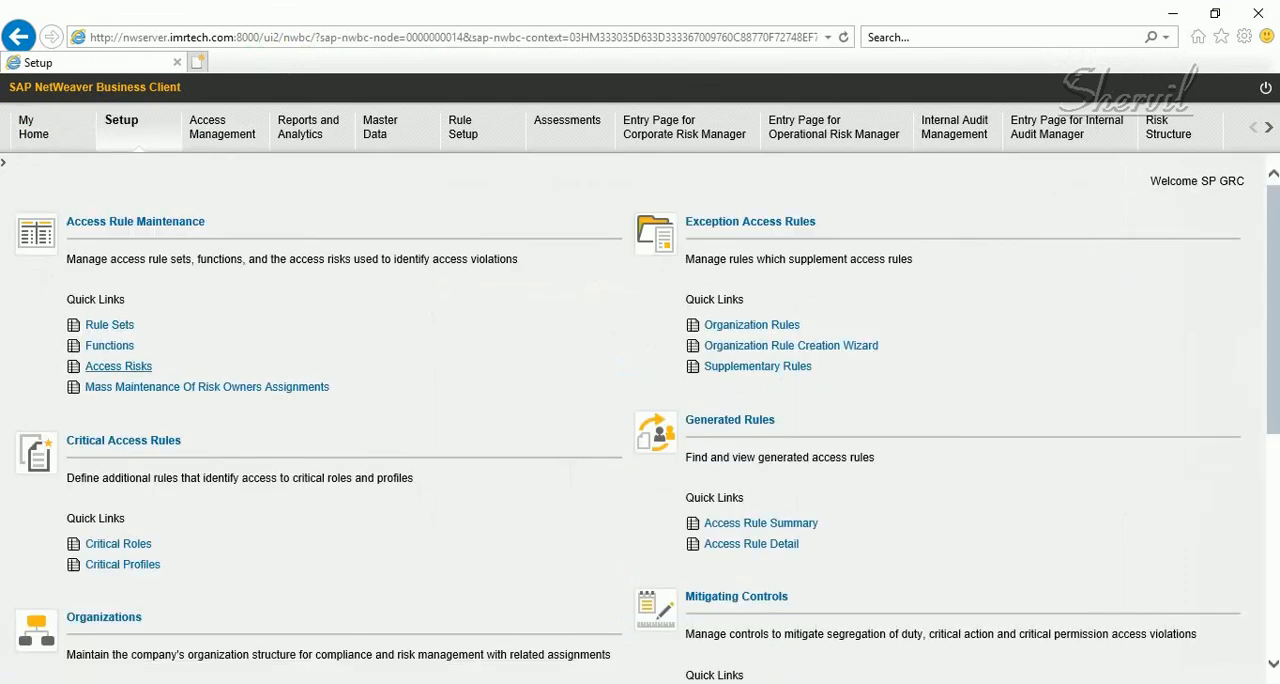
click(118, 366)
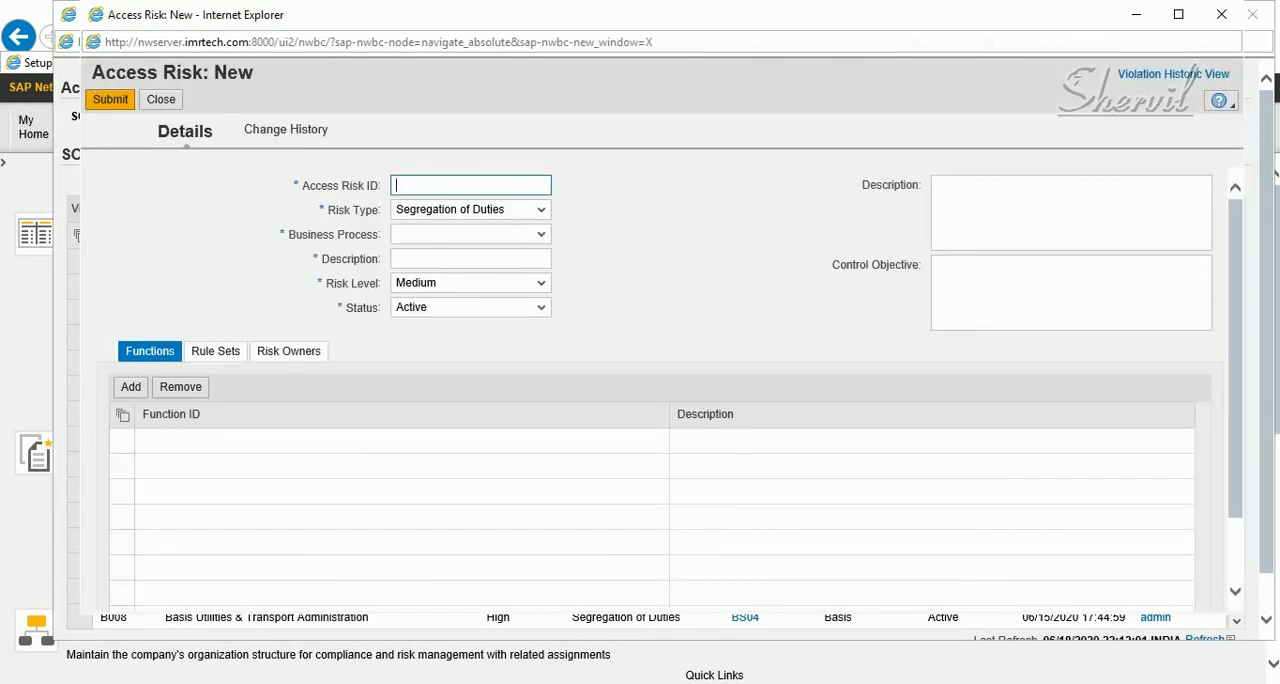
text(ZZRISK10)
key(Tab)
Set the risk's business process to Basis and enter "Basis Conflict" as both its short and detailed description
click(541, 234)
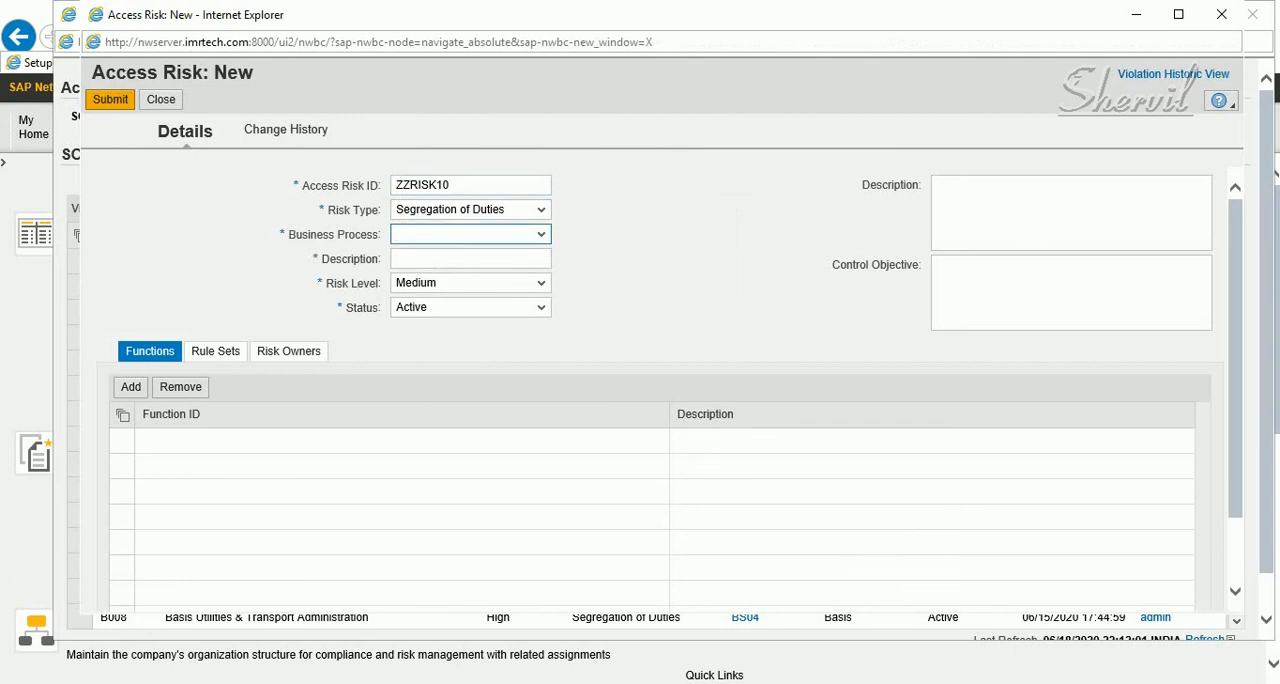
key(Return)
key(Tab)
text(Basis )
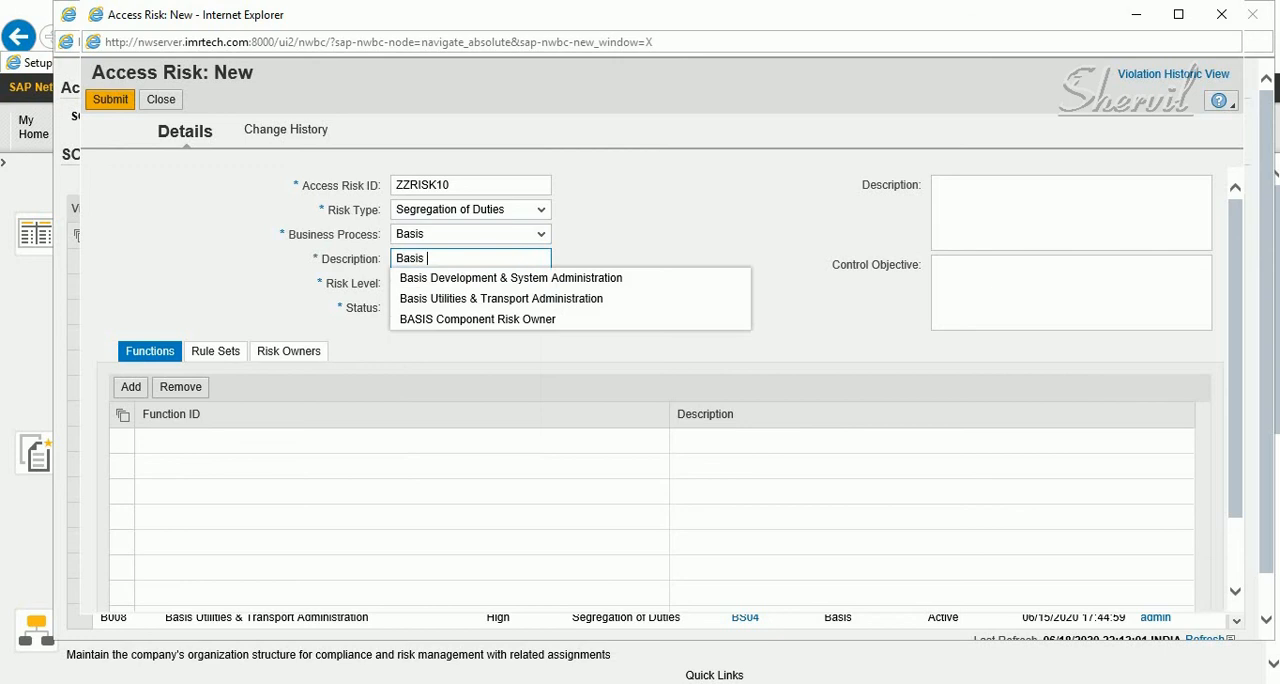
text(Co)
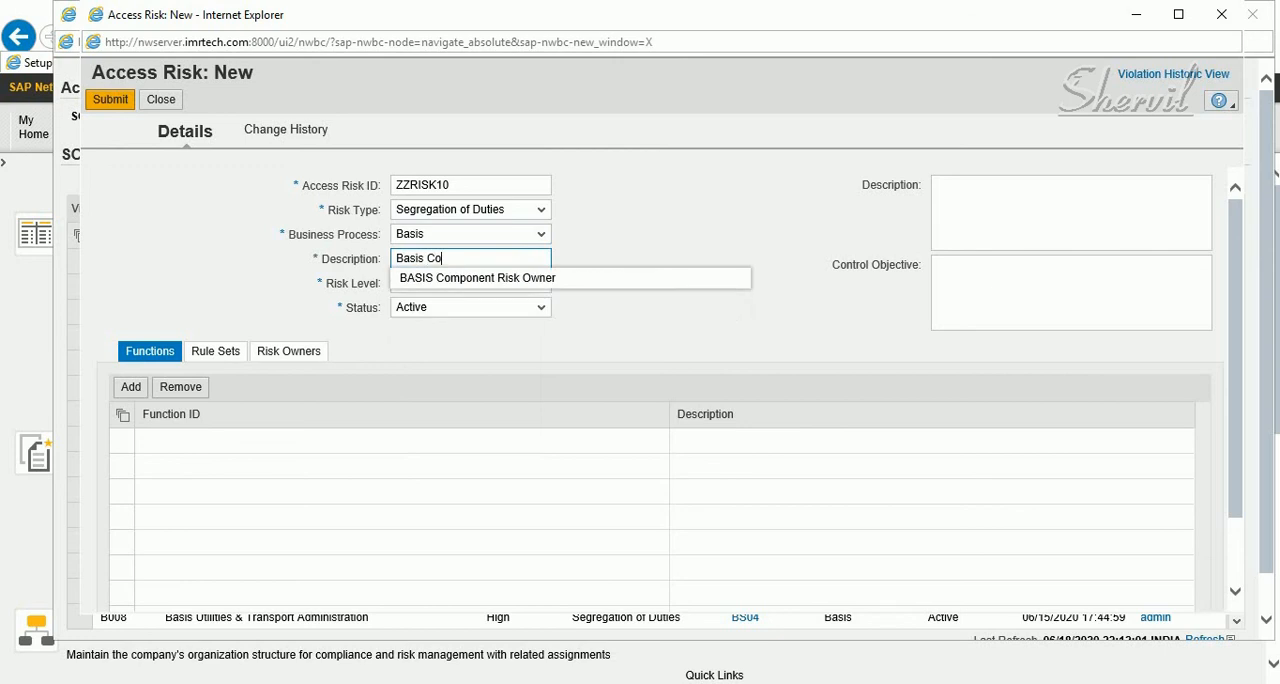
text(nflitc)
key(BackSpace)
key(BackSpace)
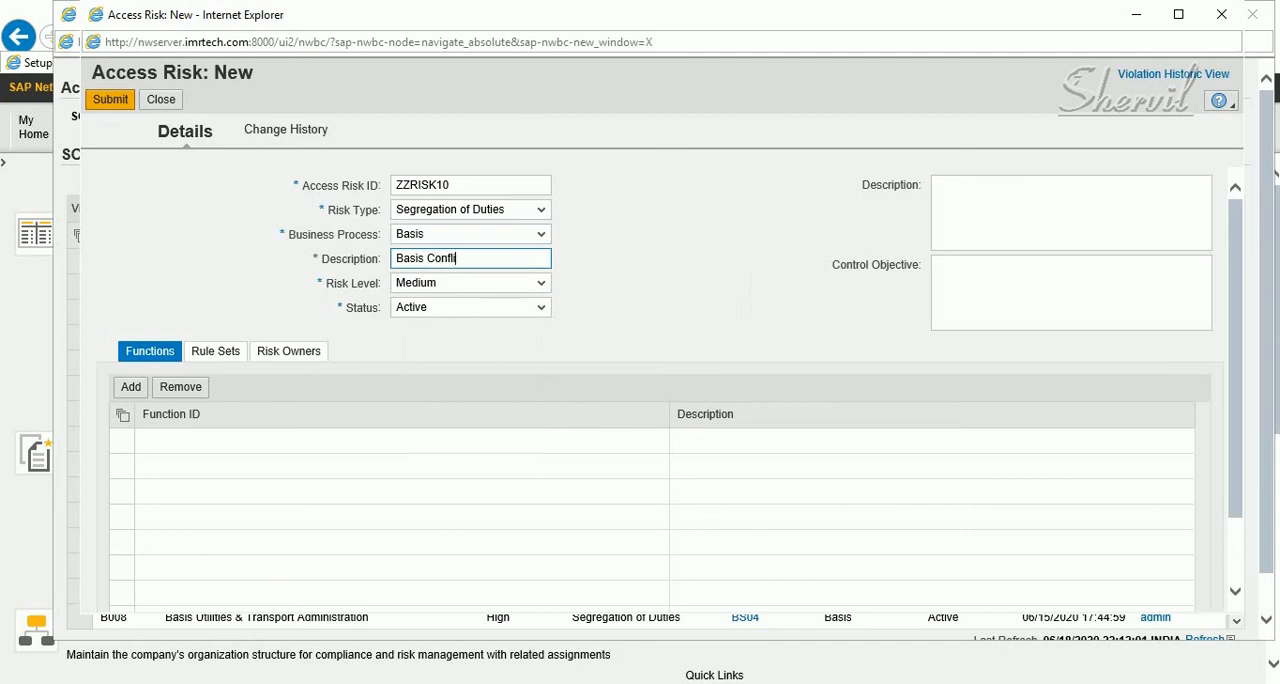
text(ct)
key(ctrl+a)
key(ctrl+c)
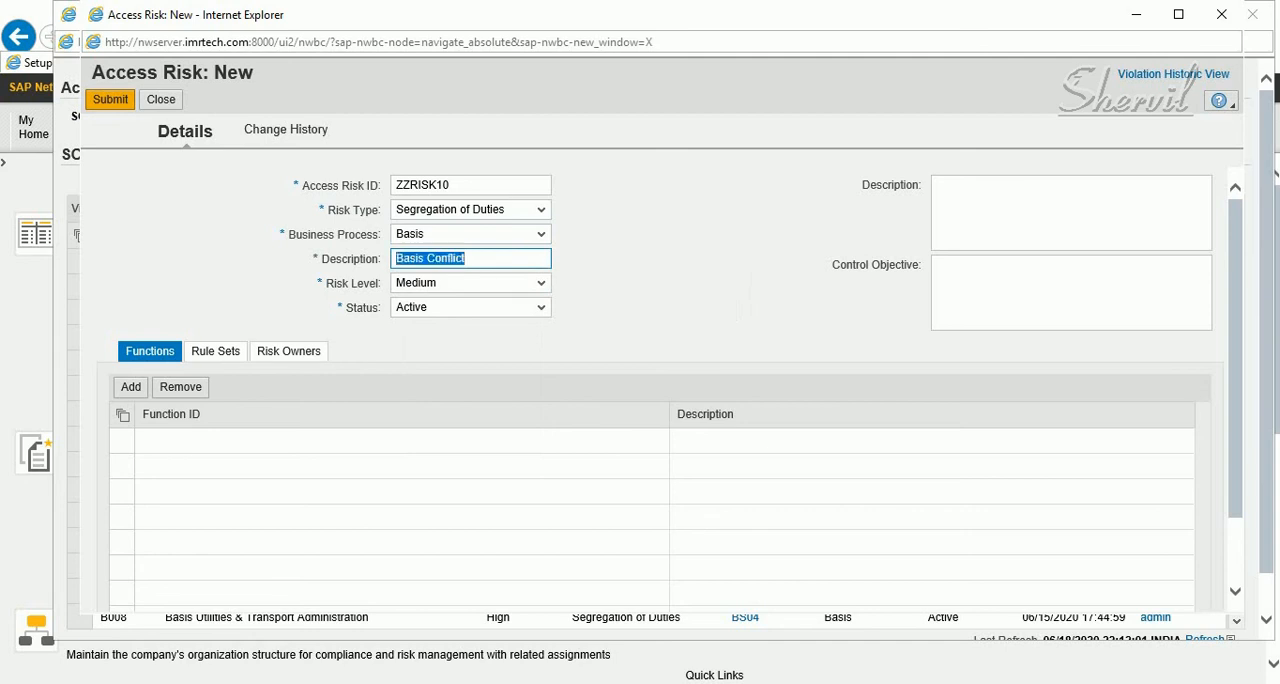
click(1040, 207)
key(ctrl+v)
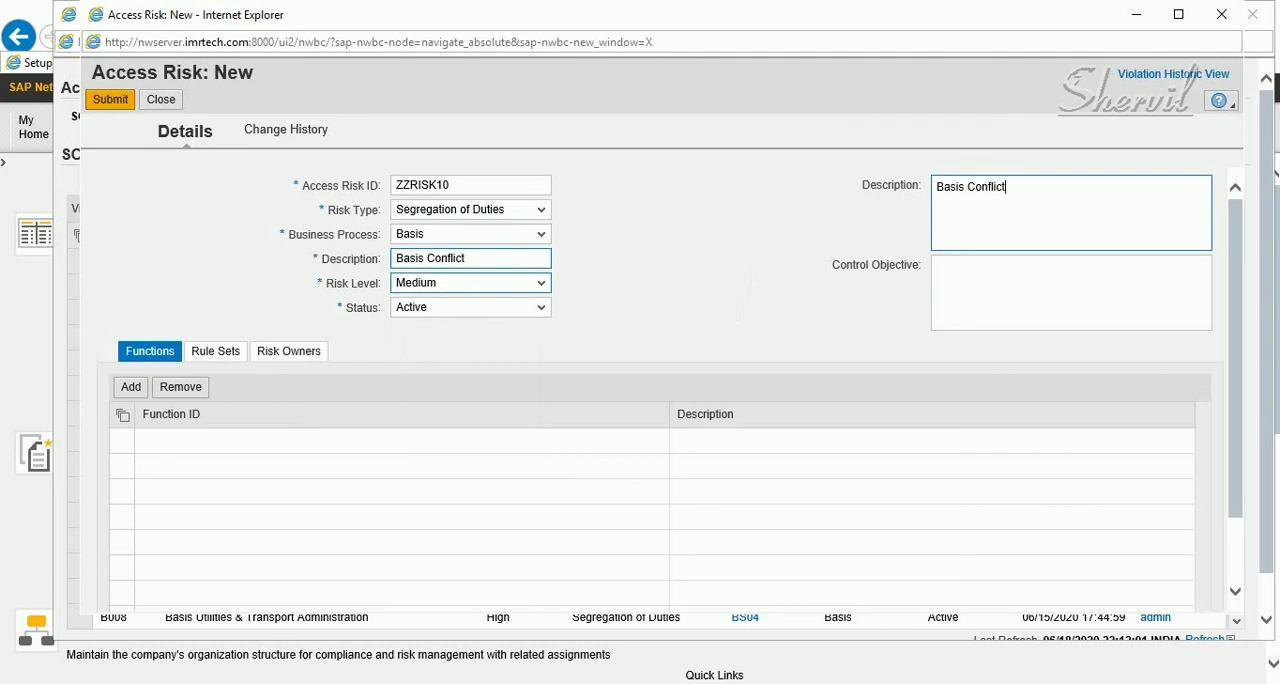
Set the risk level of ZZRISK10 to High
click(541, 283)
key(Down)
key(Return)
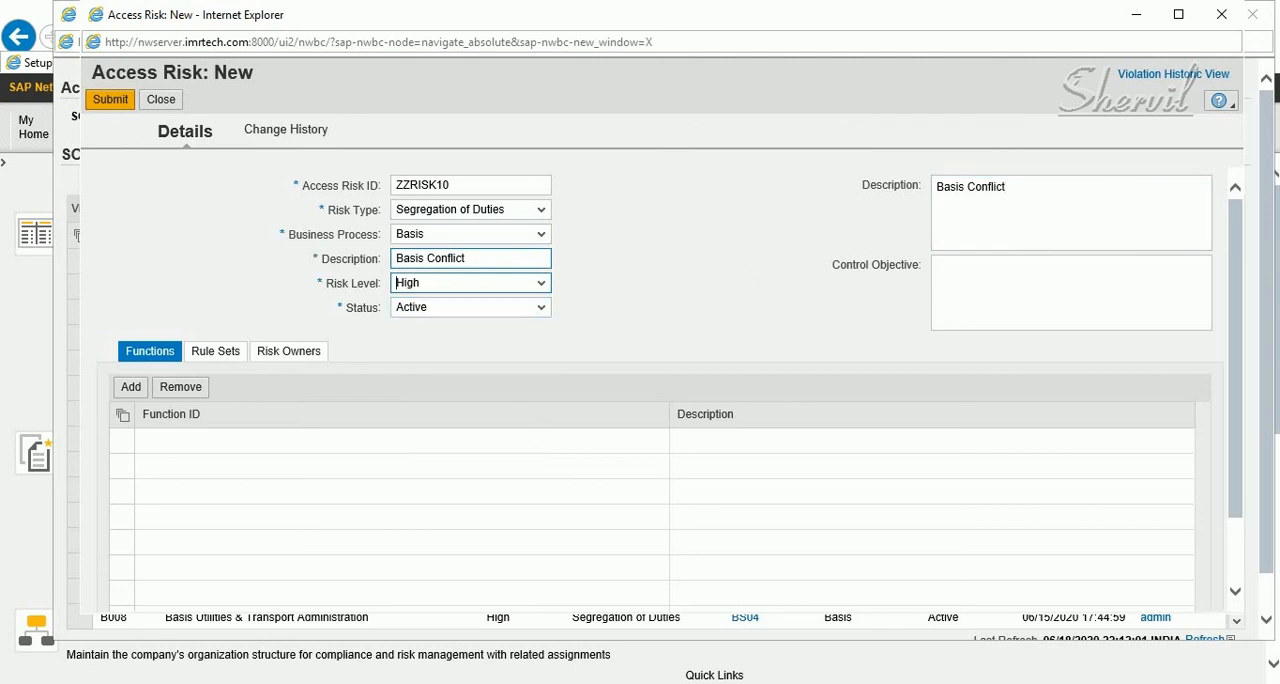
Add a function row to risk ZZRISK10 and look up the available functions matching BS*
click(131, 387)
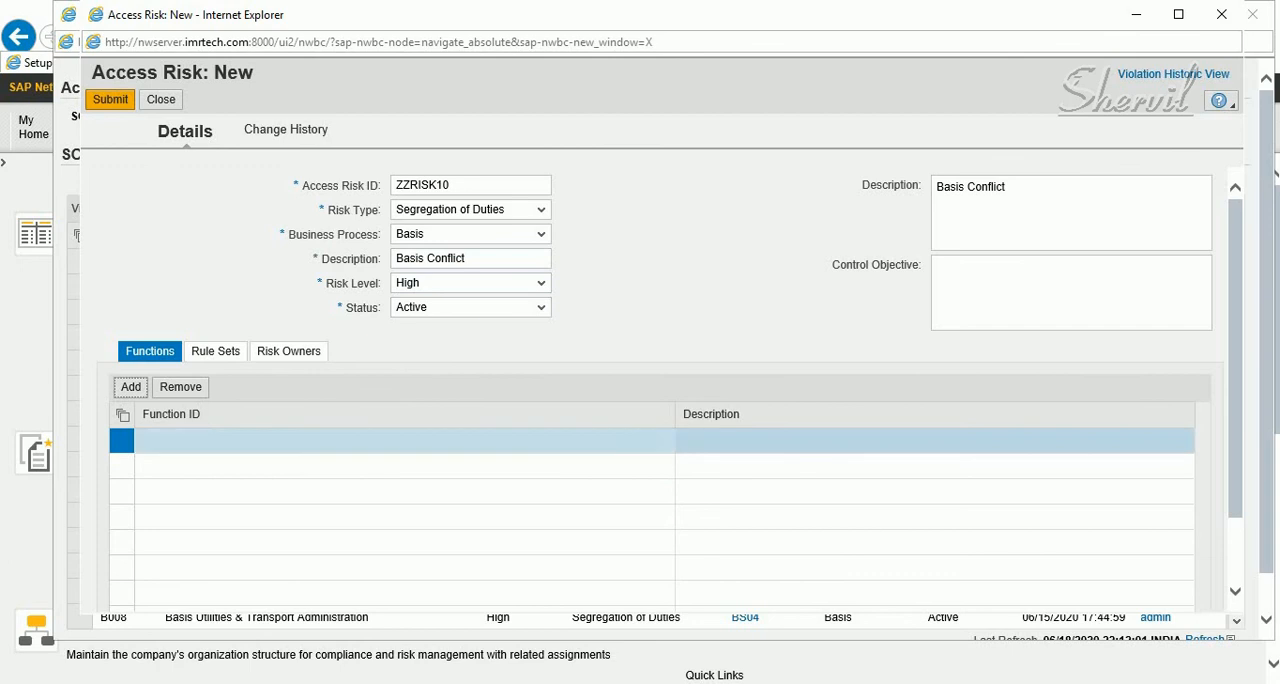
click(210, 441)
text(BS*)
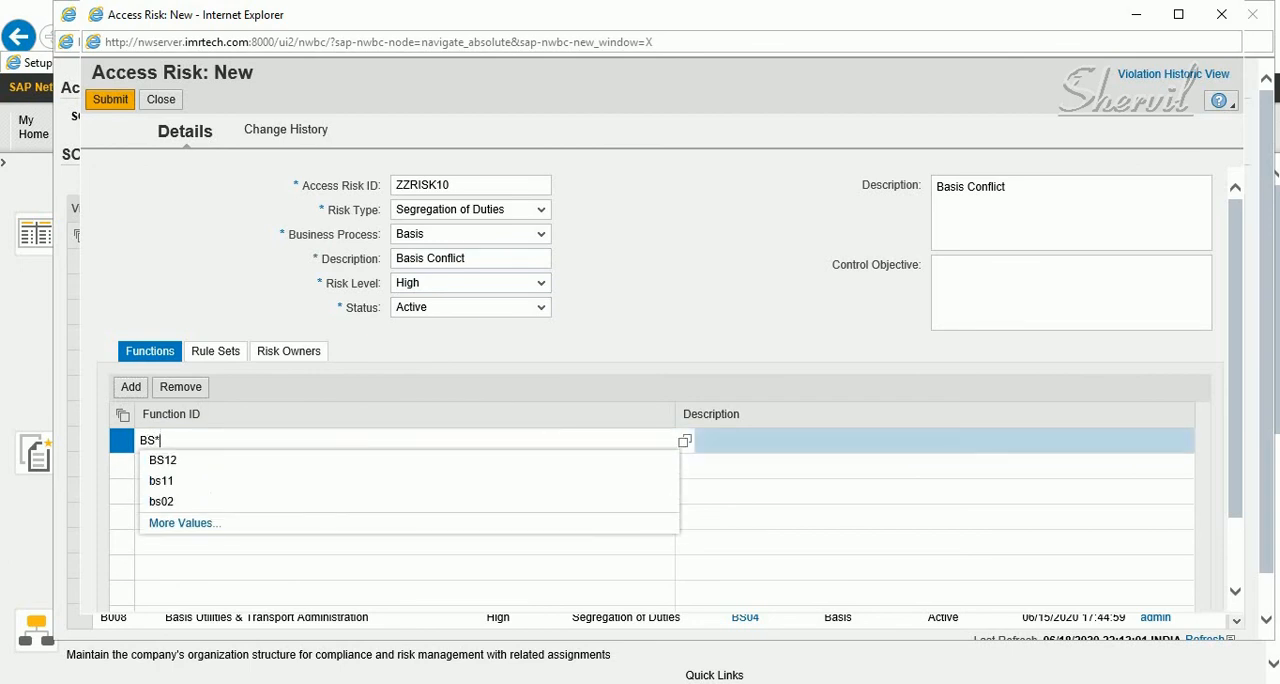
click(684, 440)
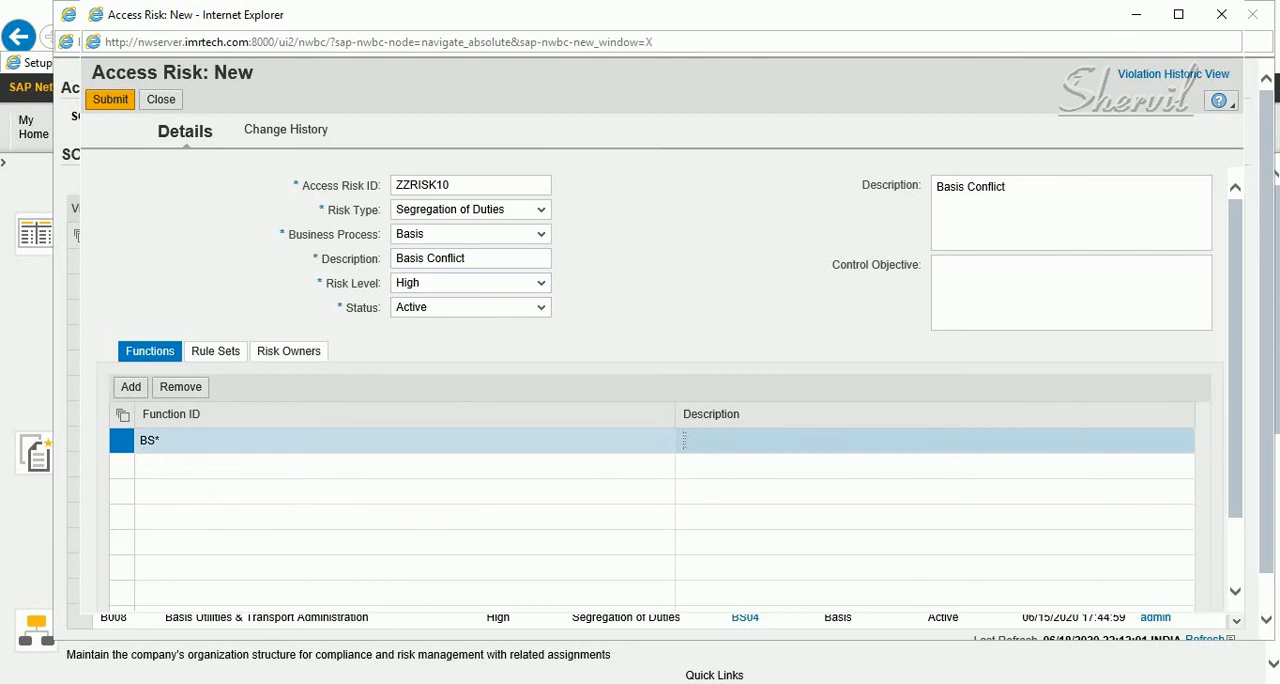
click(684, 440)
click(684, 440)
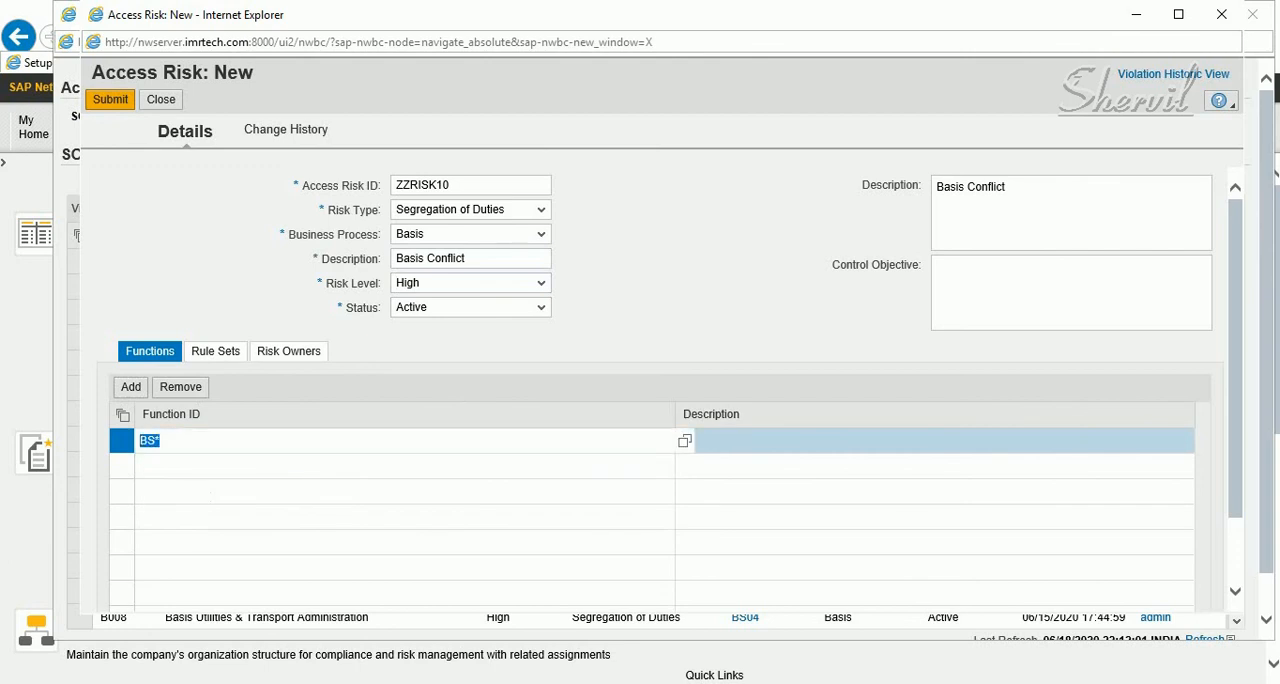
click(161, 440)
key(Return)
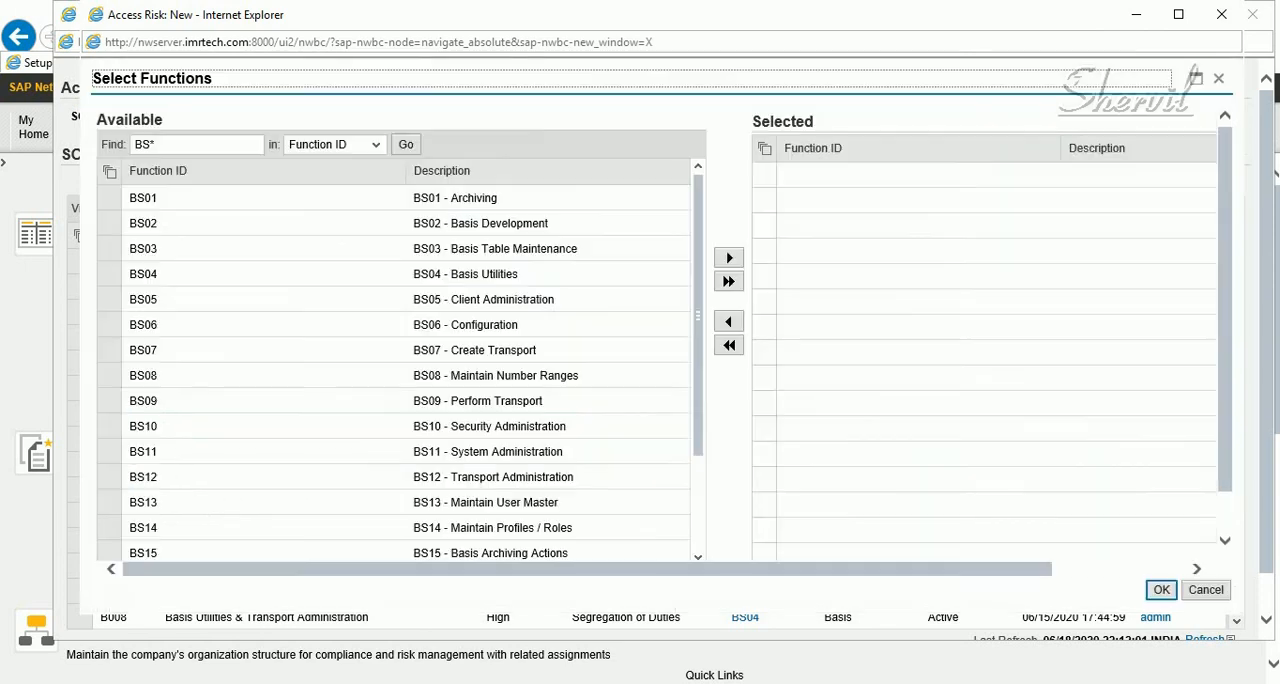
Assign the functions BS09 - Perform Transport and BS19 - Basis Security Actions to the risk
click(143, 401)
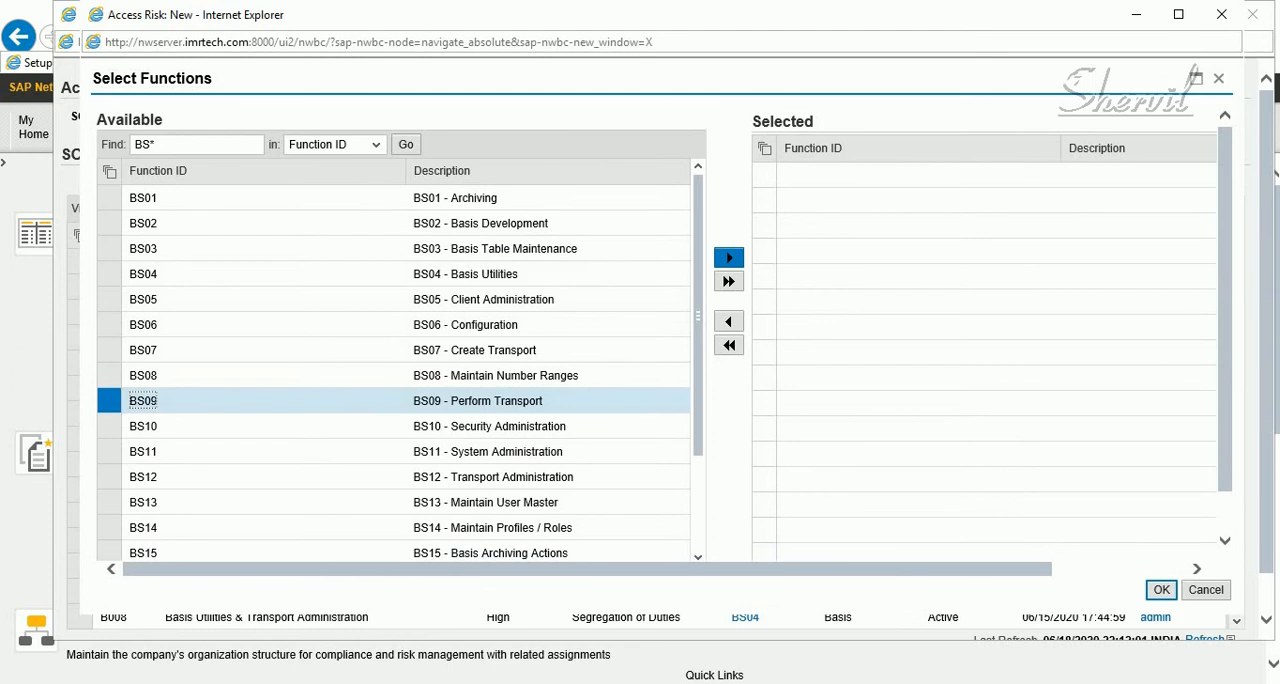
click(729, 257)
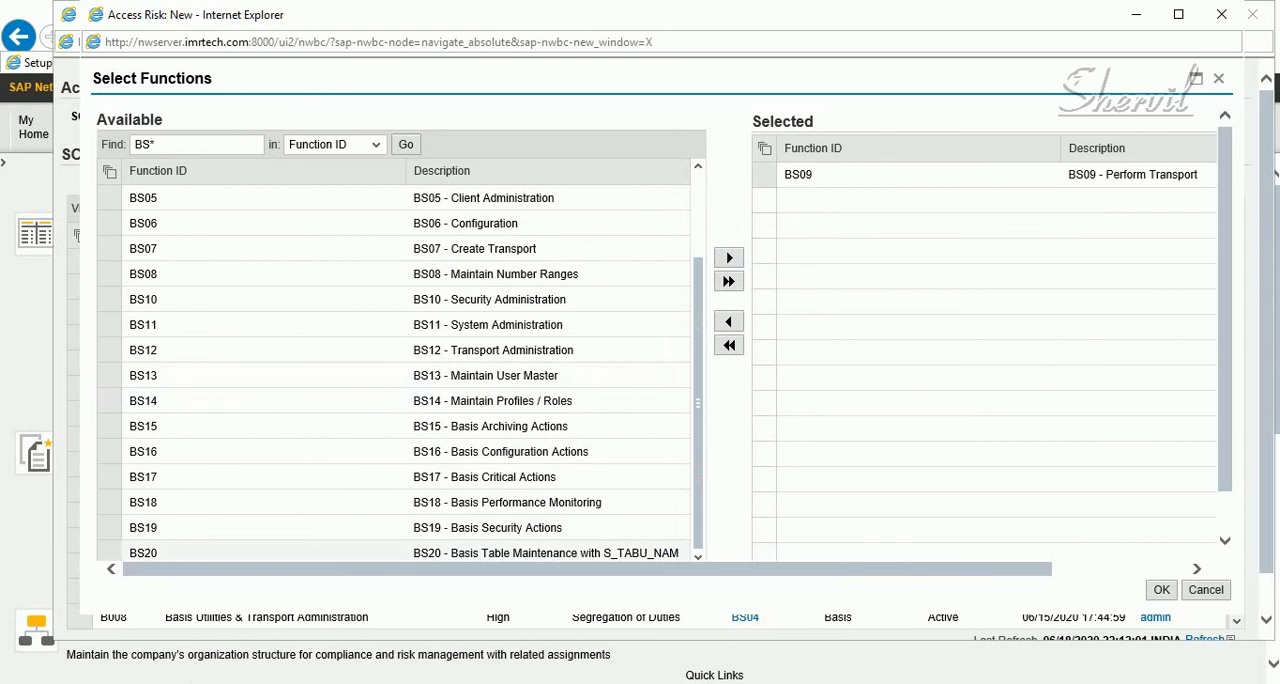
click(109, 528)
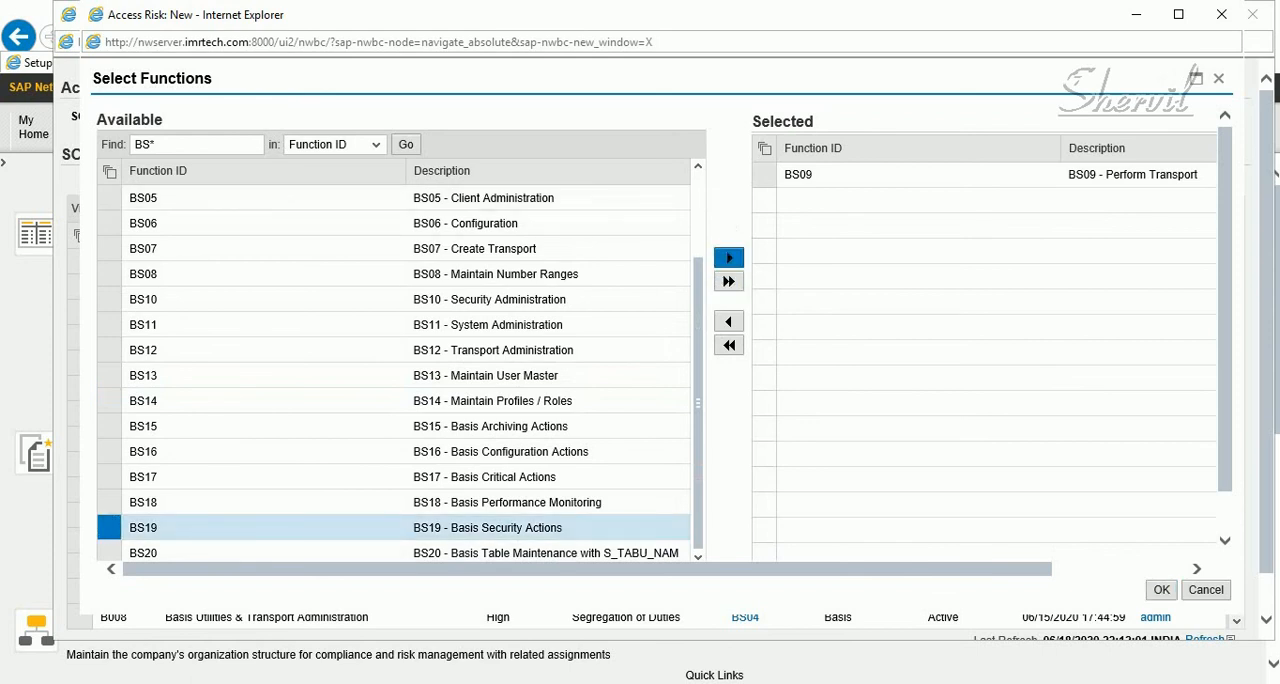
click(729, 258)
click(1161, 589)
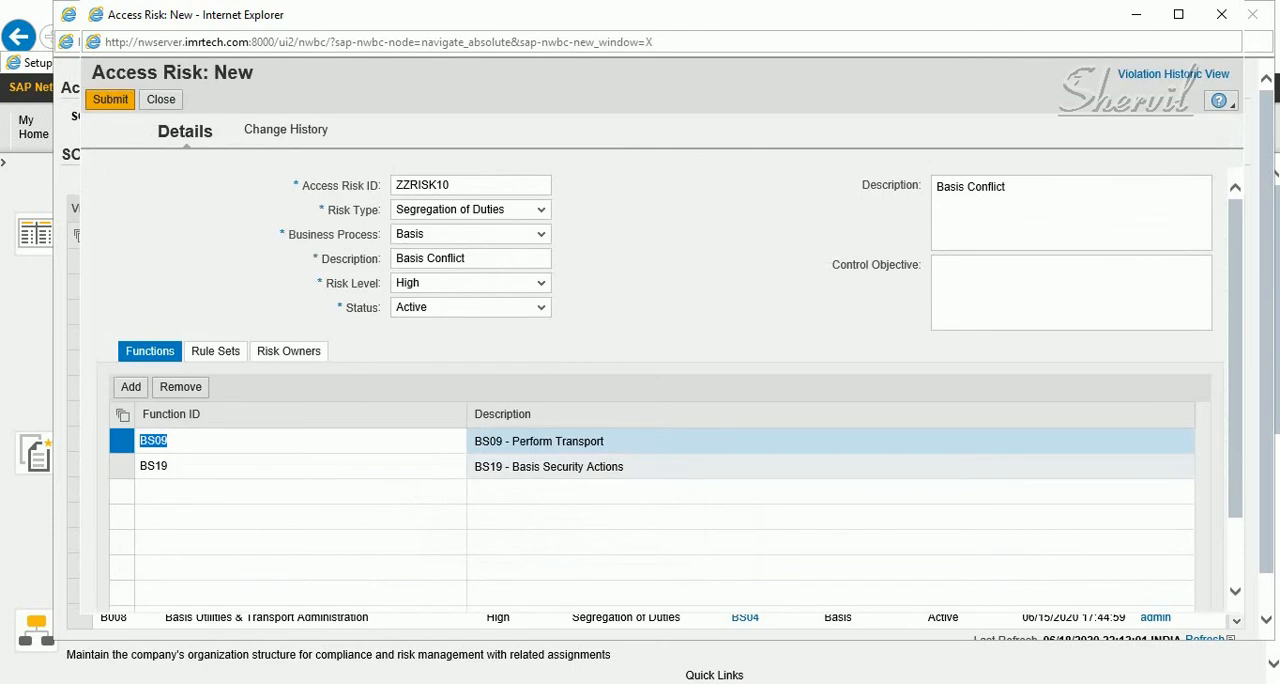
Assign the ACERULES rule set to risk ZZRISK10
click(215, 352)
click(130, 390)
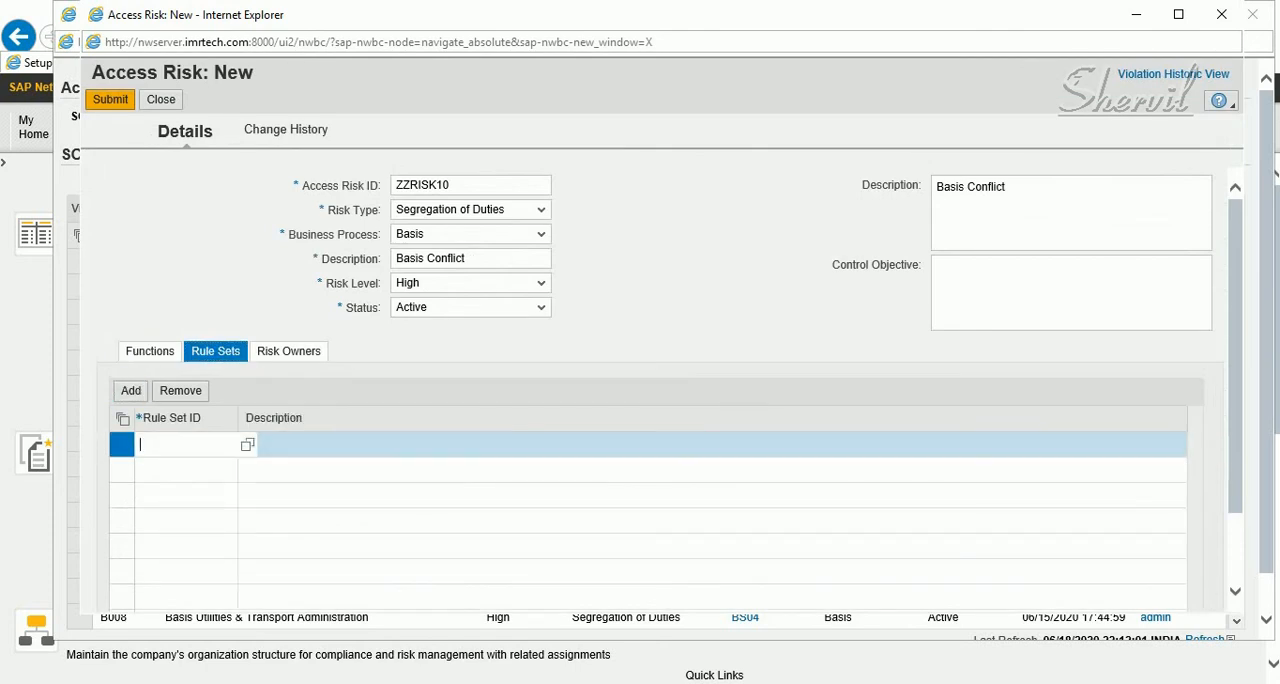
click(247, 445)
click(160, 198)
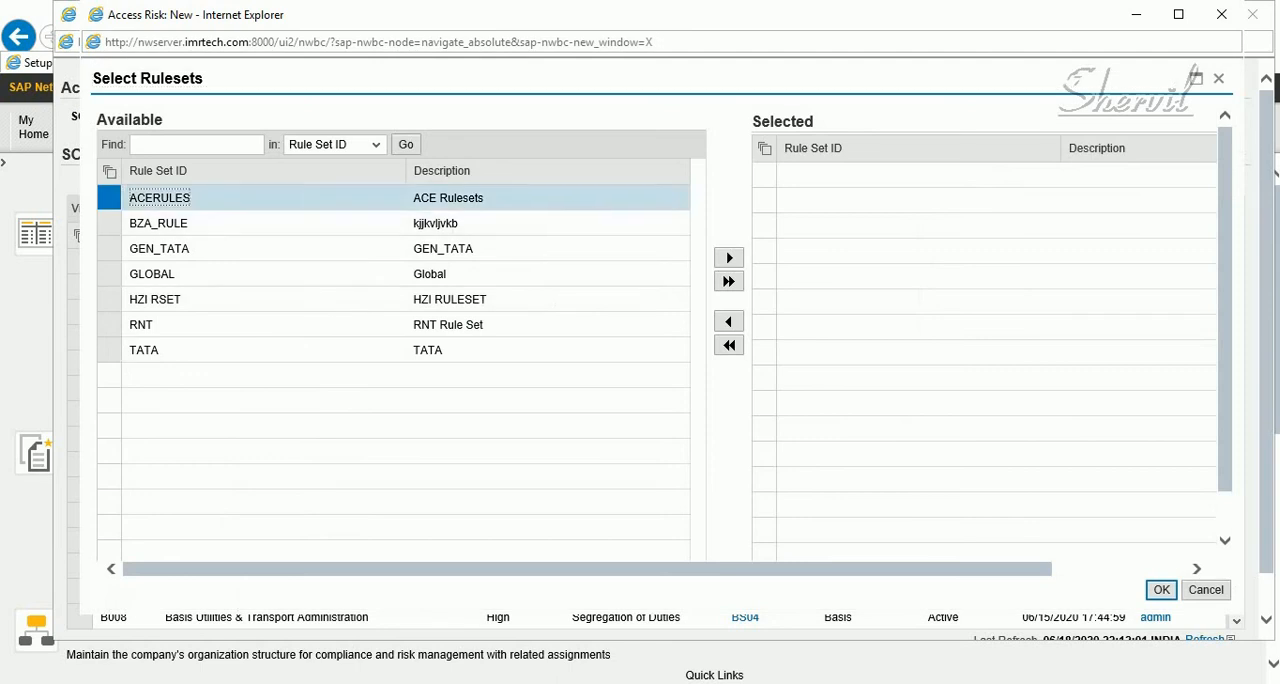
click(729, 258)
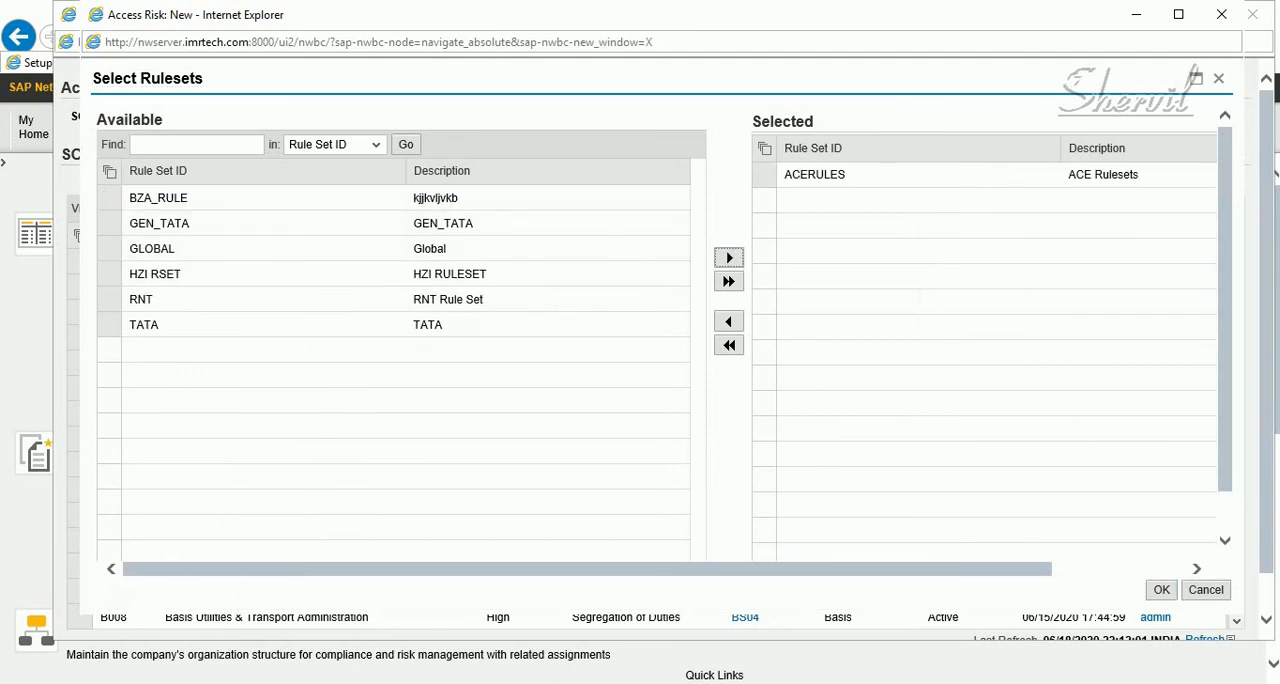
click(1161, 589)
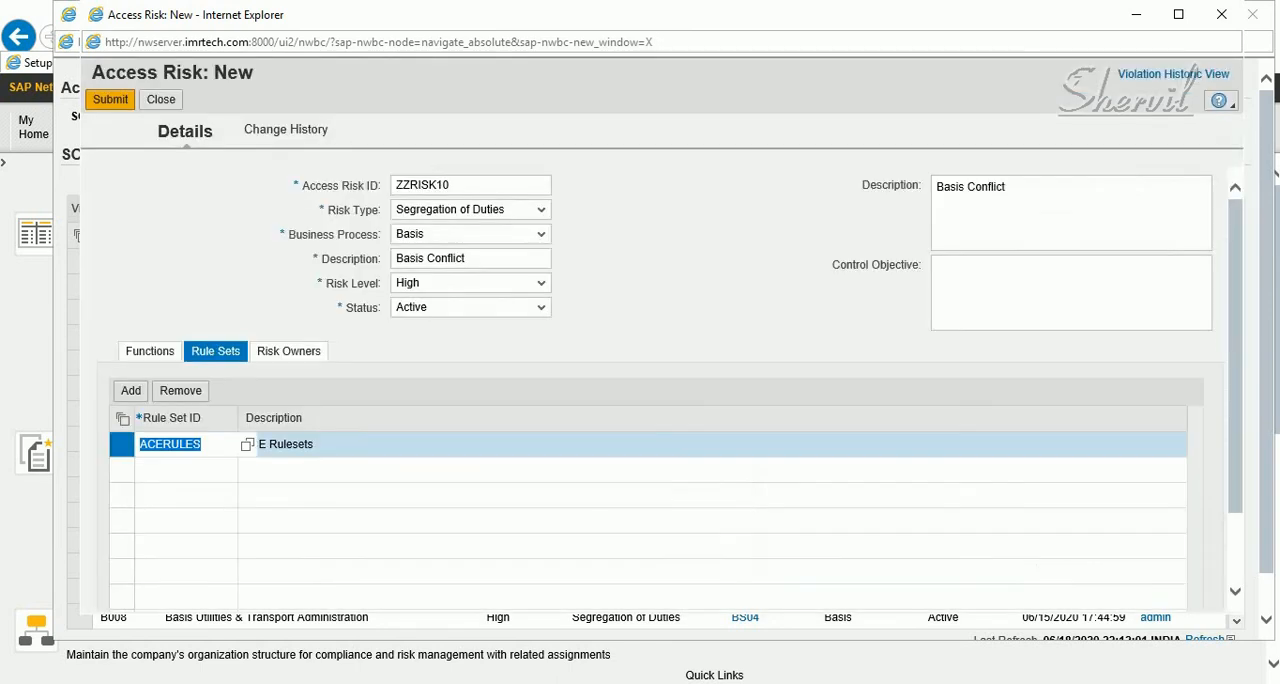
Assign SPSECMANAGER as the risk owner of ZZRISK10
click(289, 351)
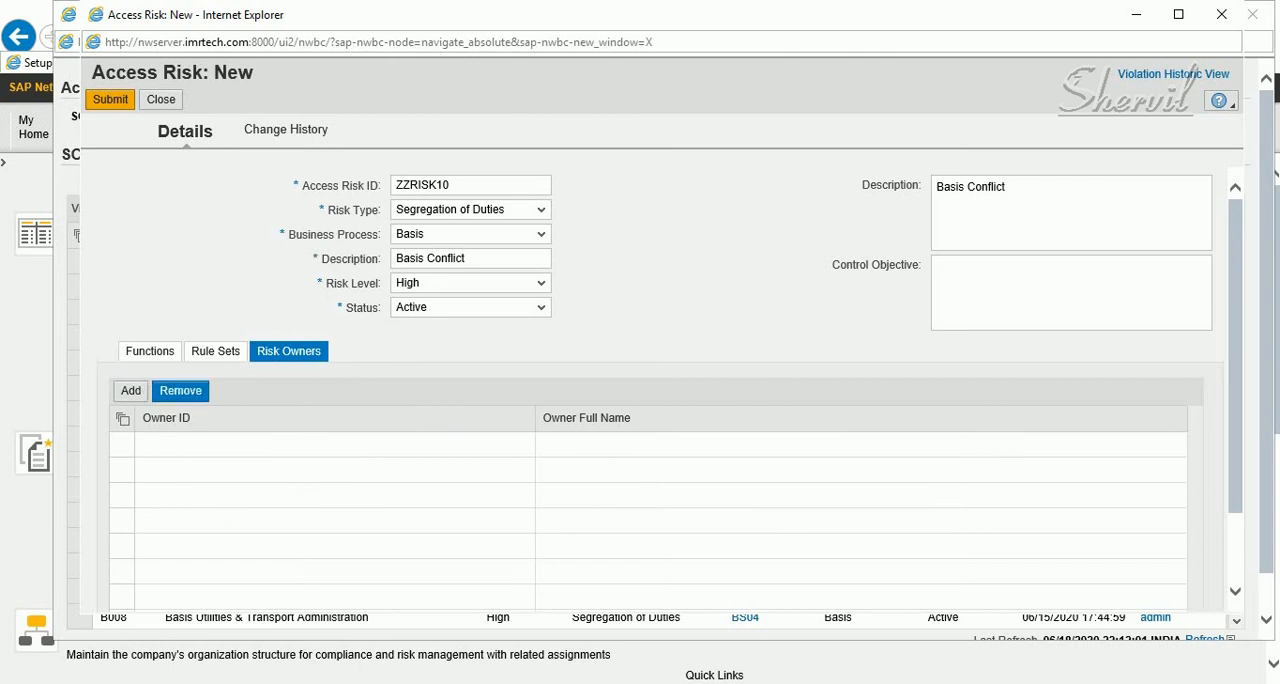
click(131, 390)
click(228, 445)
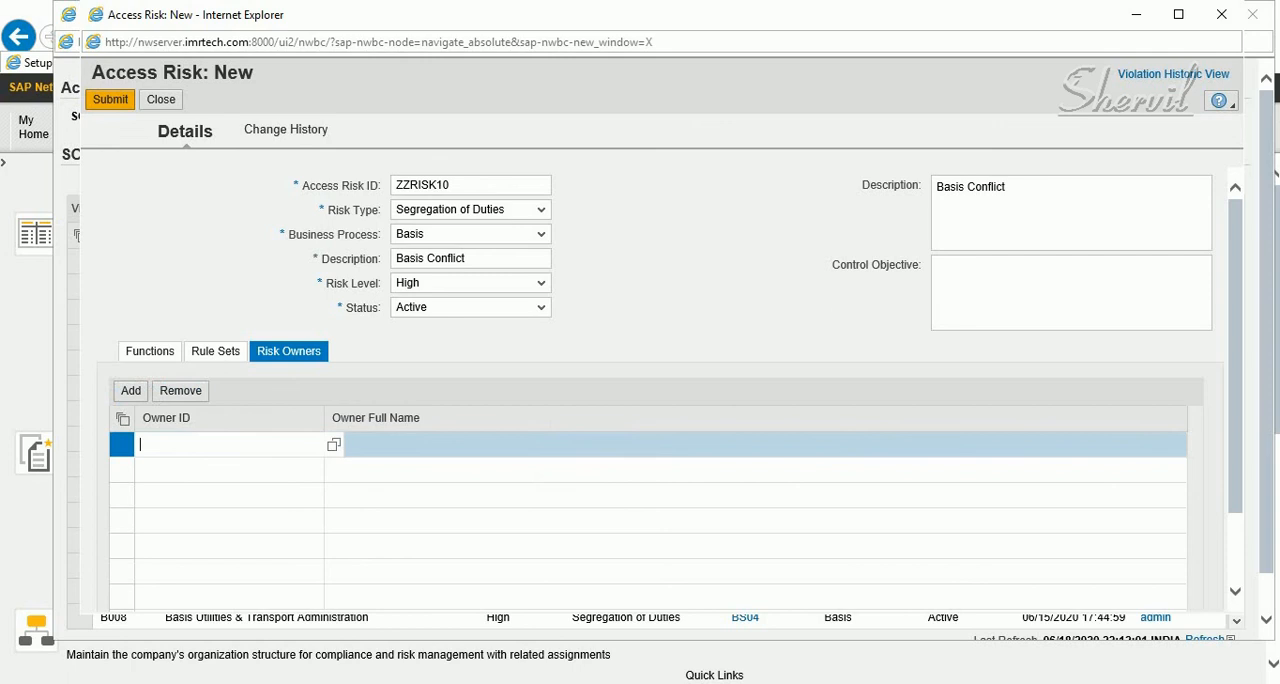
click(334, 445)
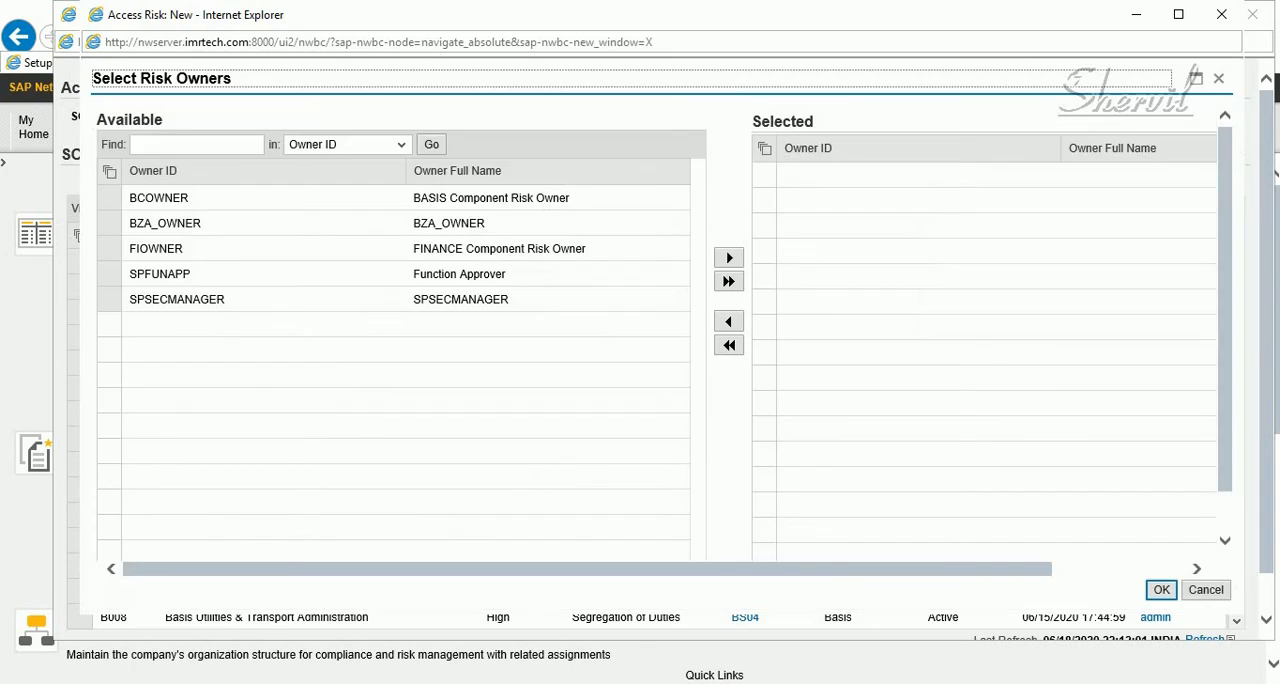
click(177, 299)
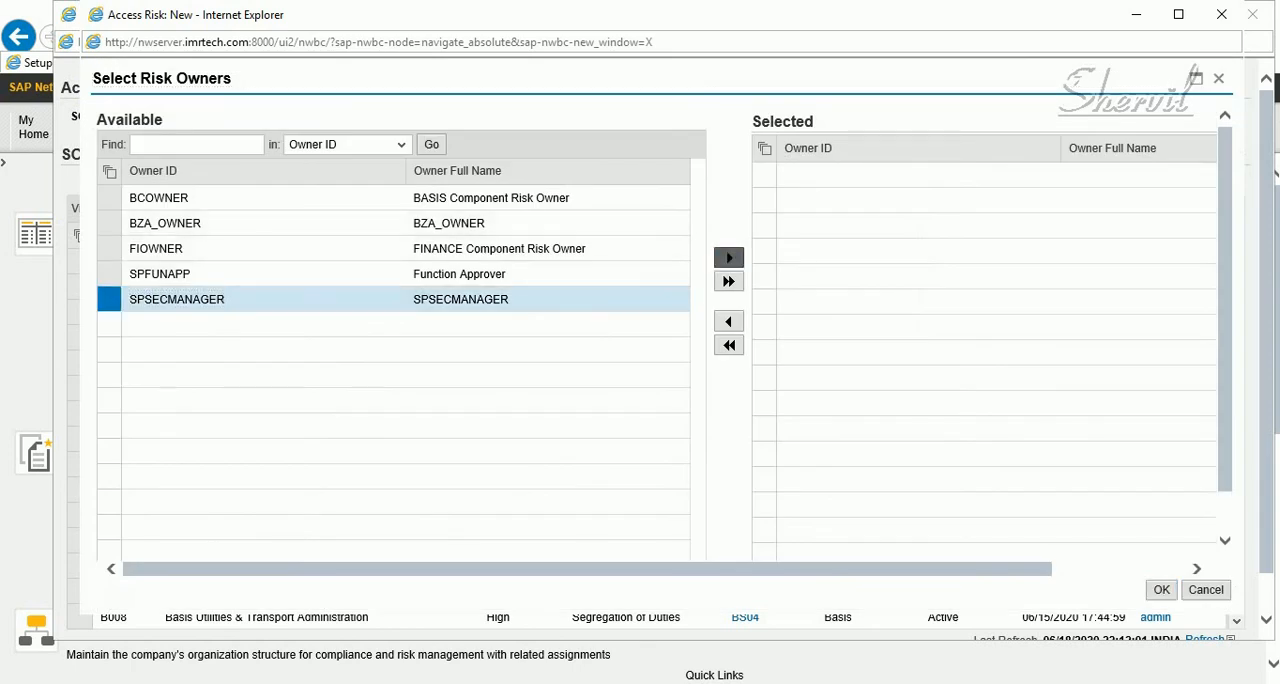
click(729, 257)
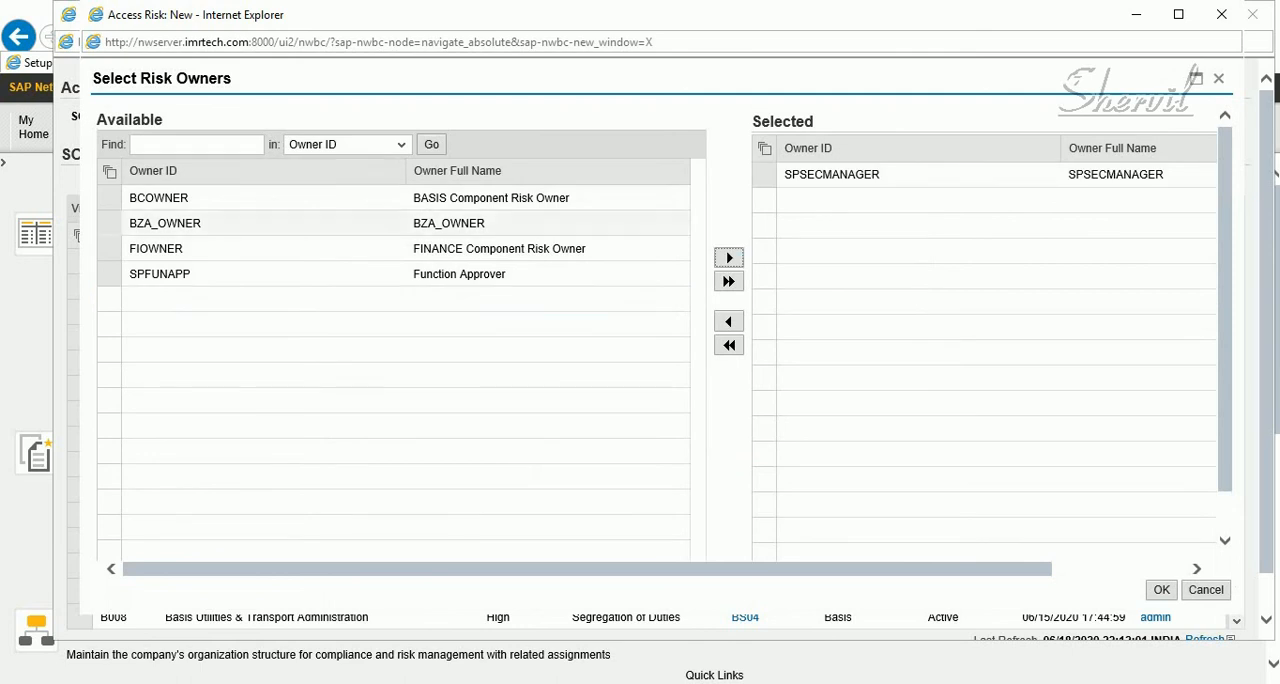
click(1161, 589)
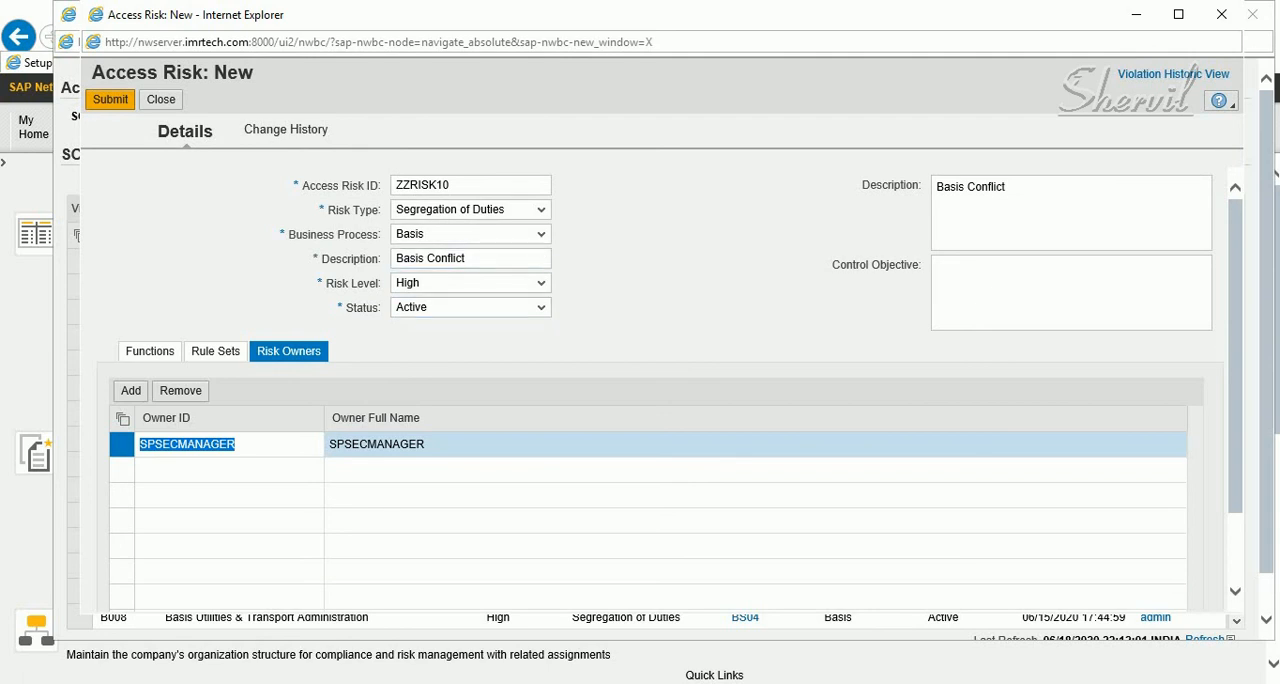
Submit risk ZZRISK10 to the approval workflow and close its window
click(110, 99)
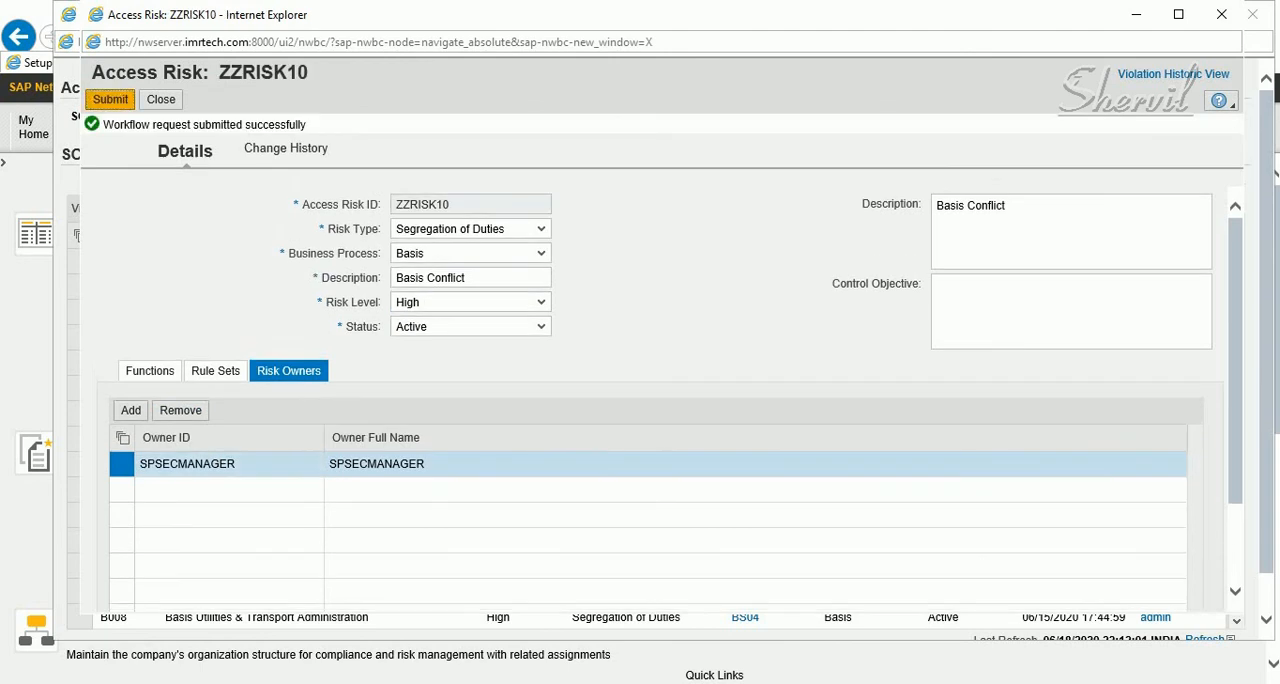
drag(104, 125, 307, 125)
drag(308, 72, 203, 72)
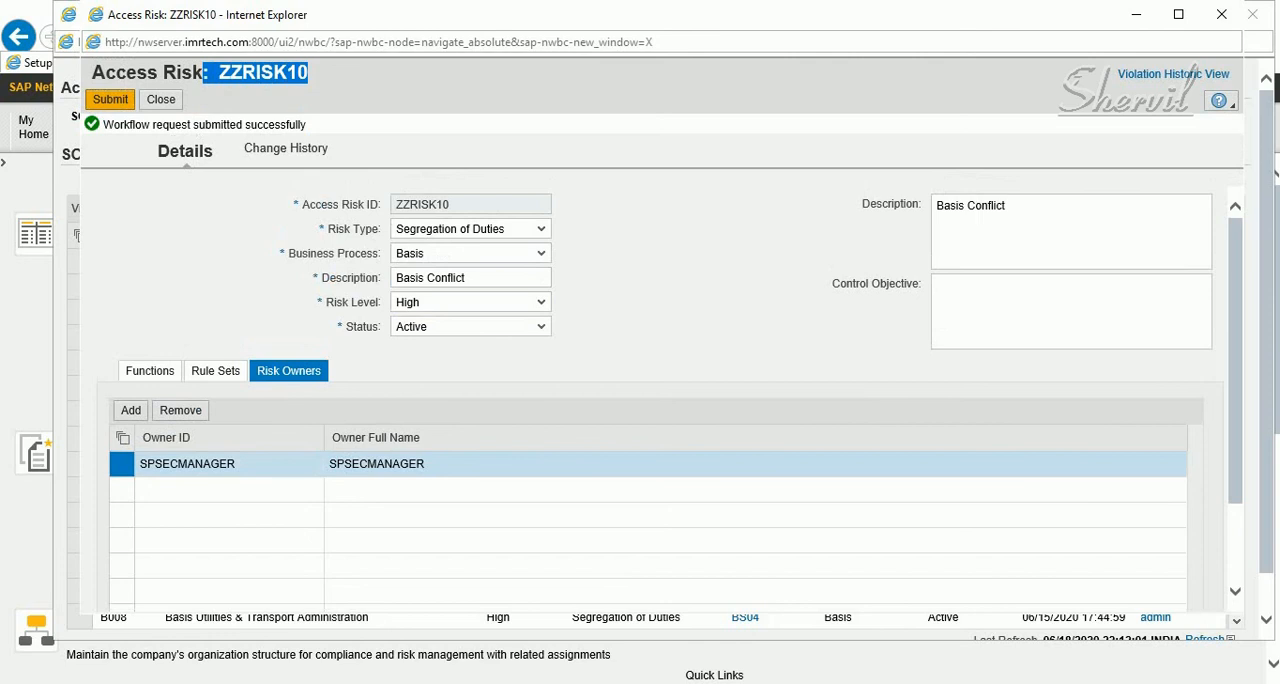
click(1221, 14)
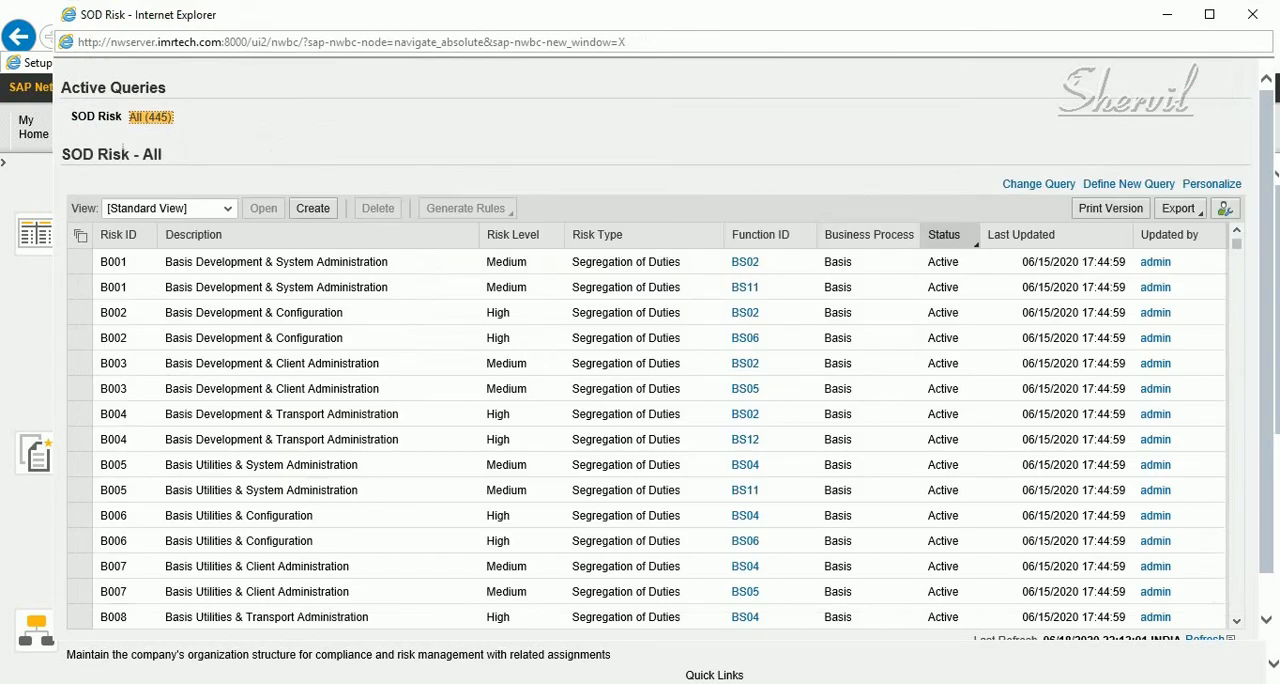
Check the end of the SOD Risk list for ZZRISK10, and close the list window
drag(1236, 242, 1236, 608)
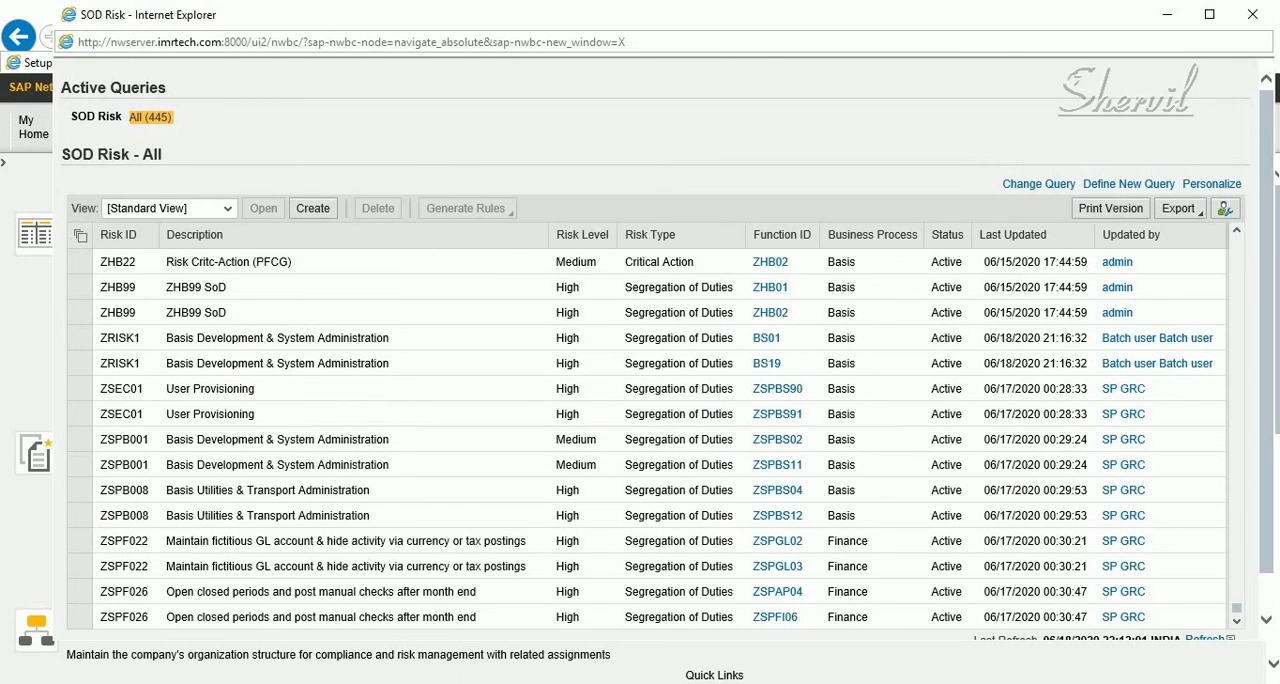
scroll(660, 350, down, 1)
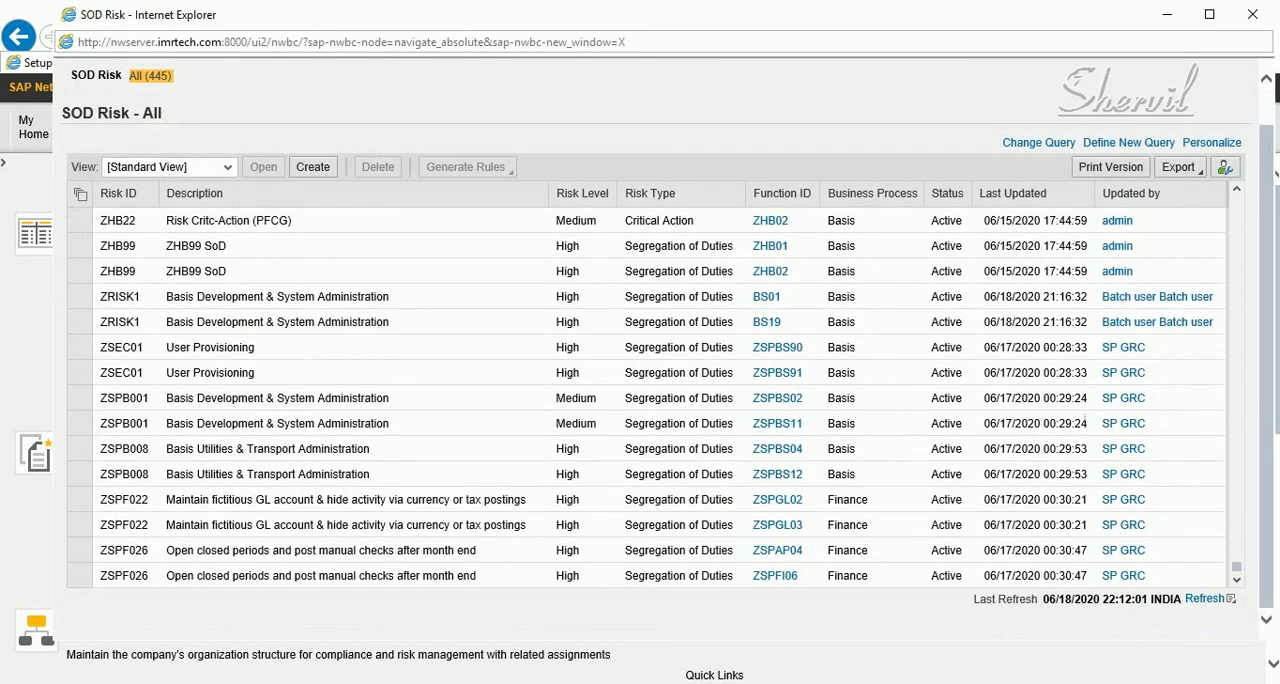
click(1252, 14)
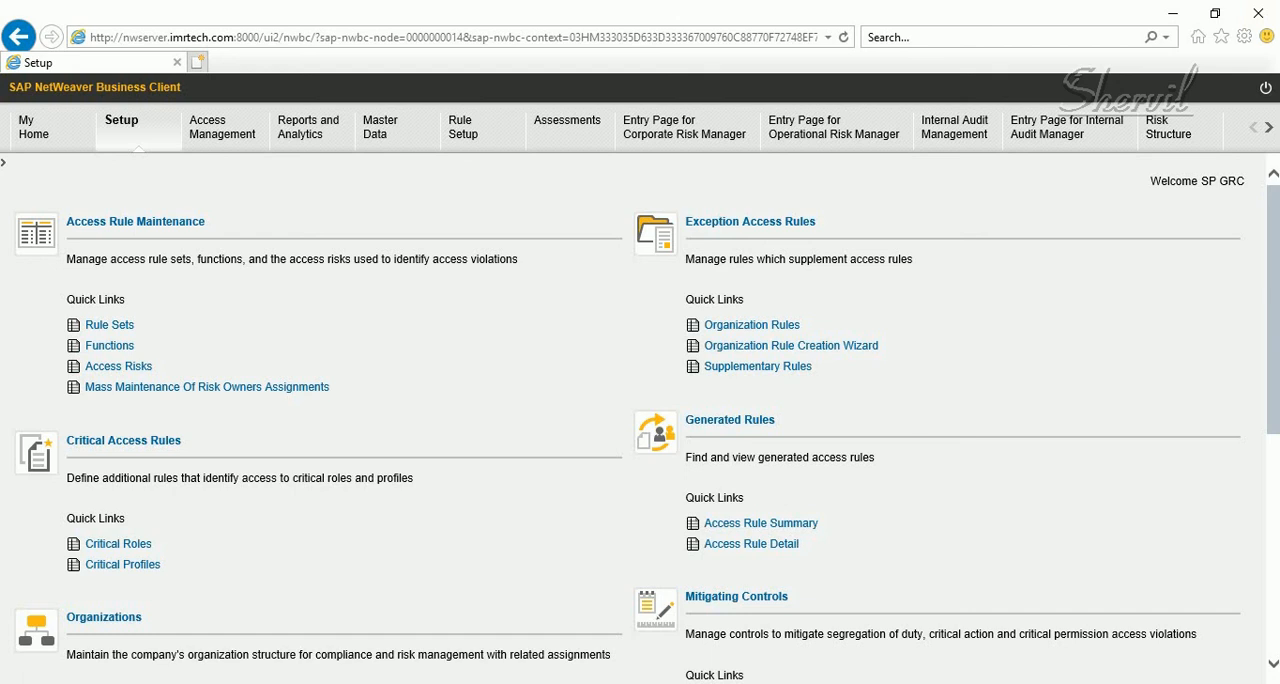
Open Search Requests in Access Management and search for requests with the process ID Risk Approval Workflow
click(222, 127)
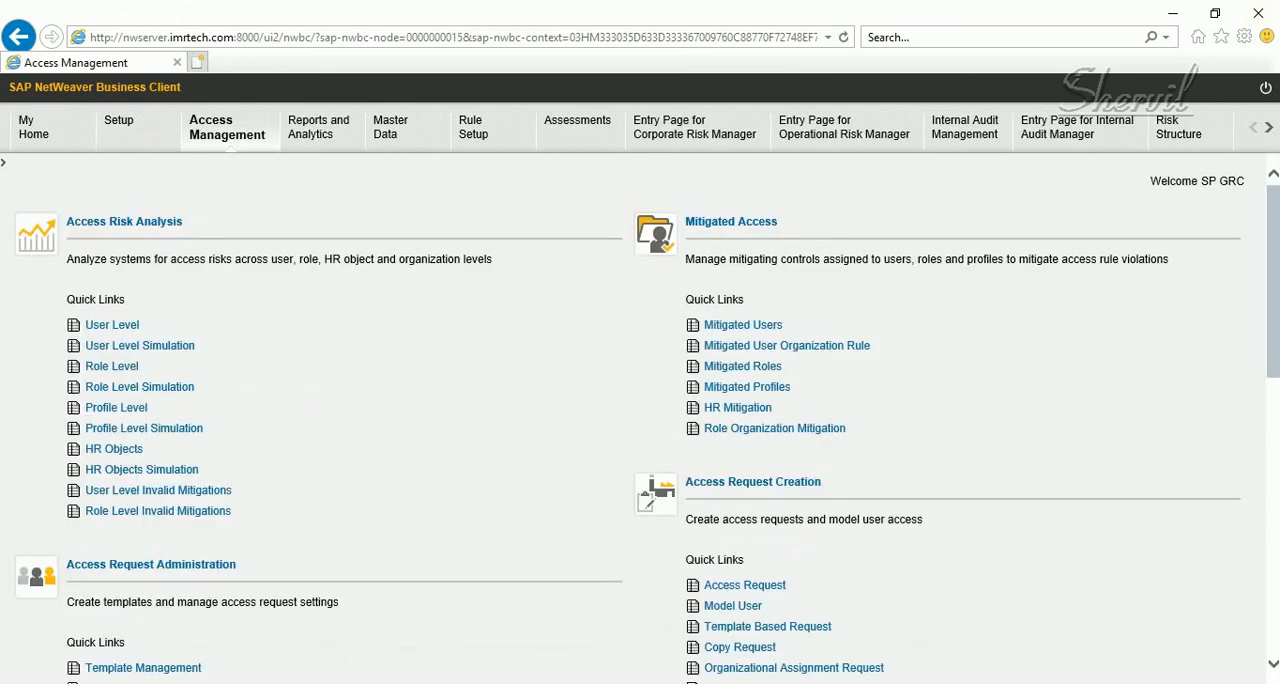
scroll(640, 420, down, 3)
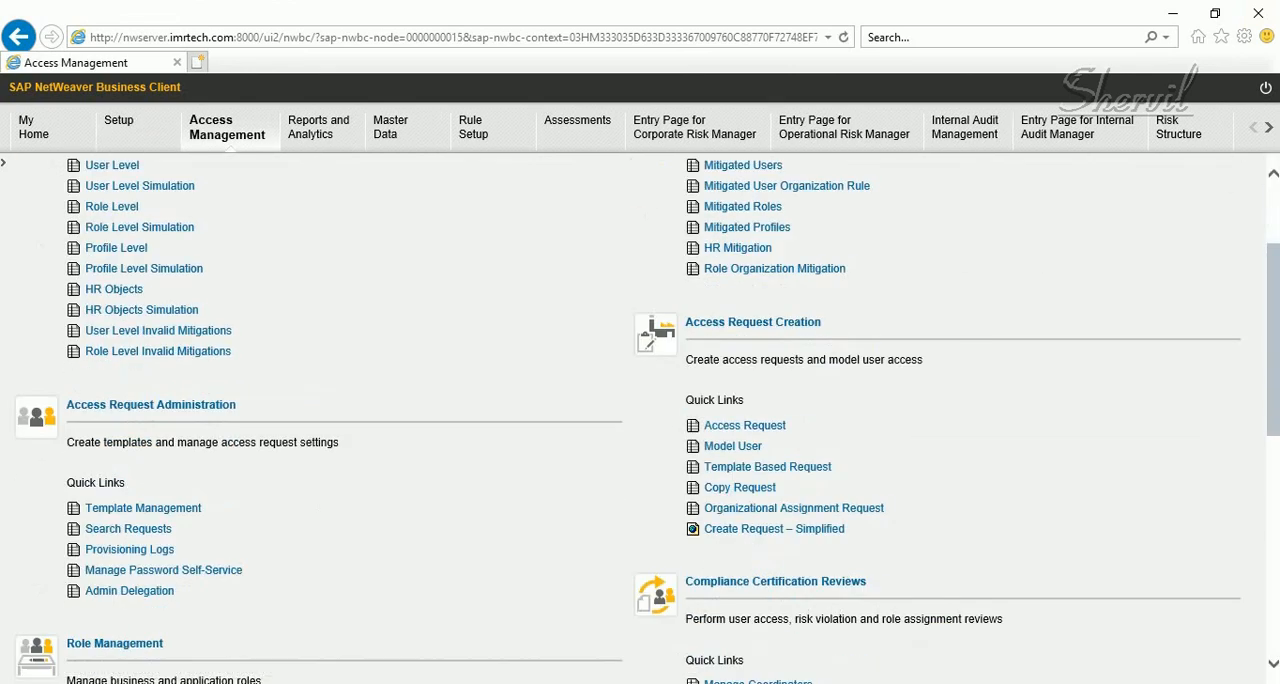
click(128, 528)
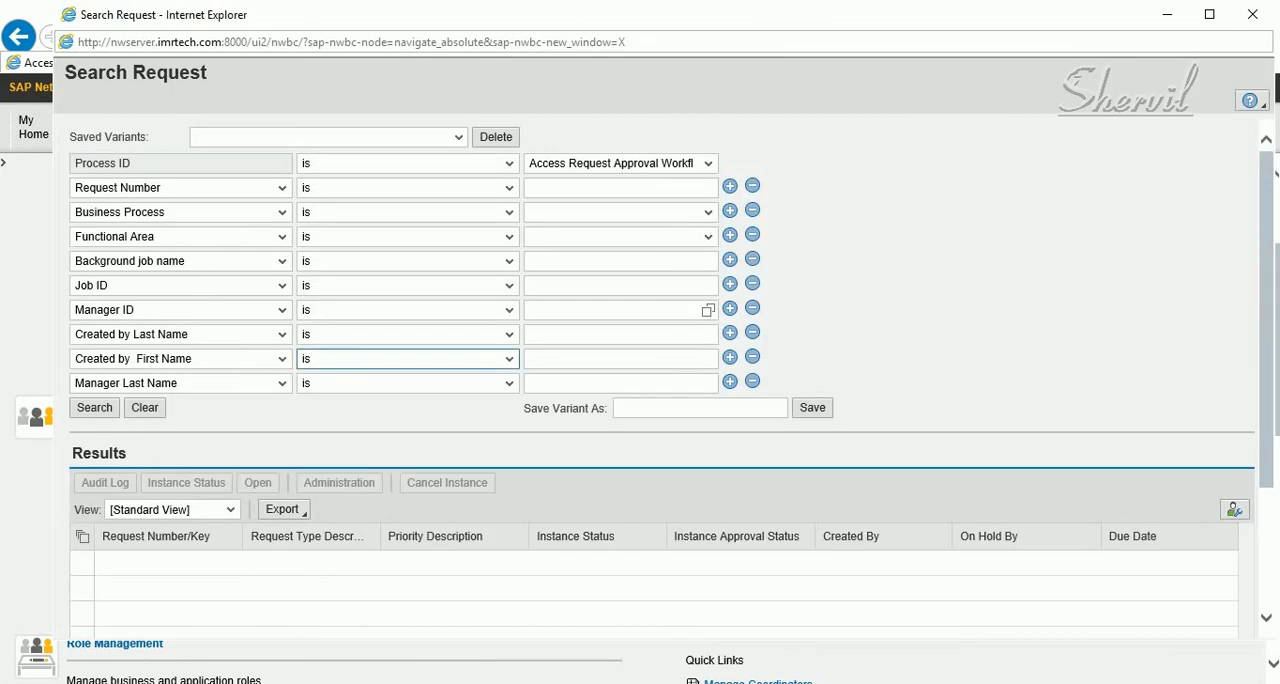
click(708, 163)
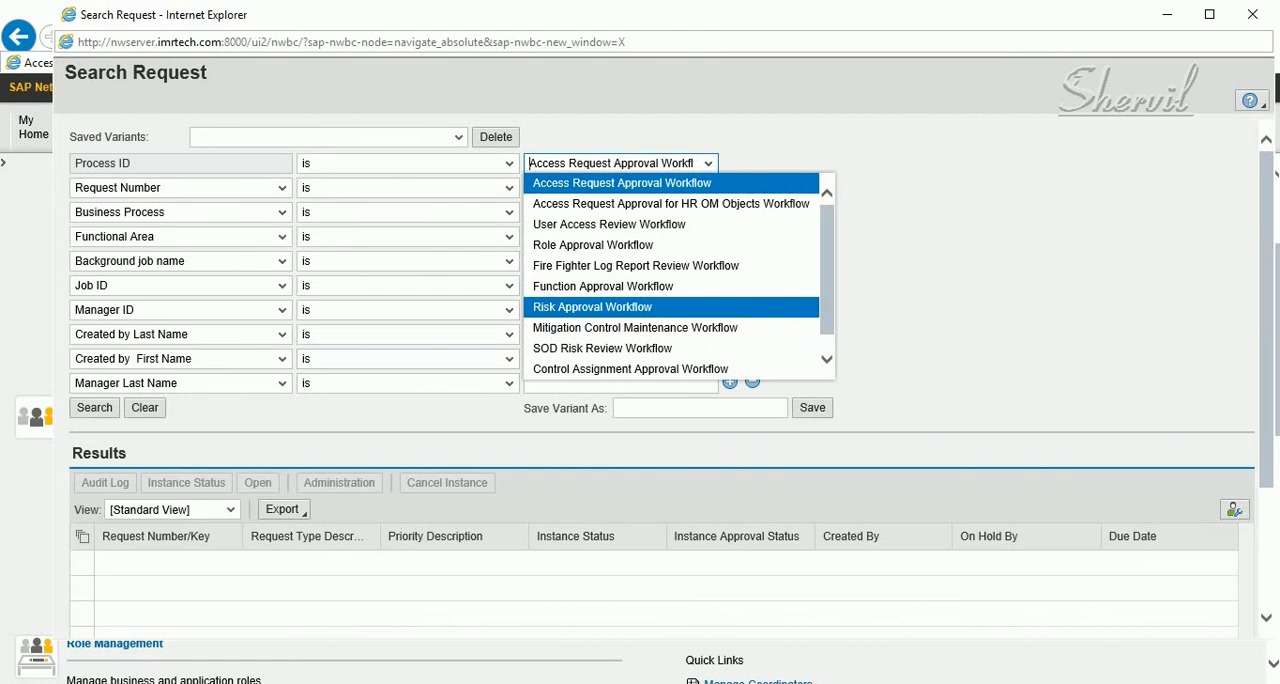
click(592, 307)
click(94, 407)
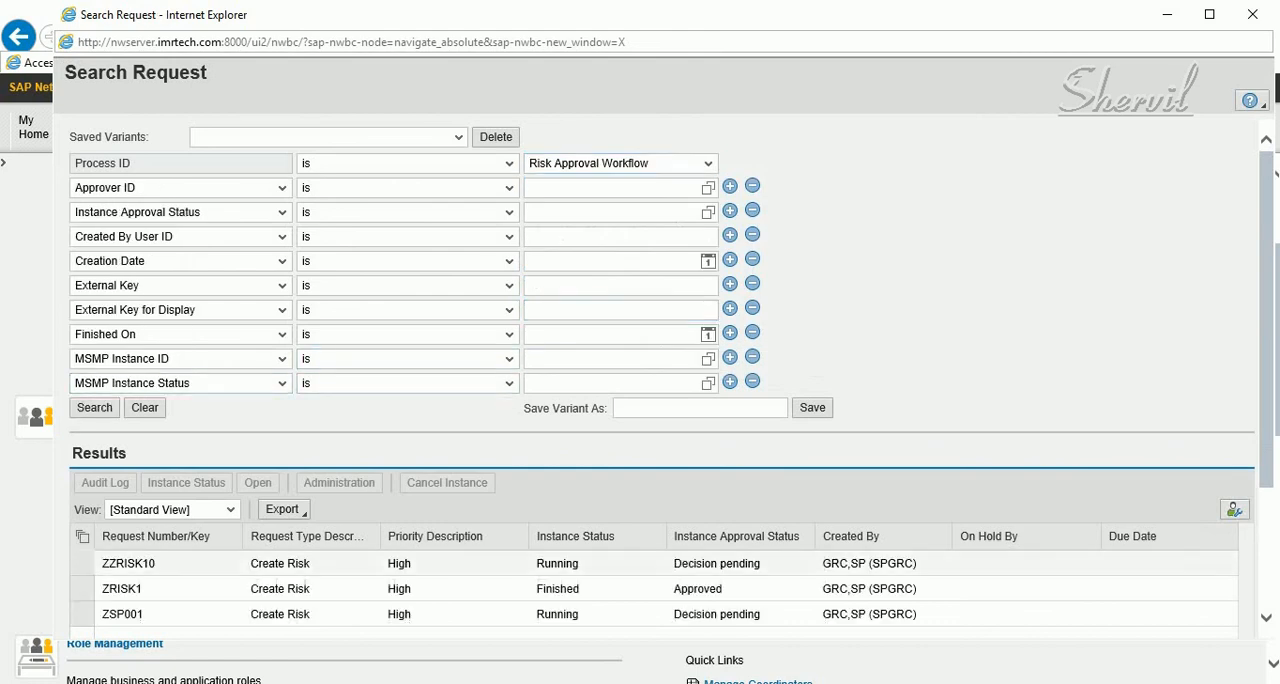
Review the instance status of request ZZRISK10, including its path, approvers and audit log, and close the details
scroll(676, 588, down, 2)
click(82, 486)
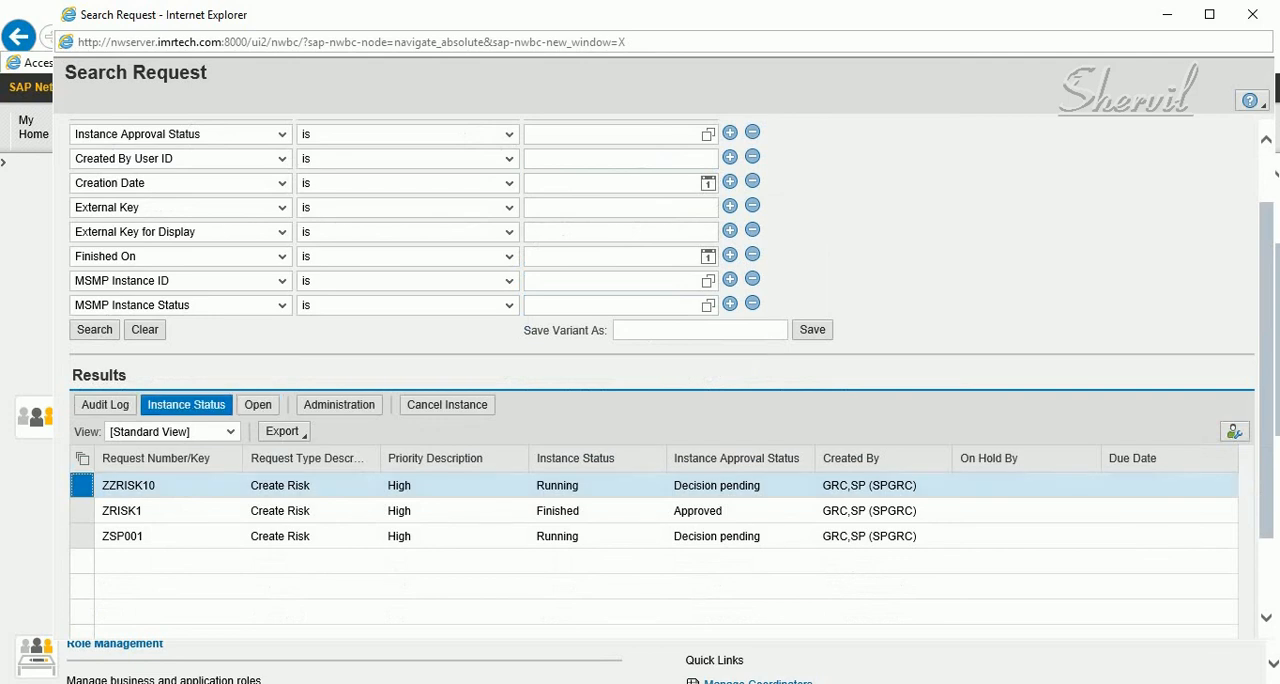
click(186, 405)
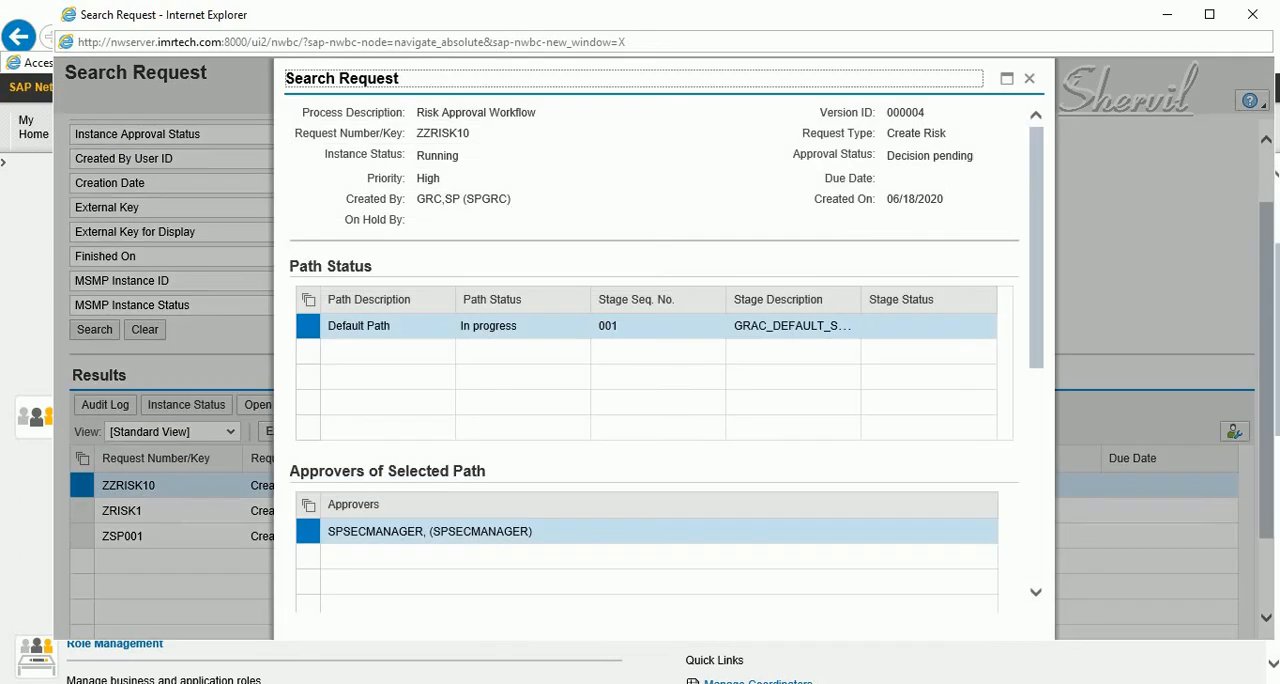
scroll(655, 350, down, 5)
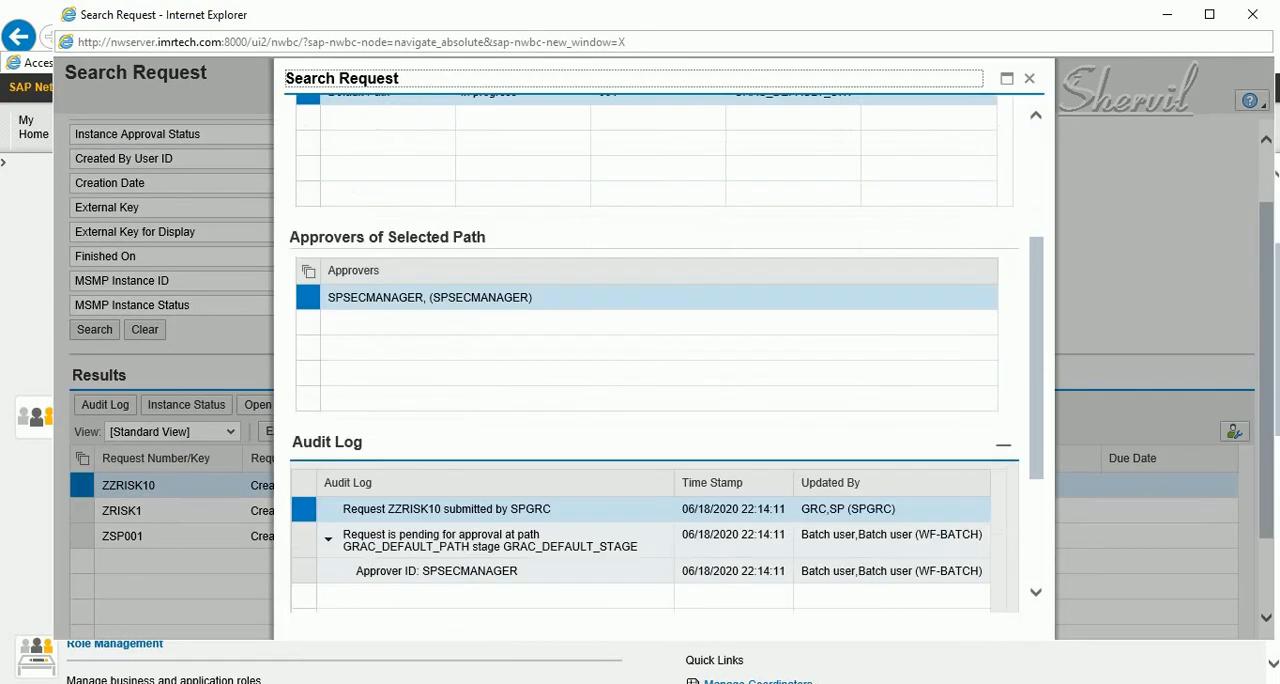
scroll(655, 350, up, 5)
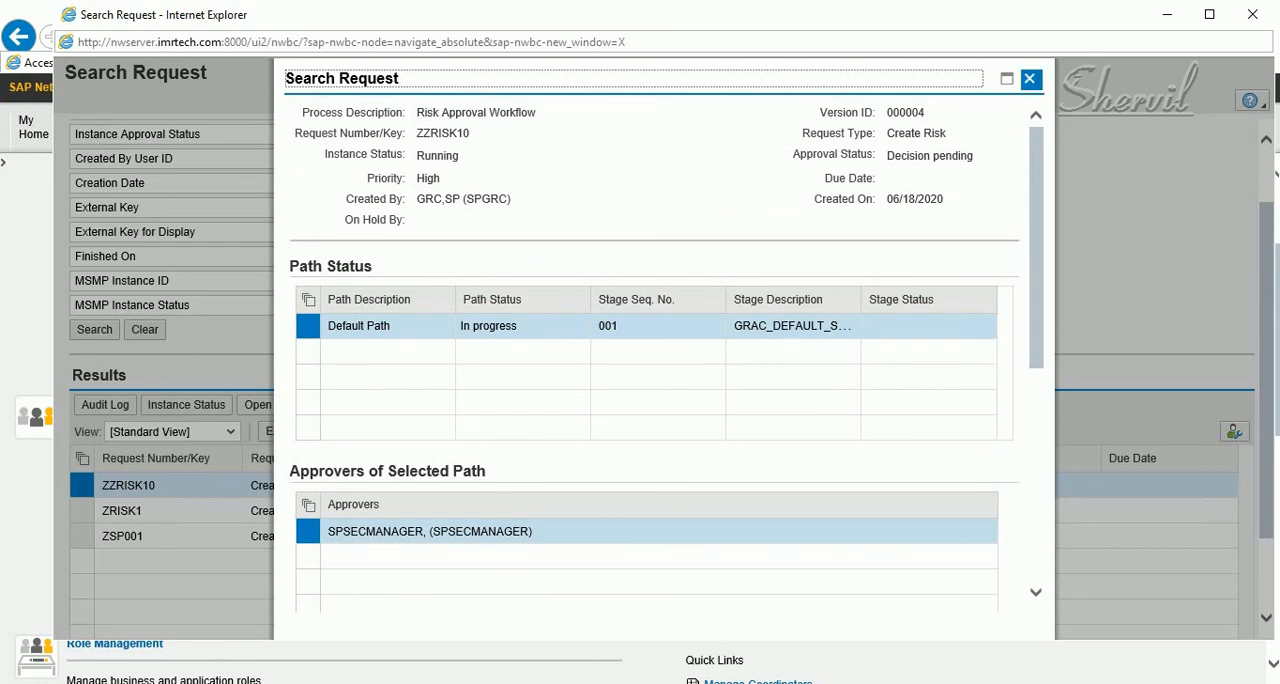
click(1029, 78)
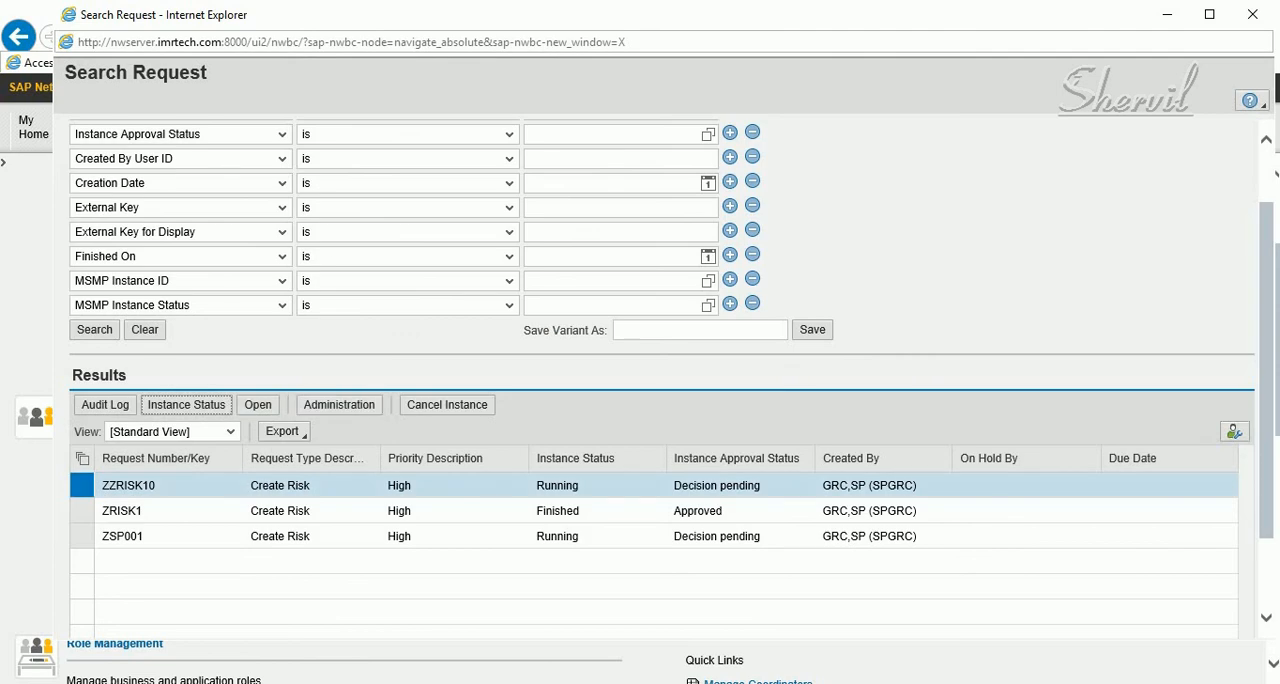
Open request ZZRISK10 through its request administration and review its rule sets, risk owners and functions
click(339, 404)
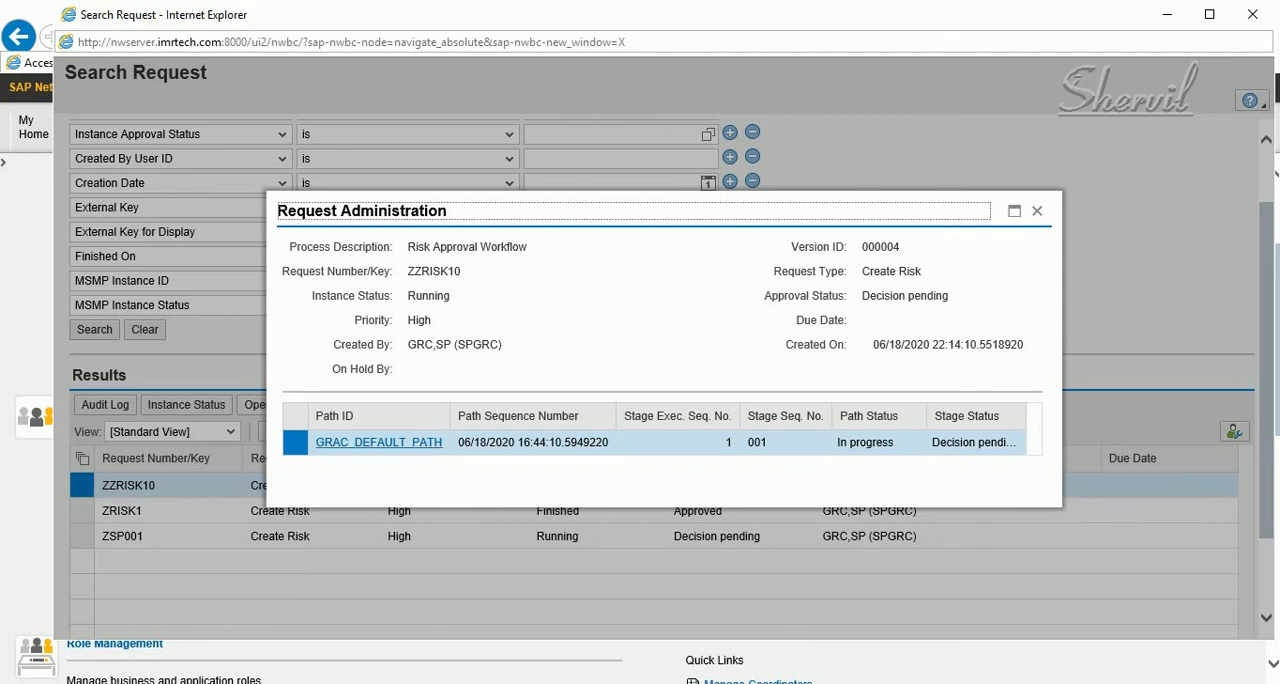
click(378, 442)
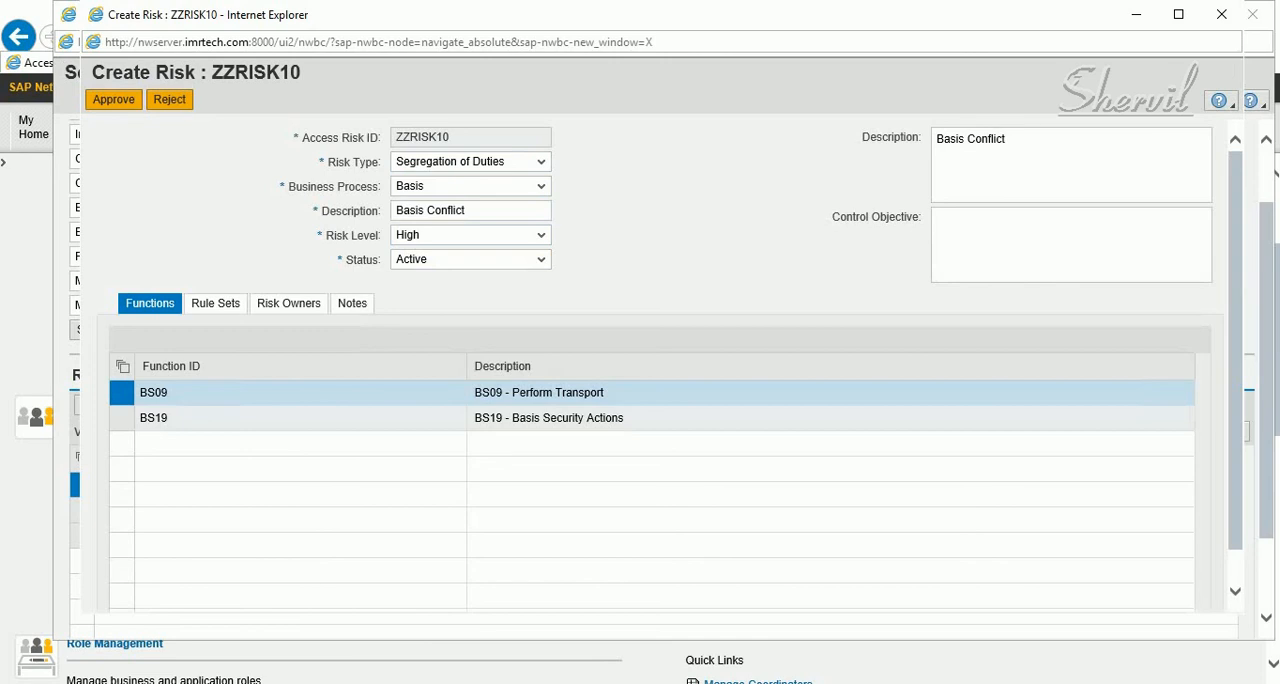
click(215, 303)
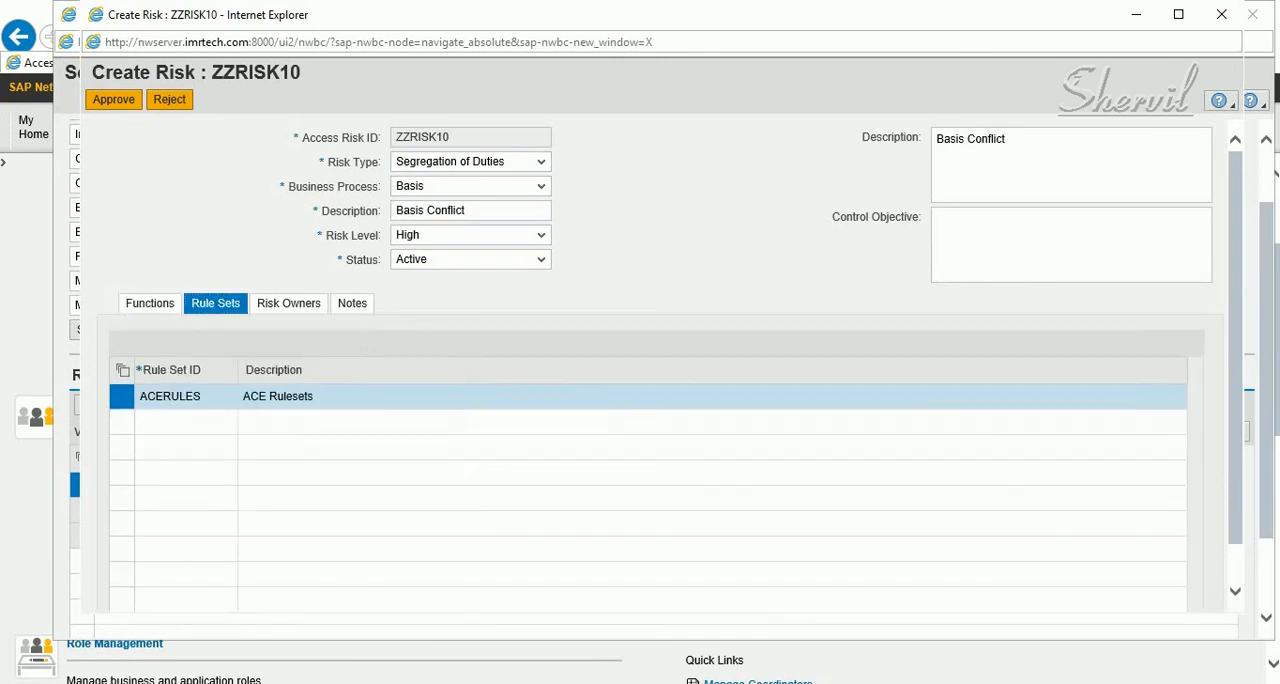
click(289, 303)
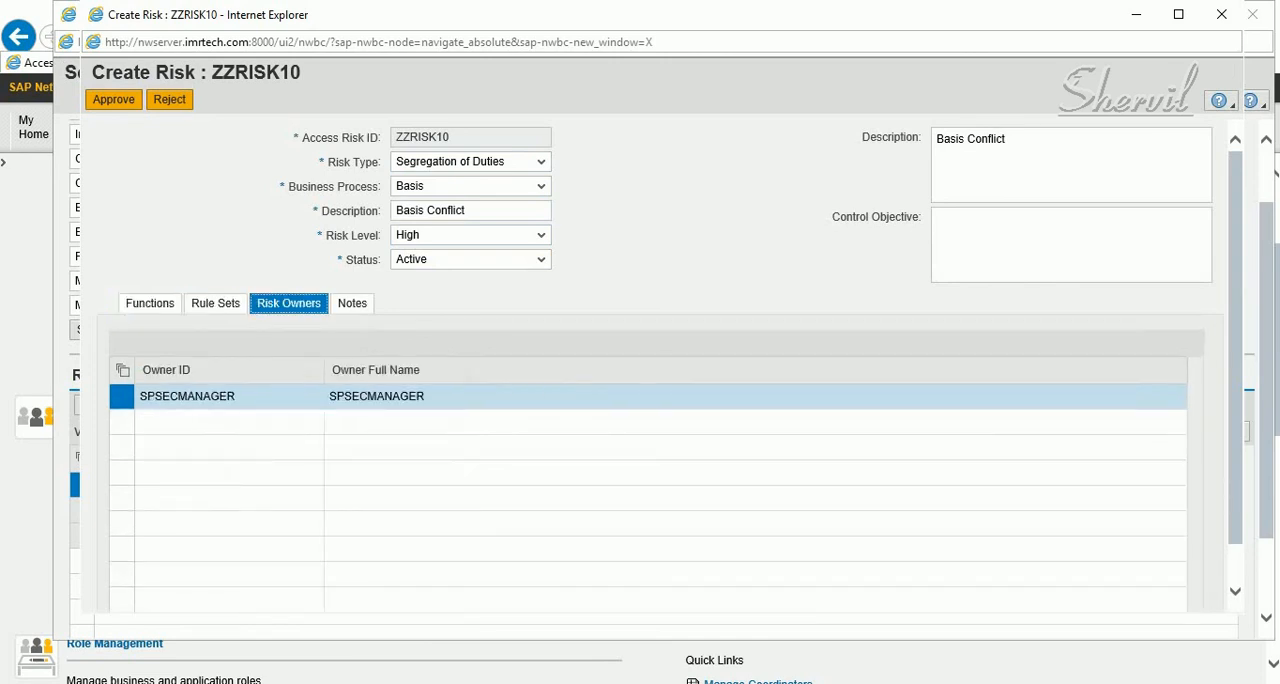
drag(237, 397, 138, 397)
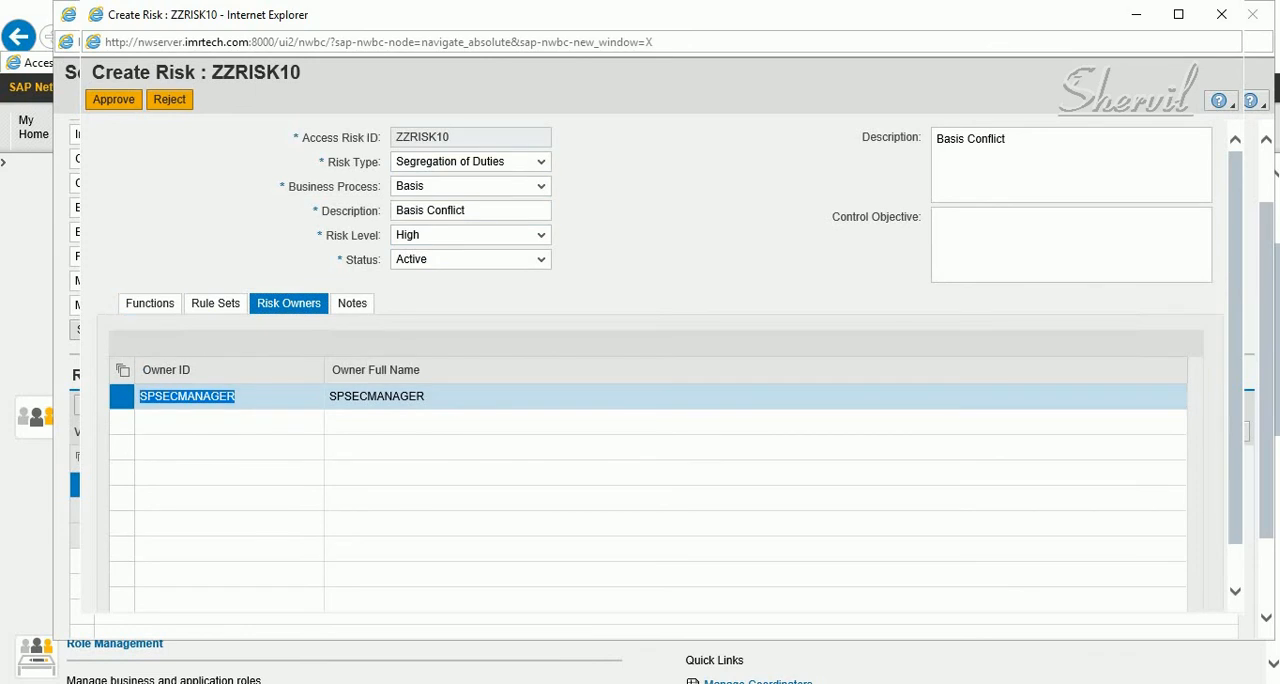
click(215, 304)
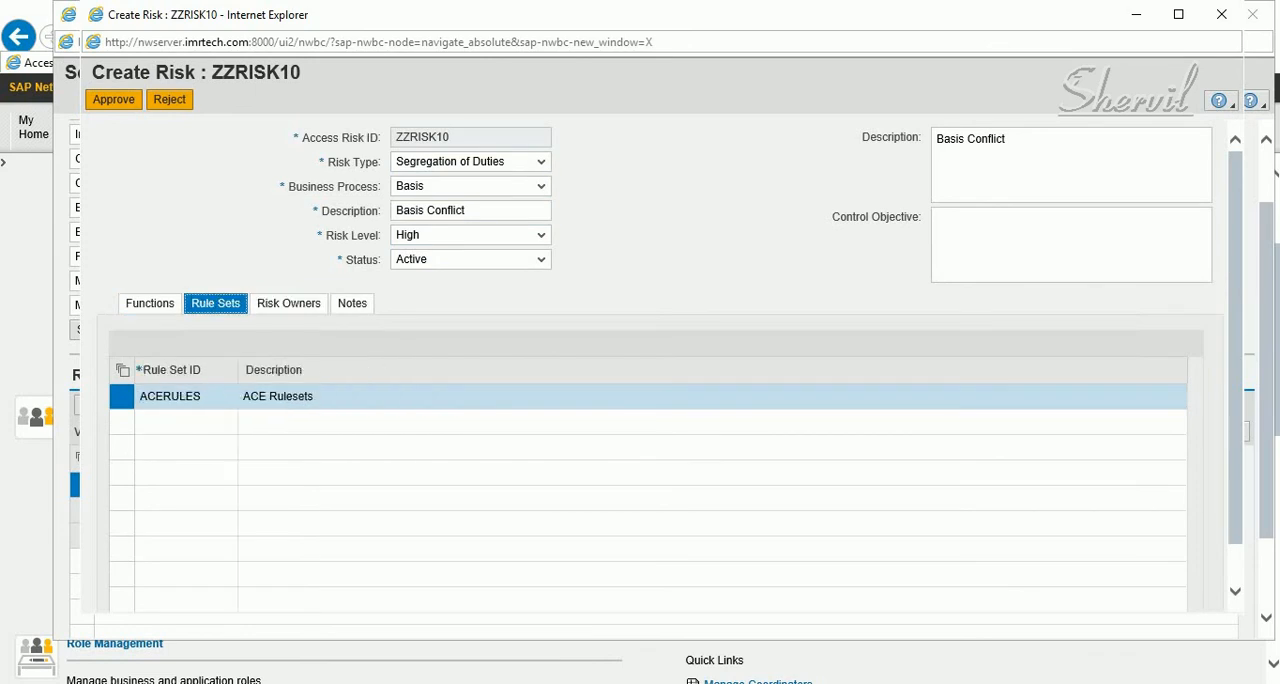
click(150, 304)
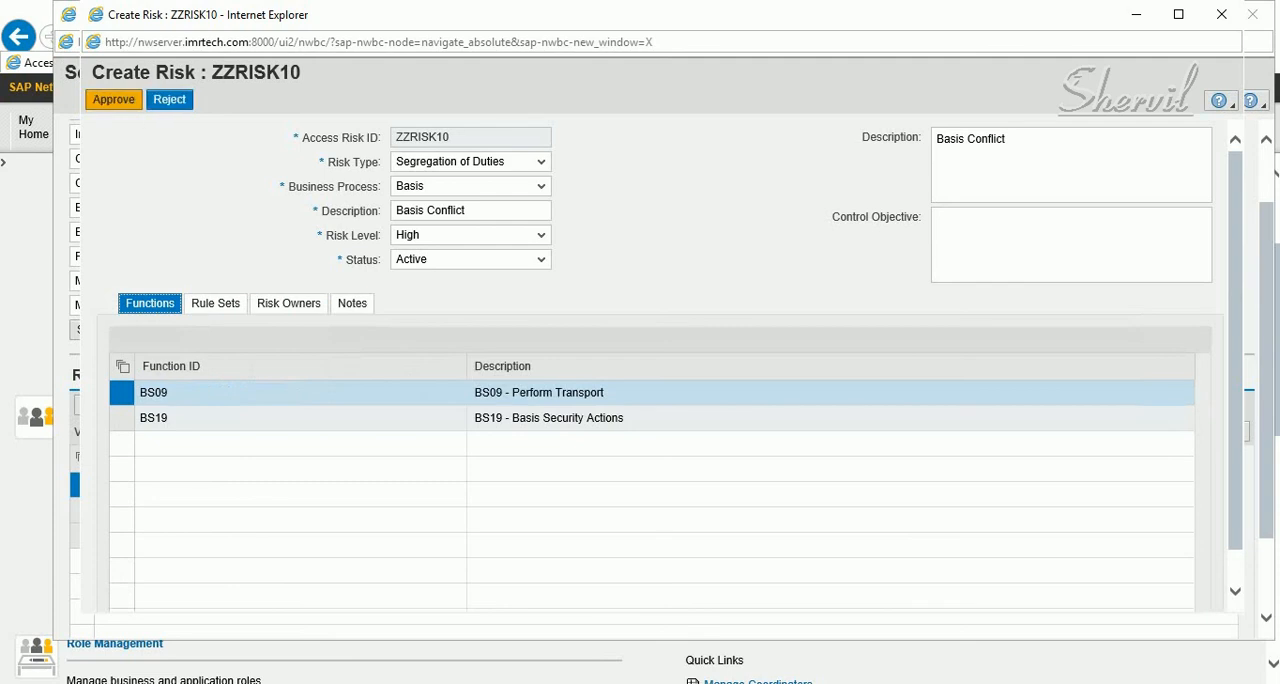
Approve the SOD risk ZZRISK10, and close its window and the Search Request window
click(114, 100)
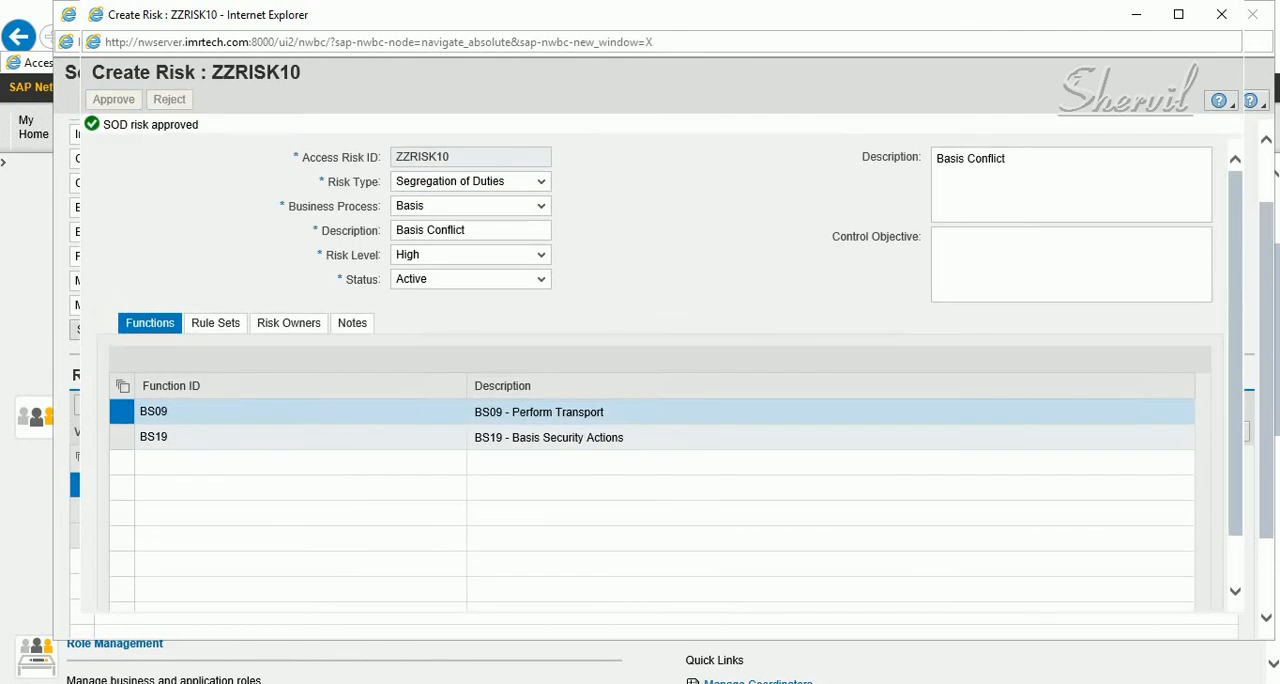
drag(104, 125, 197, 123)
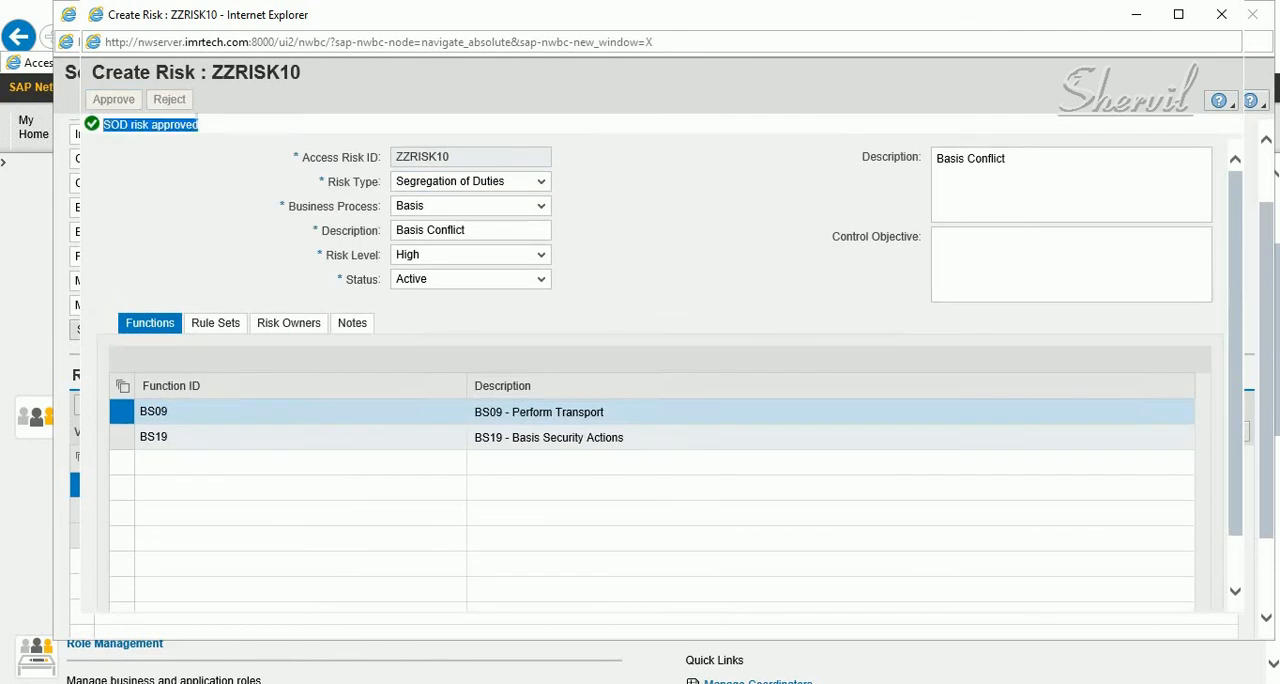
click(1221, 14)
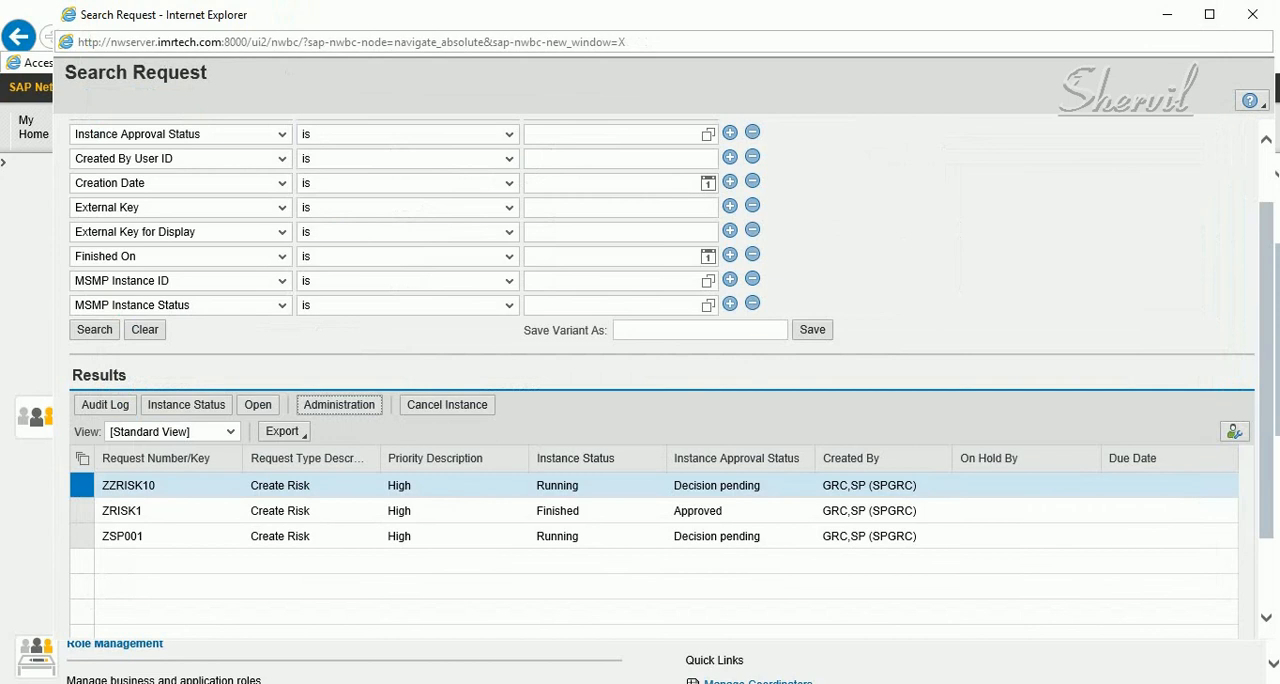
click(1252, 14)
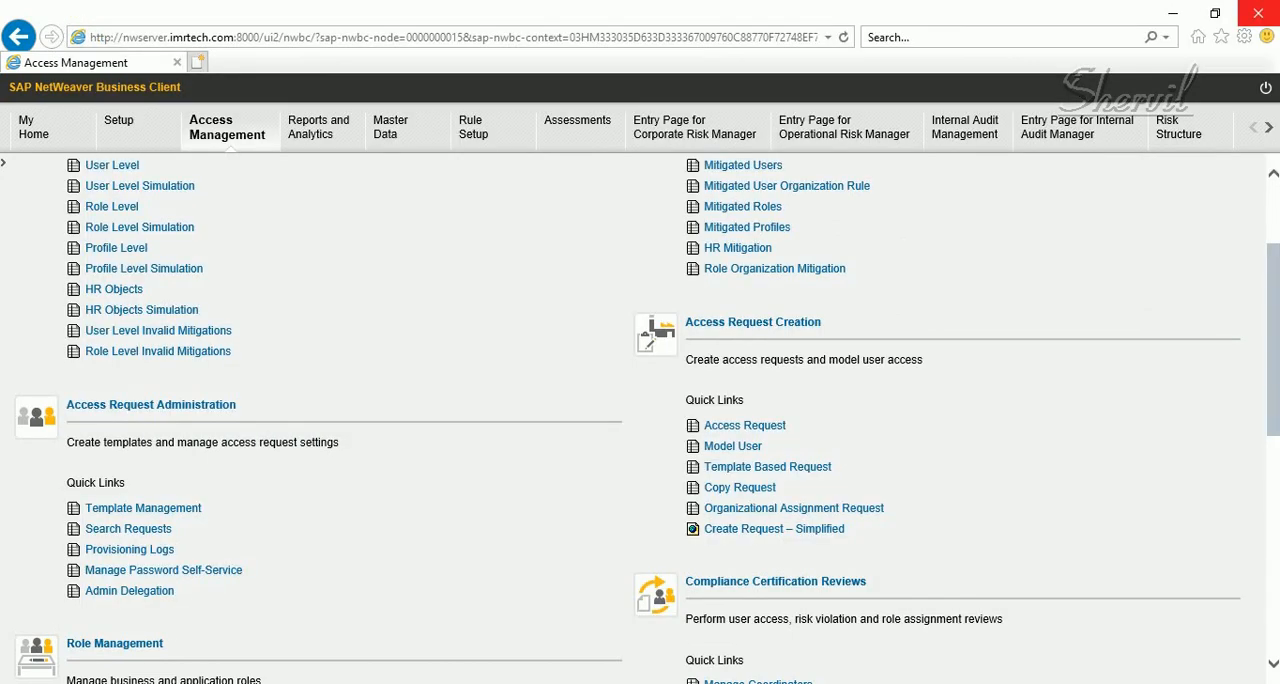
Open Access Risks in Setup, check the ZZRISK10 entries at the end of the SOD Risk list, and close the list
mouse_move(484, 683)
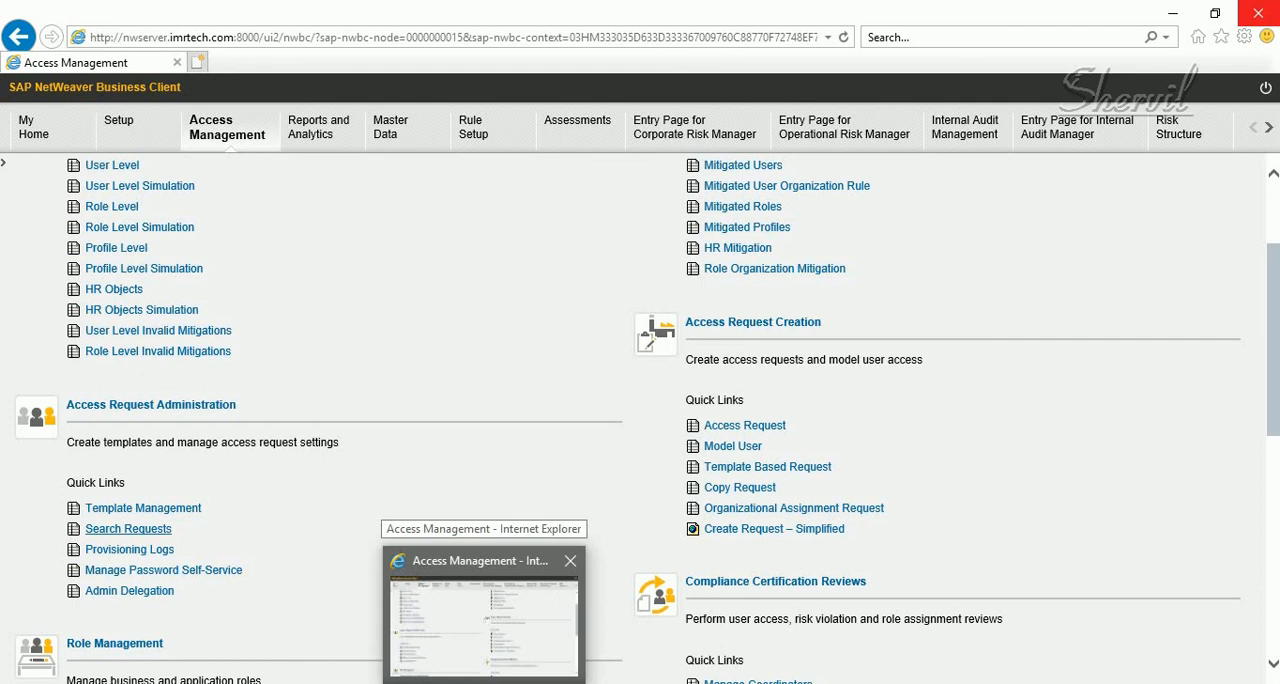
click(122, 124)
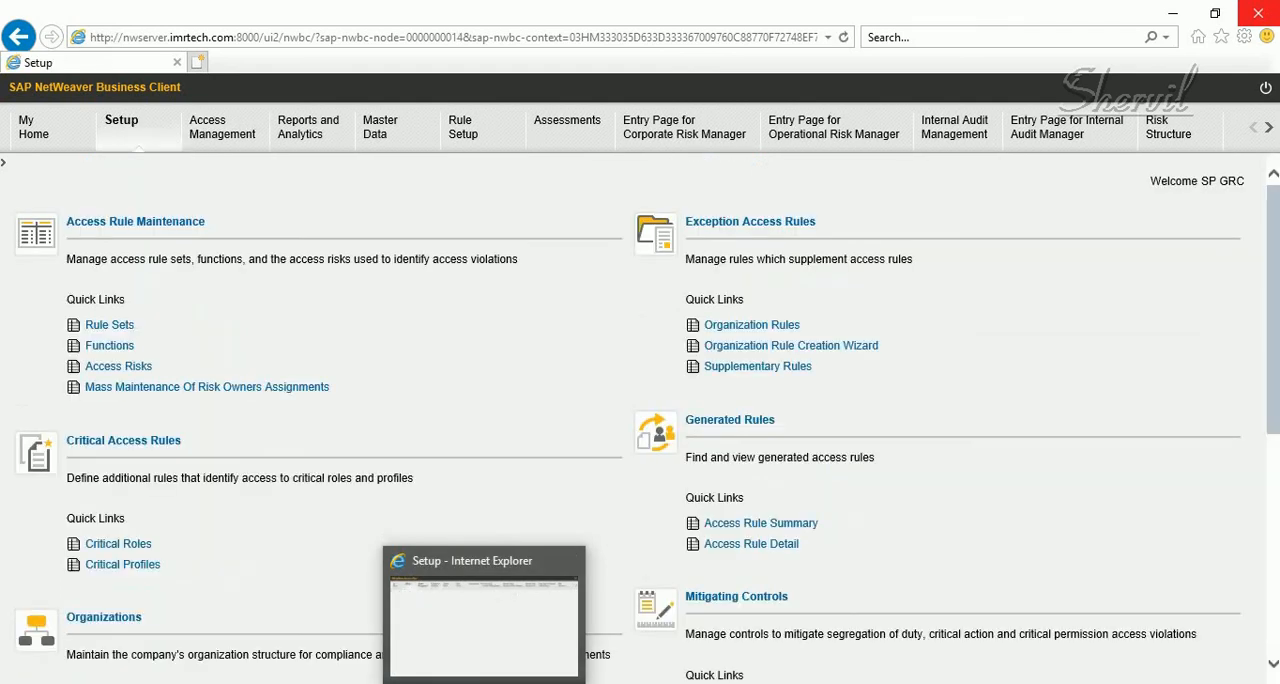
click(118, 366)
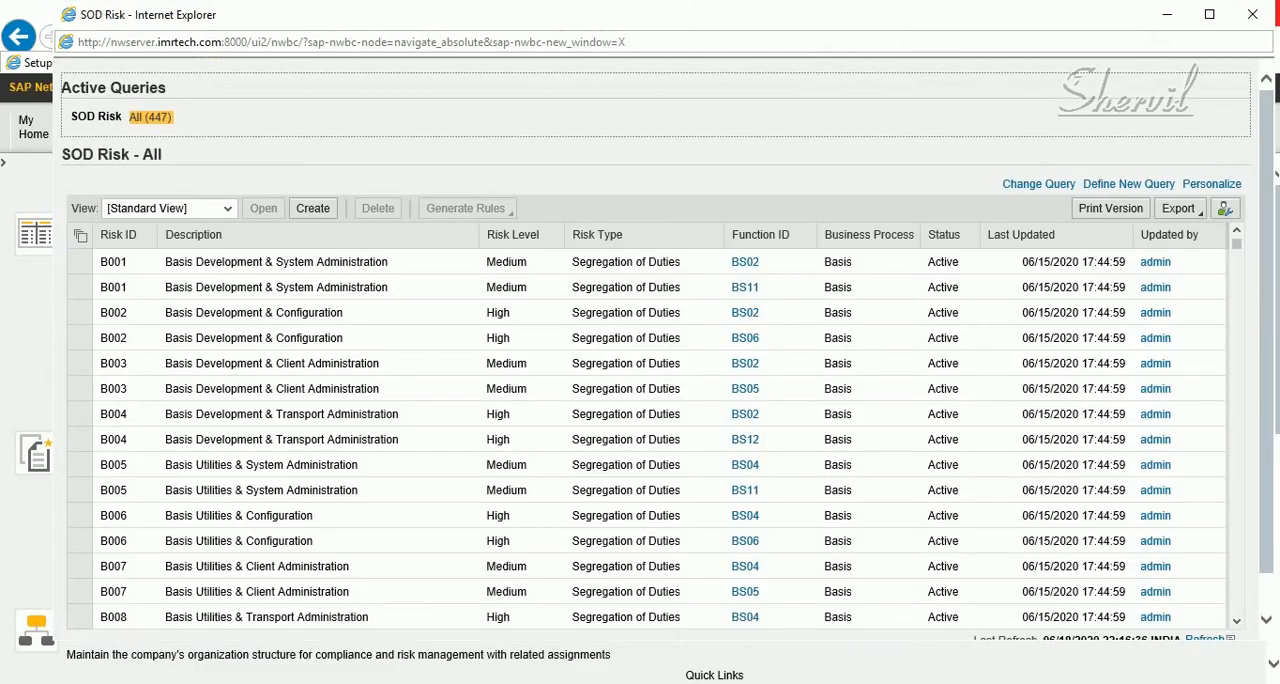
drag(1236, 245, 1236, 610)
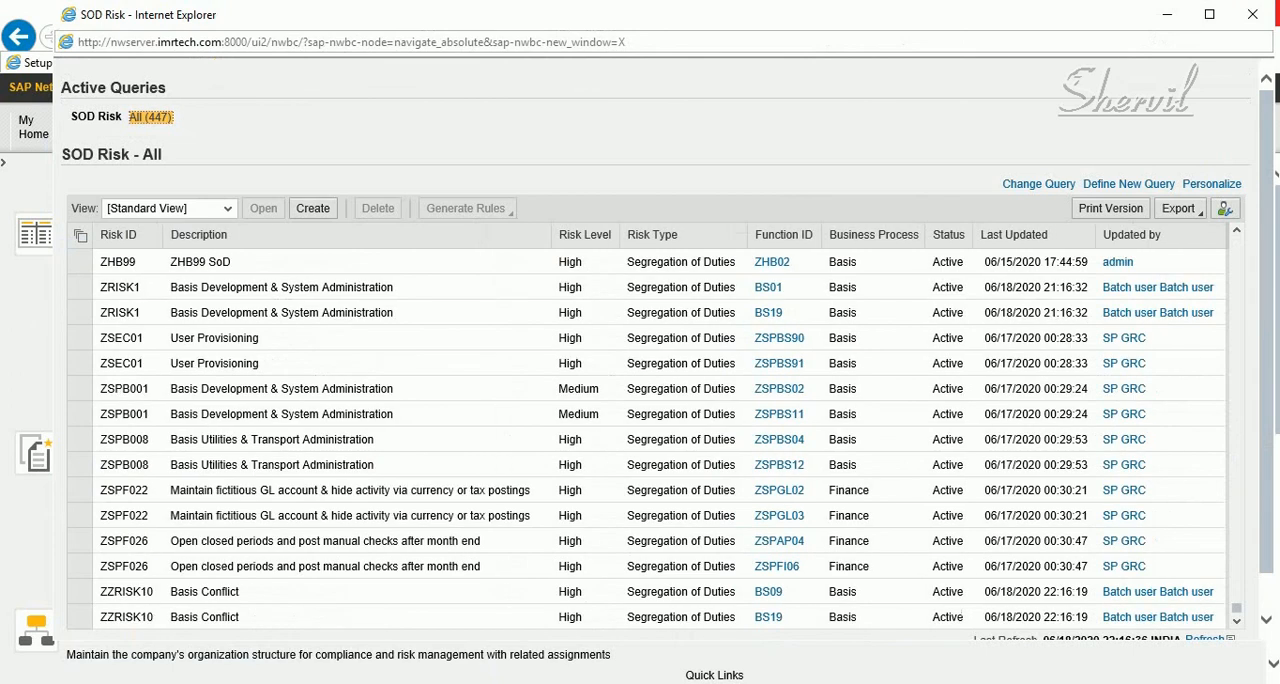
click(80, 617)
click(80, 592)
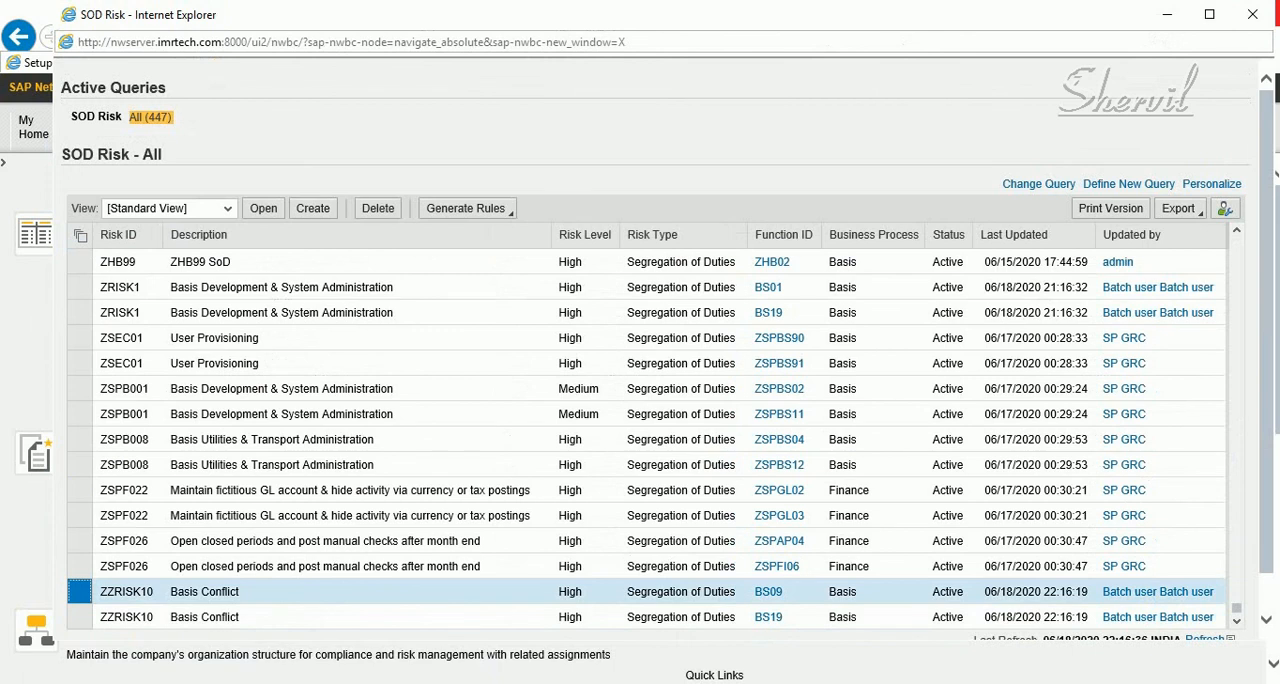
scroll(660, 400, down, 1)
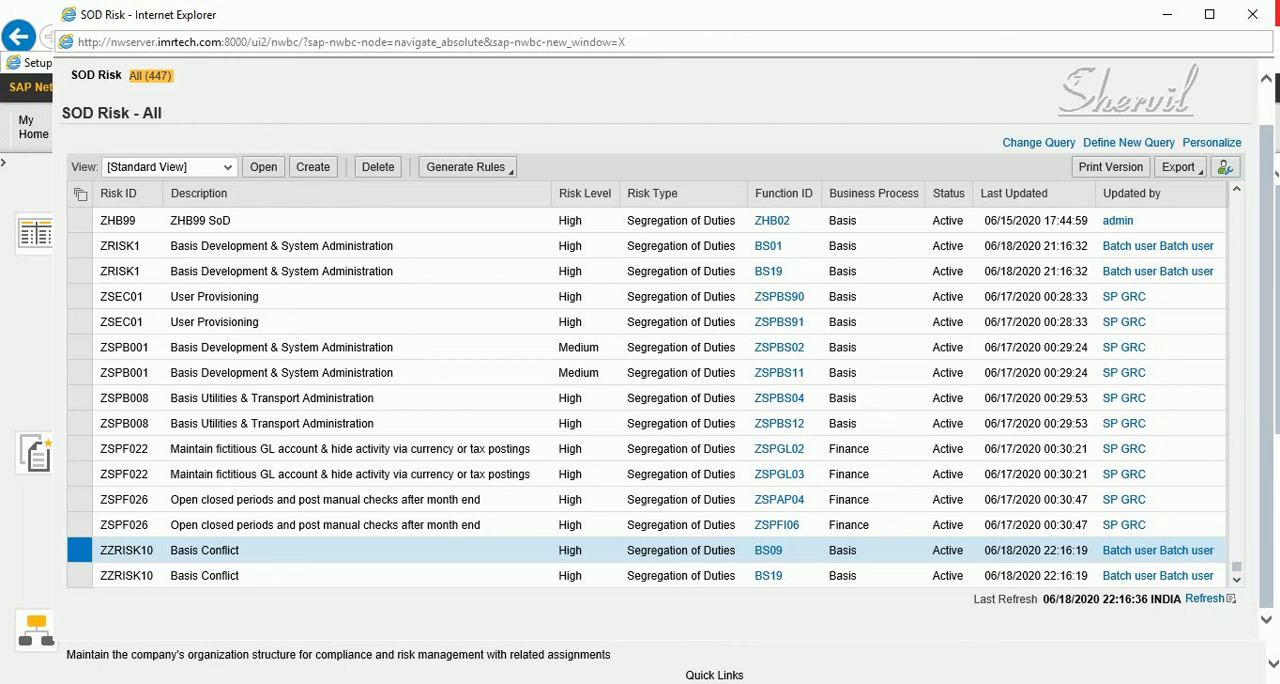
click(1252, 14)
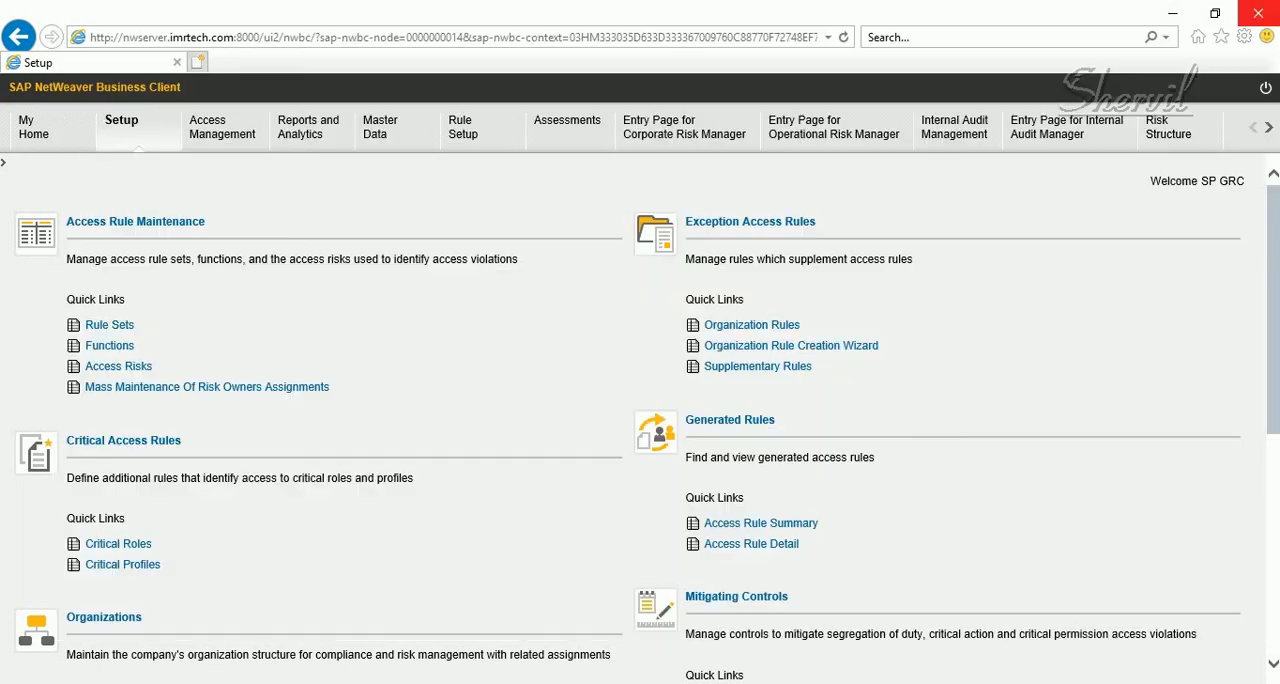
Switch from the browser to the SAP Easy Access session
scroll(640, 420, down, 5)
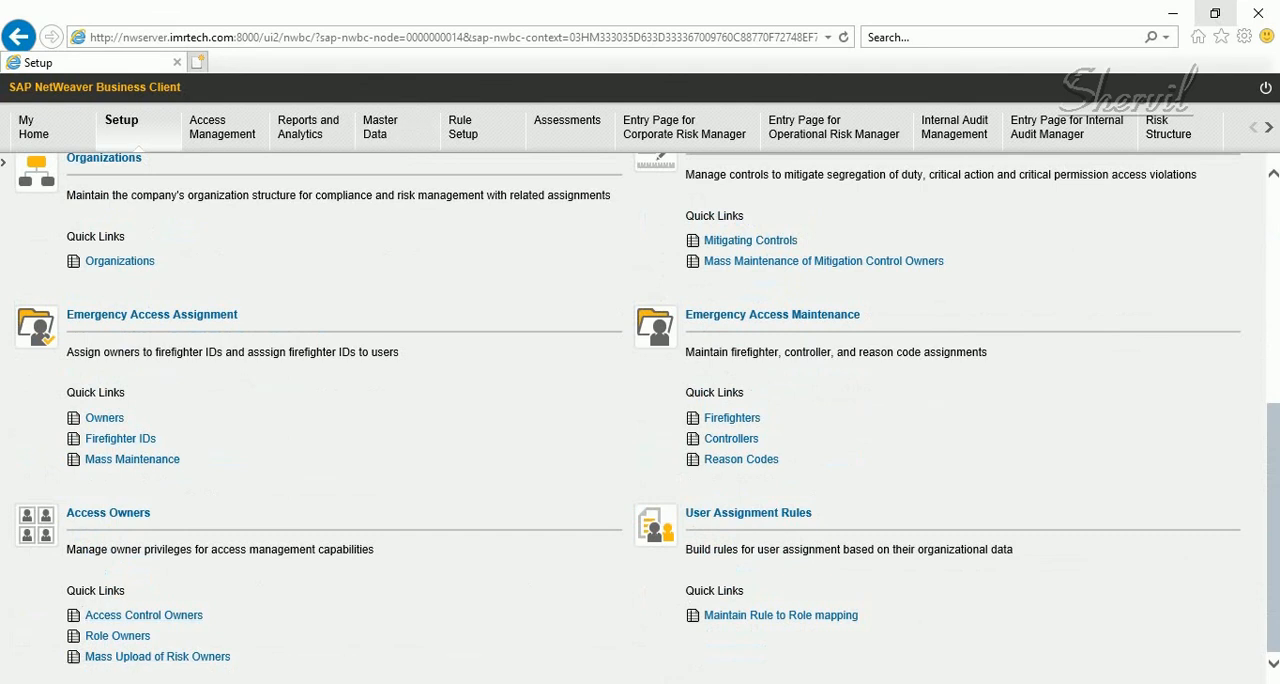
mouse_move(624, 683)
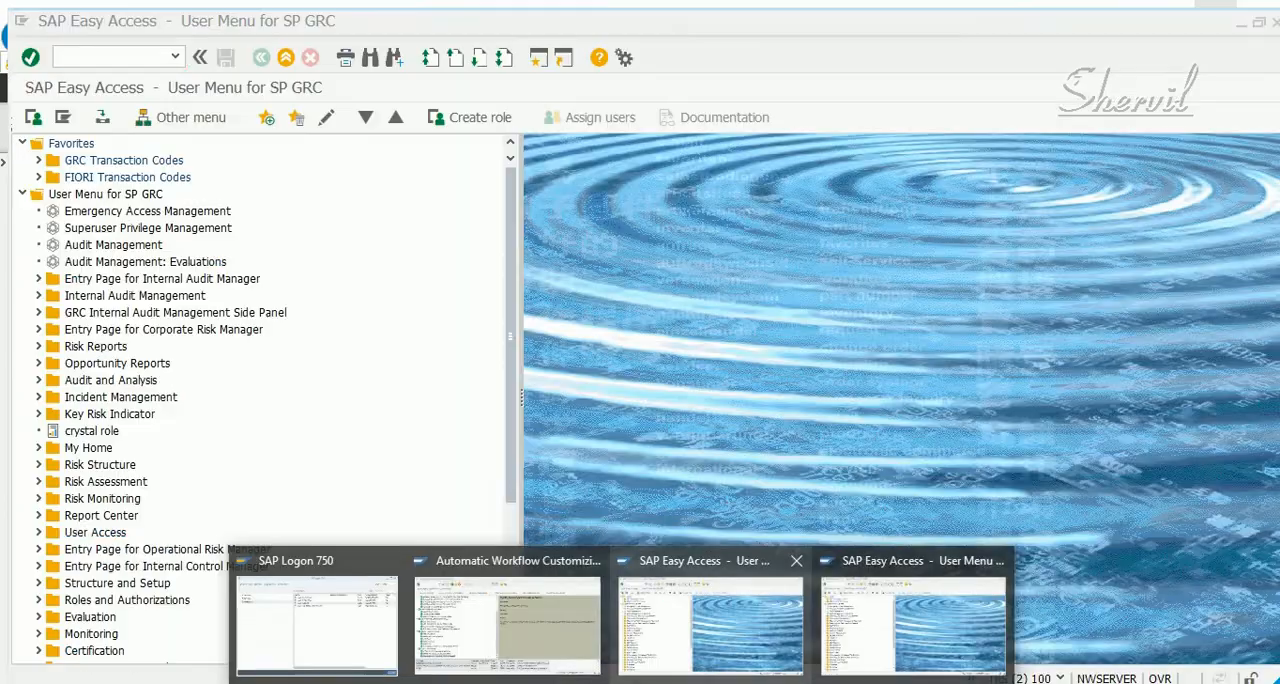
click(710, 615)
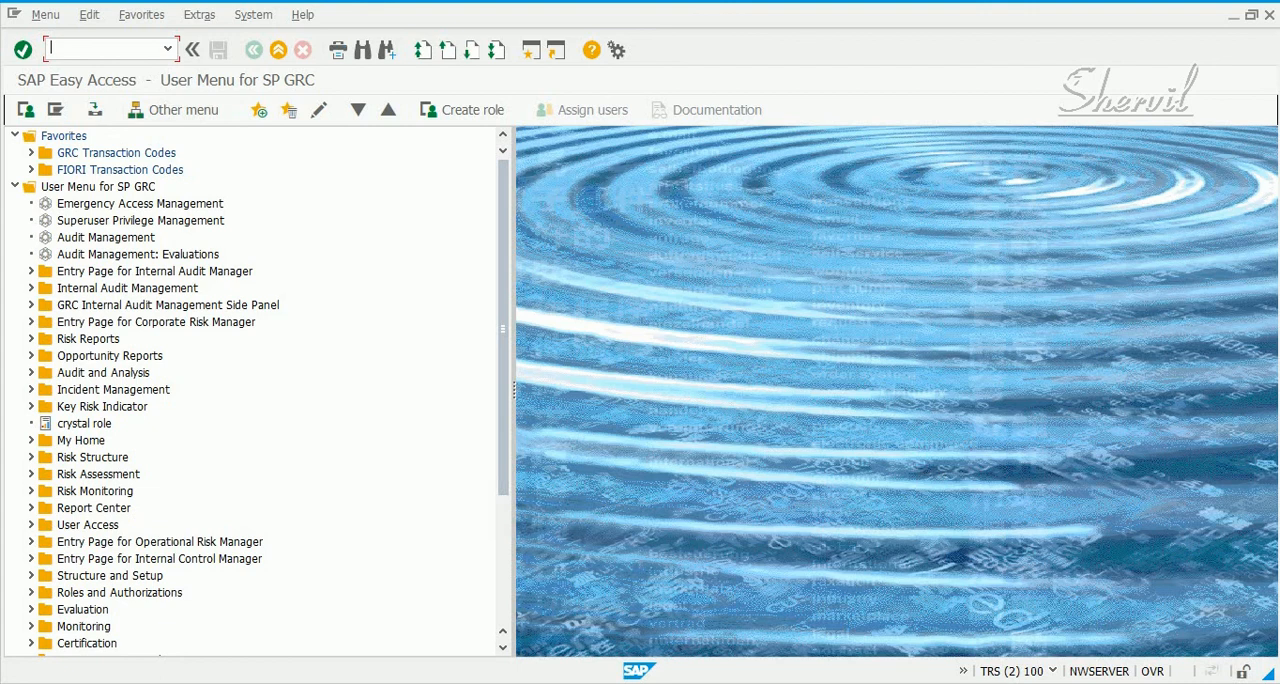
text(nwbc)
key(BackSpace)
key(BackSpace)
key(BackSpace)
key(BackSpace)
Launch MSMP Configuration from the GRC Transaction Codes favorites and select the SAP_GRAC_RISK_APPR process
click(31, 153)
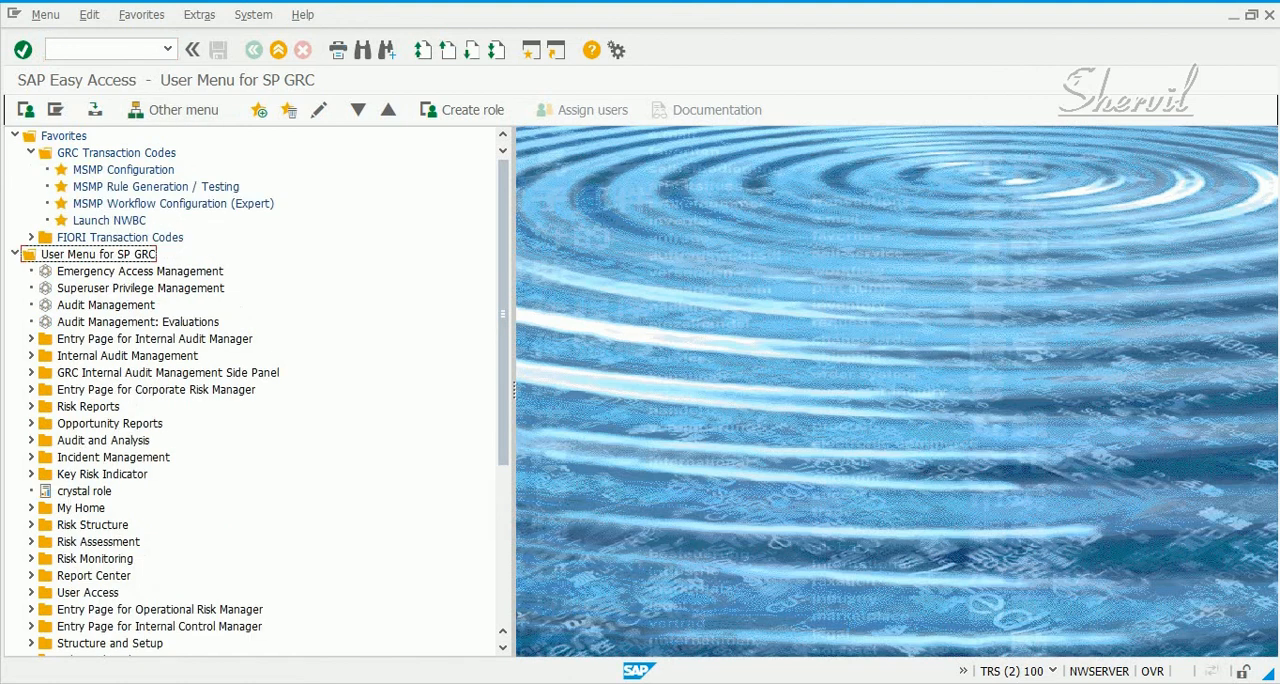
double_click(123, 170)
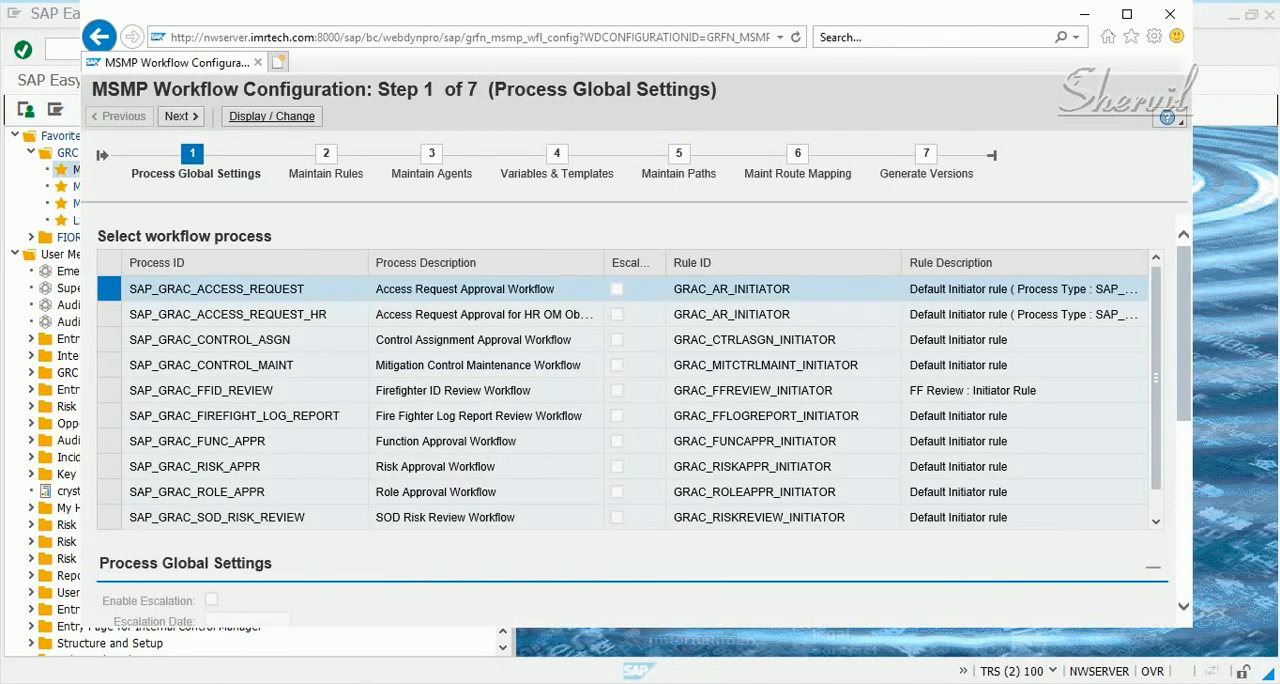
click(109, 467)
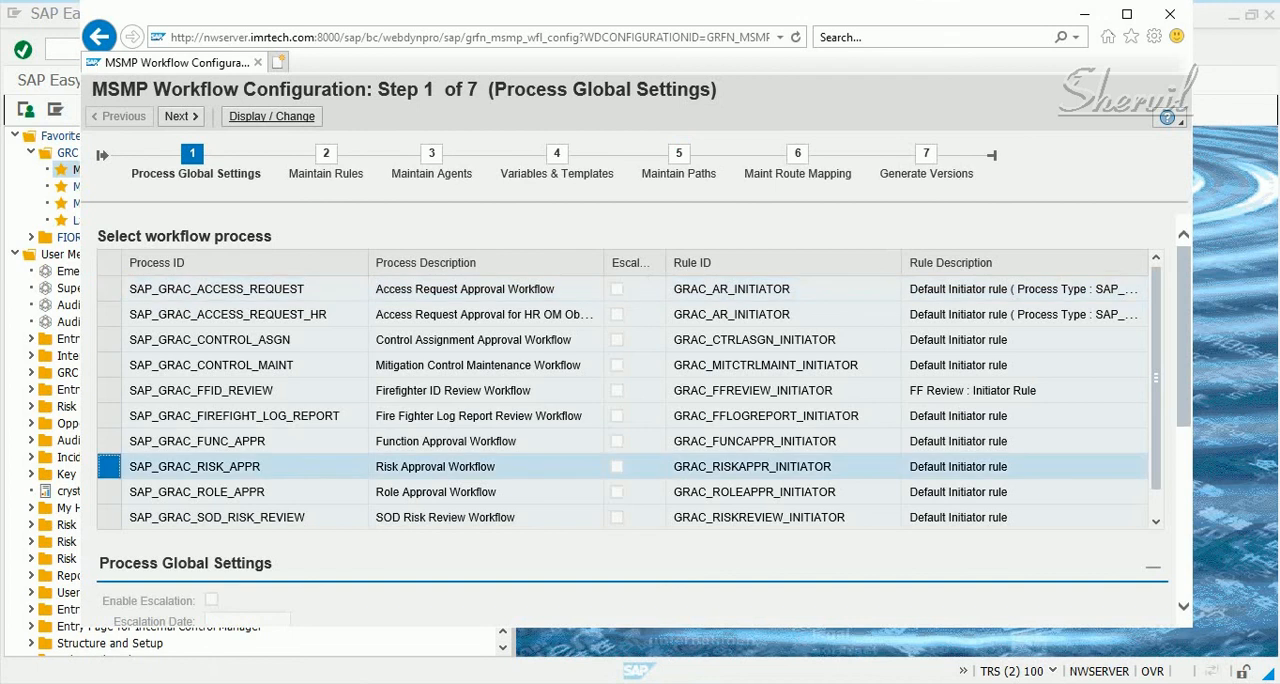
Review the paths and stages maintained for the Risk Approval Workflow in display mode
click(679, 154)
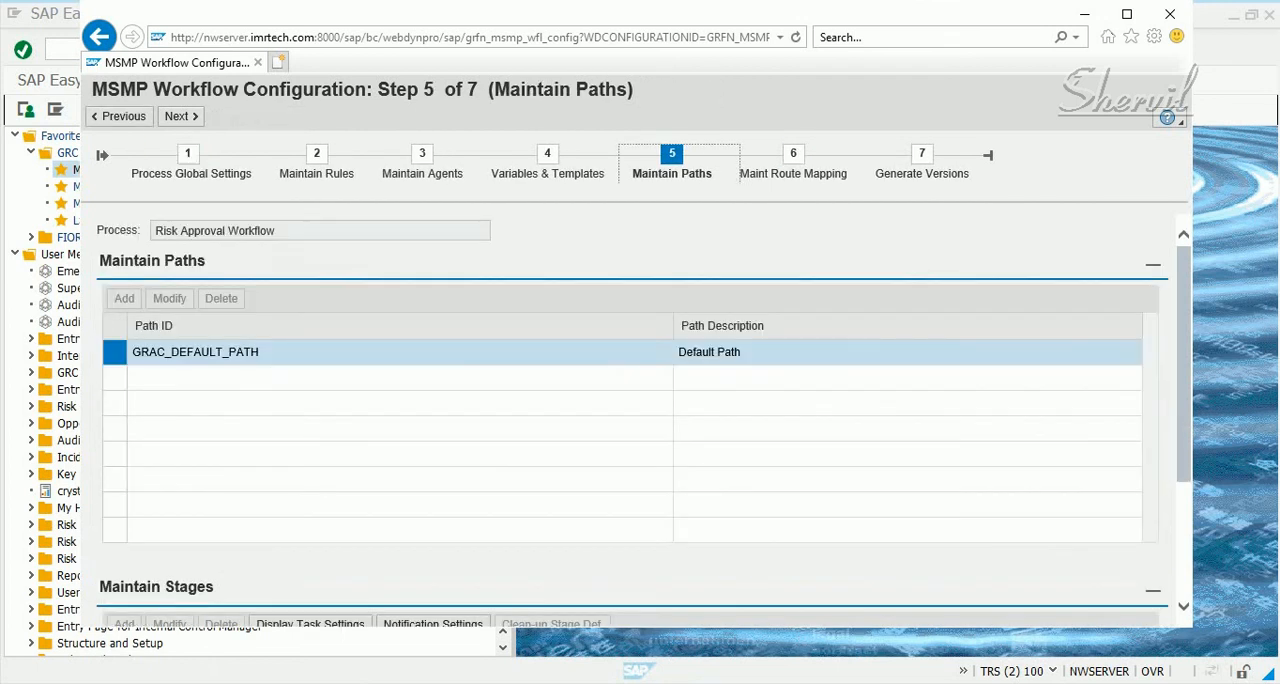
scroll(630, 420, down, 3)
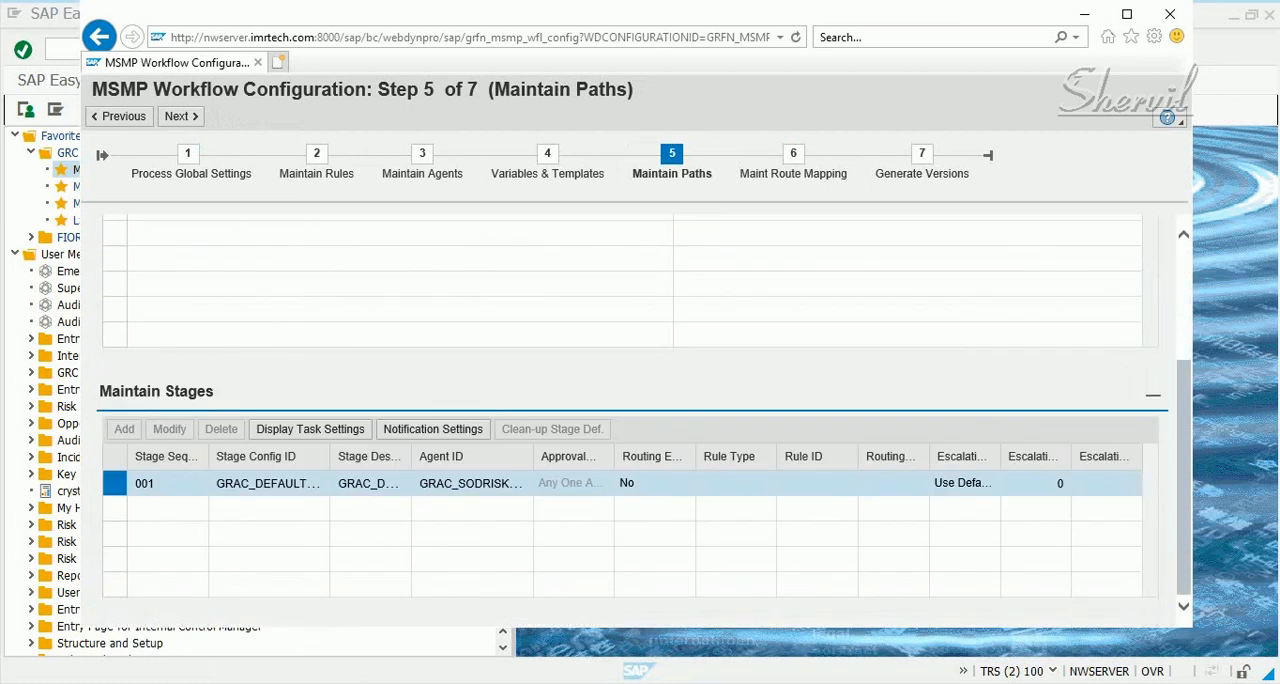
click(310, 429)
scroll(630, 420, up, 3)
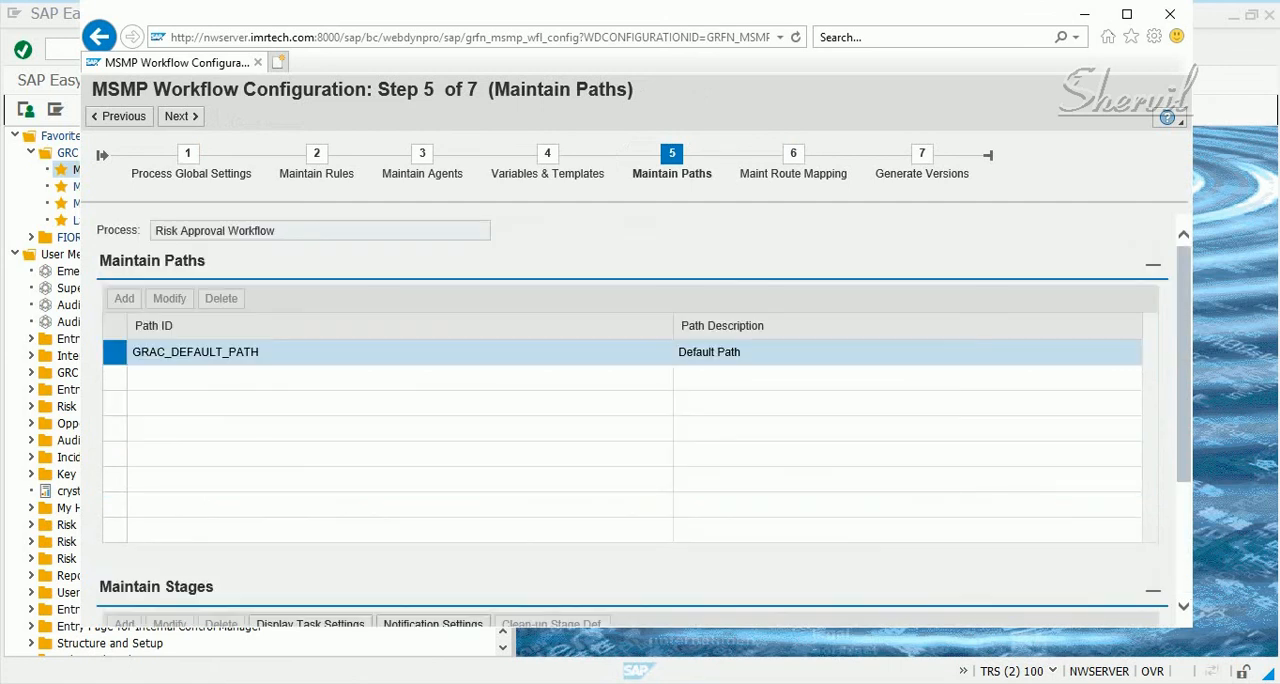
Switch the MSMP configuration to change mode and open the task settings of stage 001 on GRAC_DEFAULT_PATH
click(187, 153)
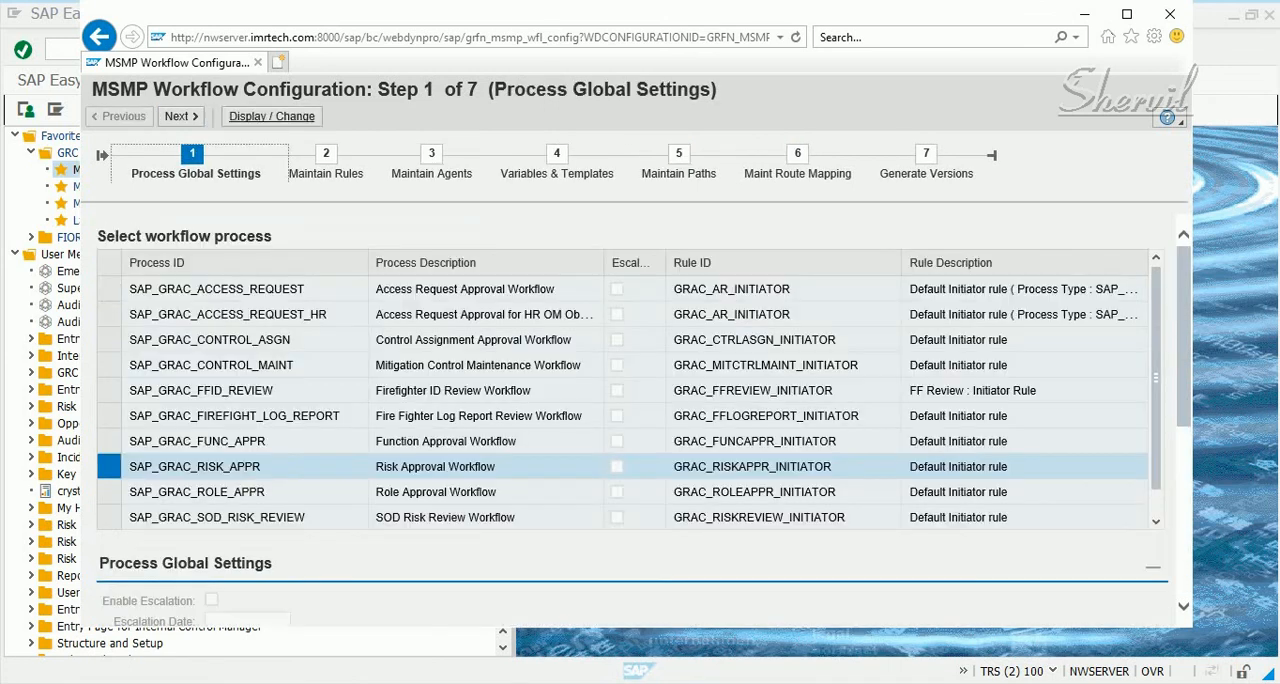
click(271, 116)
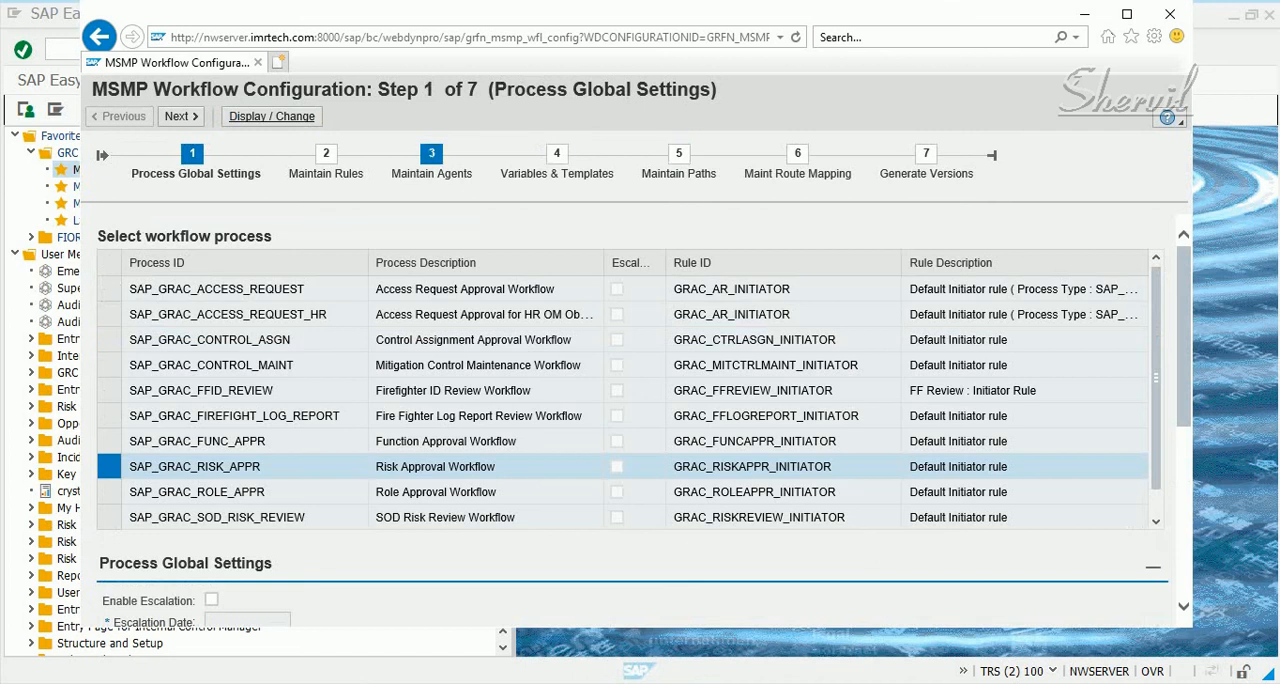
click(672, 153)
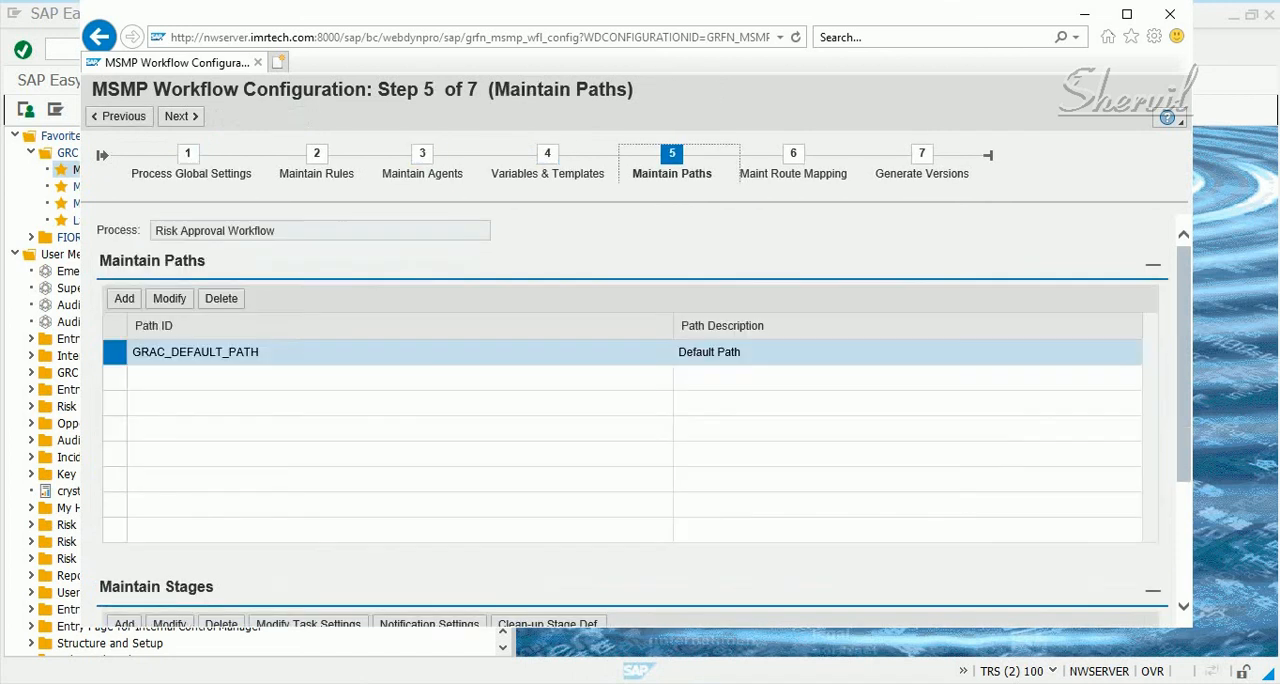
scroll(630, 420, down, 3)
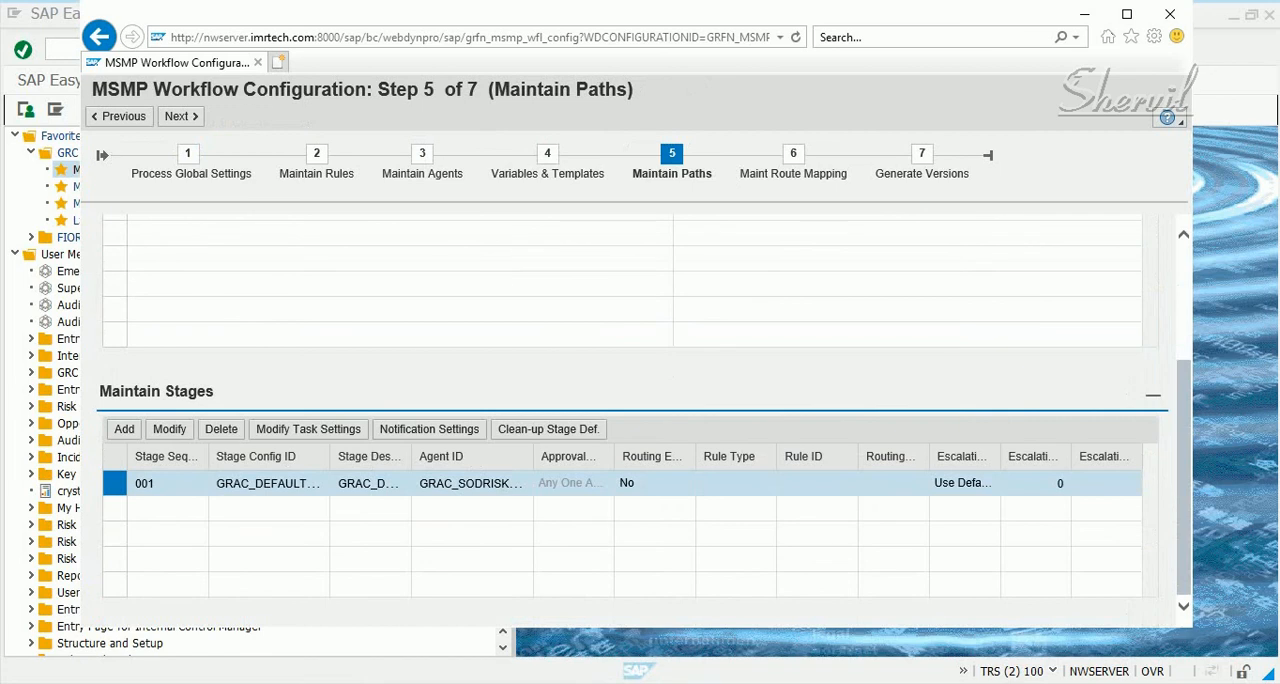
click(308, 430)
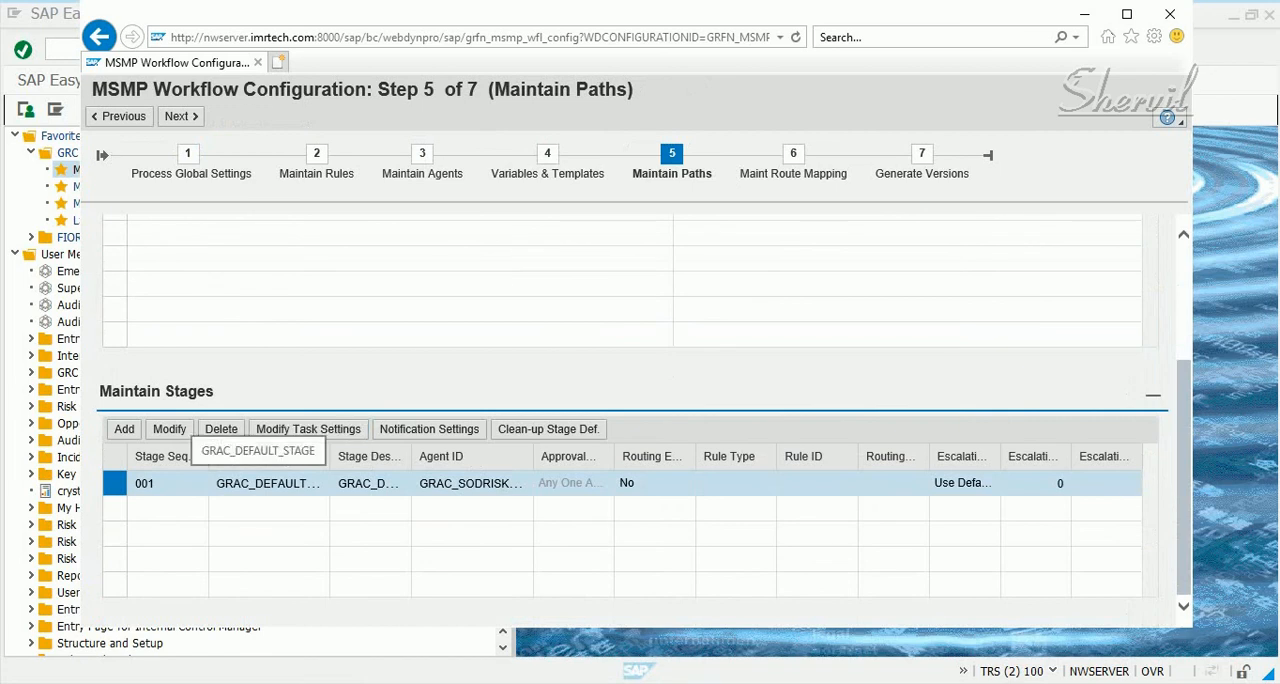
click(308, 429)
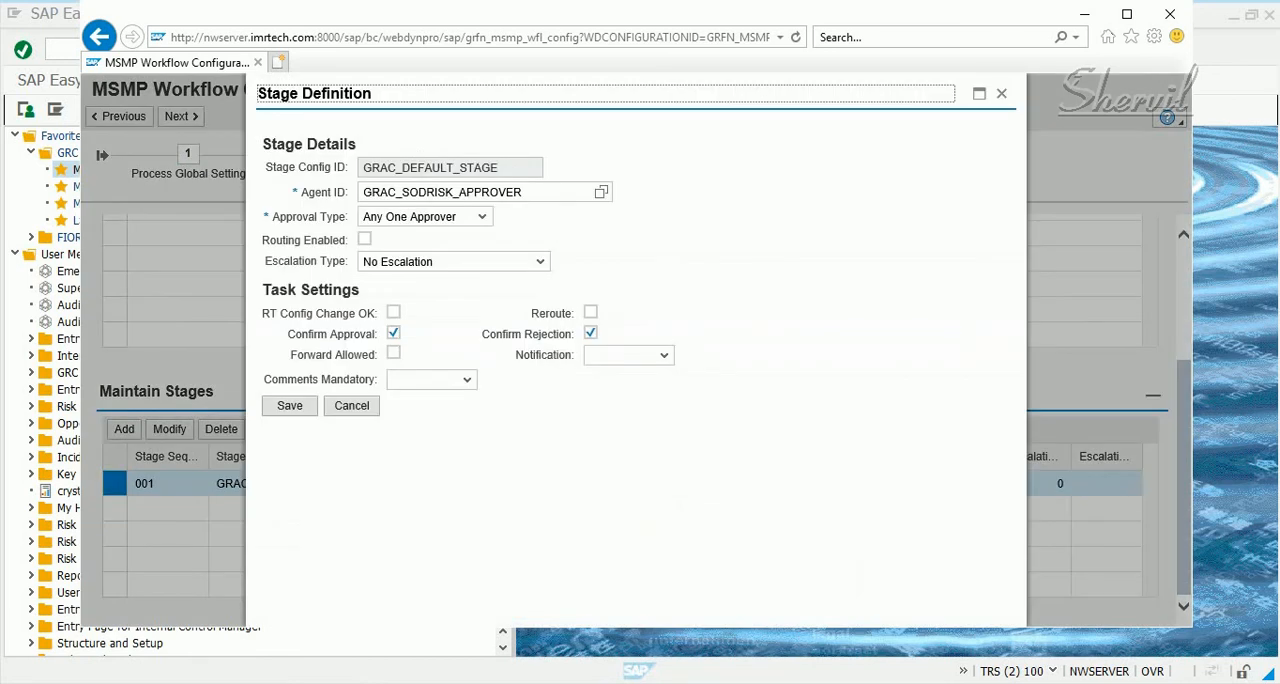
Try making comments mandatory for Rejection in GRAC_DEFAULT_STAGE, cancel the stage definition, and close the MSMP configuration
click(467, 380)
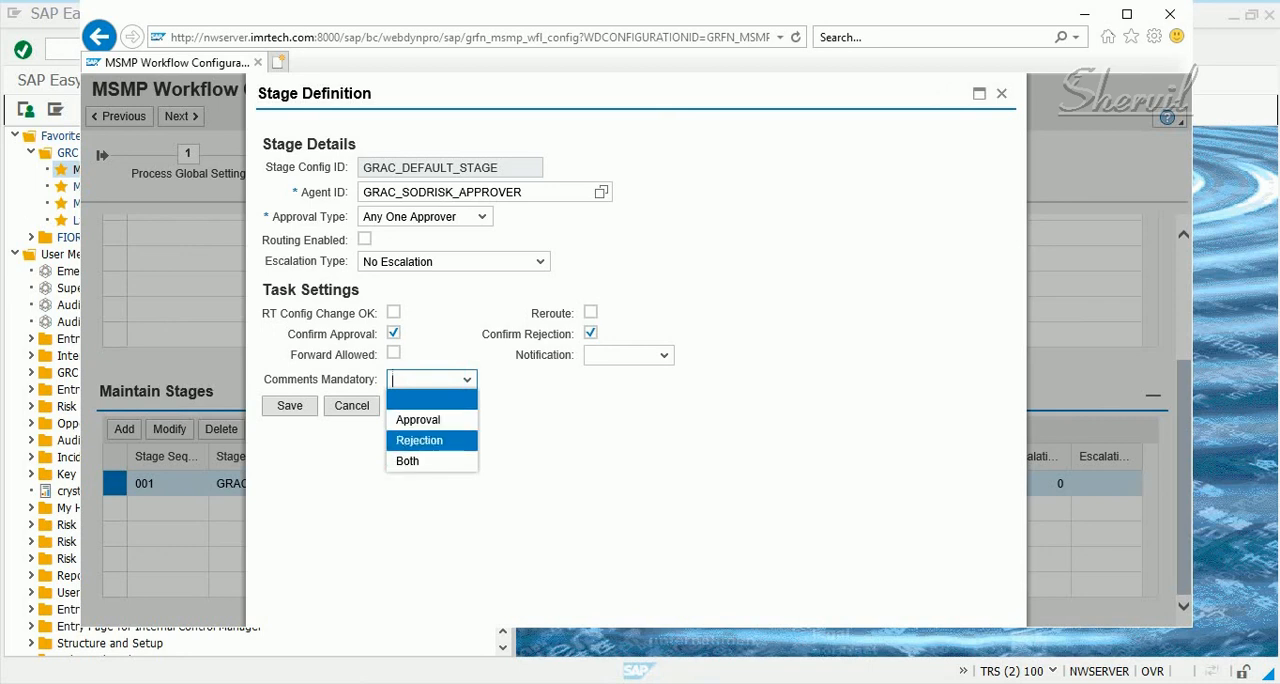
key(Return)
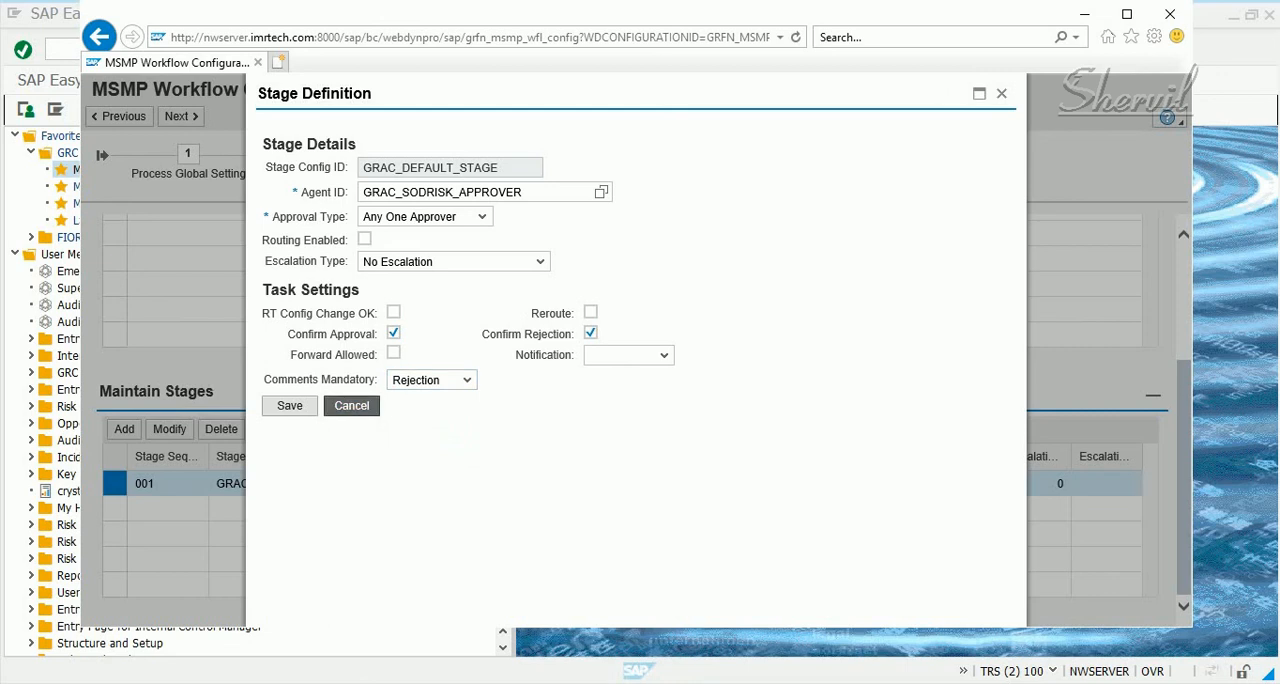
click(351, 405)
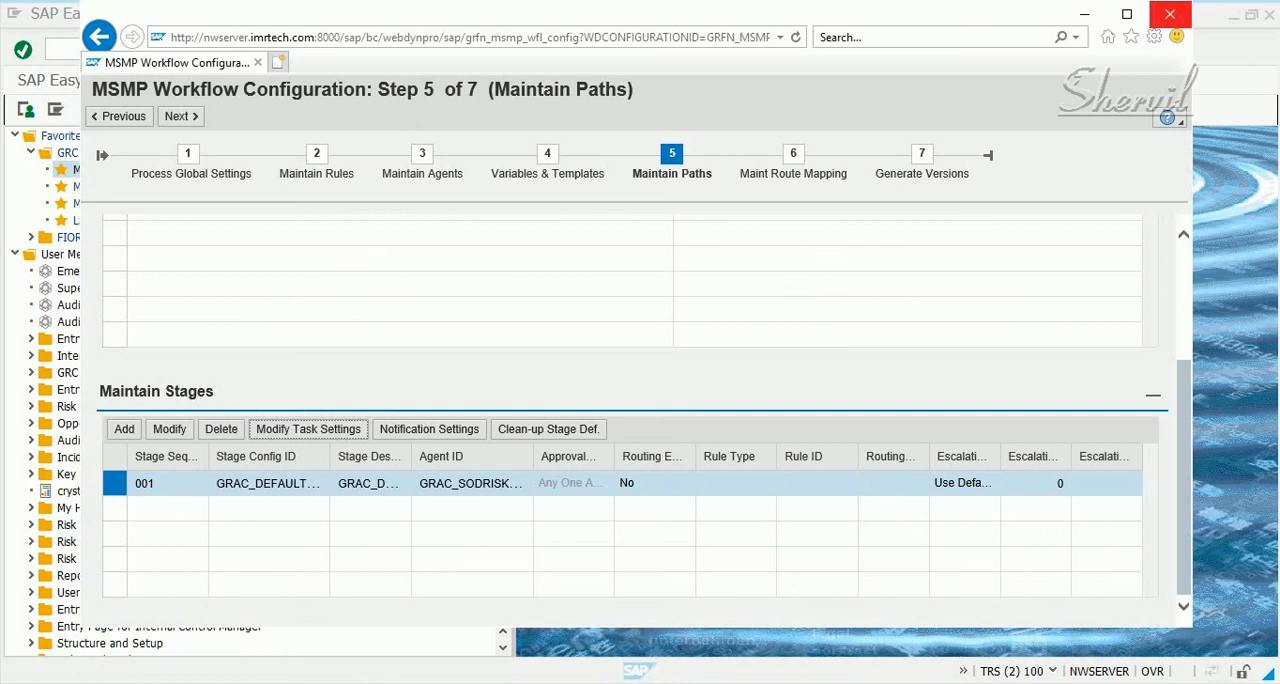
click(1170, 14)
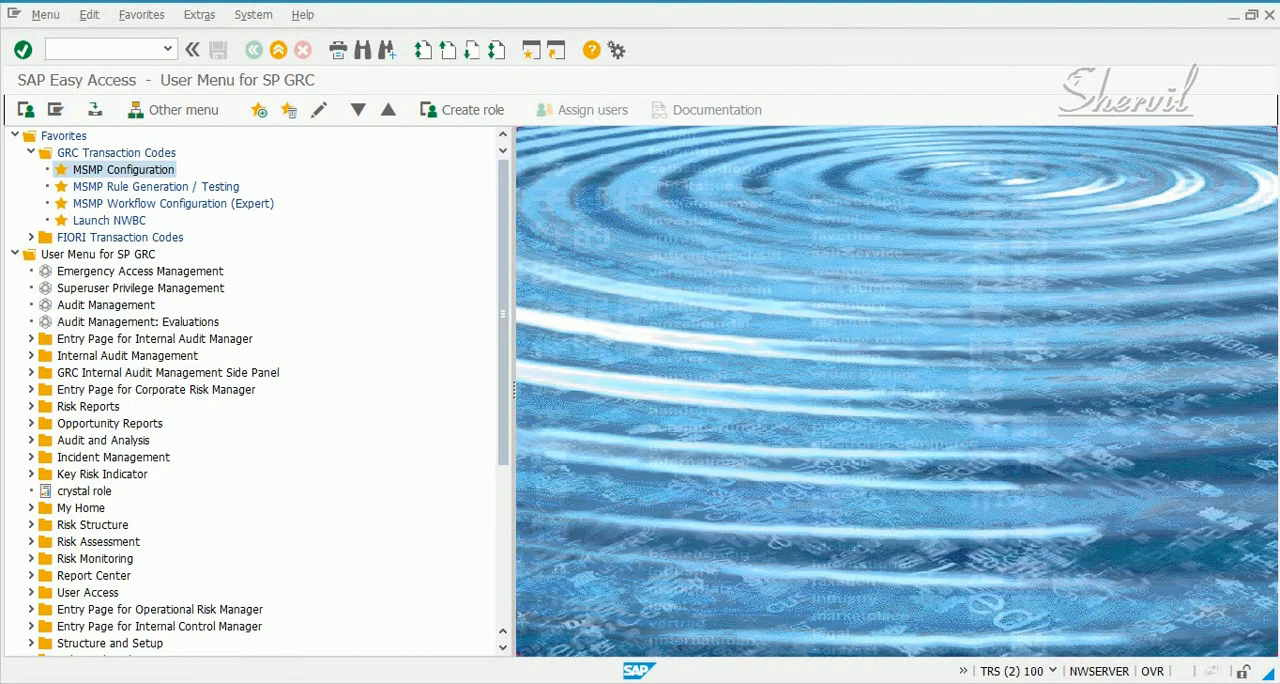